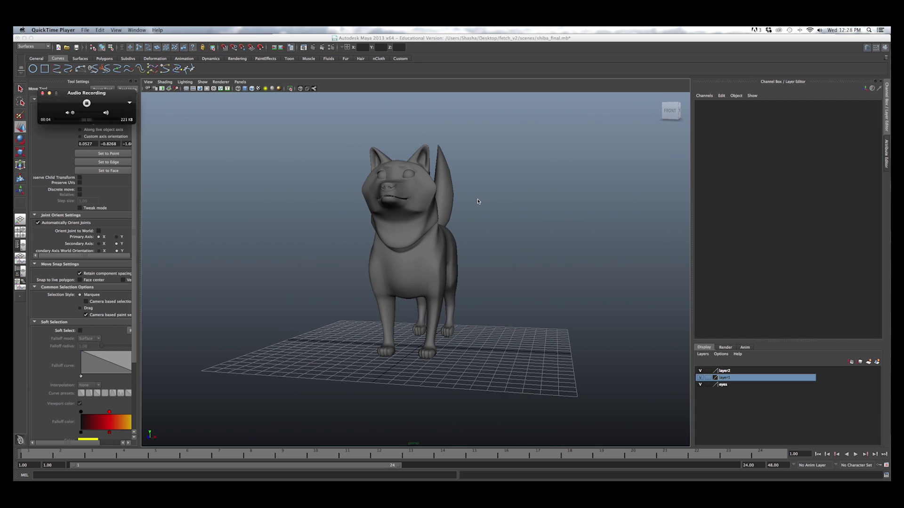
alt+drag(478, 201, 453, 215)
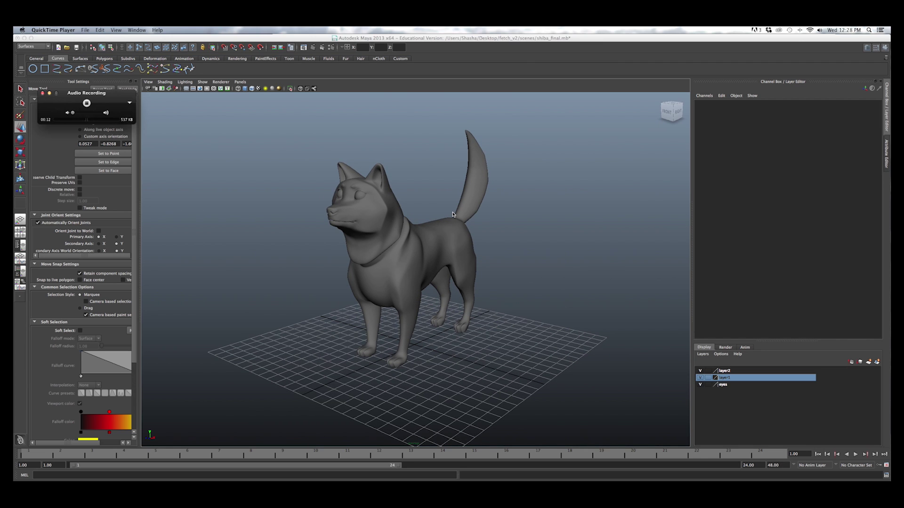
alt+drag(452, 215, 427, 210)
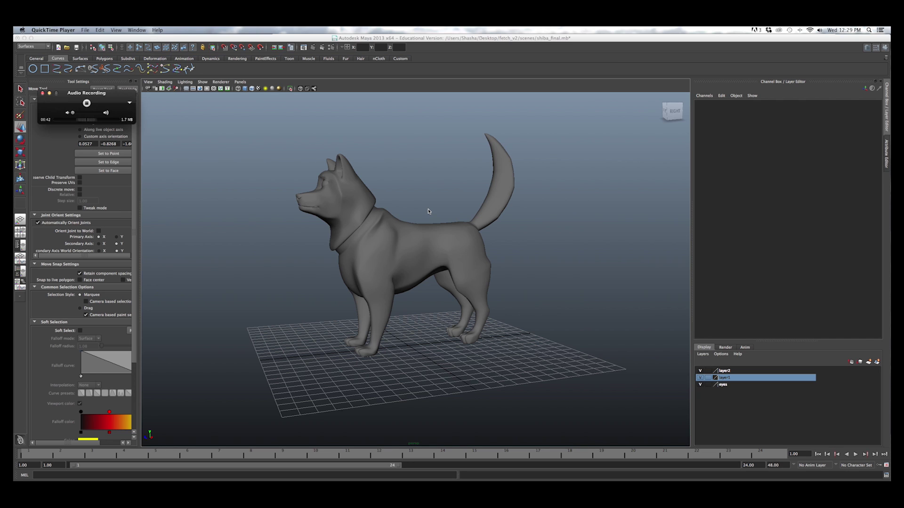
drag(100, 93, 141, 479)
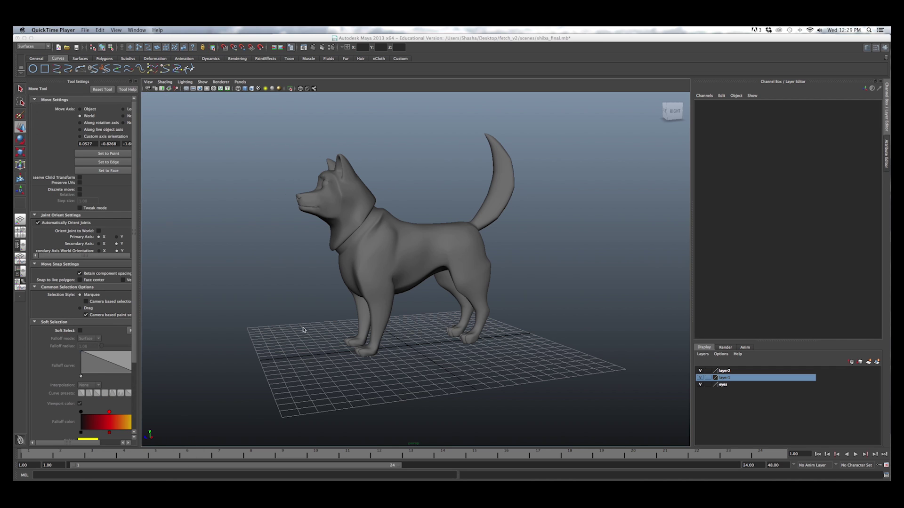
alt+drag(336, 231, 305, 250)
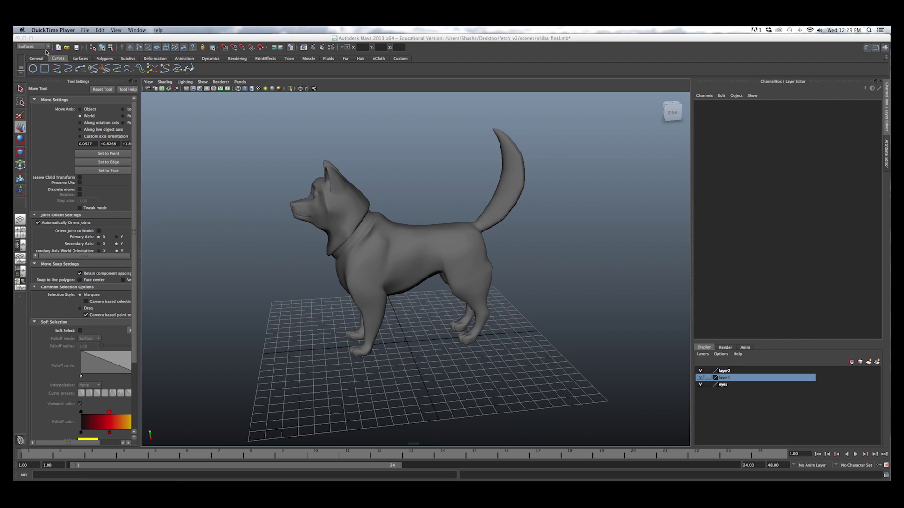
- Create a NURBS plane on the Y axis with width 1, length 7, cubic degree, 1 U patch and 7 V patches
click(86, 34)
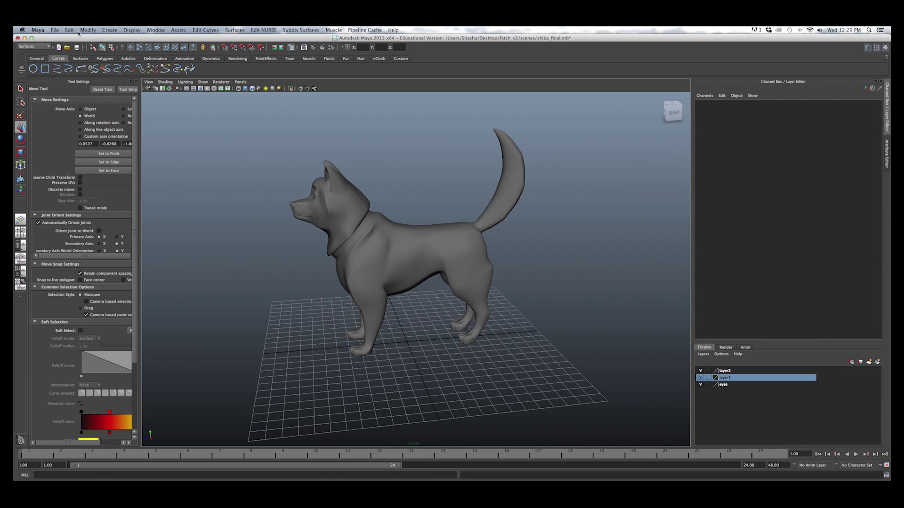
click(60, 32)
mouse_move(133, 31)
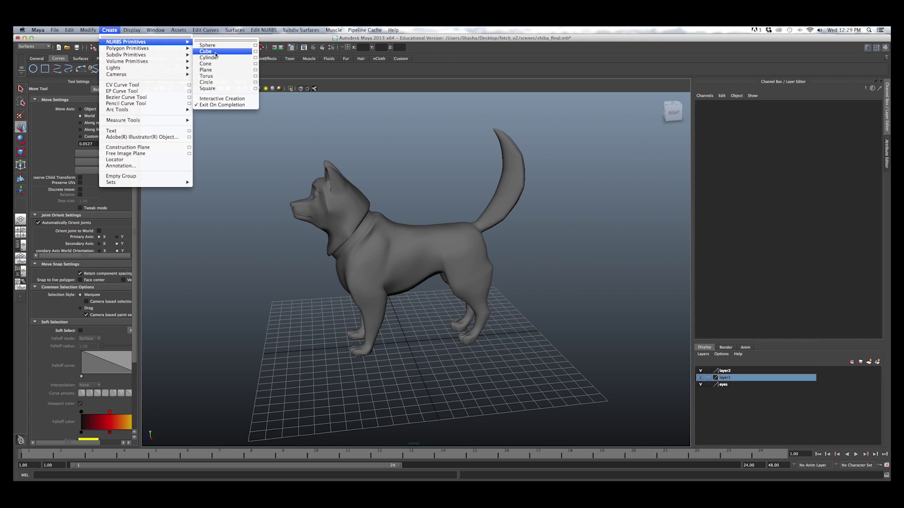
click(255, 70)
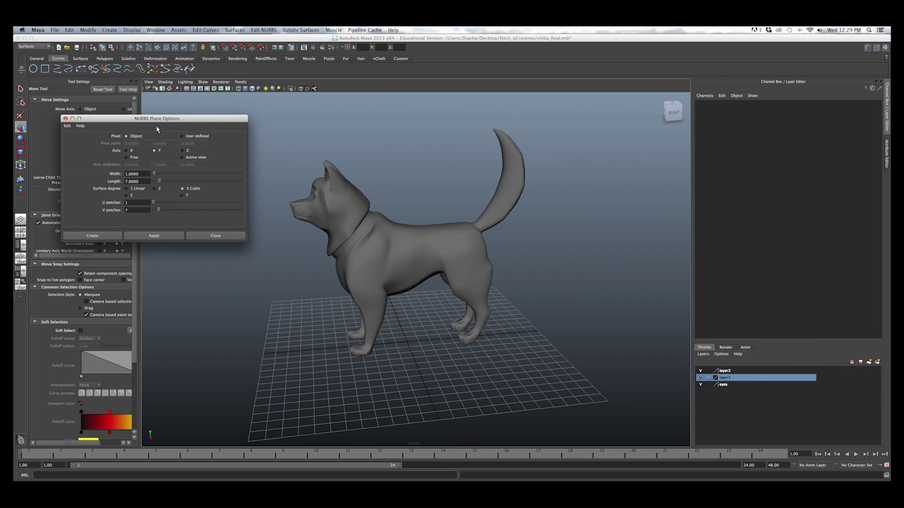
drag(160, 120, 121, 109)
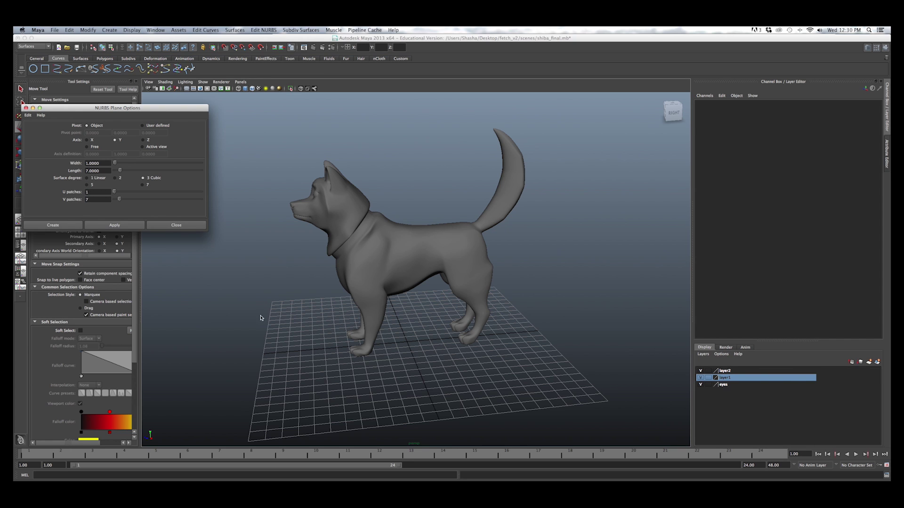
alt+drag(303, 336, 287, 348)
alt+drag(343, 298, 219, 252)
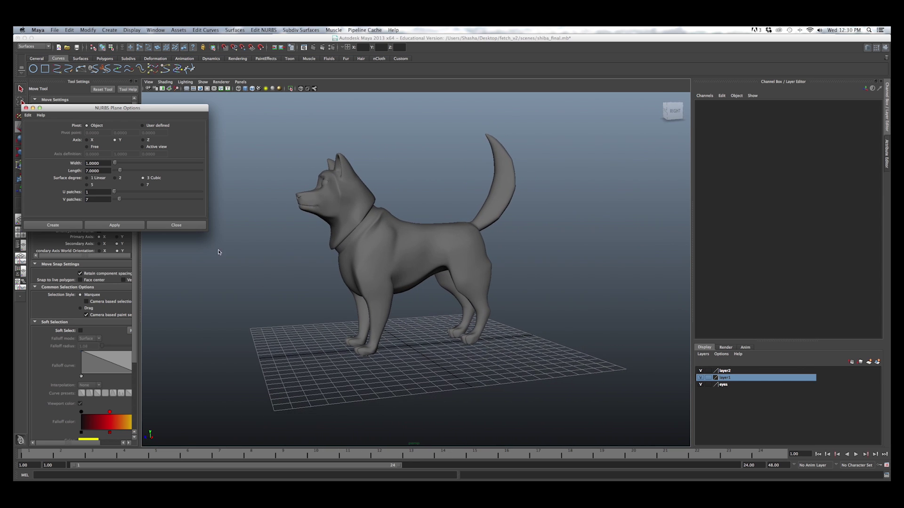
click(60, 226)
- Show the new plane's control vertices and get a close look at their layout between the dog's feet
alt+drag(455, 396, 377, 339)
scroll(396, 357, up, 5)
alt+middle_drag(367, 375, 373, 276)
scroll(370, 359, up, 5)
alt+drag(373, 276, 353, 295)
alt+middle_drag(368, 295, 375, 310)
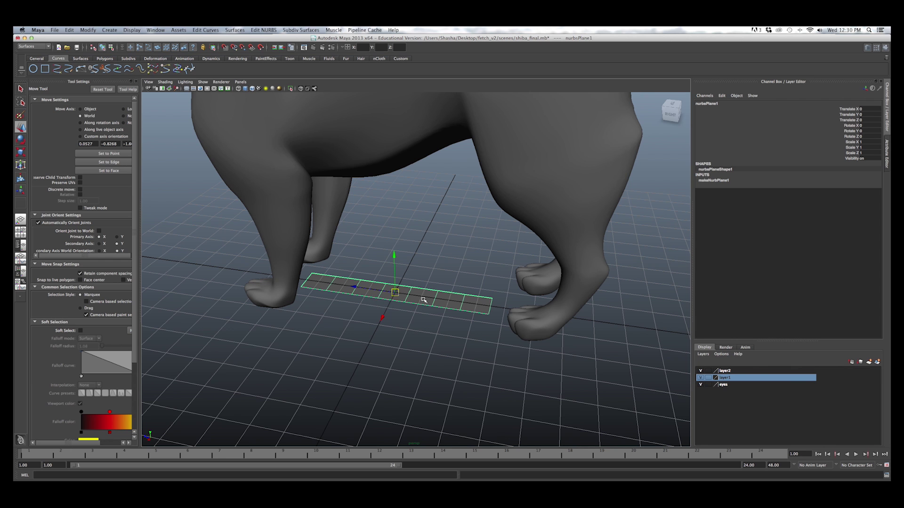
right_drag(420, 293, 383, 293)
scroll(404, 296, up, 5)
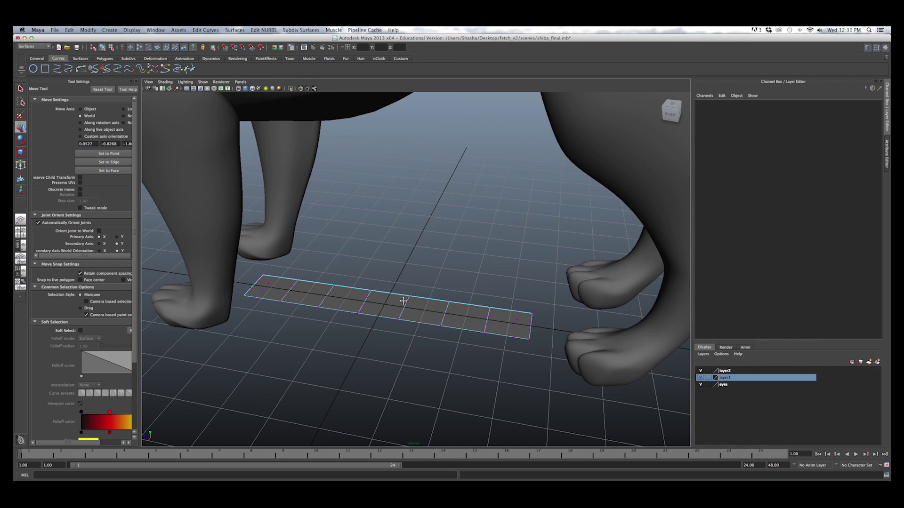
alt+middle_drag(404, 303, 405, 279)
mouse_move(406, 279)
alt+mouse_down()
mouse_move(416, 285)
mouse_move(407, 284)
alt+mouse_up()
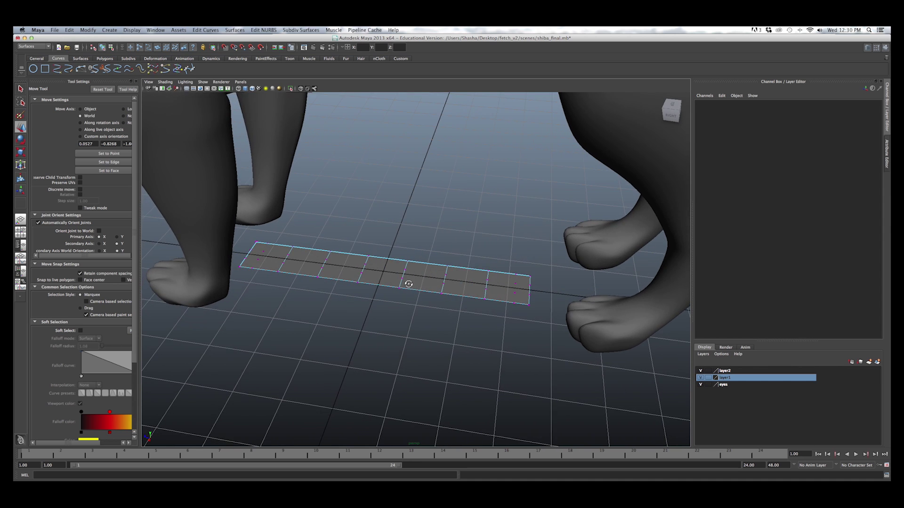
alt+middle_drag(372, 275, 378, 259)
scroll(366, 268, up, 4)
alt+drag(365, 270, 371, 264)
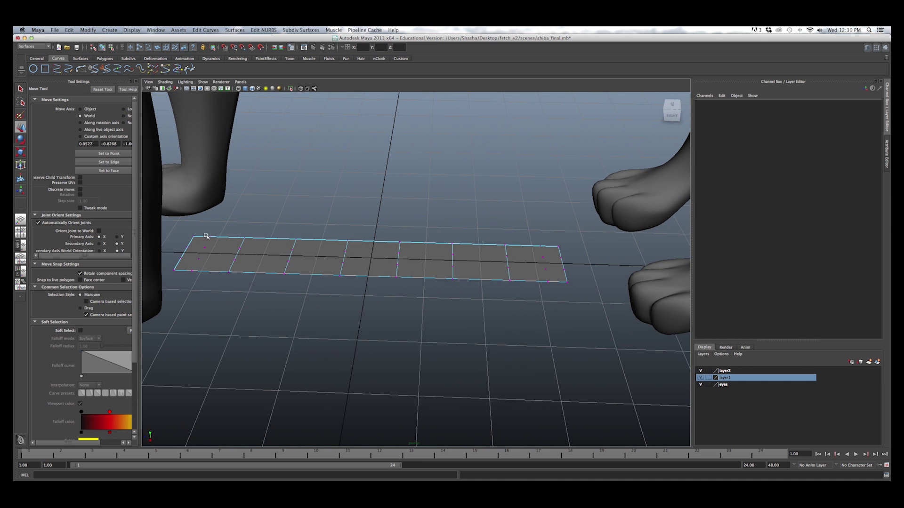
- Select rows of control vertices at the ends and middle to inspect them, and return the plane to object mode
drag(170, 228, 270, 279)
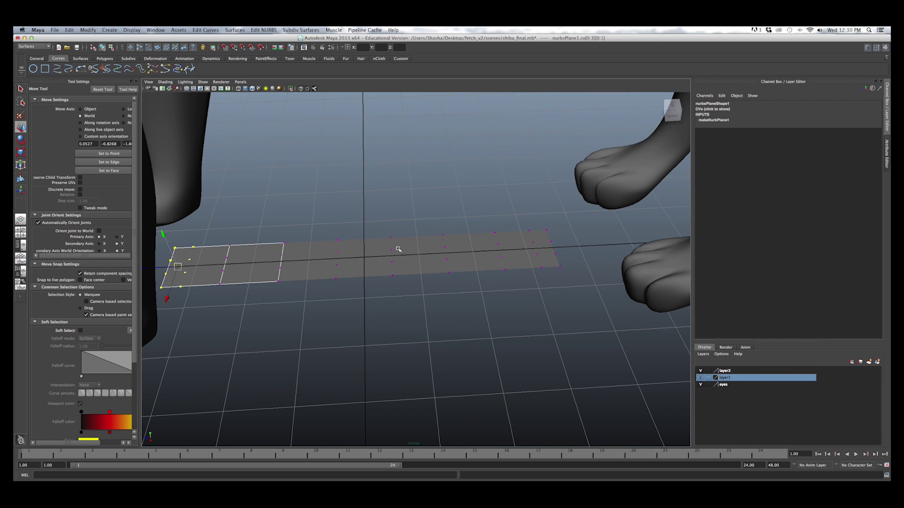
drag(528, 210, 573, 285)
drag(358, 211, 414, 292)
drag(436, 226, 445, 260)
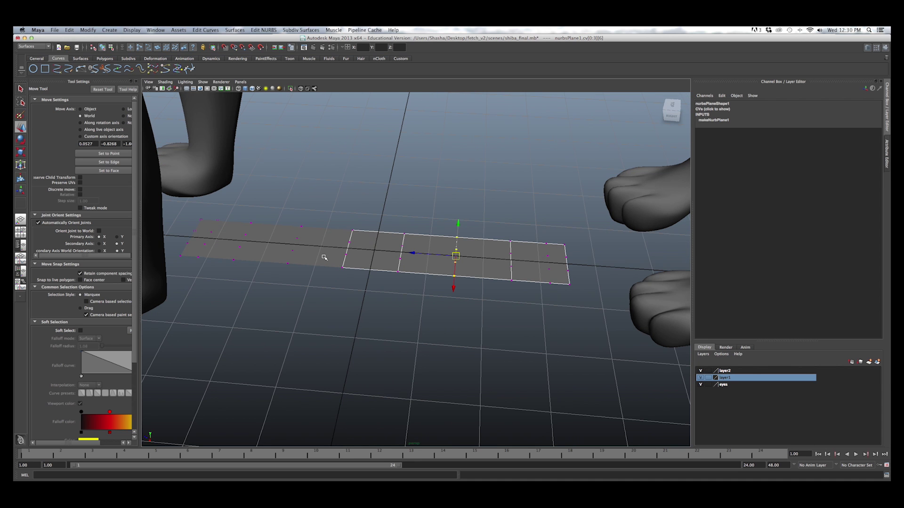
alt+drag(325, 258, 339, 267)
click(347, 265)
right_drag(357, 260, 364, 253)
click(364, 254)
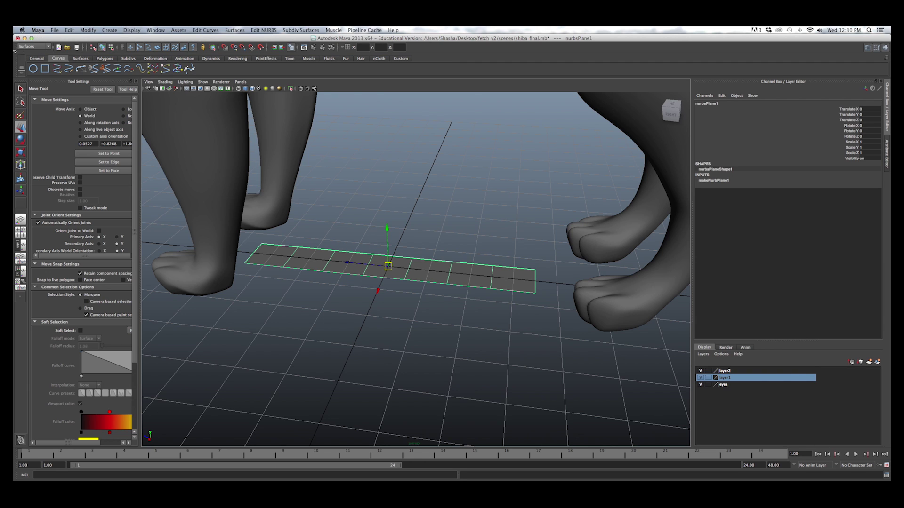
- Rebuild the NURBS plane with 1 U span, 7 V spans, linear degree in U and cubic degree in V
click(265, 30)
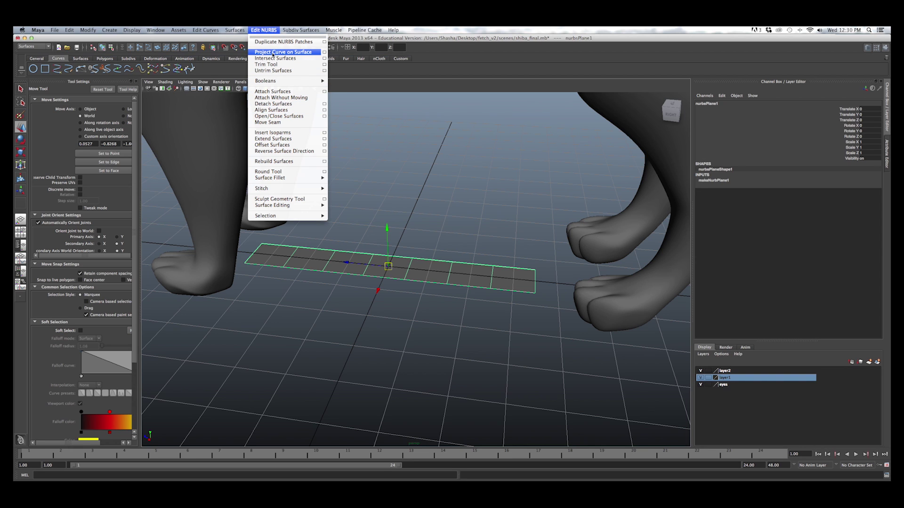
click(324, 161)
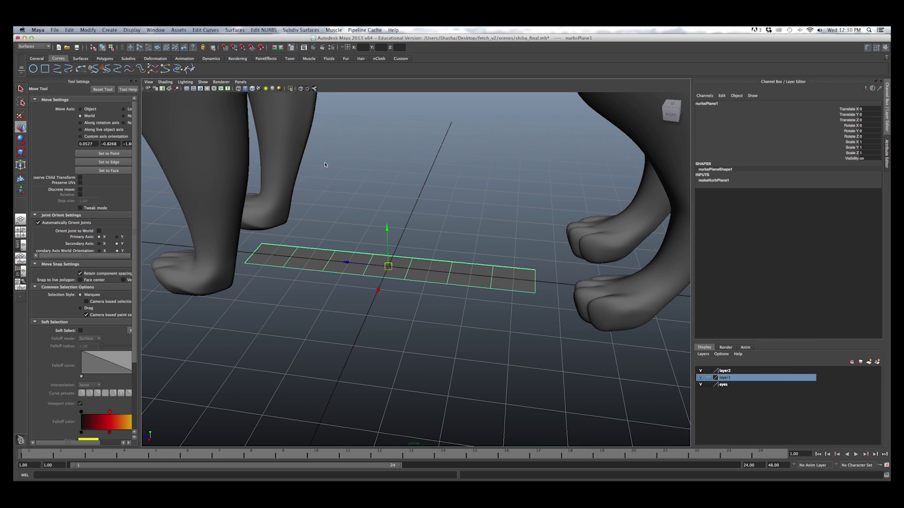
drag(167, 108, 189, 97)
scroll(123, 155, down, 3)
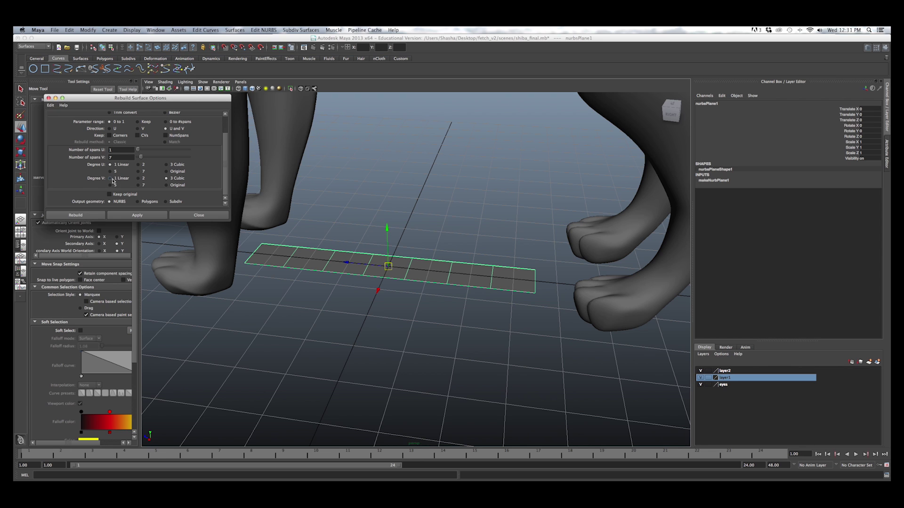
click(78, 217)
- Check the rebuilt plane's control vertices by selecting a middle row, and return to object mode
right_drag(419, 268, 397, 268)
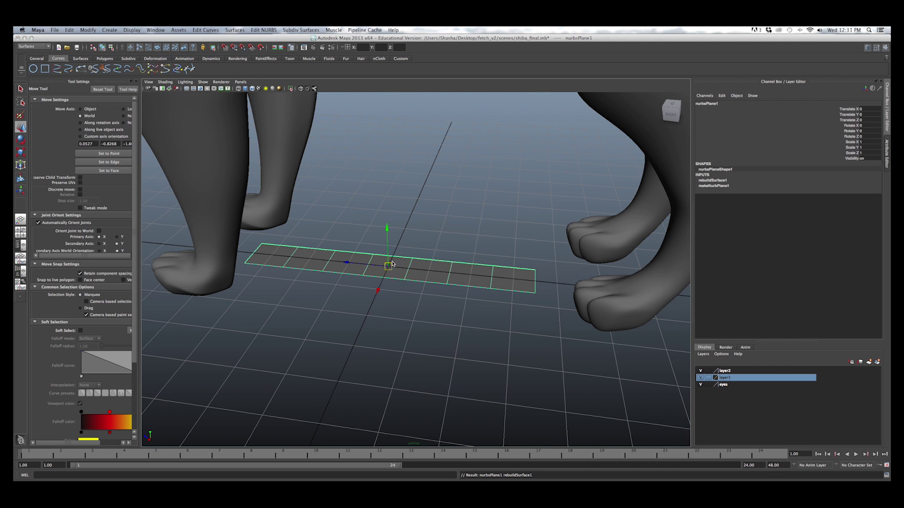
alt+drag(397, 267, 400, 274)
alt+drag(436, 249, 387, 285)
scroll(408, 286, up, 4)
click(340, 281)
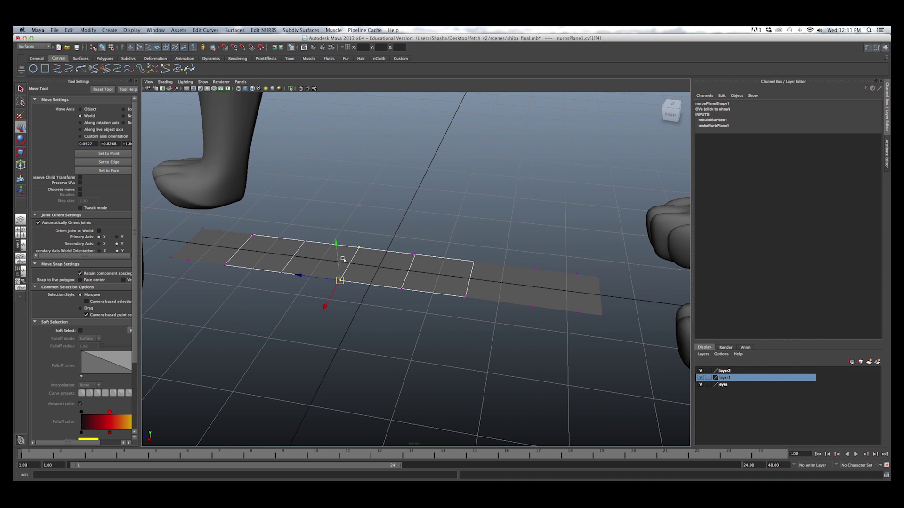
drag(322, 223, 373, 320)
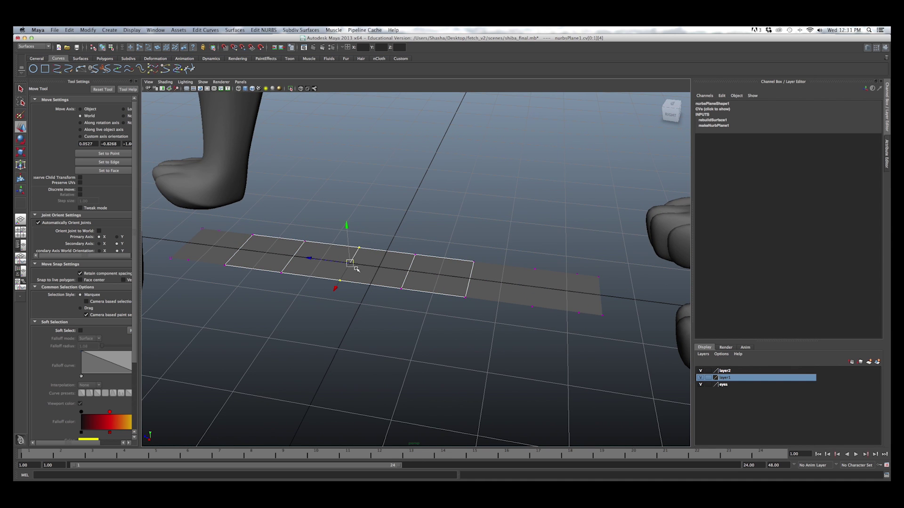
alt+drag(387, 273, 401, 280)
scroll(398, 297, down, 5)
alt+middle_drag(444, 261, 458, 264)
right_drag(440, 281, 458, 276)
alt+drag(457, 275, 446, 298)
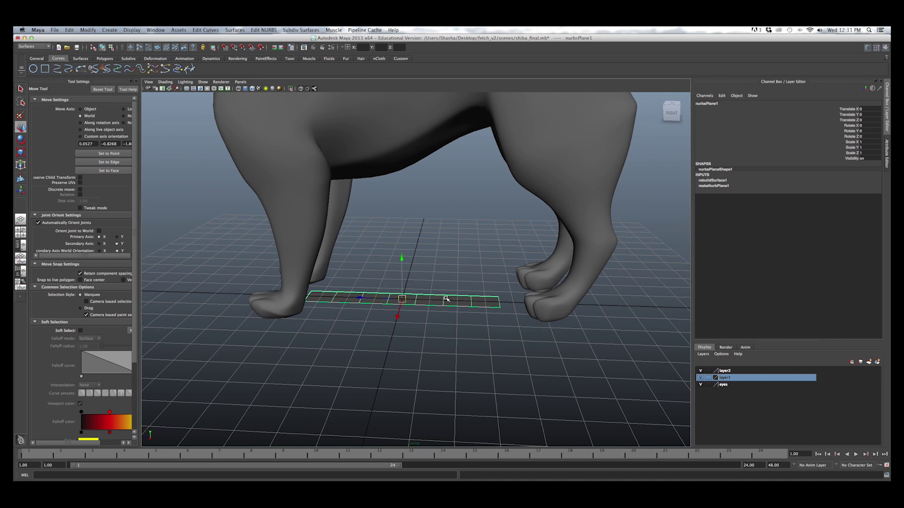
scroll(445, 298, up, 5)
alt+middle_drag(437, 314, 459, 265)
alt+drag(458, 271, 436, 270)
scroll(435, 270, down, 5)
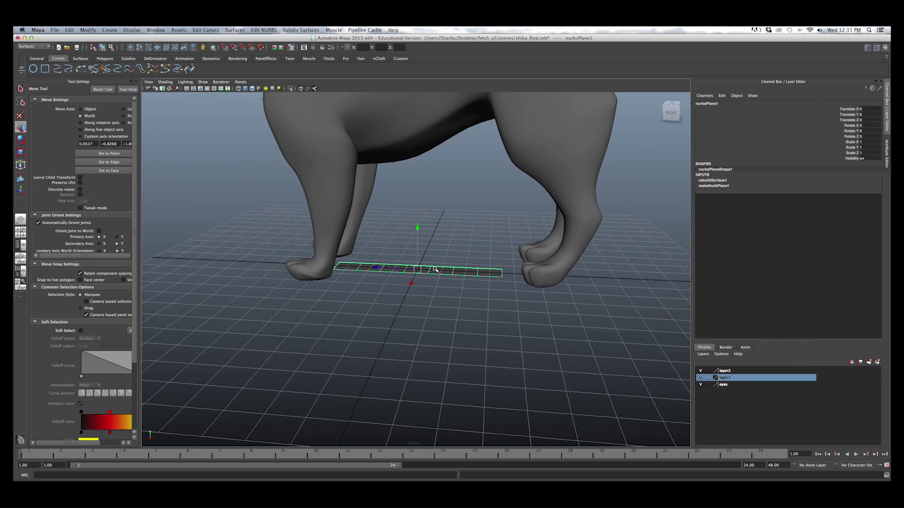
alt+middle_drag(432, 274, 427, 294)
mouse_move(427, 294)
alt+mouse_down()
mouse_move(433, 270)
mouse_move(421, 302)
alt+mouse_up()
alt+middle_drag(421, 301, 408, 347)
alt+drag(408, 347, 404, 326)
alt+middle_drag(406, 308, 411, 176)
scroll(399, 296, up, 5)
alt+drag(400, 301, 446, 286)
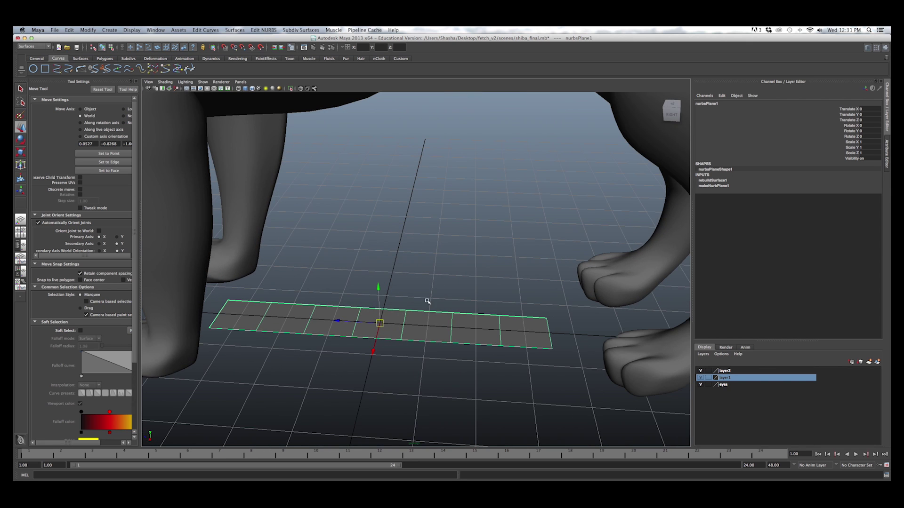
mouse_move(413, 325)
right_down()
mouse_move(414, 314)
mouse_move(424, 316)
right_up()
scroll(424, 321, down, 3)
- In the side view, move the plane up inside the dog's torso to about Translate Y 8.62 and Z -0.715
key(space)
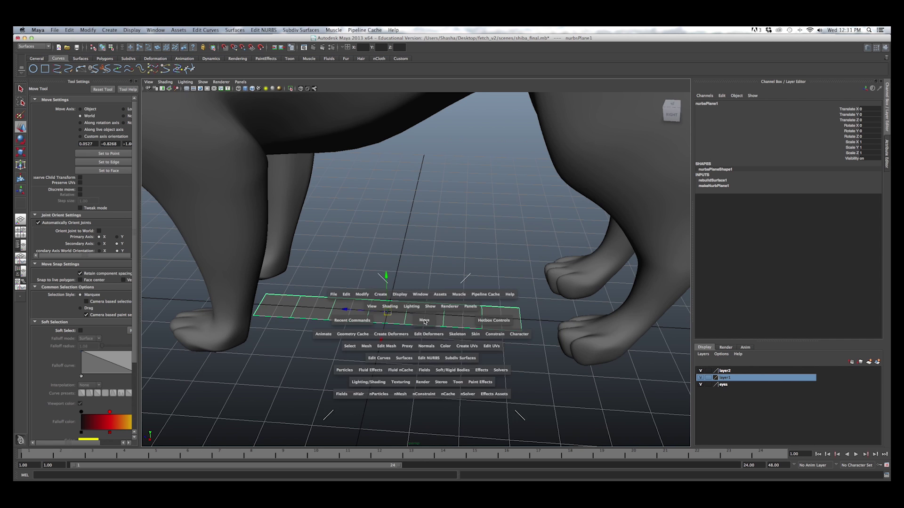
key(space)
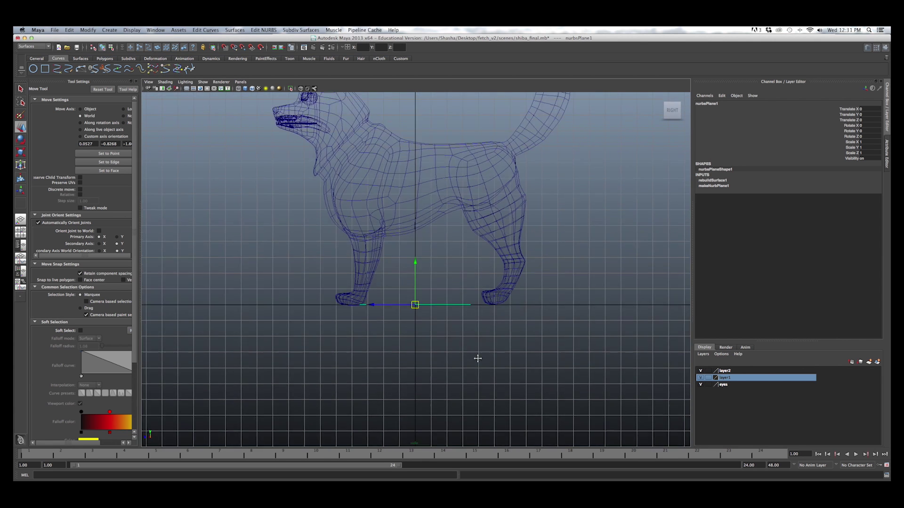
drag(415, 314, 424, 163)
mouse_move(366, 206)
mouse_down()
mouse_move(382, 206)
mouse_move(375, 206)
mouse_up()
scroll(387, 215, up, 2)
scroll(388, 215, up, 1)
alt+middle_drag(413, 222, 409, 242)
drag(413, 168, 414, 174)
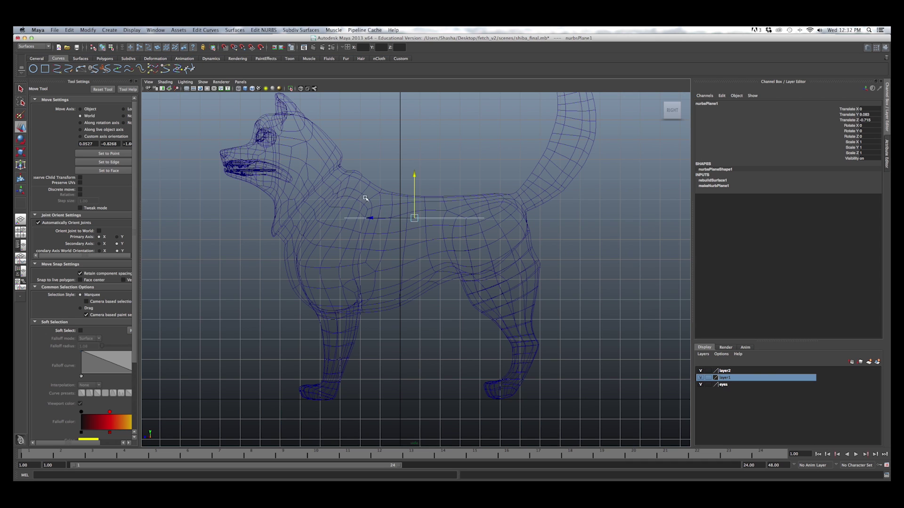
drag(416, 216, 418, 220)
drag(415, 181, 416, 185)
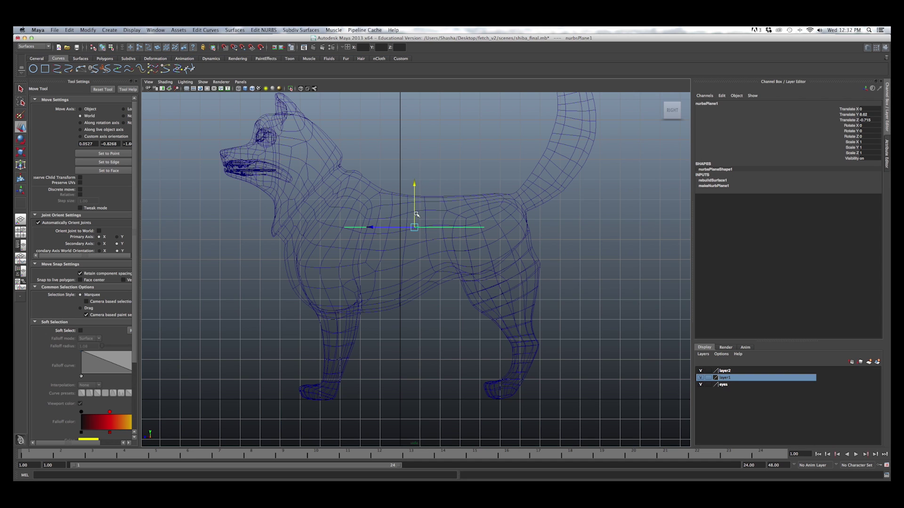
- Stretch the plane lengthwise to about Scale Z 1.3 and shift it slightly toward the tail so it spans the torso
right_drag(438, 230, 437, 228)
key(r)
mouse_move(353, 227)
mouse_down()
mouse_move(335, 228)
mouse_move(370, 228)
mouse_move(354, 228)
mouse_up()
key(w)
key(r)
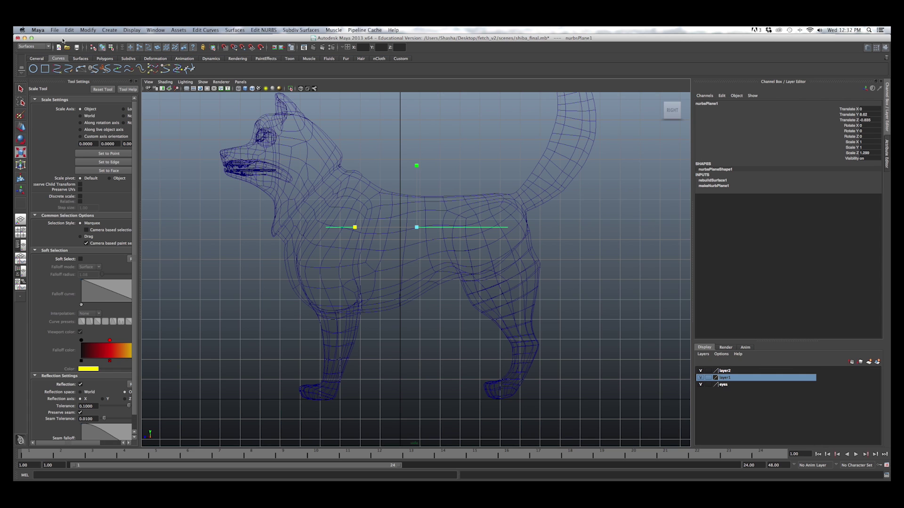
- Select the plane's front-end control vertices, enable soft selection and raise that end toward the shoulders
click(112, 47)
scroll(317, 209, up, 2)
drag(307, 213, 379, 222)
key(b)
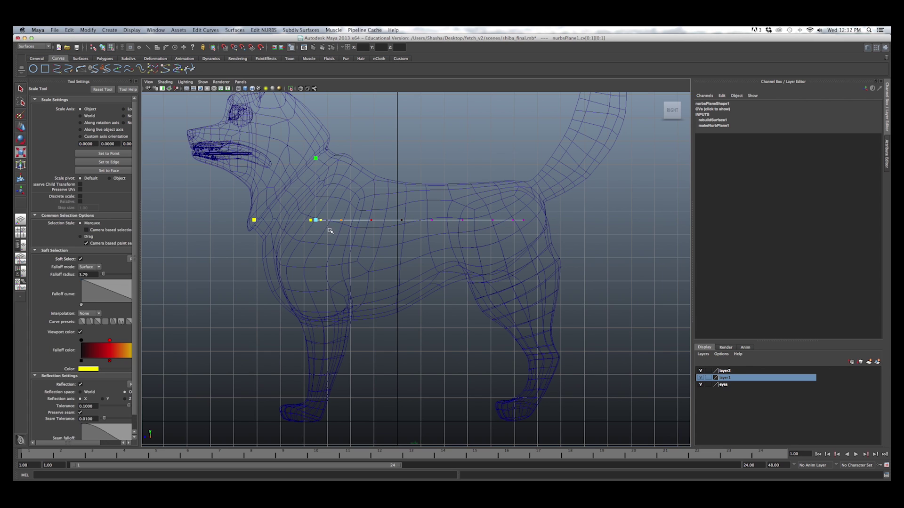
key(w)
drag(314, 219, 325, 196)
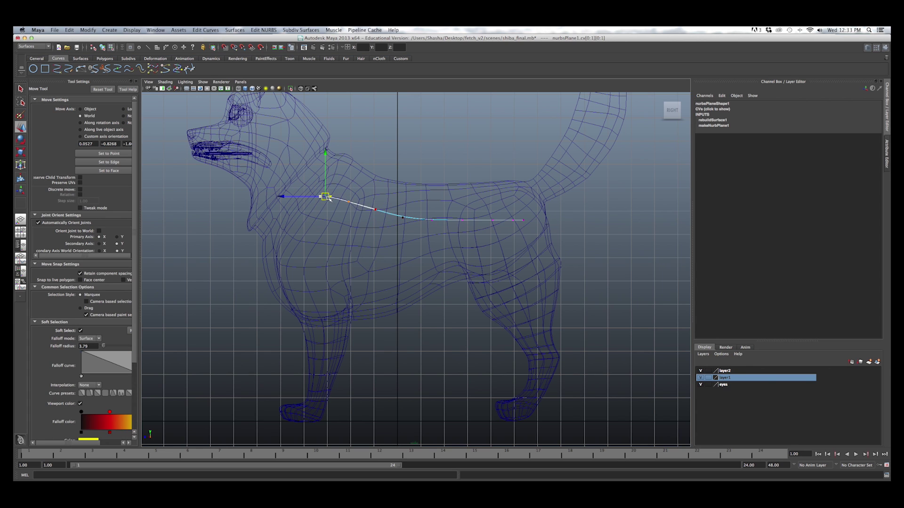
- With soft selection, lower the plane's front end slightly and raise its rear end toward the hips
click(406, 220)
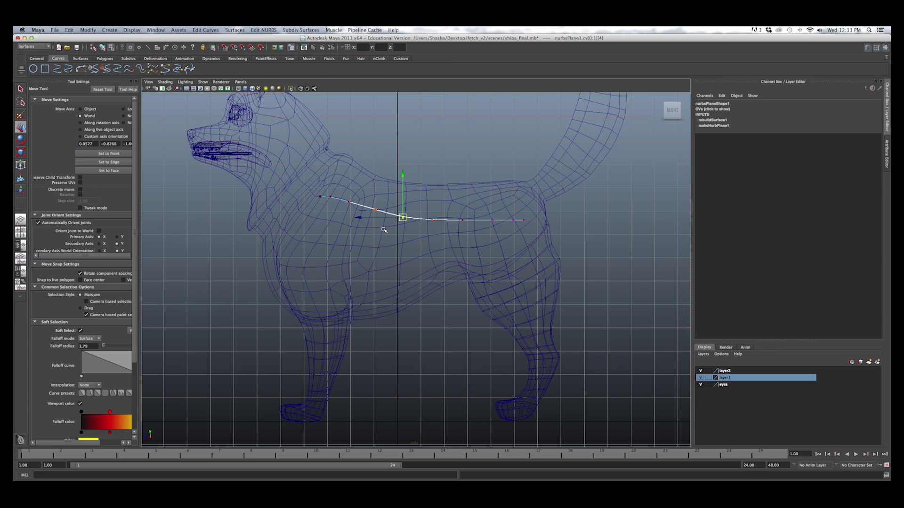
drag(309, 188, 323, 205)
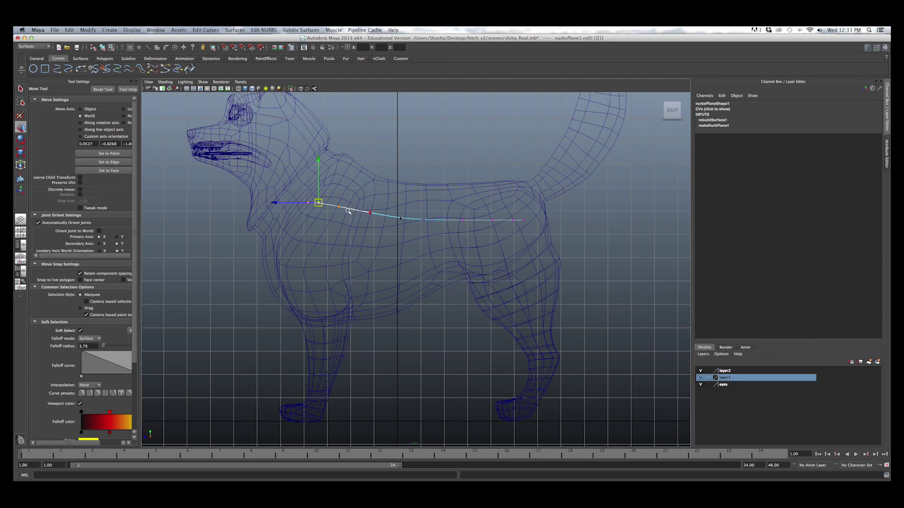
drag(549, 252, 522, 209)
drag(447, 239, 421, 209)
click(433, 178)
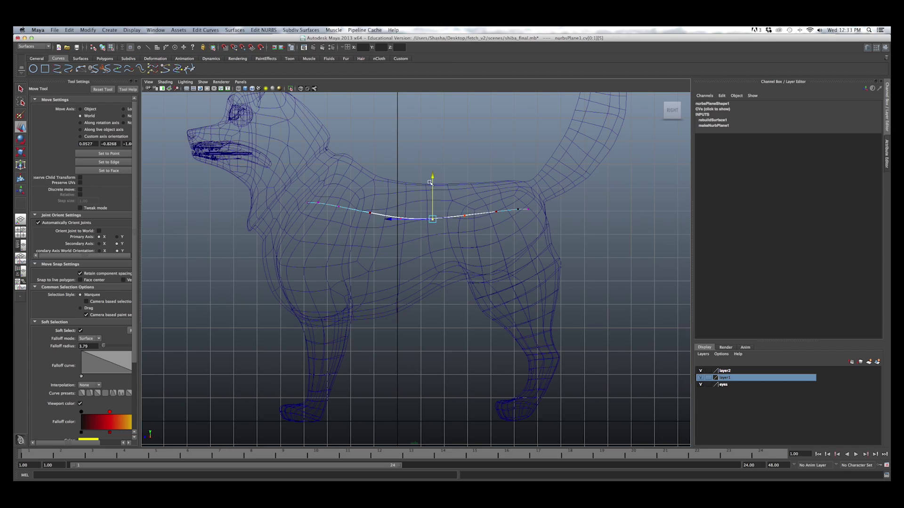
- Turn off soft selection and lower the plane's fourth control vertex row from the front, just behind the shoulders
drag(315, 197, 322, 208)
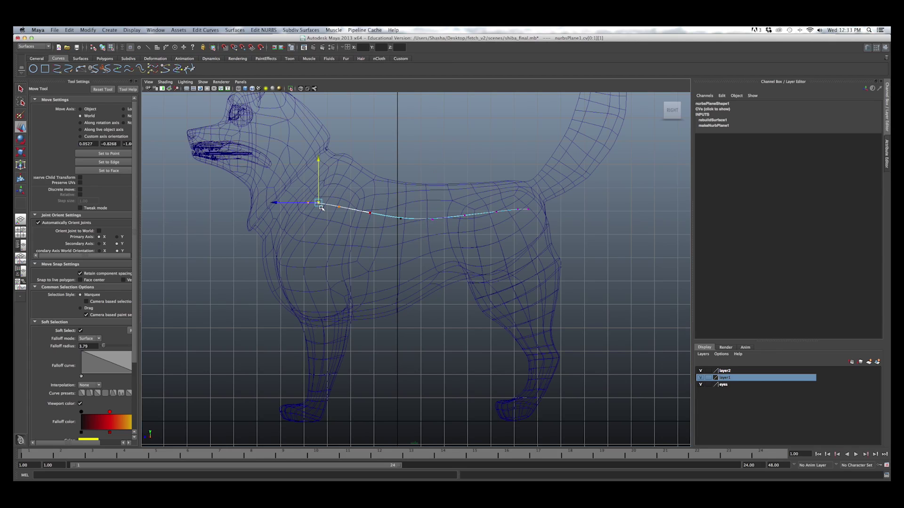
key(b)
key(b)
key(b)
key(b)
key(b)
drag(319, 158, 372, 179)
click(338, 207)
click(370, 214)
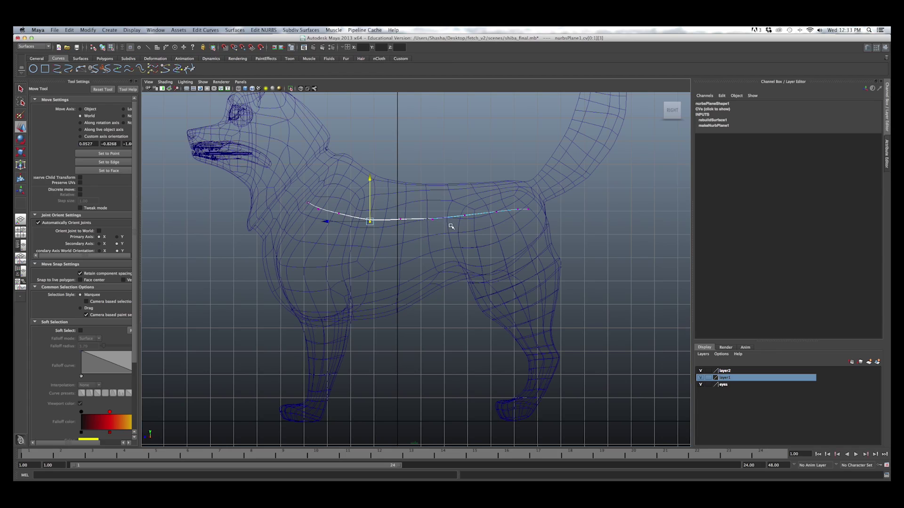
- Nudge the control vertex rows on either side of the lowered one downward and check the rows toward the hips
click(400, 219)
drag(400, 185, 401, 188)
click(339, 214)
drag(339, 170, 340, 171)
click(432, 219)
click(465, 215)
click(497, 212)
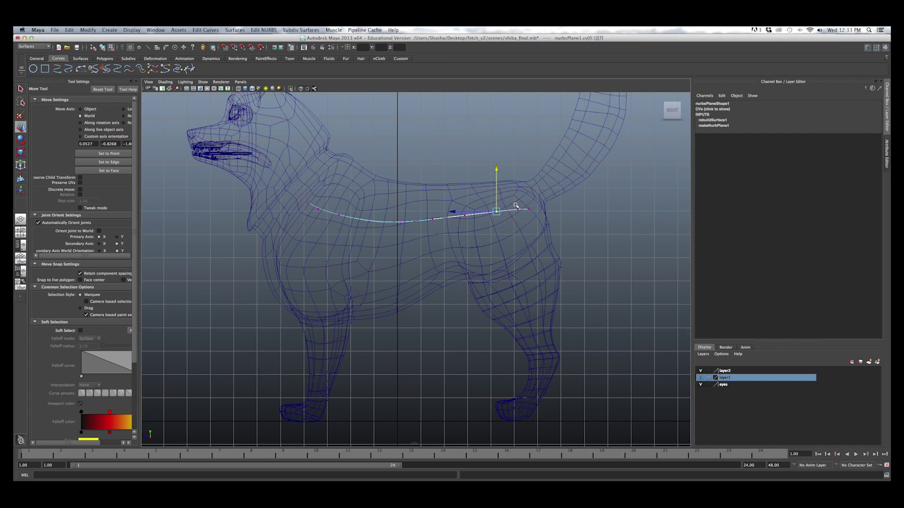
- Raise the plane's last two control vertex rows at the tail end so the ribbon curves upward
click(519, 210)
click(527, 210)
drag(529, 172, 529, 165)
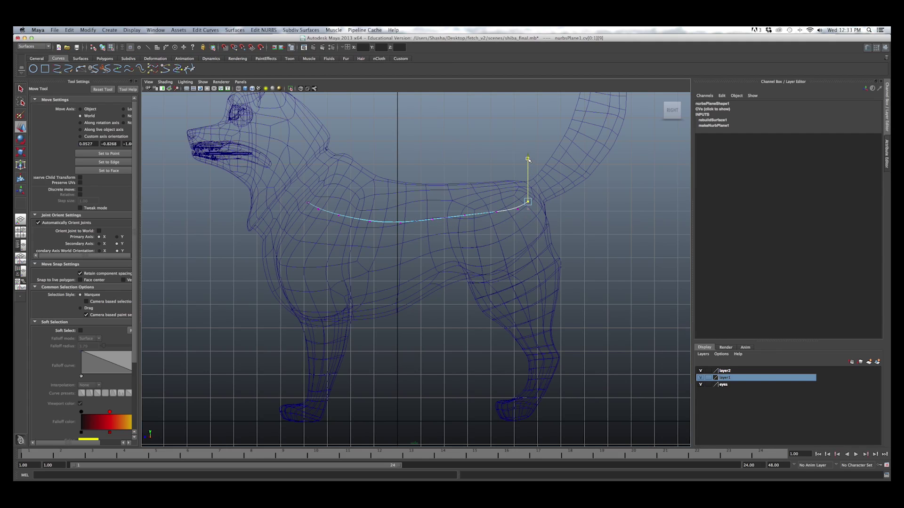
click(518, 206)
drag(517, 184, 517, 180)
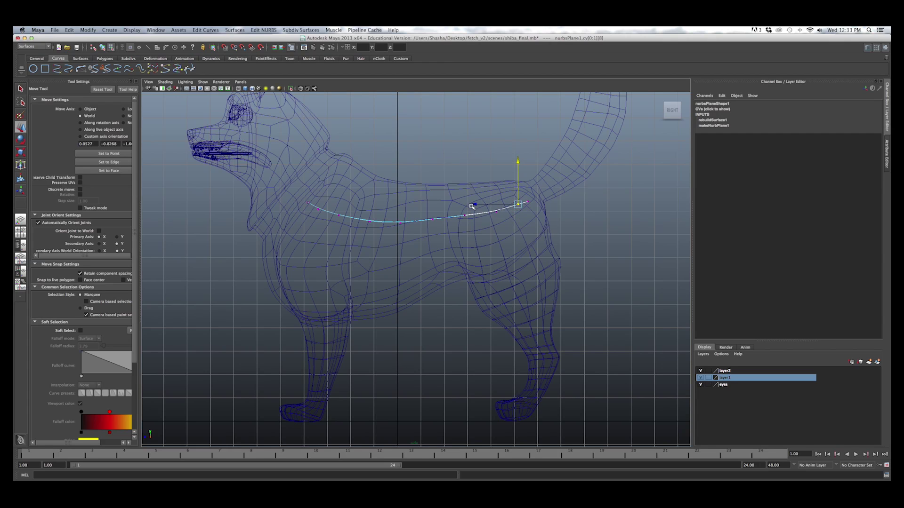
- Fine-tune the heights of the rows between mid-back and tail to smooth the ribbon's rear curve
click(432, 221)
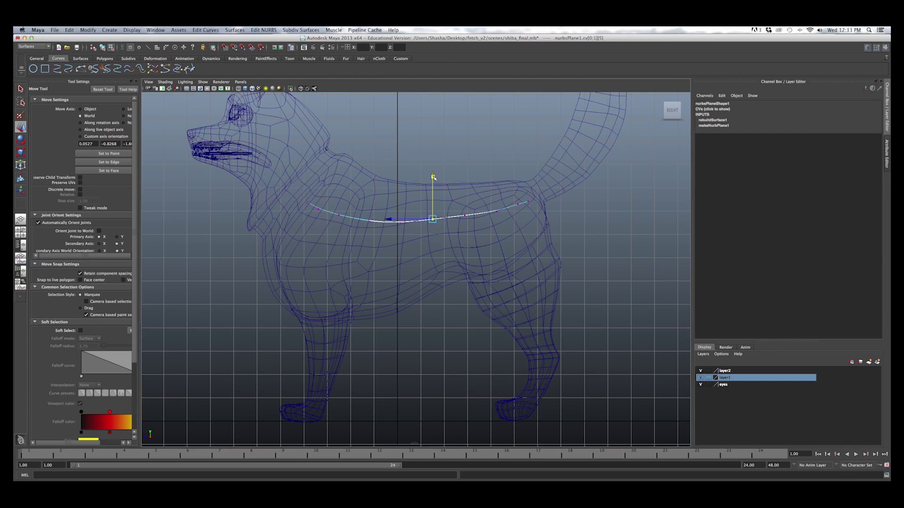
click(466, 213)
drag(466, 174, 466, 176)
click(496, 212)
drag(497, 171, 497, 169)
click(528, 203)
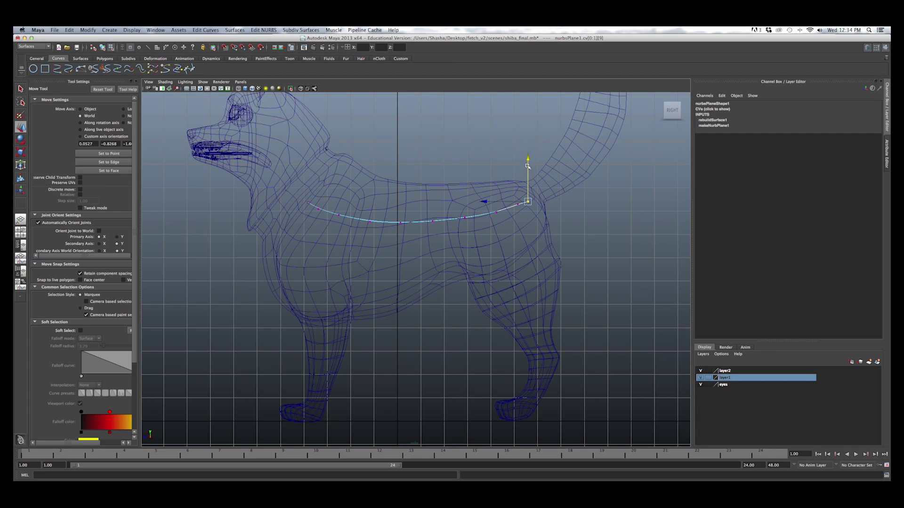
drag(529, 158, 530, 159)
- Raise the rear control vertex rows further so the plane's tail half arches up toward the back line
click(463, 213)
drag(463, 214, 491, 206)
drag(496, 213, 523, 210)
mouse_move(518, 204)
mouse_down()
mouse_move(512, 198)
mouse_move(523, 196)
mouse_up()
drag(527, 201, 523, 198)
- Return to object mode, select the plane and shorten it lengthwise to about Scale Z 1.16
right_drag(383, 218, 434, 158)
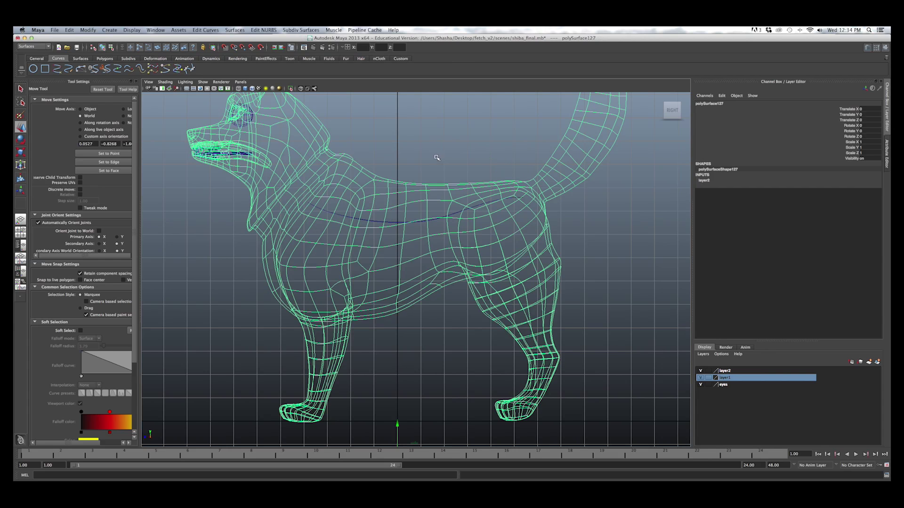
click(387, 223)
key(r)
drag(355, 220, 366, 219)
key(w)
- Switch the plane back to control vertices and readjust the individual rear rows over the hips
right_drag(441, 216, 405, 215)
mouse_move(501, 191)
mouse_down()
mouse_move(512, 202)
mouse_move(509, 194)
mouse_up()
mouse_move(490, 190)
mouse_down()
mouse_move(500, 202)
mouse_move(494, 196)
mouse_up()
drag(468, 195, 456, 216)
- Switch to Chrome and enlarge the dog anatomy diagram
key(super+Tab)
key(super+plus)
key(super+plus)
key(super+plus)
key(super+plus)
key(super+plus)
key(super+plus)
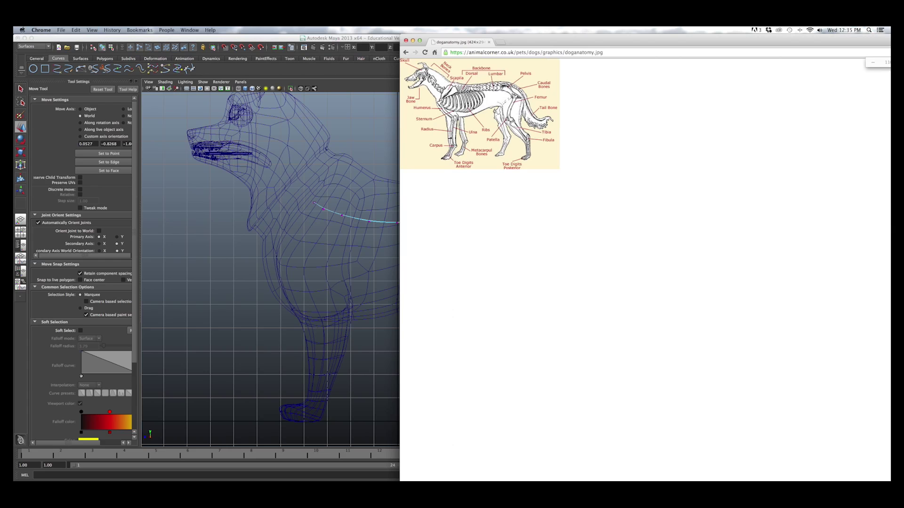
key(super+plus)
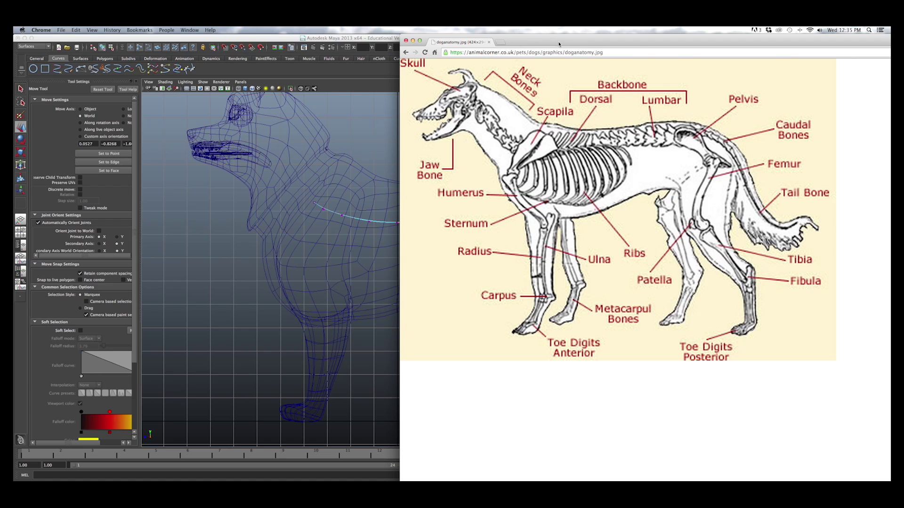
- Compare the diagram's backbone and pelvis with the ribbon's curve in Maya, and put the reference window away
drag(567, 40, 455, 77)
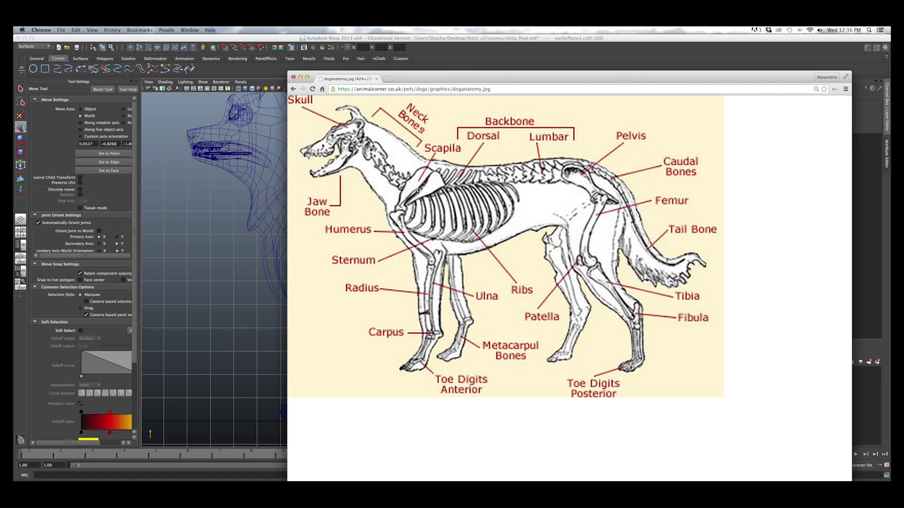
drag(443, 83, 626, 90)
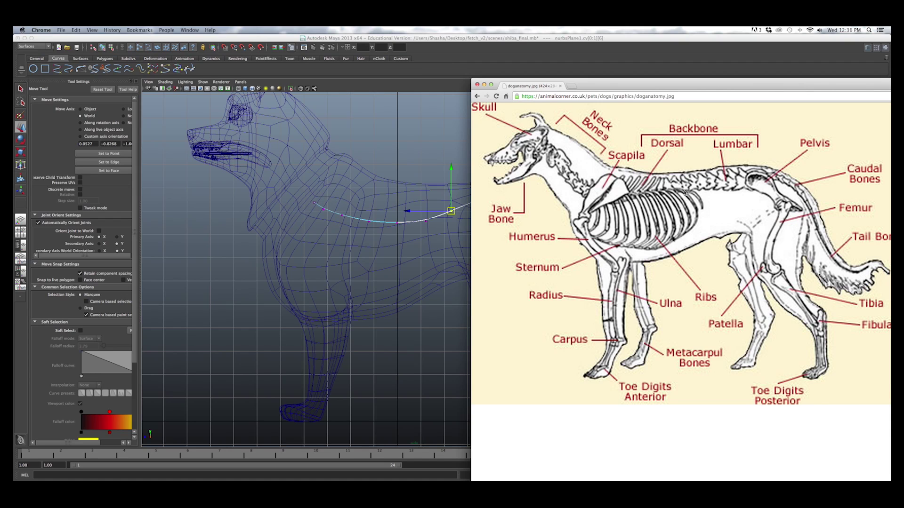
drag(645, 89, 19, 101)
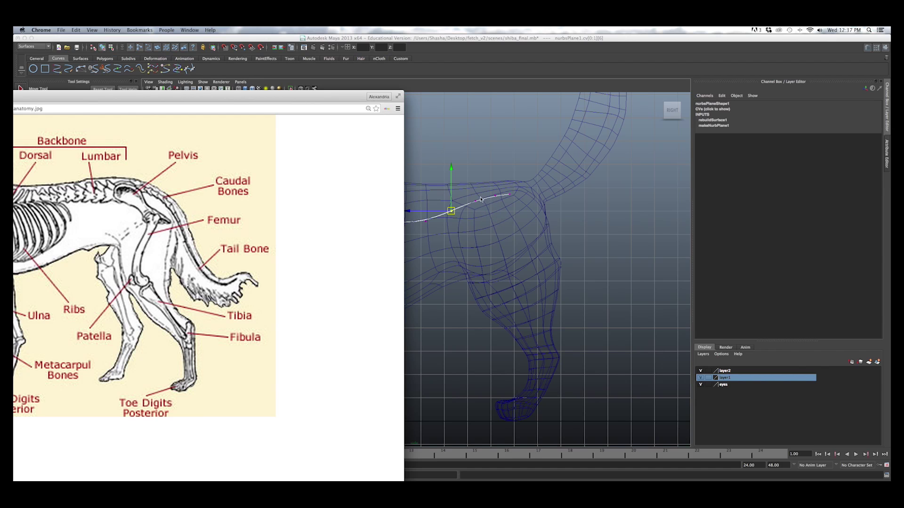
drag(70, 102, 186, 103)
click(70, 103)
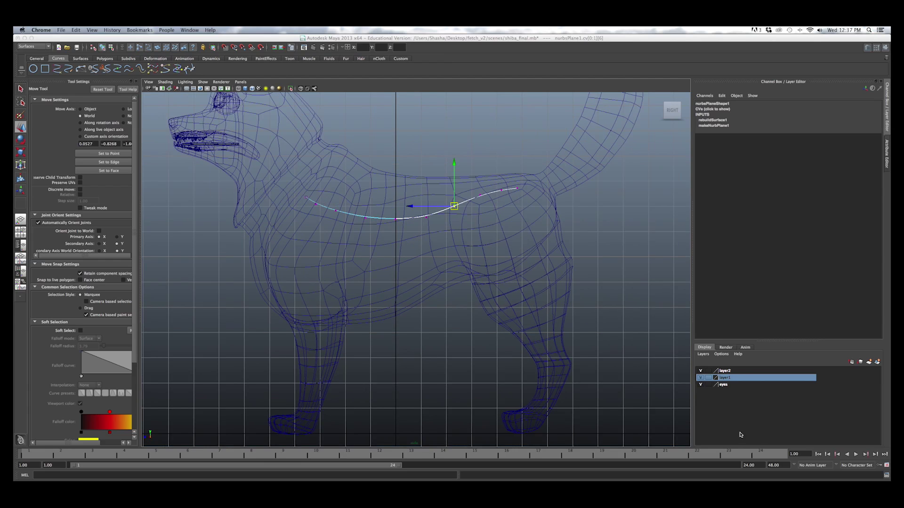
click(783, 475)
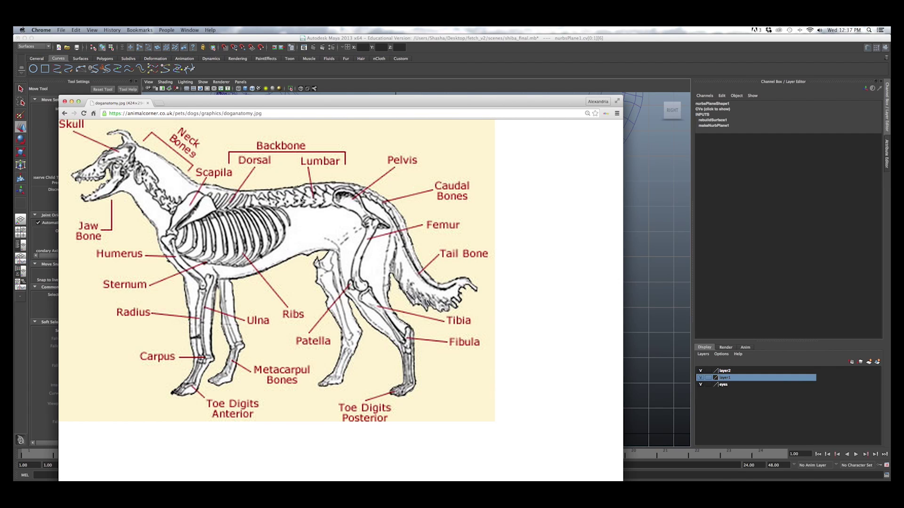
click(72, 102)
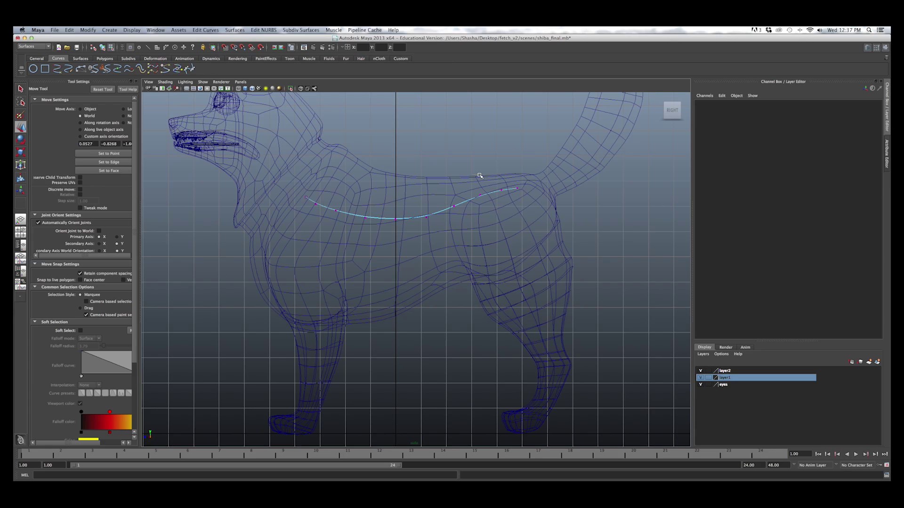
- With soft selection, shift the ribbon's rear end forward and down, and lower the eighth row slightly without soft selection
click(527, 190)
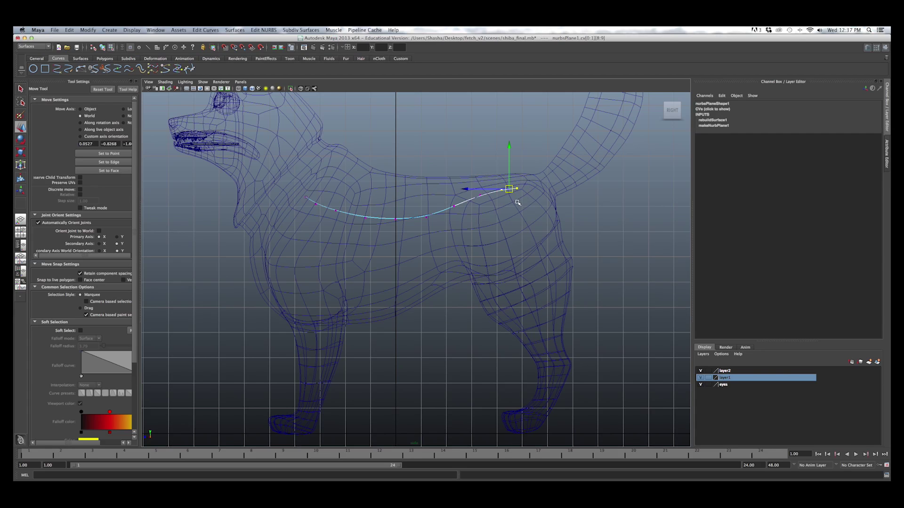
key(b)
drag(466, 190, 449, 194)
drag(493, 147, 493, 157)
drag(456, 187, 470, 209)
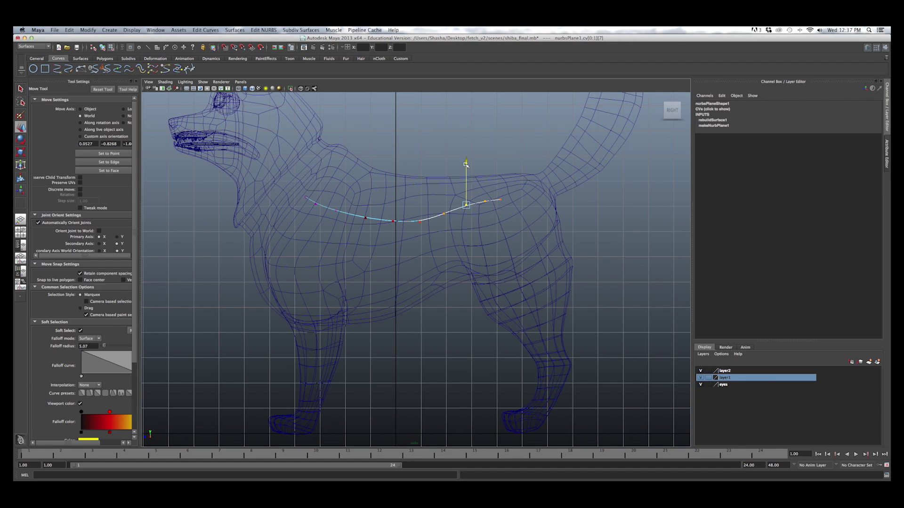
key(b)
drag(465, 161, 466, 164)
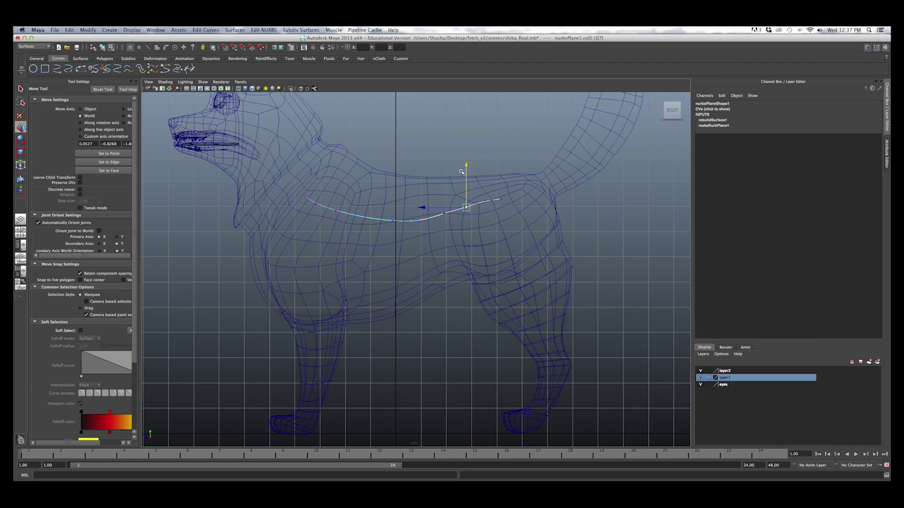
- Even out the rows near mid-back and shoulders, return to object mode and select the plane
click(443, 213)
click(337, 211)
click(365, 219)
right_drag(335, 211, 355, 200)
click(401, 222)
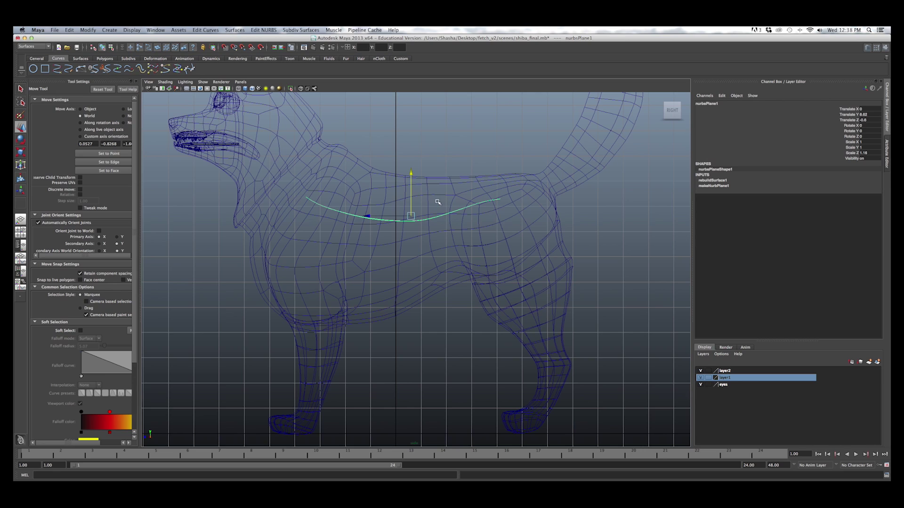
- In the perspective view, put the dog's whole group on a new display layer named body and hide that layer
key(space)
key(space)
mouse_move(492, 156)
alt+mouse_down()
mouse_move(510, 216)
mouse_move(432, 217)
mouse_move(430, 284)
mouse_move(445, 268)
mouse_move(409, 252)
mouse_move(333, 308)
mouse_move(331, 282)
mouse_move(345, 280)
mouse_move(375, 301)
mouse_move(381, 325)
mouse_move(369, 284)
mouse_move(393, 306)
mouse_move(452, 305)
mouse_move(476, 270)
mouse_move(445, 261)
mouse_move(453, 283)
mouse_move(438, 257)
alt+mouse_up()
key(4)
scroll(438, 257, down, 5)
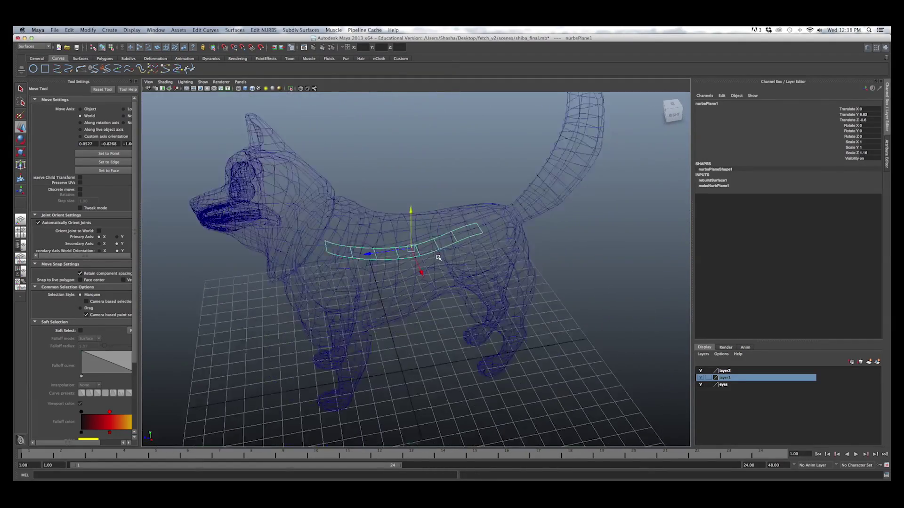
click(377, 223)
key(Up)
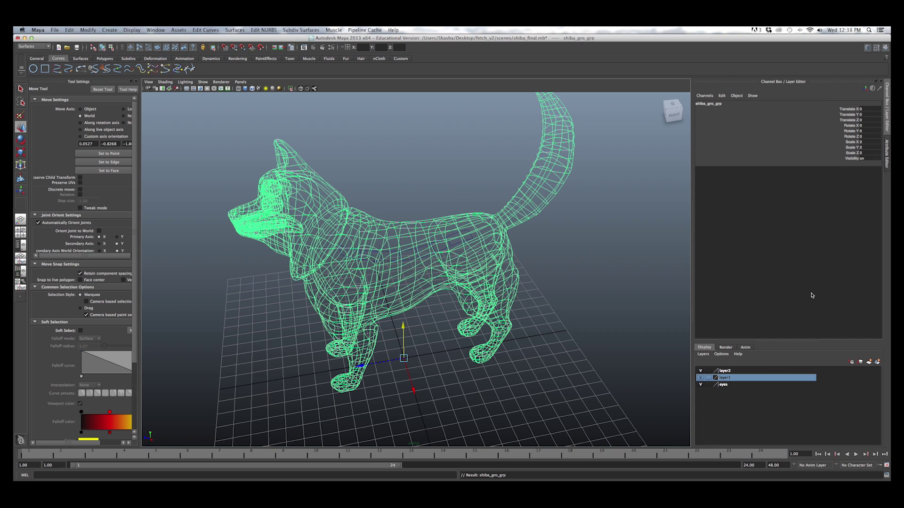
click(877, 362)
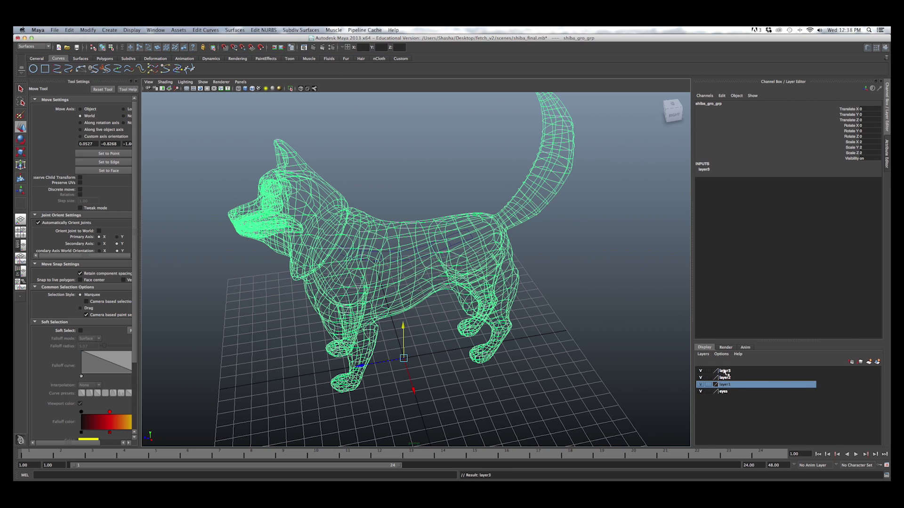
double_click(724, 371)
text(body)
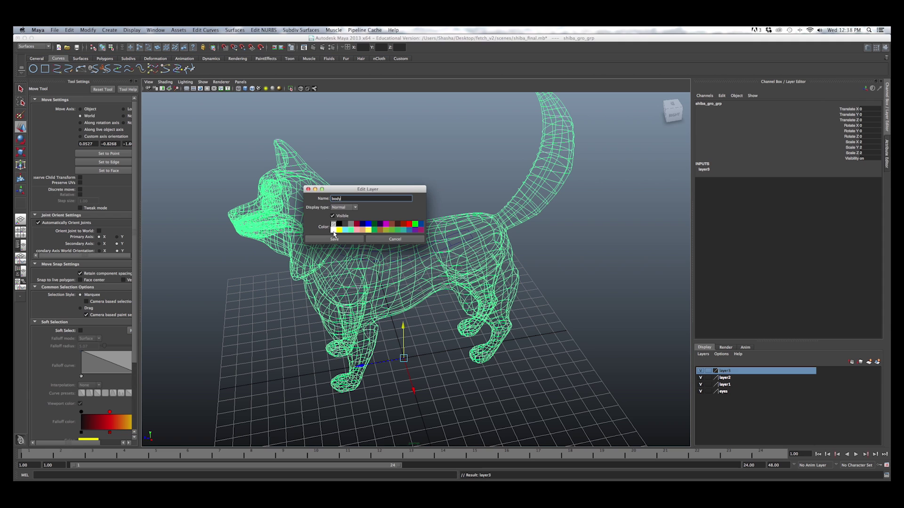
click(335, 240)
click(701, 371)
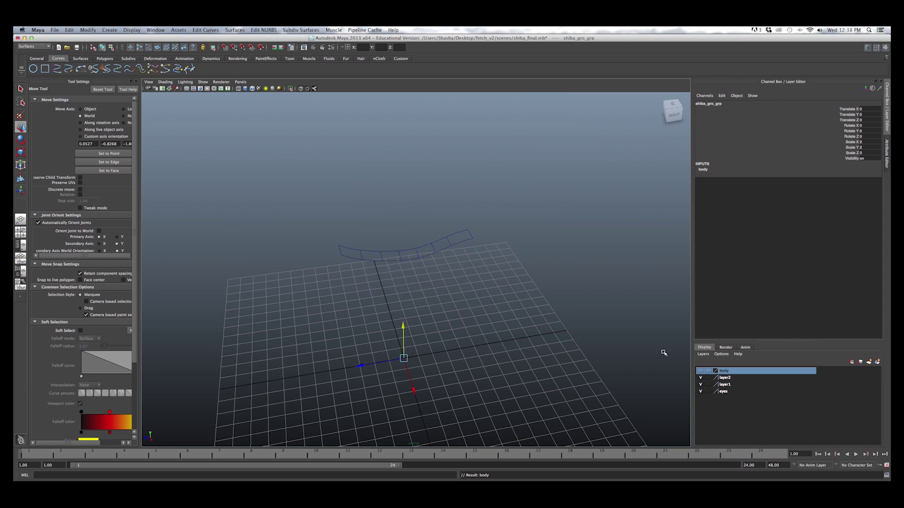
- Show the plane shaded and nudge its third control vertex row from the front slightly downward
click(498, 258)
key(5)
click(470, 236)
mouse_move(470, 237)
alt+mouse_down()
mouse_move(434, 250)
mouse_move(418, 278)
mouse_move(434, 288)
mouse_move(430, 299)
mouse_move(404, 283)
mouse_move(425, 248)
mouse_move(437, 262)
alt+mouse_up()
right_drag(361, 223, 353, 226)
drag(344, 209, 357, 229)
drag(358, 178, 358, 180)
key(Left)
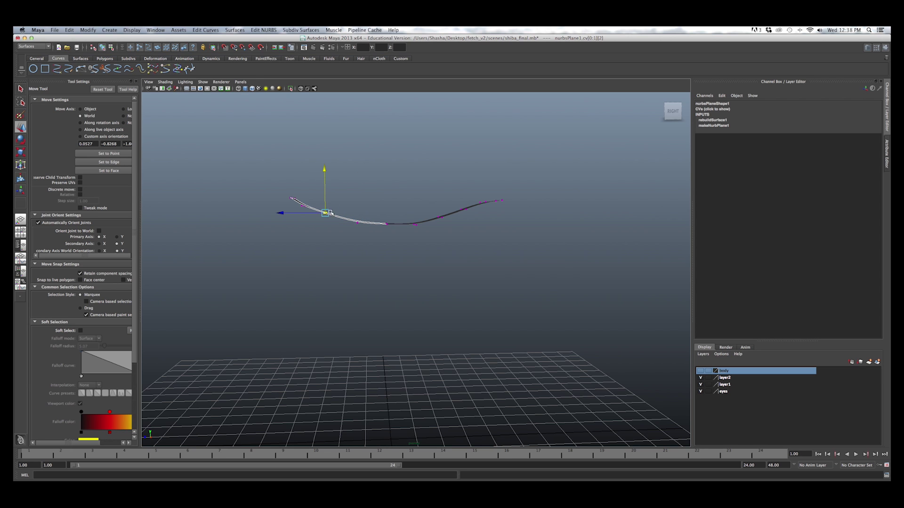
- Inspect the shaded curve from the side, and nudge the third control vertex row along the plane's length
right_drag(385, 226, 396, 221)
alt+drag(396, 222, 325, 190)
click(396, 250)
alt+drag(353, 238, 344, 209)
right_drag(343, 207, 332, 204)
drag(331, 199, 345, 223)
mouse_move(345, 223)
alt+mouse_down()
mouse_move(345, 234)
mouse_move(345, 213)
alt+mouse_up()
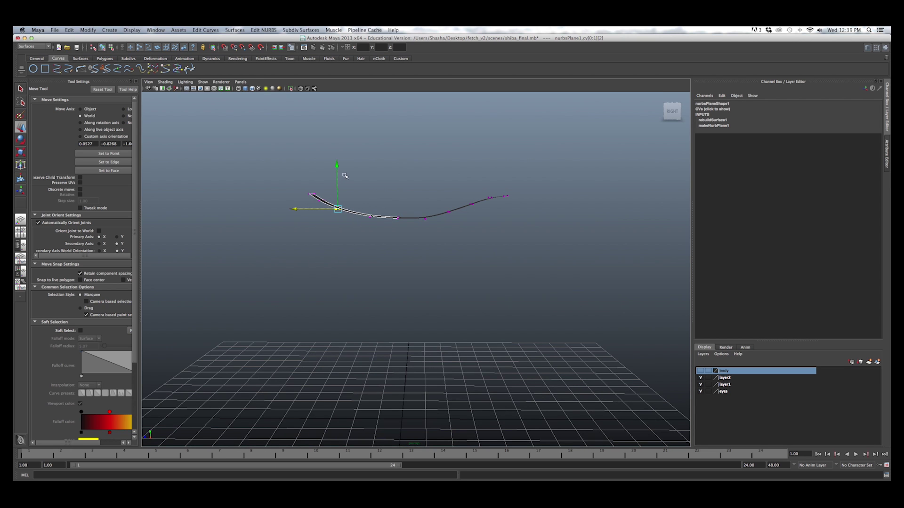
alt+drag(344, 176, 352, 199)
mouse_move(353, 199)
mouse_down()
mouse_move(375, 237)
mouse_move(356, 215)
mouse_move(359, 204)
mouse_move(338, 202)
mouse_up()
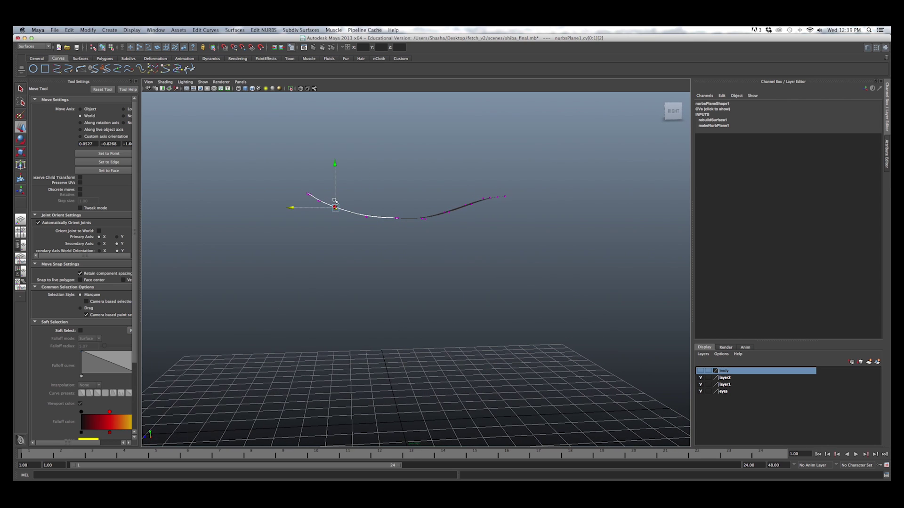
- Fine-tune the height of the fifth control vertex row near the ribbon's middle and return to object mode
alt+drag(333, 165, 412, 239)
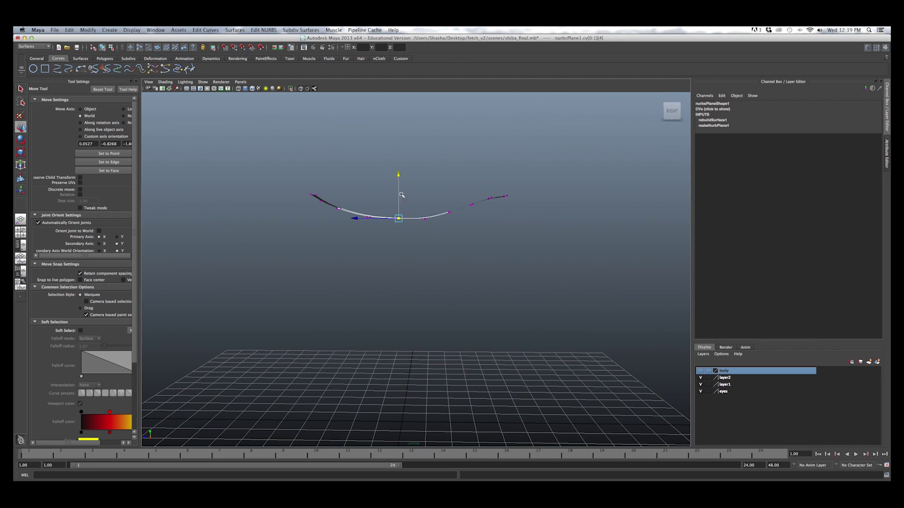
alt+drag(409, 196, 432, 216)
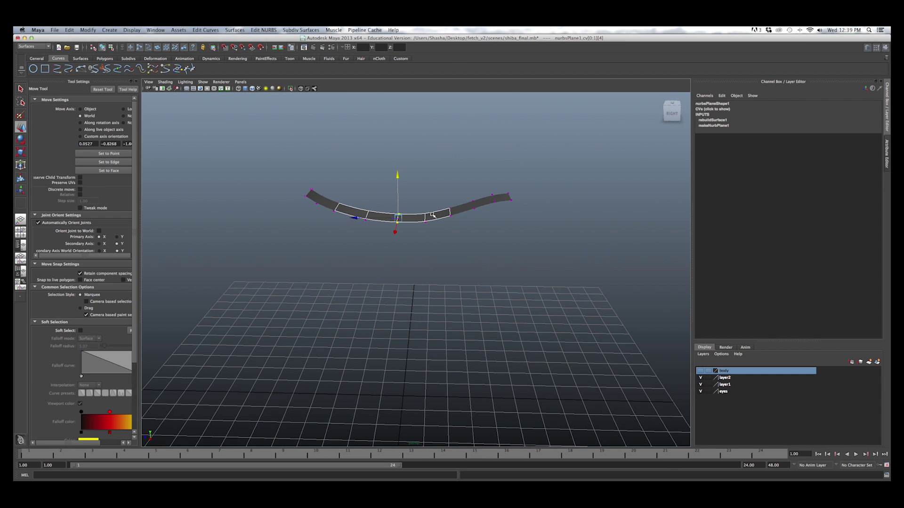
right_drag(432, 216, 444, 210)
alt+drag(444, 210, 463, 289)
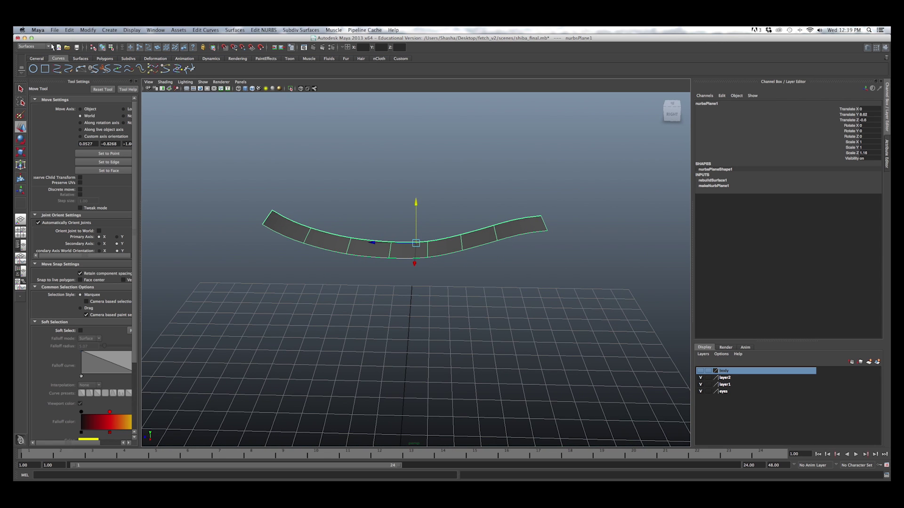
- Switch to the nDynamics menu set, open the Create Hair options and reset them to their defaults
click(47, 47)
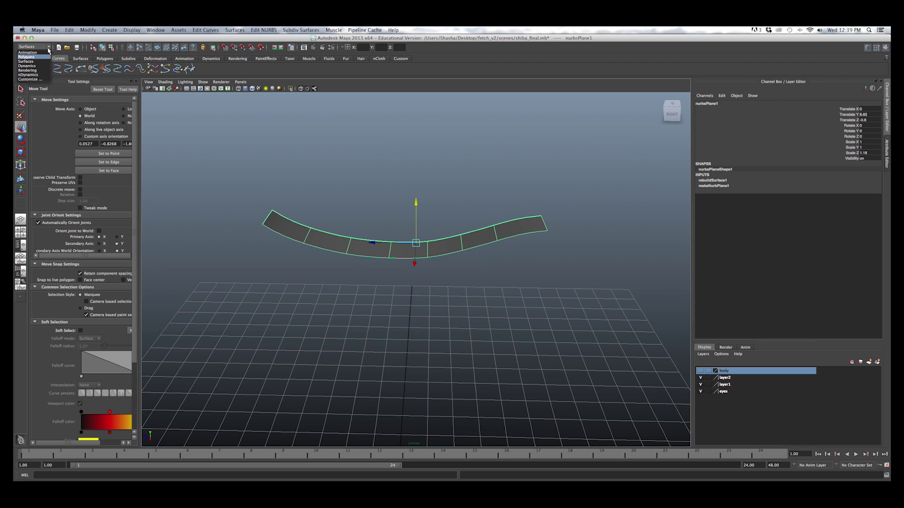
click(32, 75)
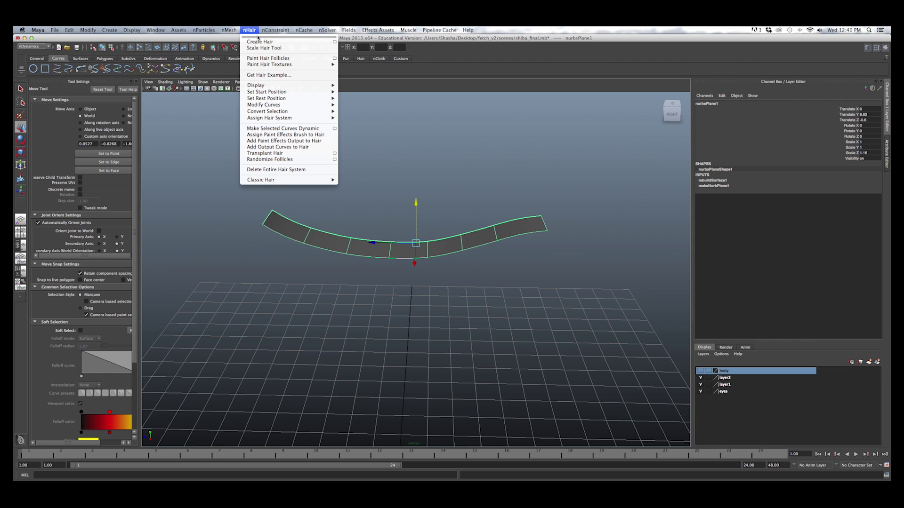
click(376, 90)
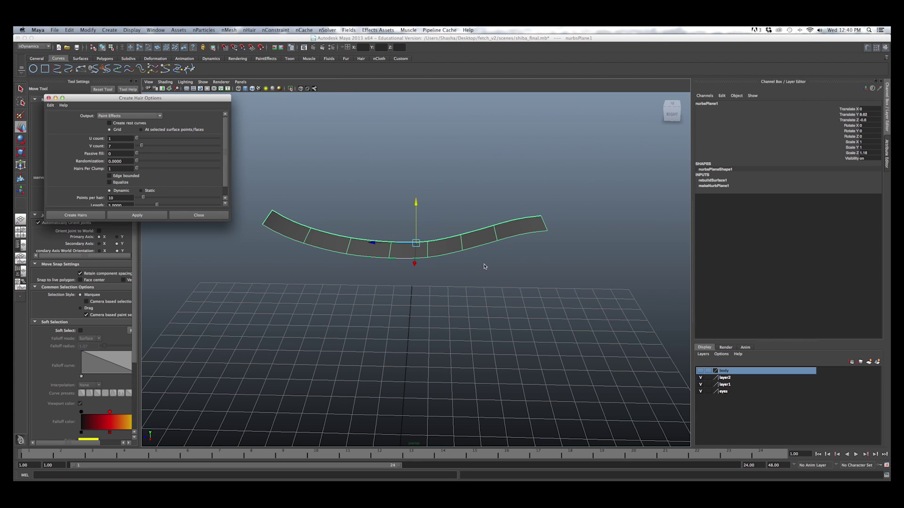
click(51, 106)
click(61, 118)
- Create hair on the NURBS plane in a grid with U count 1 and V count 7
alt+drag(389, 239, 398, 237)
alt+drag(567, 225, 411, 230)
double_click(118, 139)
text(1)
key(Tab)
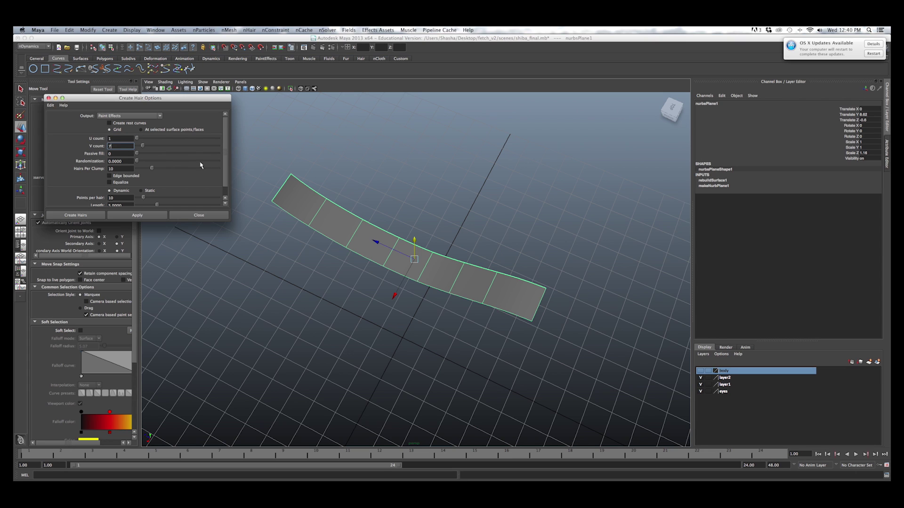
scroll(227, 164, down, 1)
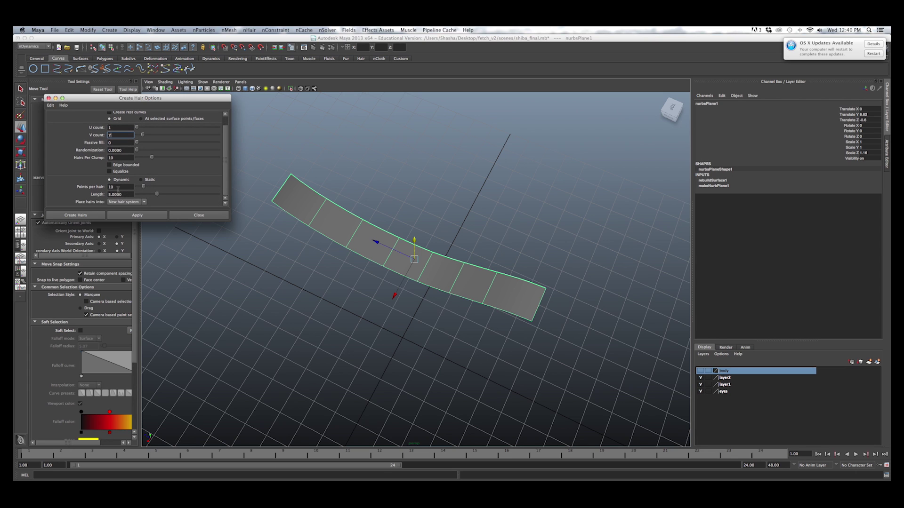
double_click(122, 158)
click(89, 216)
- Examine the hair strands and follicles along the plane from several angles
alt+drag(363, 293, 381, 312)
scroll(381, 311, down, 3)
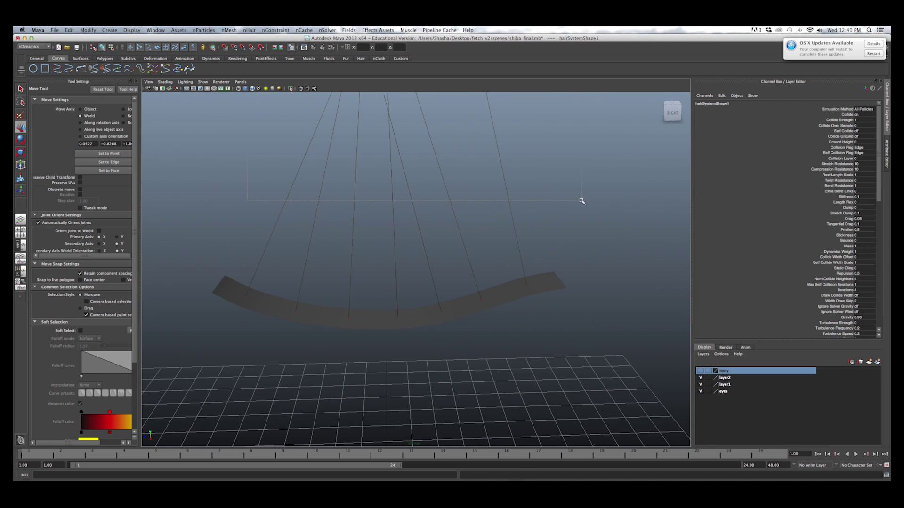
click(508, 208)
scroll(527, 212, down, 3)
alt+drag(527, 212, 456, 302)
scroll(444, 270, up, 5)
alt+middle_drag(456, 302, 368, 260)
click(424, 242)
scroll(428, 256, up, 6)
alt+drag(368, 260, 433, 287)
- Open the Outliner and fully expand the hairSystem1Follicles group
click(157, 31)
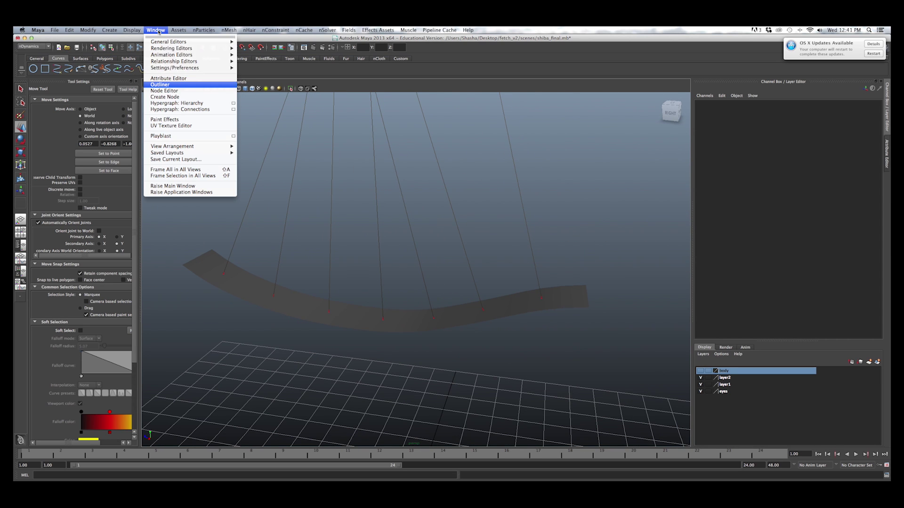
click(186, 85)
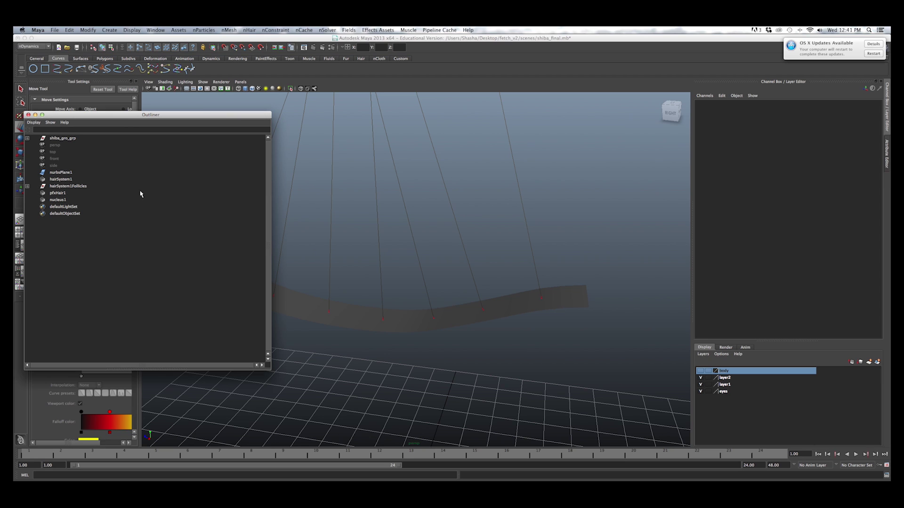
shift+click(27, 186)
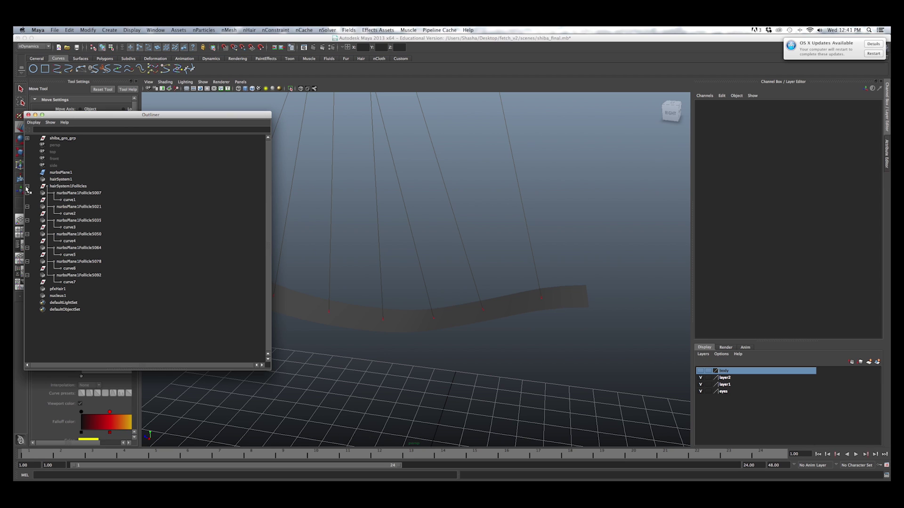
- Inspect the follicles, the pfxHair1 strands and the child curves curve1 to curve7 by selecting them individually
click(77, 194)
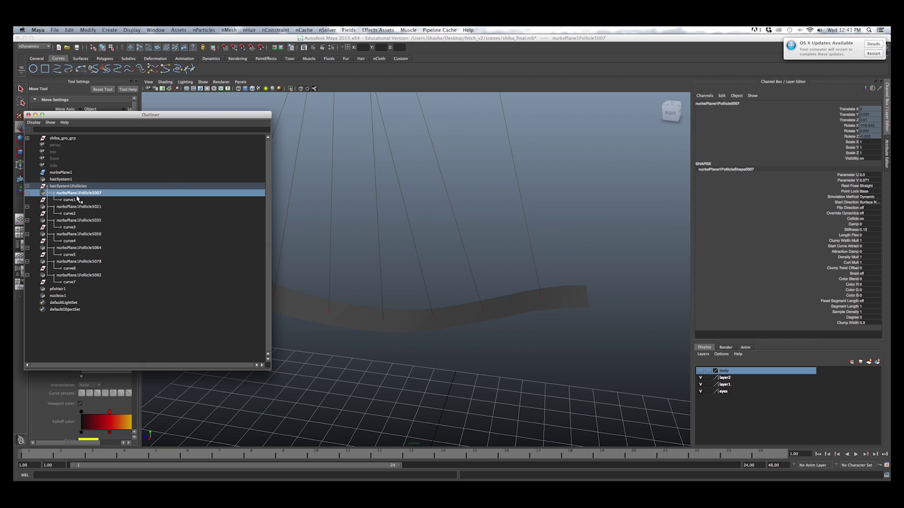
click(78, 208)
click(76, 214)
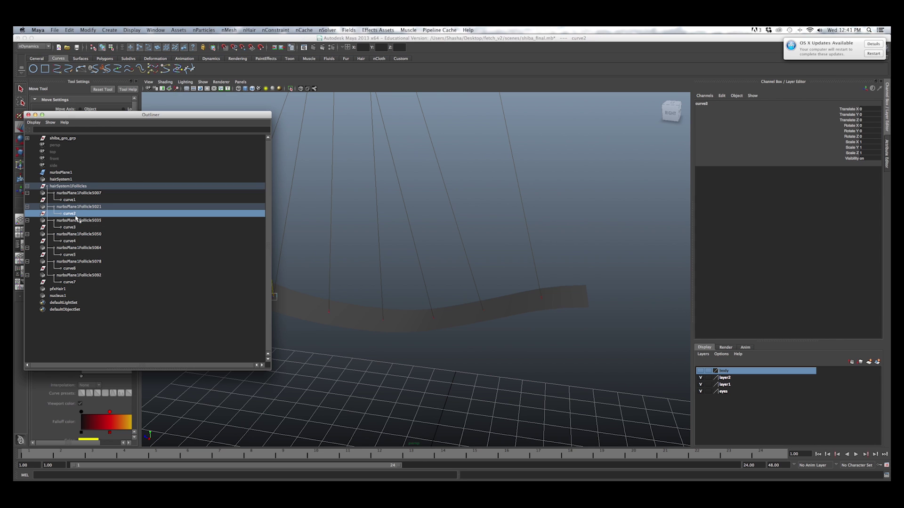
key(f)
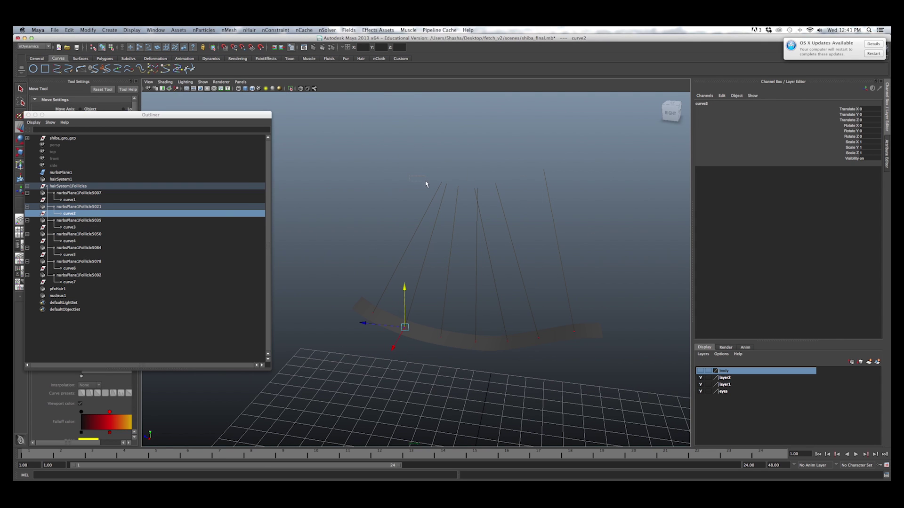
drag(590, 221, 585, 231)
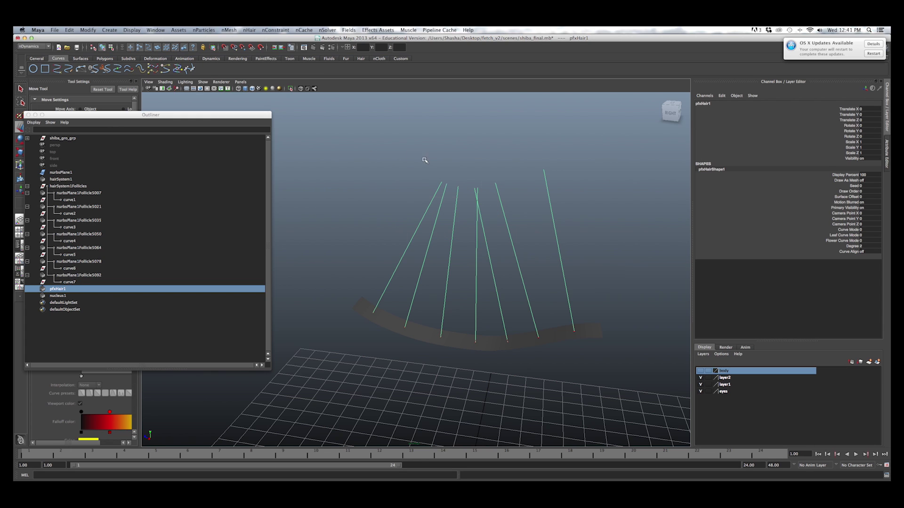
click(70, 200)
click(70, 214)
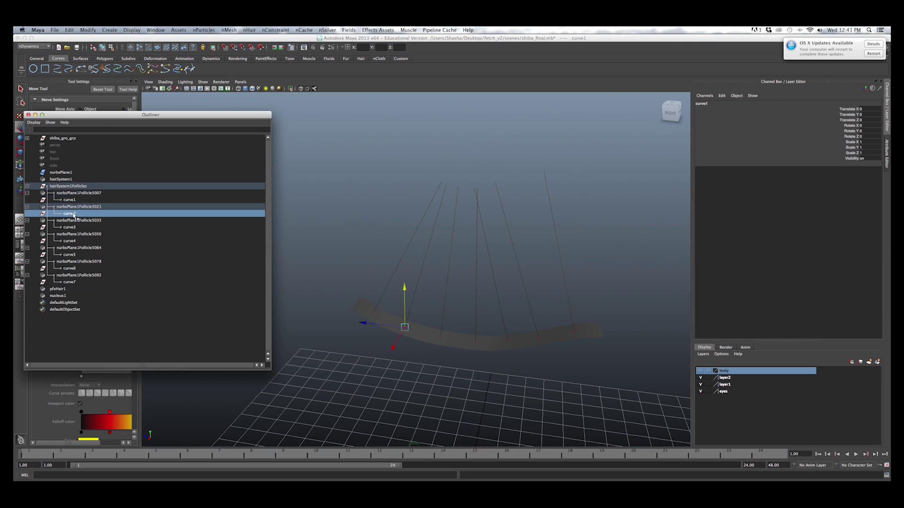
click(73, 228)
click(78, 242)
click(78, 256)
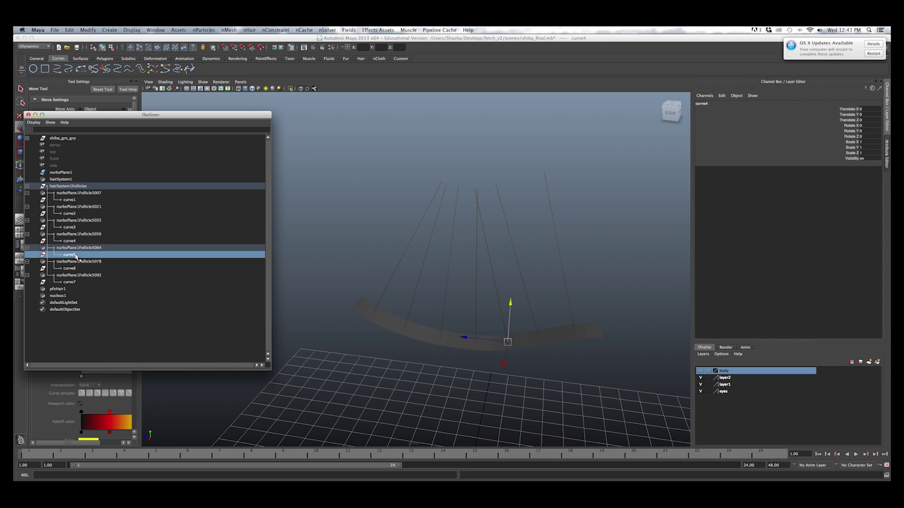
click(77, 269)
click(78, 282)
click(75, 269)
click(74, 256)
- Delete hairSystem1, pfxHair1 and nucleus1, leaving only the follicles group on the plane
click(66, 180)
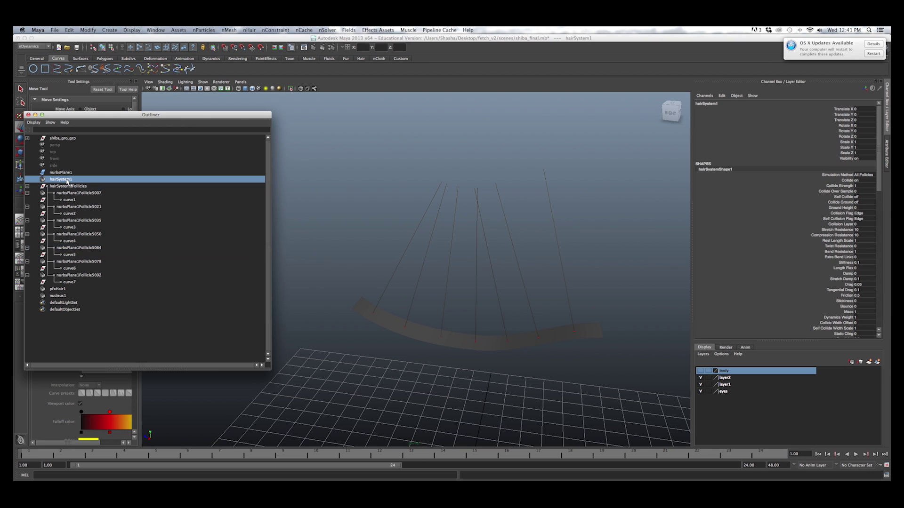
ctrl+click(58, 289)
ctrl+click(60, 297)
scroll(418, 277, down, 5)
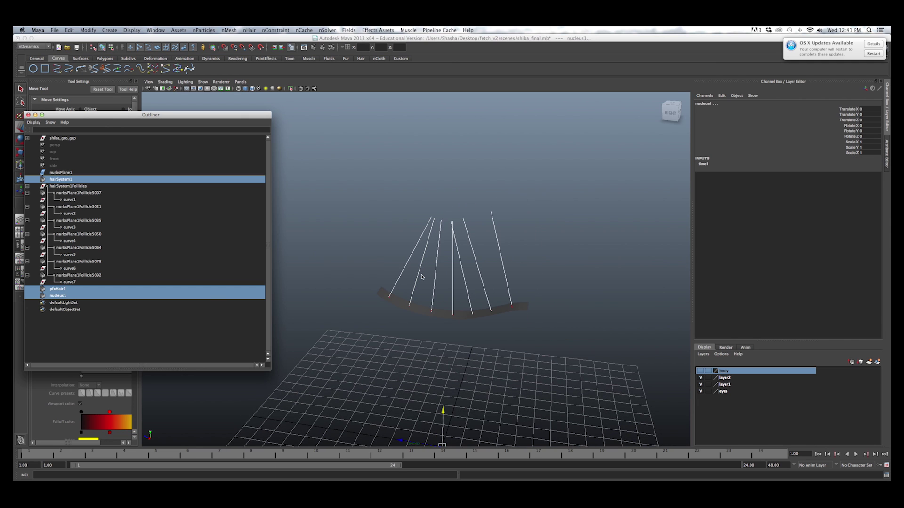
click(202, 82)
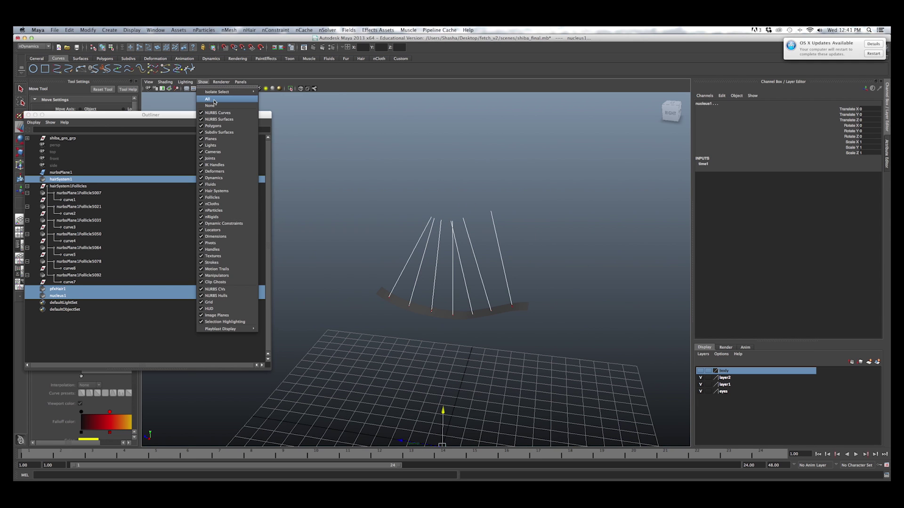
click(395, 142)
alt+middle_drag(394, 142, 372, 45)
alt+right_drag(434, 271, 432, 359)
alt+middle_drag(432, 359, 422, 285)
alt+drag(421, 285, 404, 260)
alt+right_drag(405, 260, 416, 235)
alt+drag(415, 236, 435, 265)
alt+right_drag(435, 264, 398, 251)
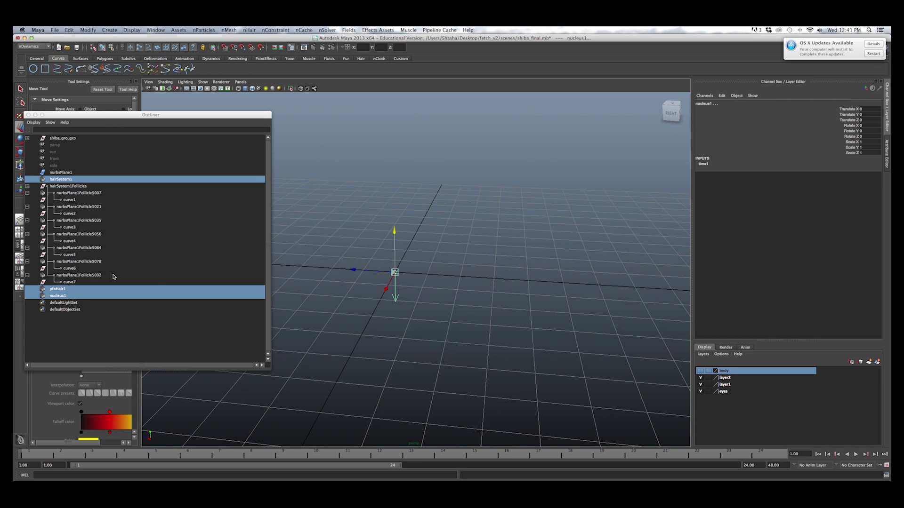
key(Delete)
- Examine the placement of the remaining follicles along the plane, selecting the plane and the hairSystem1Follicles group
alt+right_drag(450, 297, 400, 284)
mouse_move(400, 283)
alt+mouse_down()
mouse_move(418, 320)
mouse_move(401, 288)
alt+mouse_up()
scroll(401, 288, up, 4)
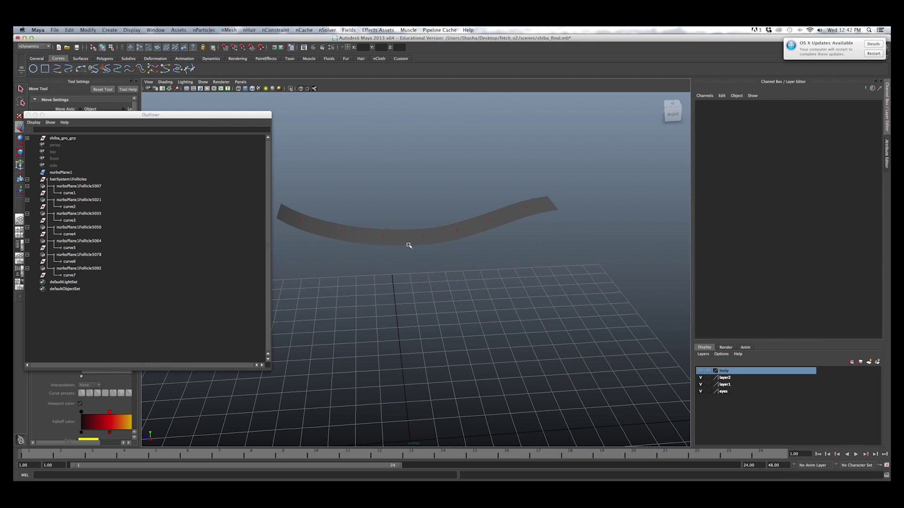
click(409, 247)
alt+drag(408, 246, 432, 156)
scroll(393, 287, up, 6)
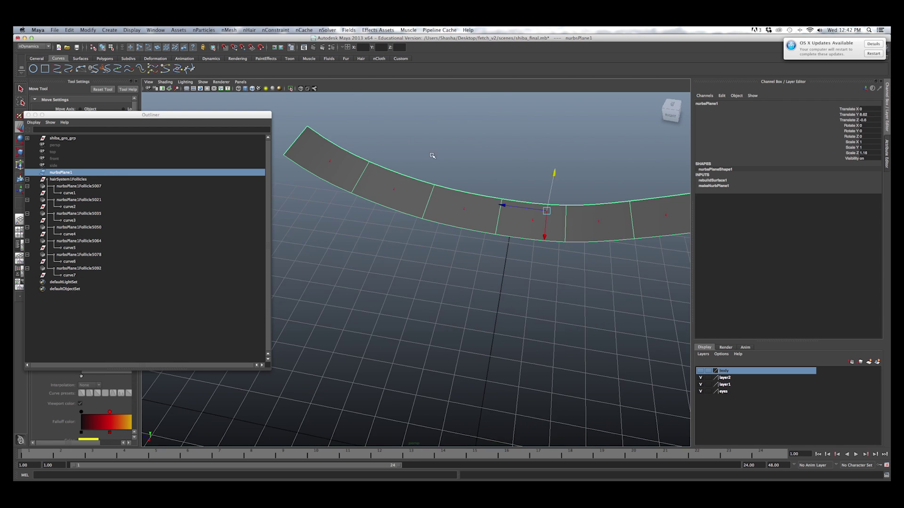
click(60, 181)
scroll(385, 201, down, 4)
alt+middle_drag(385, 202, 346, 223)
alt+drag(391, 175, 501, 188)
scroll(429, 205, up, 4)
scroll(497, 222, down, 5)
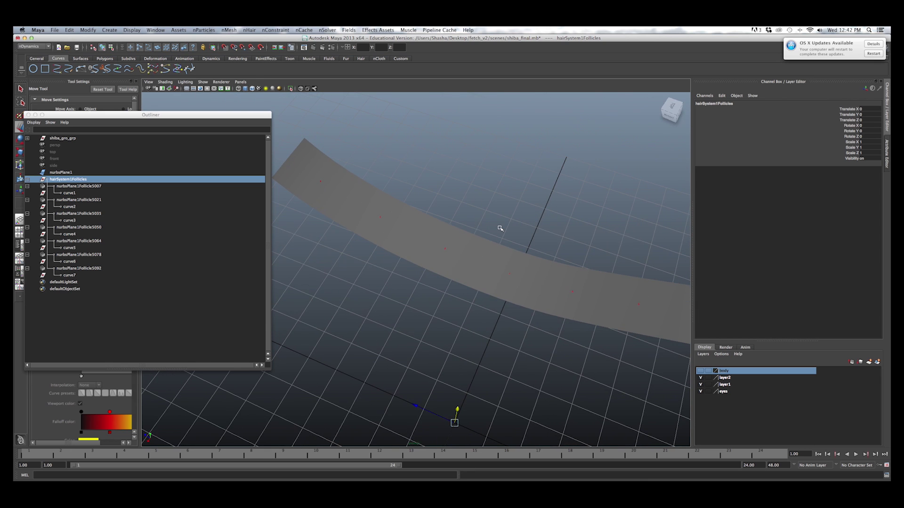
scroll(549, 245, down, 4)
alt+drag(485, 270, 466, 278)
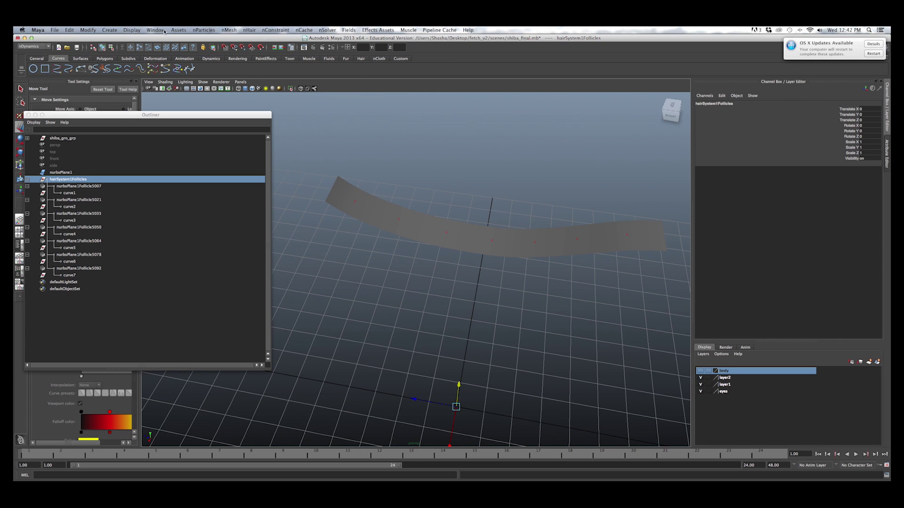
- Switch to the Animation menu set and place a single joint on the grid below the plane
click(37, 46)
click(47, 51)
click(184, 59)
click(104, 70)
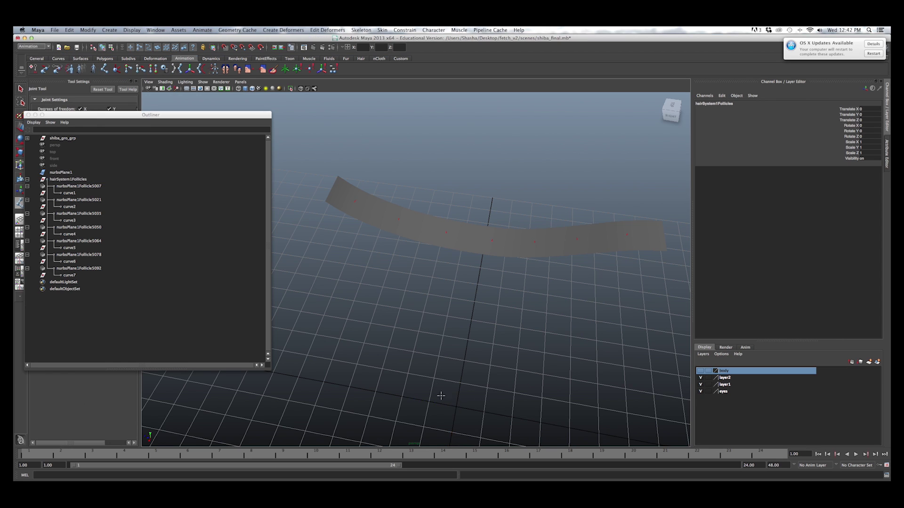
click(431, 380)
alt+drag(449, 386, 457, 371)
key(w)
alt+drag(389, 329, 415, 315)
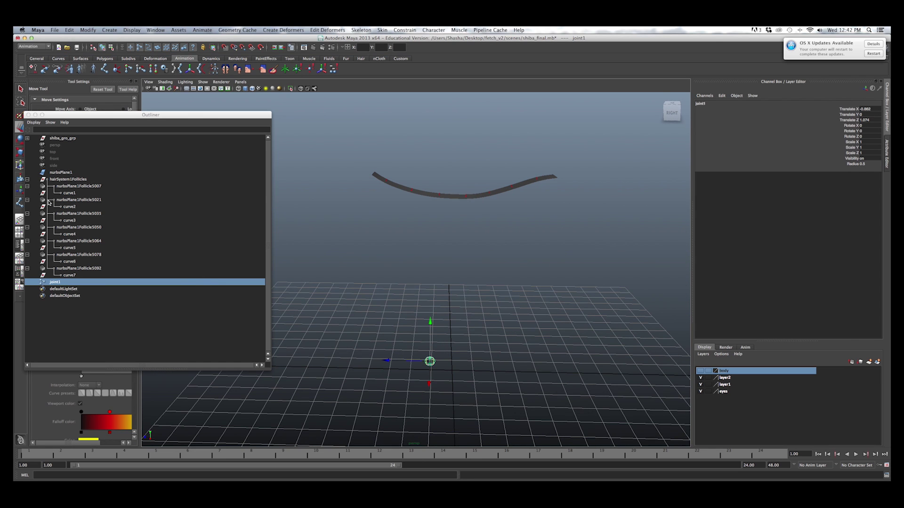
- Parent joint1 under curve1 of the first follicle and set its X, Y and Z translation to 0
ctrl+click(71, 193)
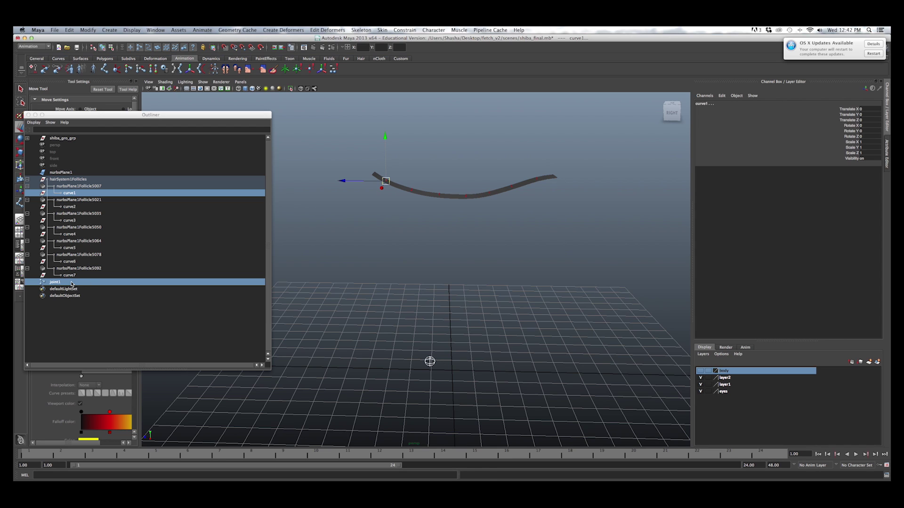
key(p)
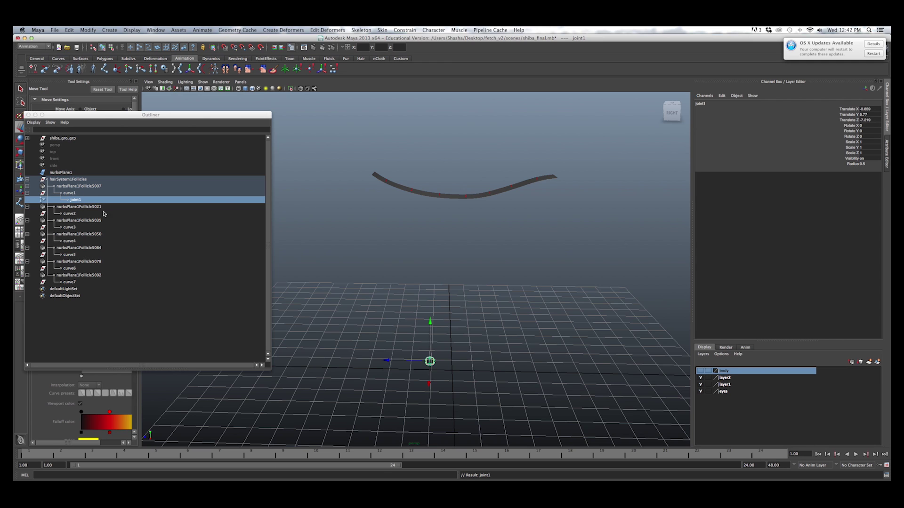
drag(870, 109, 873, 120)
text(0)
key(Return)
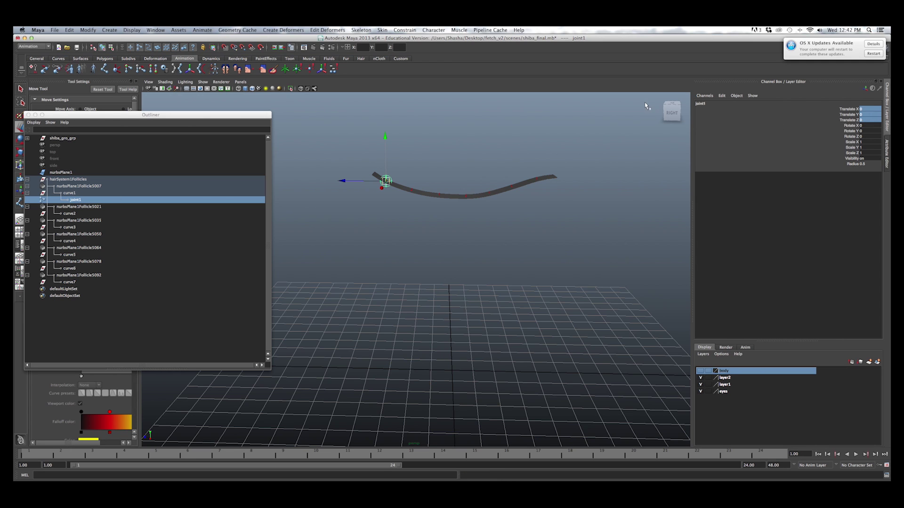
alt+right_drag(646, 101, 629, 153)
alt+drag(629, 153, 452, 171)
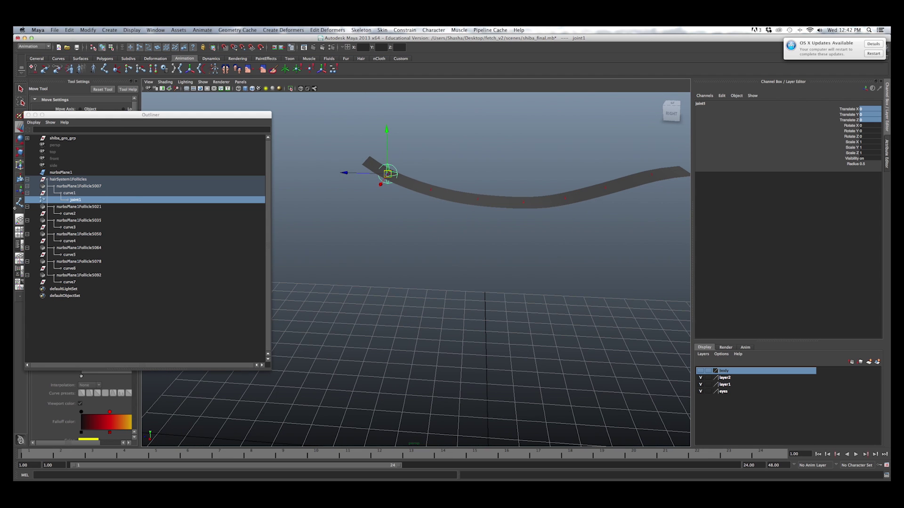
- Create a joint under curve2 of the second follicle by running the MEL command joint with the curve selected
click(71, 215)
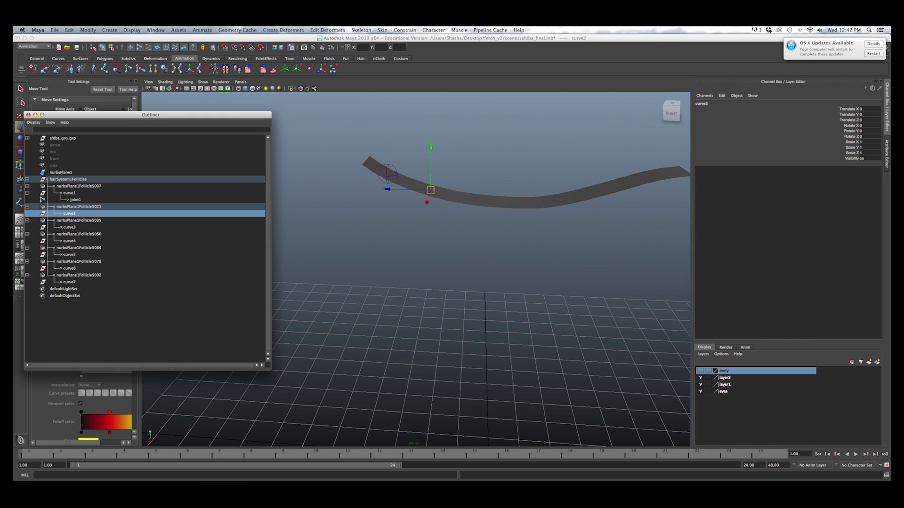
click(178, 475)
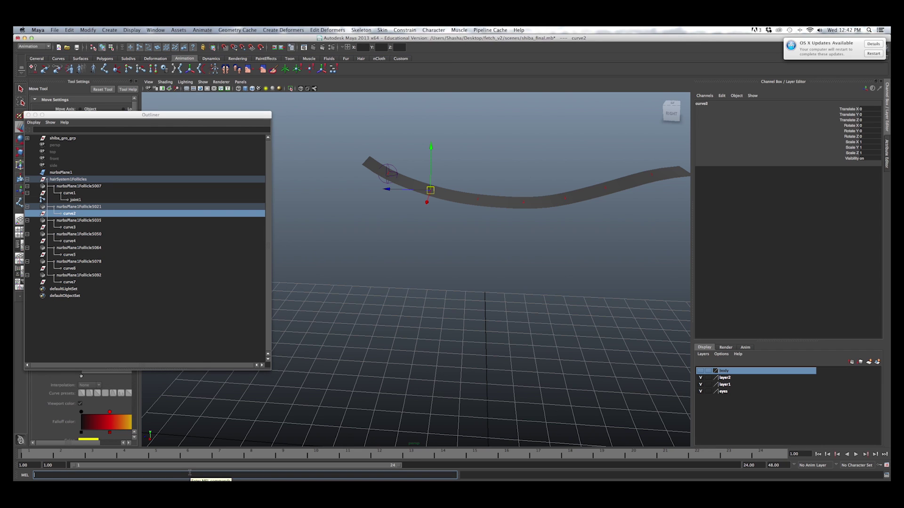
text(joit)
key(Return)
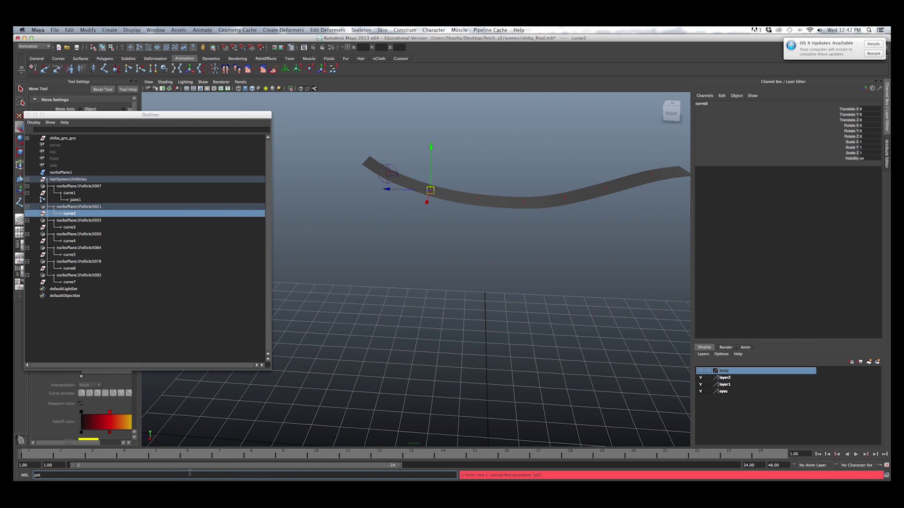
text(joint)
key(Return)
alt+drag(430, 337, 455, 282)
alt+middle_drag(456, 283, 462, 314)
scroll(461, 286, up, 3)
scroll(459, 316, up, 4)
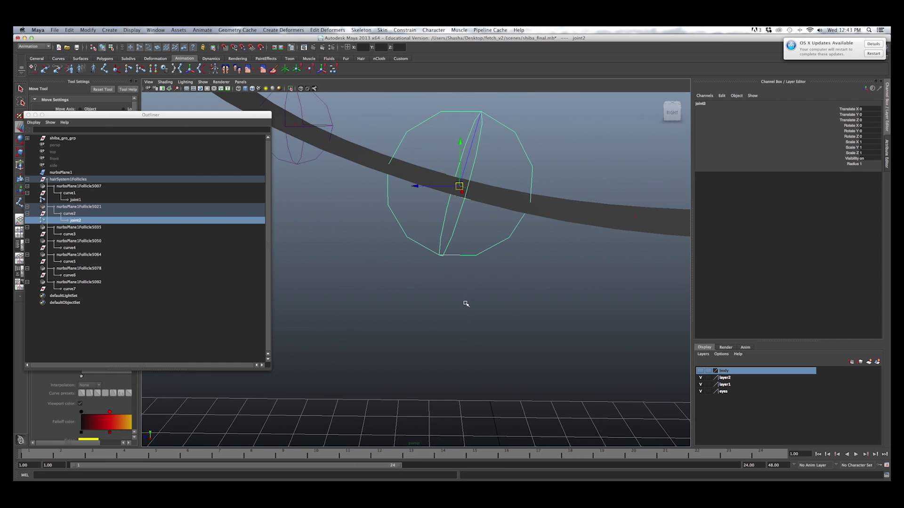
- Move the Outliner aside and set the Move tool's axis to Object to show joint2's local orientation
drag(193, 116, 187, 130)
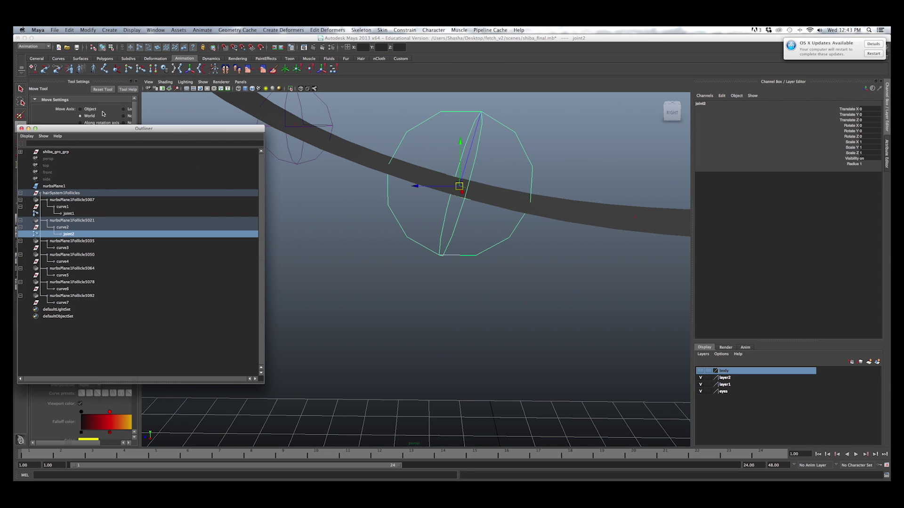
click(80, 109)
alt+drag(477, 154, 480, 172)
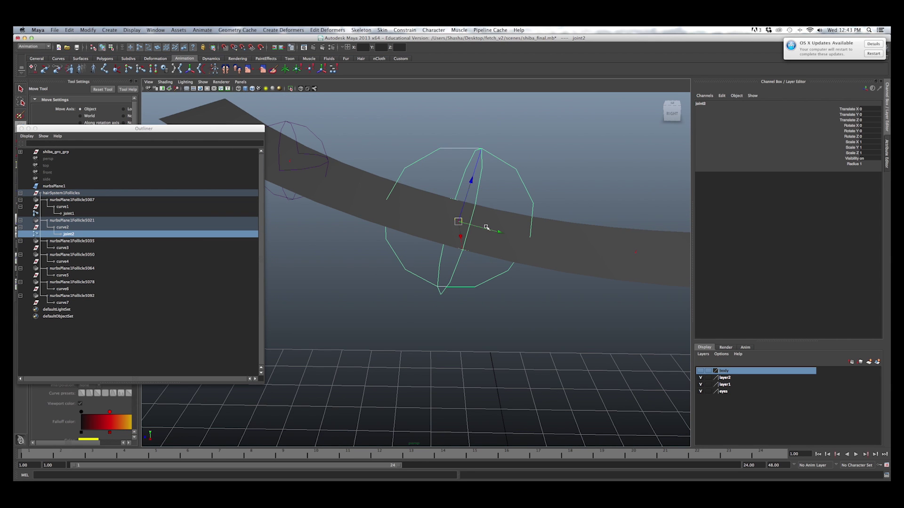
- Delete the manually parented joint from curve1 of the first follicle
mouse_move(463, 222)
alt+mouse_down()
mouse_move(454, 217)
mouse_move(458, 222)
alt+mouse_up()
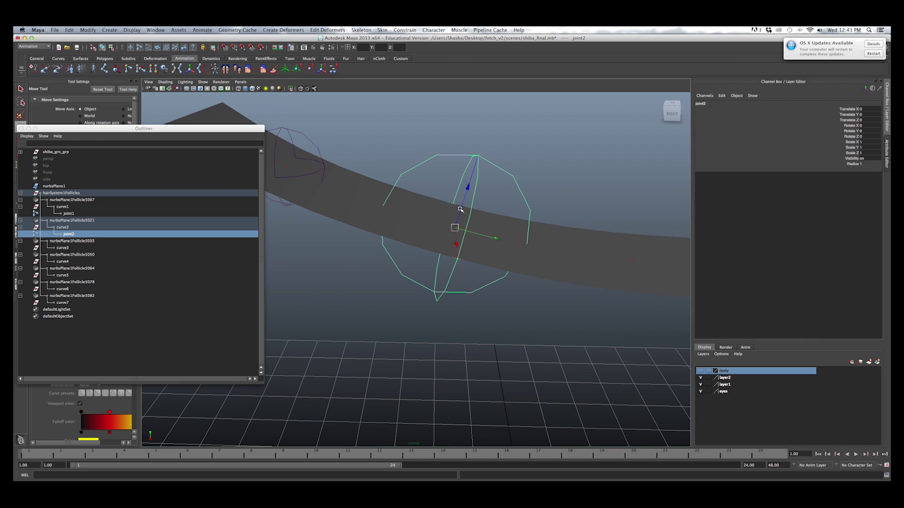
alt+drag(462, 222, 458, 232)
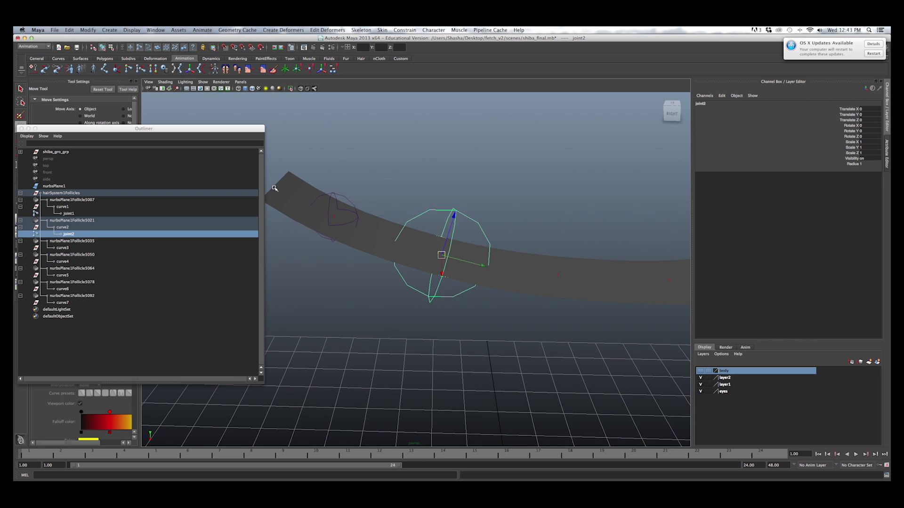
mouse_move(407, 208)
alt+mouse_down()
mouse_move(406, 193)
mouse_move(413, 202)
mouse_move(403, 192)
mouse_move(414, 198)
alt+mouse_up()
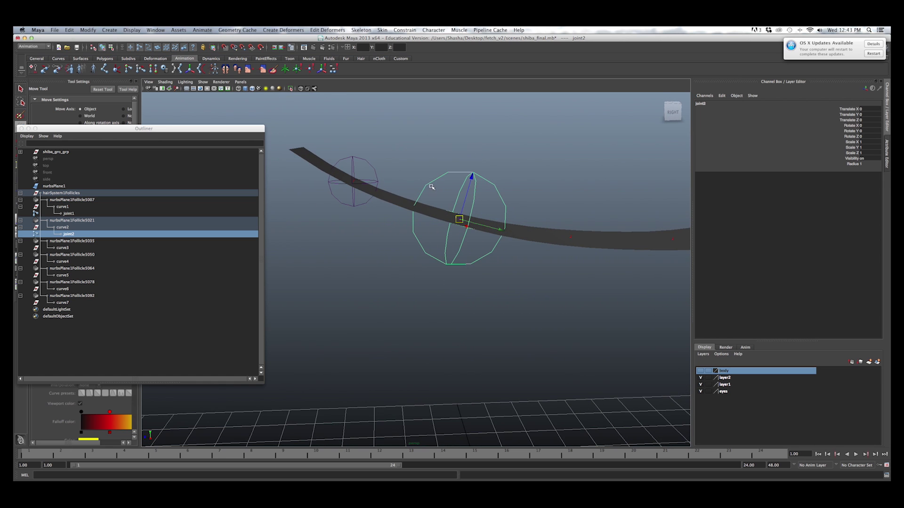
click(372, 172)
click(285, 178)
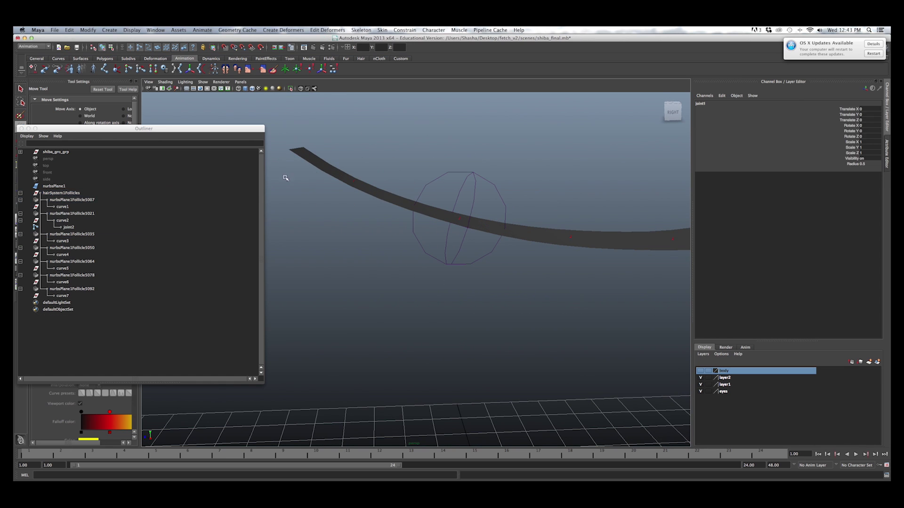
- Create a new joint under curve1 of the first follicle by running the MEL command joint with the curve selected
click(67, 207)
click(156, 475)
text(jo)
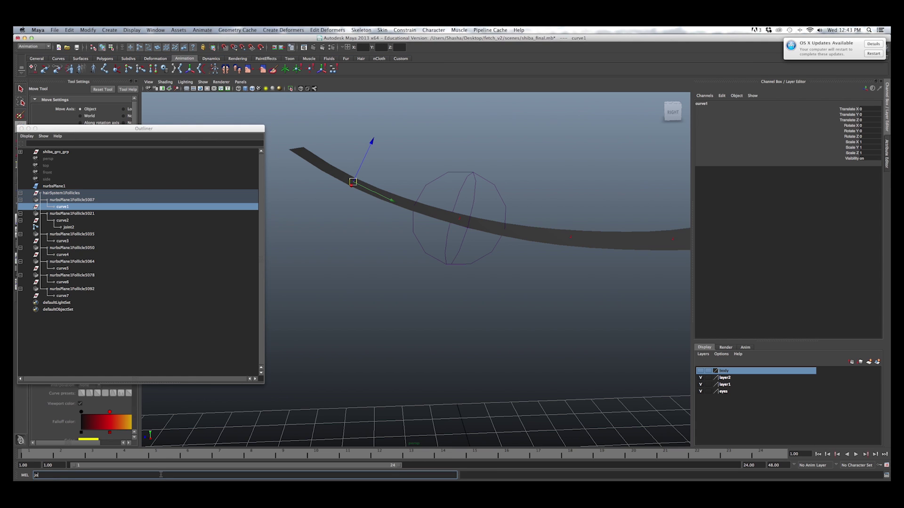
text(int)
key(Return)
alt+drag(533, 315, 519, 298)
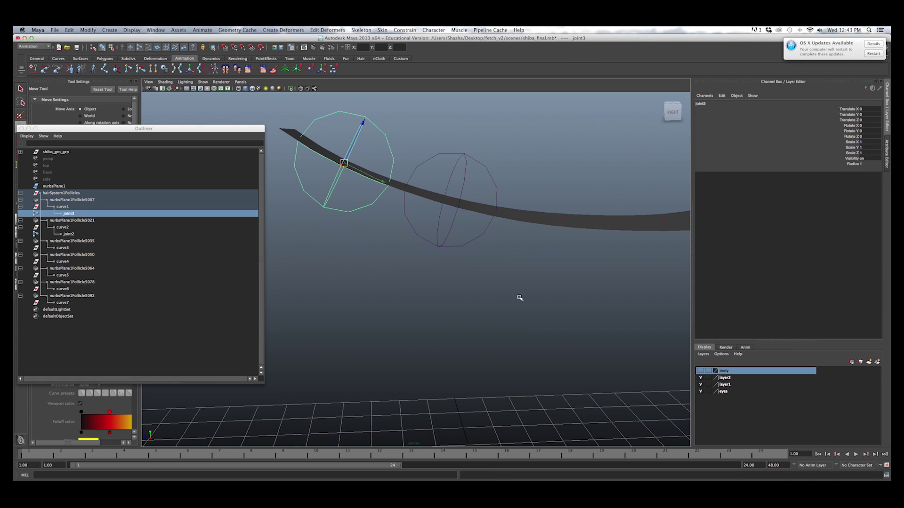
- Create a joint under each of curve3, curve4, curve5, curve6 and curve7 by repeating the joint command on every curve
click(63, 249)
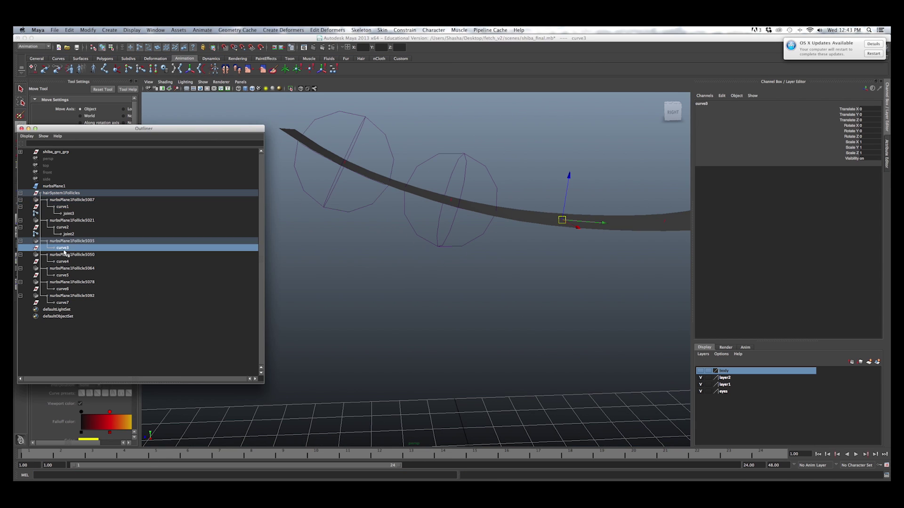
alt+middle_drag(470, 301, 393, 282)
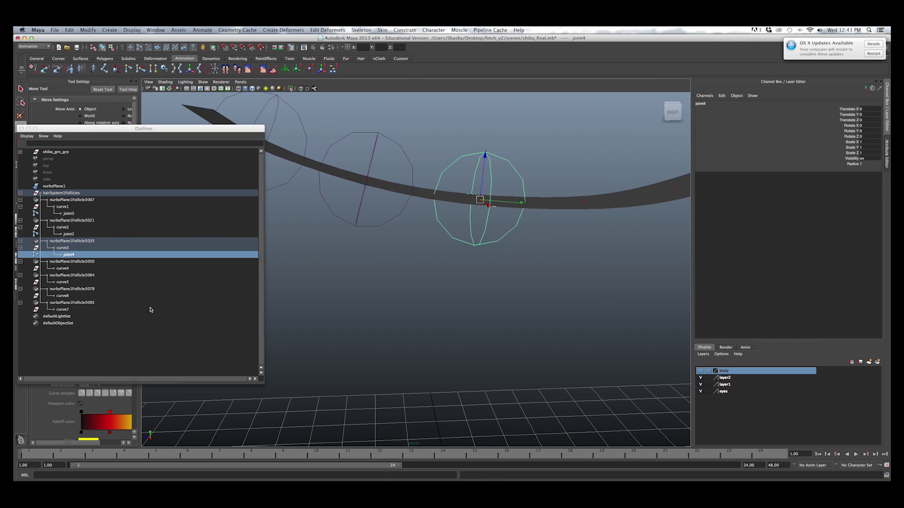
click(60, 269)
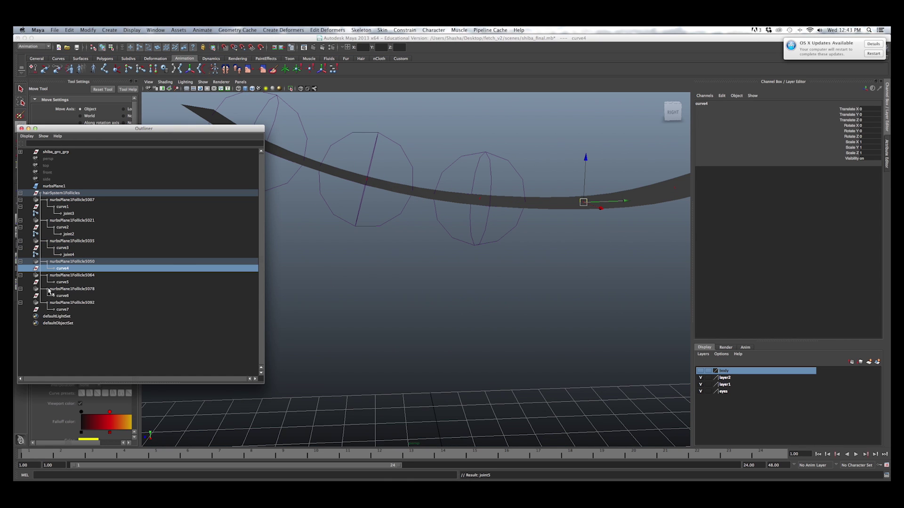
key(g)
click(62, 288)
key(g)
click(66, 309)
key(g)
click(69, 330)
key(g)
scroll(528, 300, down, 5)
alt+drag(528, 300, 461, 332)
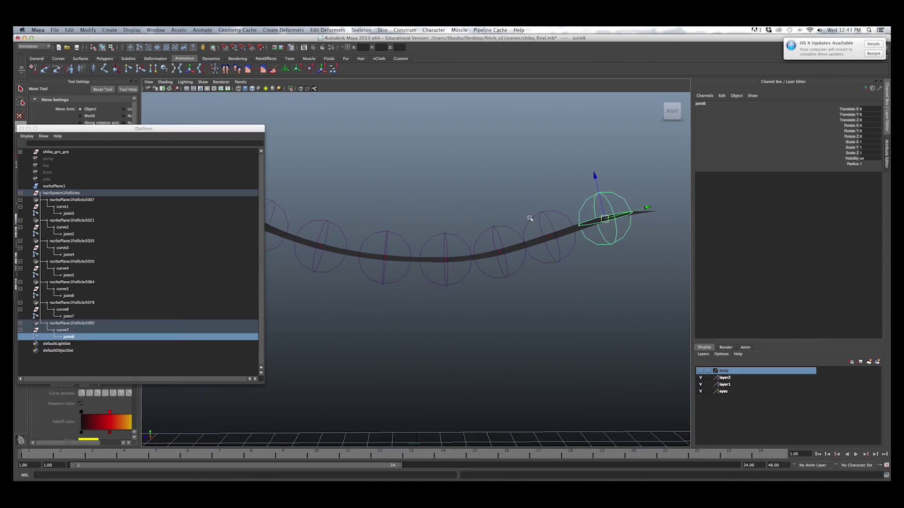
- Select all seven follicle joints and reduce their Radius together, moving the Outliner clear of the ribbon
shift+click(541, 217)
shift+click(497, 232)
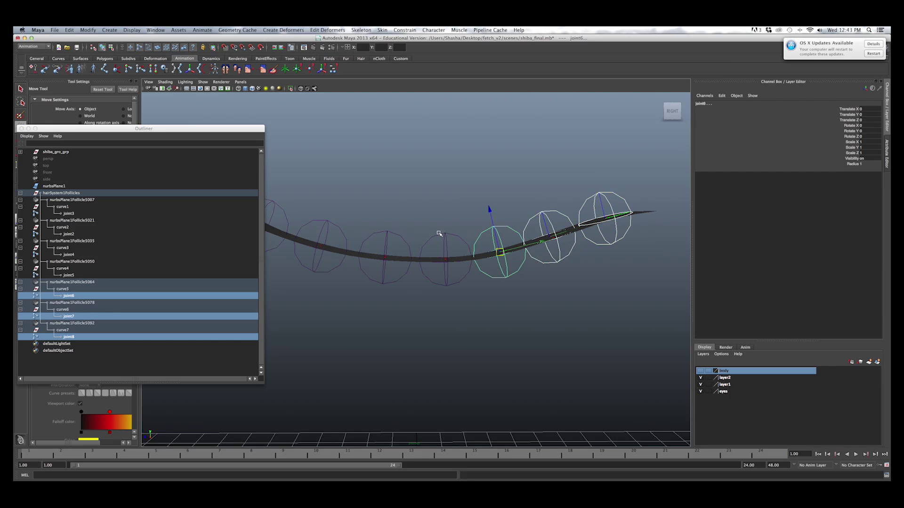
shift+click(444, 235)
shift+click(384, 233)
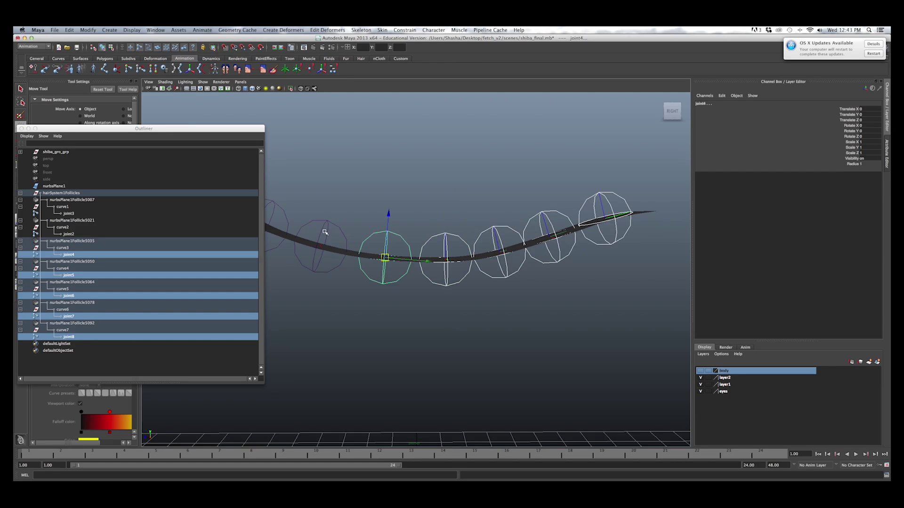
shift+click(325, 230)
shift+click(284, 210)
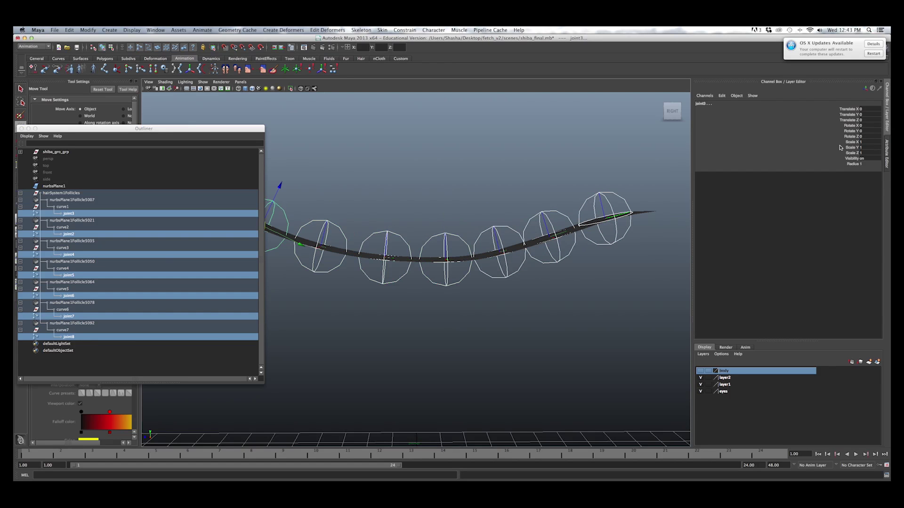
click(852, 164)
middle_drag(603, 130, 577, 131)
drag(138, 130, 133, 129)
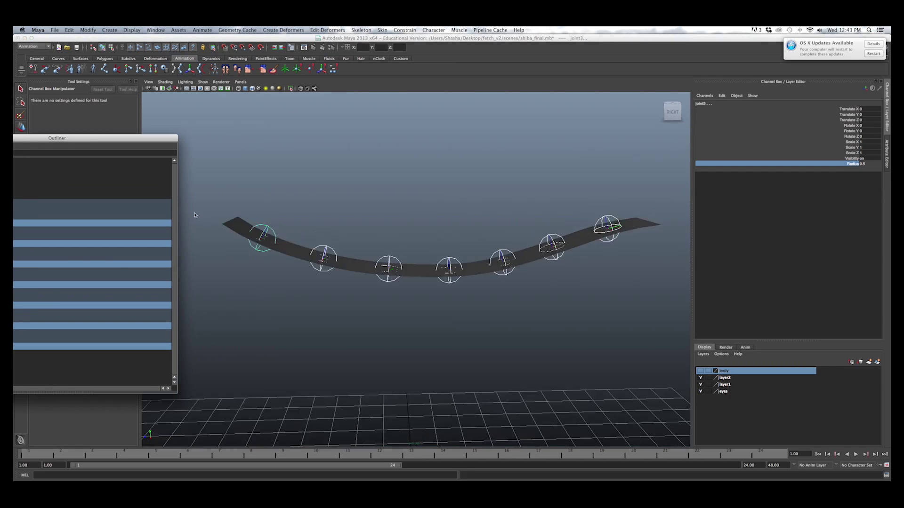
- Display the NURBS plane's control vertices and select the CVs at the end edge nearest the first follicle
click(234, 246)
key(w)
right_click(234, 246)
right_drag(234, 246, 218, 245)
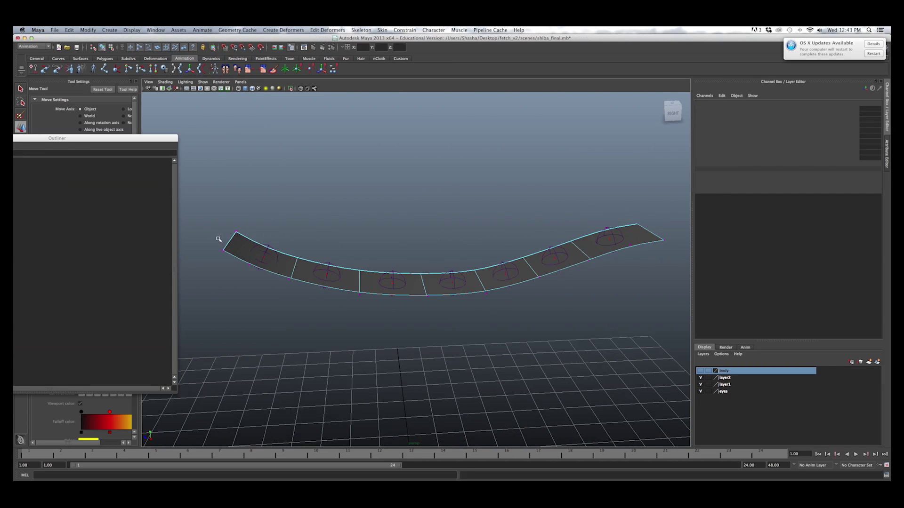
alt+drag(218, 238, 216, 211)
click(264, 277)
alt+drag(264, 278, 253, 274)
click(239, 234)
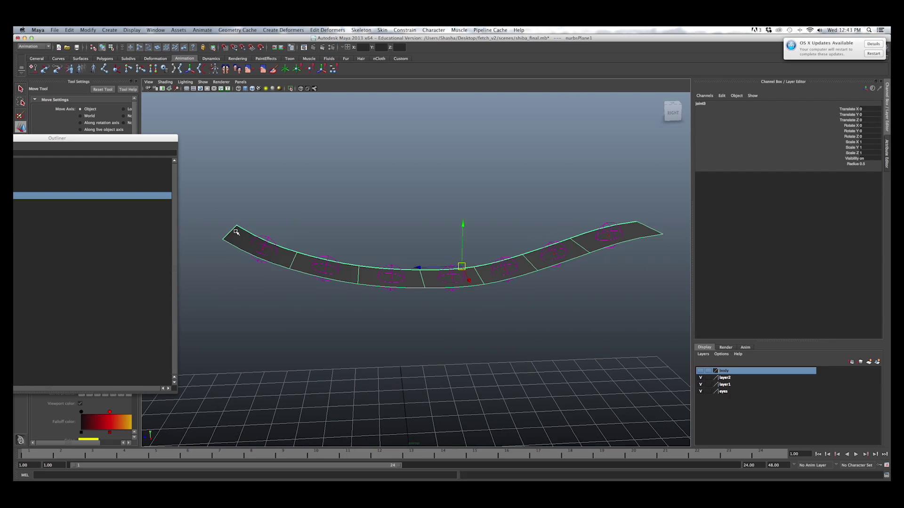
right_drag(231, 232, 217, 234)
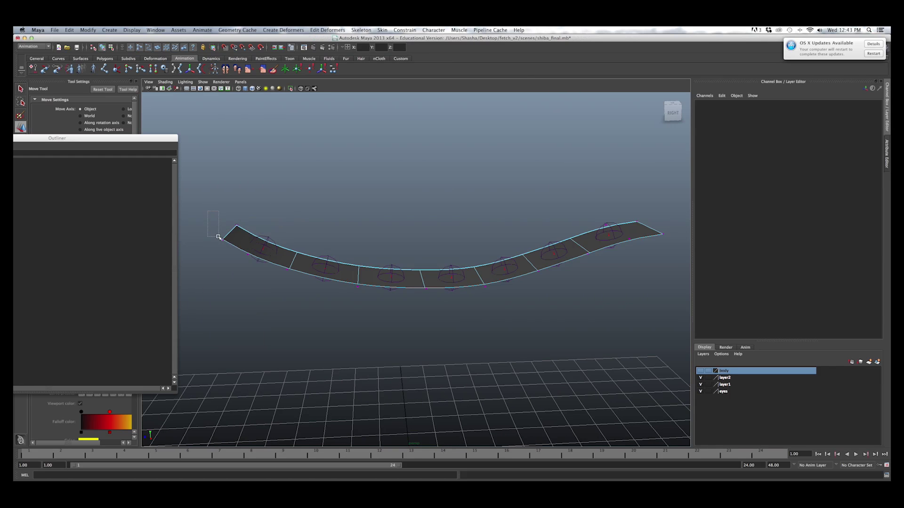
drag(209, 229, 239, 249)
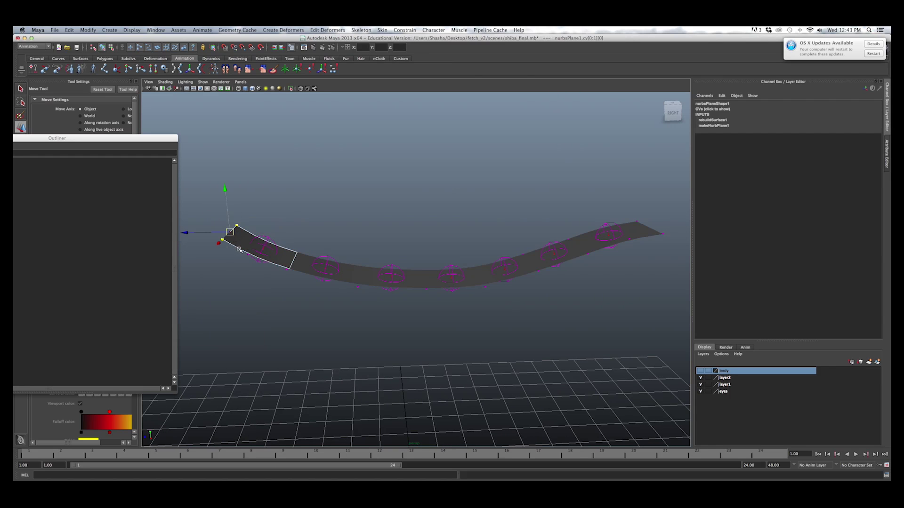
- Test the ribbon's deformation by raising the selected end CVs with soft selection turned on
key(b)
drag(232, 234, 376, 155)
scroll(337, 240, down, 5)
scroll(337, 236, down, 2)
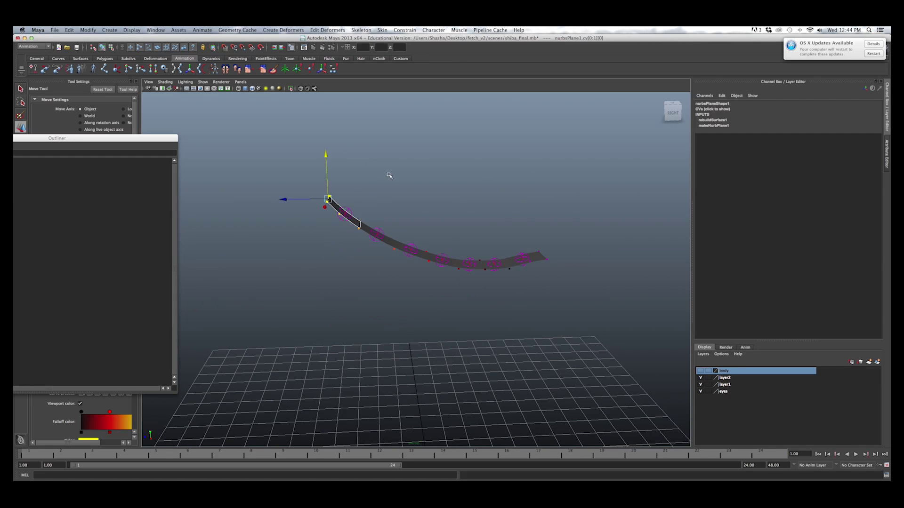
scroll(441, 257, up, 3)
alt+drag(391, 230, 337, 230)
- Select the seven joints one after another along the ribbon and bring the Outliner back into full view
click(260, 227)
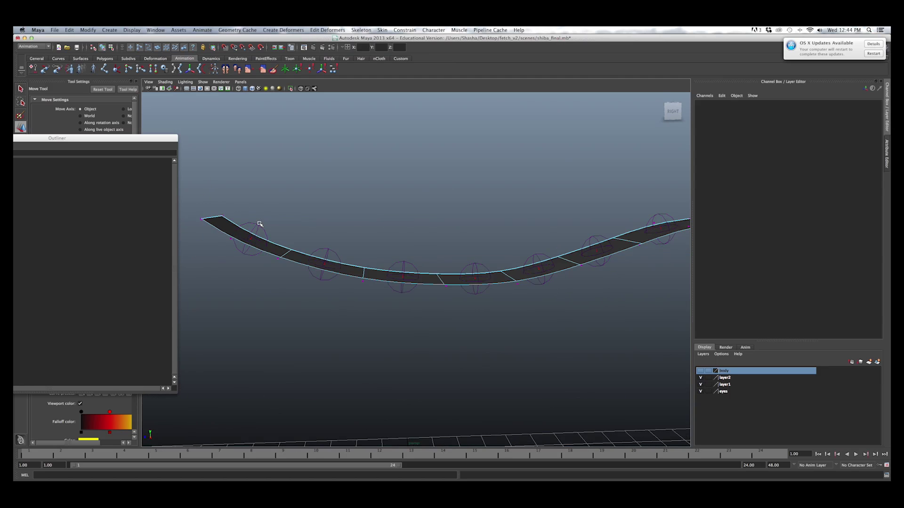
alt+middle_drag(311, 232, 305, 225)
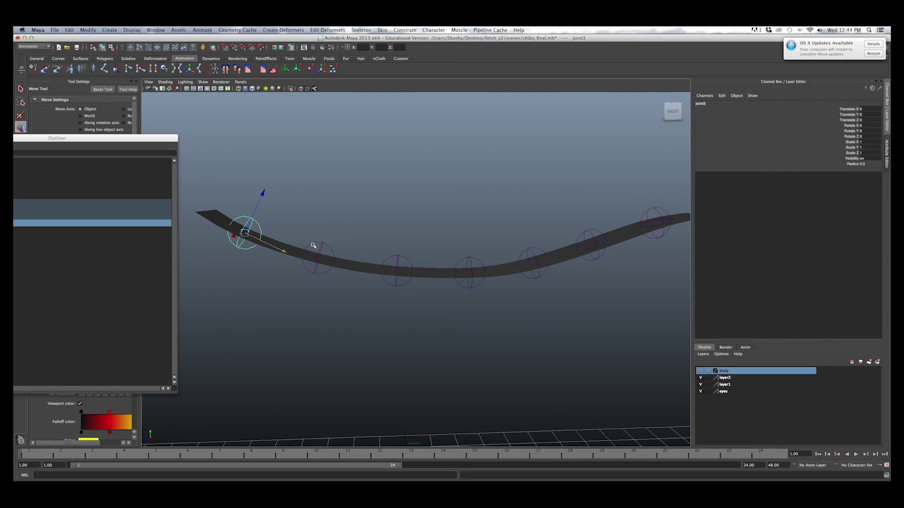
shift+click(323, 245)
shift+click(401, 257)
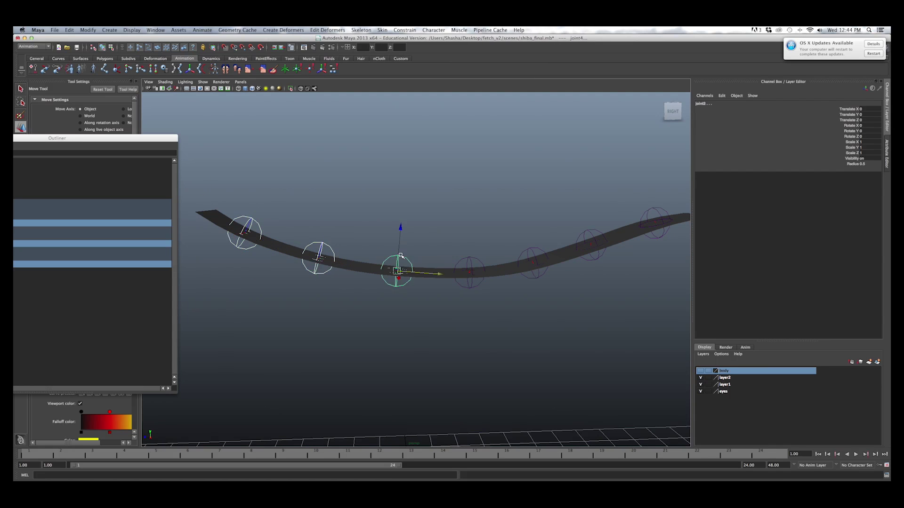
shift+click(469, 258)
shift+click(529, 252)
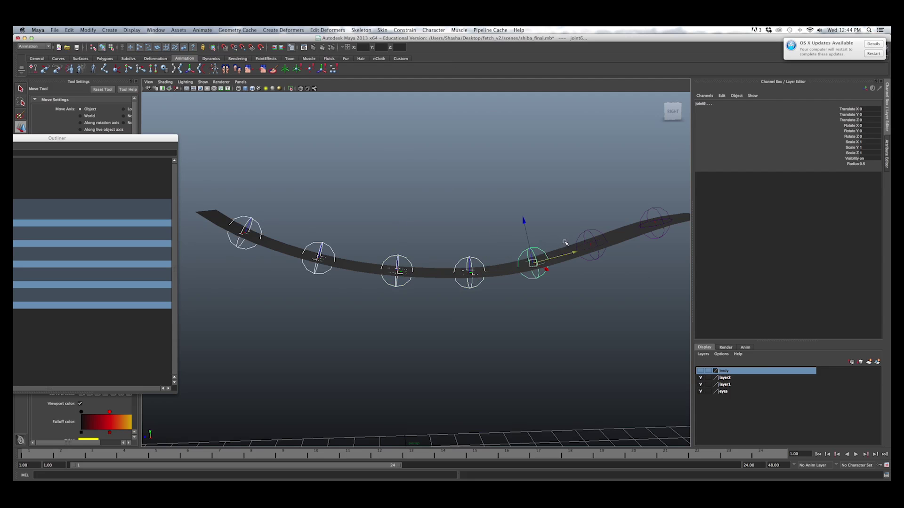
shift+click(589, 228)
shift+click(655, 216)
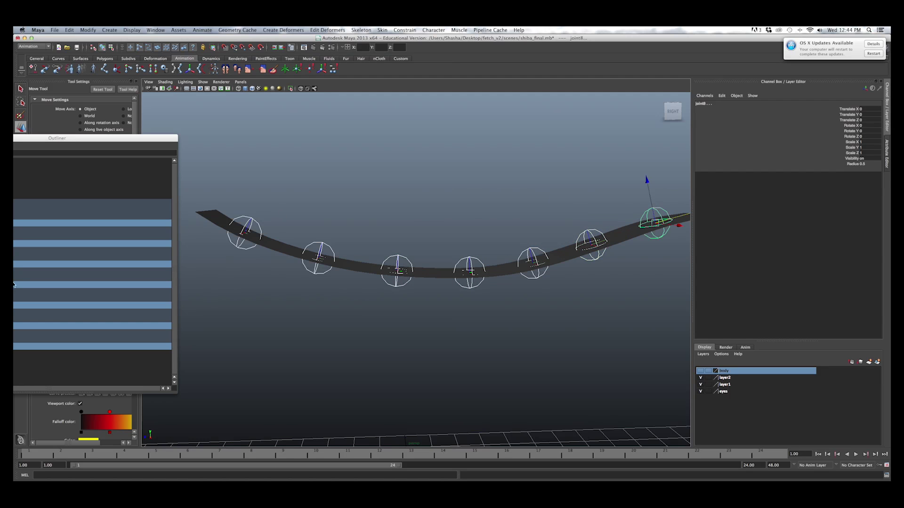
drag(161, 139, 270, 108)
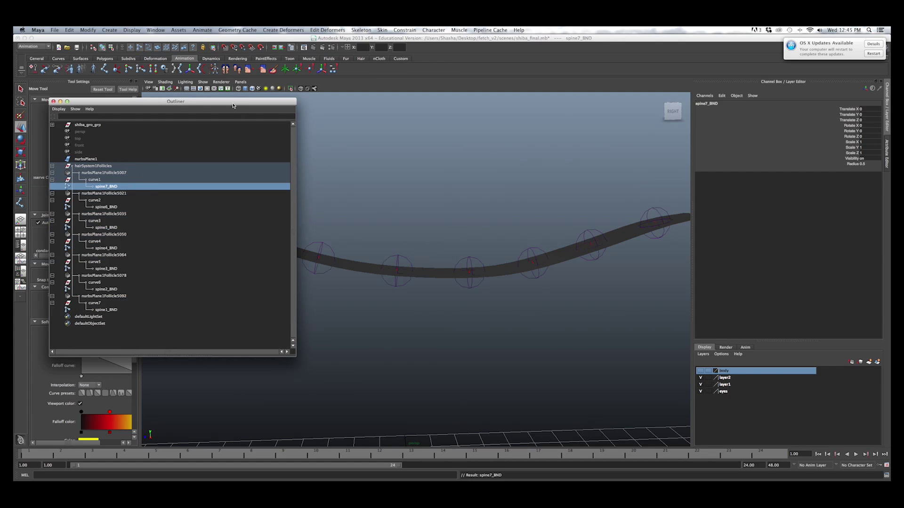
- Reposition the Outliner and narrow its window so the joint hierarchy and the whole ribbon fit side by side
drag(233, 105, 128, 101)
scroll(404, 202, down, 5)
alt+right_drag(500, 228, 512, 224)
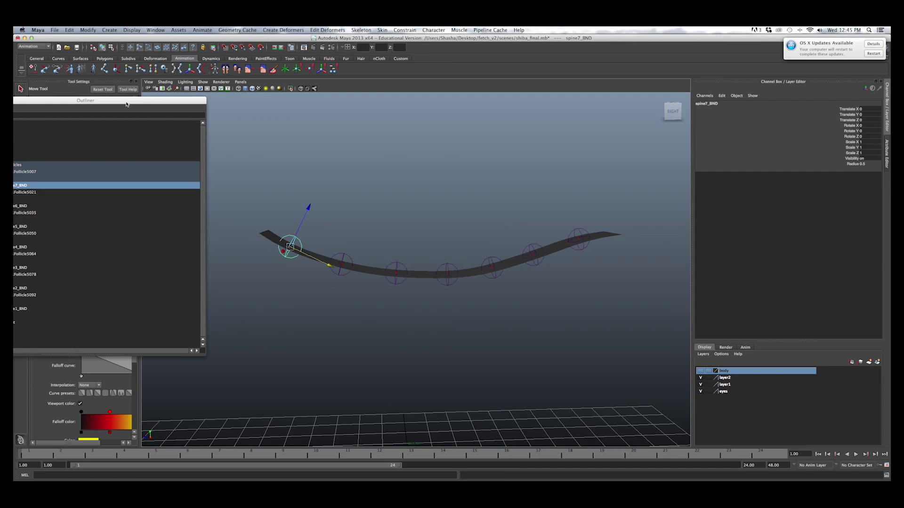
drag(126, 101, 220, 66)
click(112, 275)
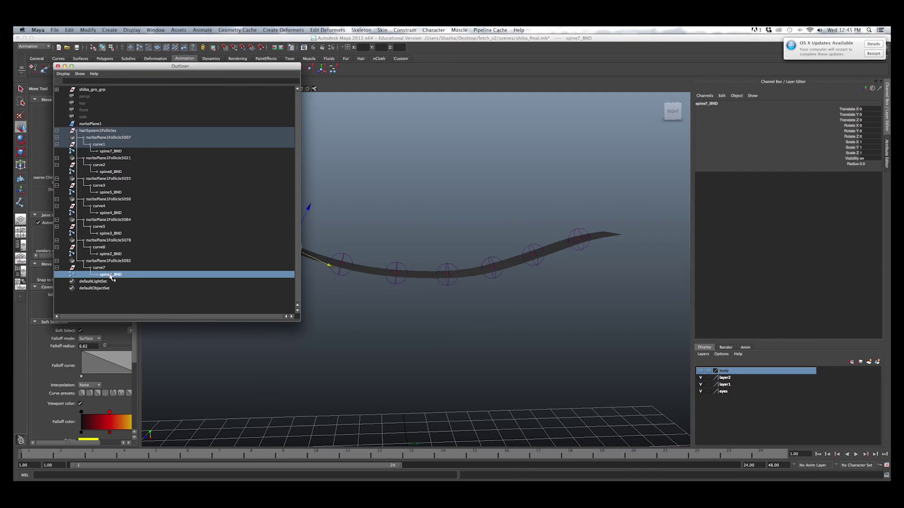
click(112, 255)
drag(200, 67, 209, 100)
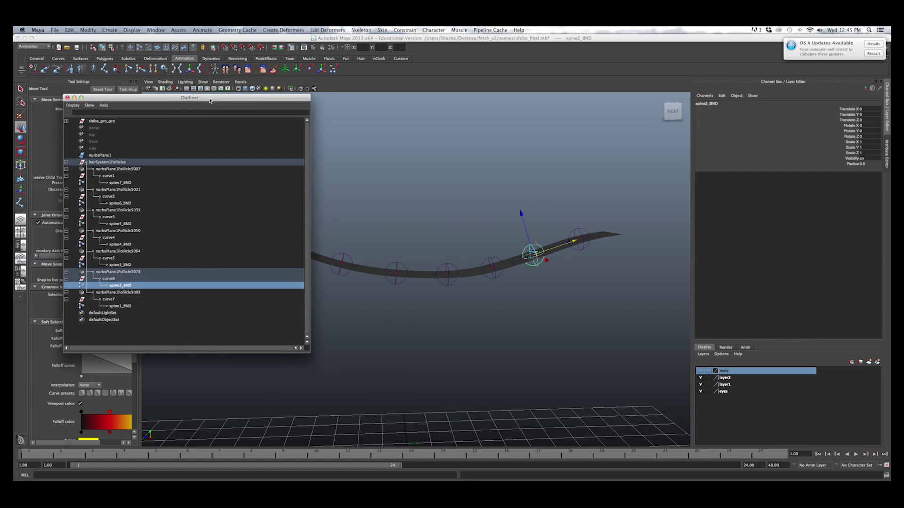
drag(296, 103, 277, 101)
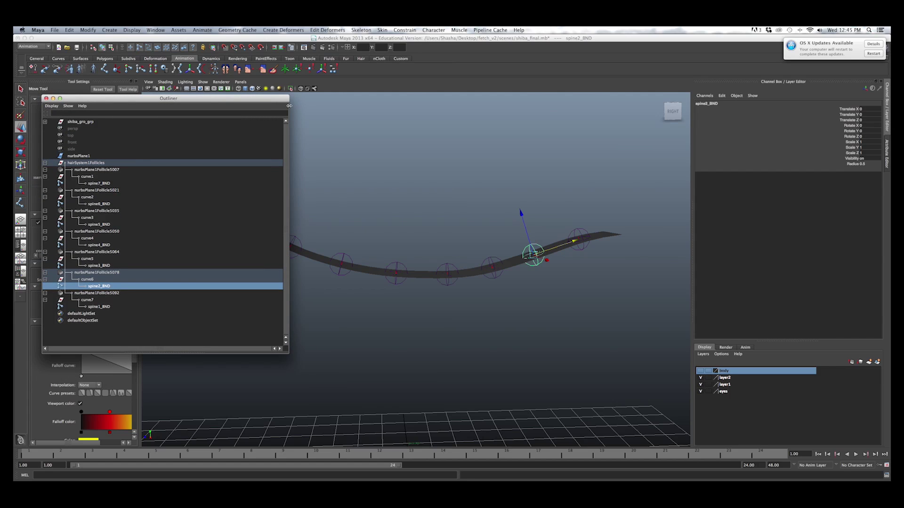
drag(289, 105, 193, 114)
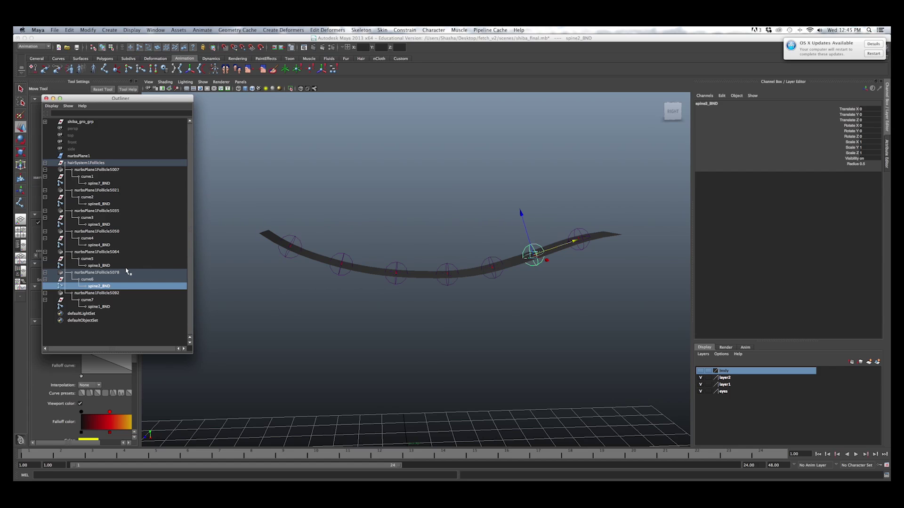
- Check the joint naming order along the ribbon by selecting each joint from spine1_BND to spine7_BND
alt+drag(424, 176, 400, 230)
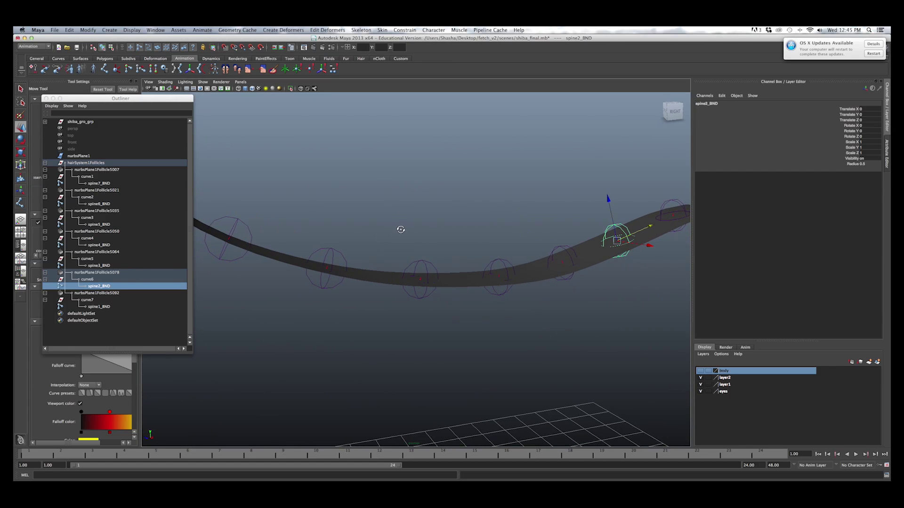
mouse_move(356, 262)
alt+mouse_down()
mouse_move(390, 264)
mouse_move(361, 268)
mouse_move(369, 256)
alt+mouse_up()
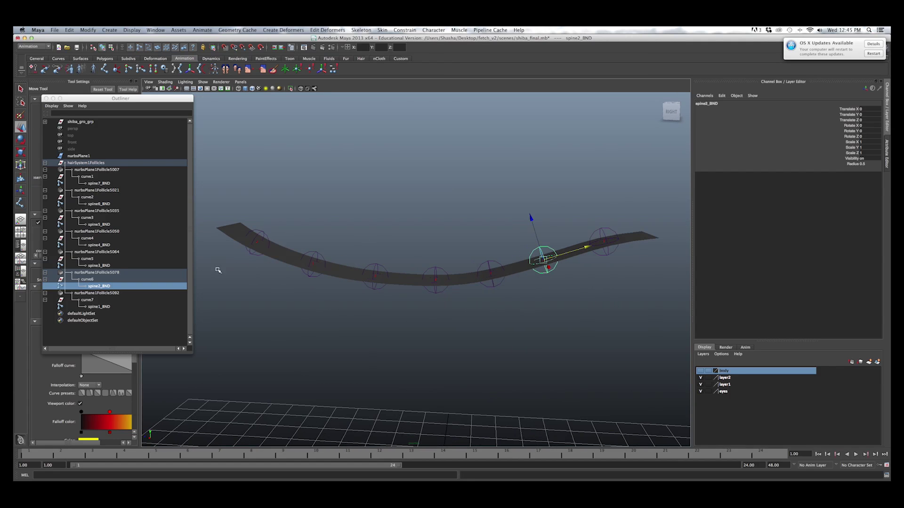
click(109, 307)
click(113, 286)
click(113, 266)
click(112, 246)
click(111, 225)
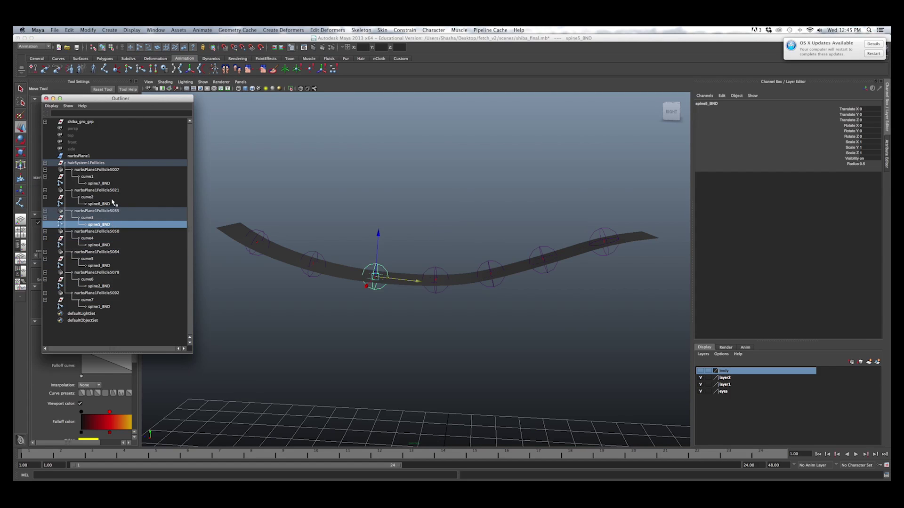
click(113, 204)
click(112, 184)
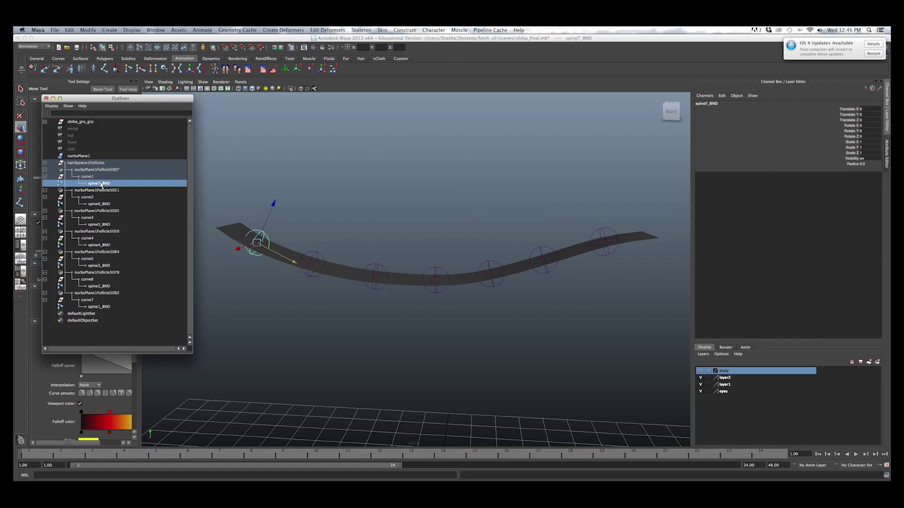
- Compare spine6_BND and spine7_BND by selecting them alternately in the joint hierarchy
click(101, 204)
key(z)
click(103, 204)
click(104, 184)
click(101, 204)
click(102, 183)
- Select all the bind joints at once with a select-by-name search for *BND*
click(347, 48)
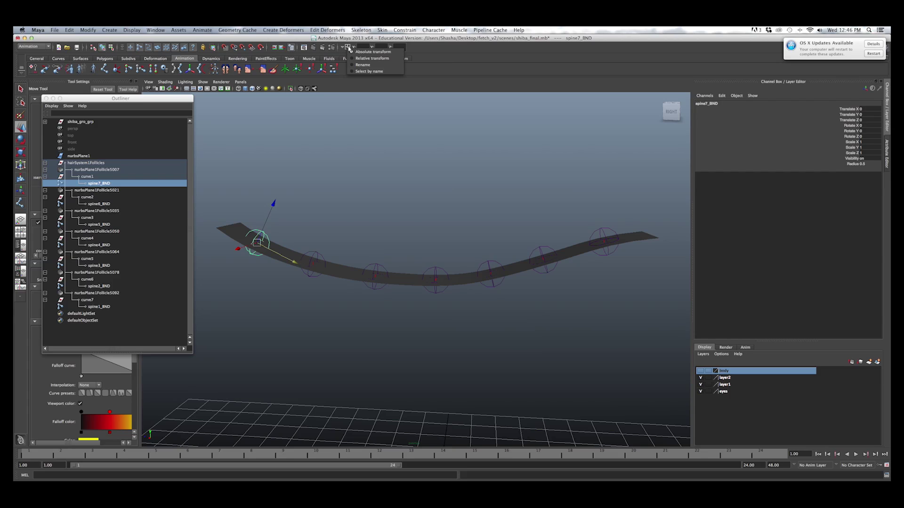
click(353, 72)
click(357, 46)
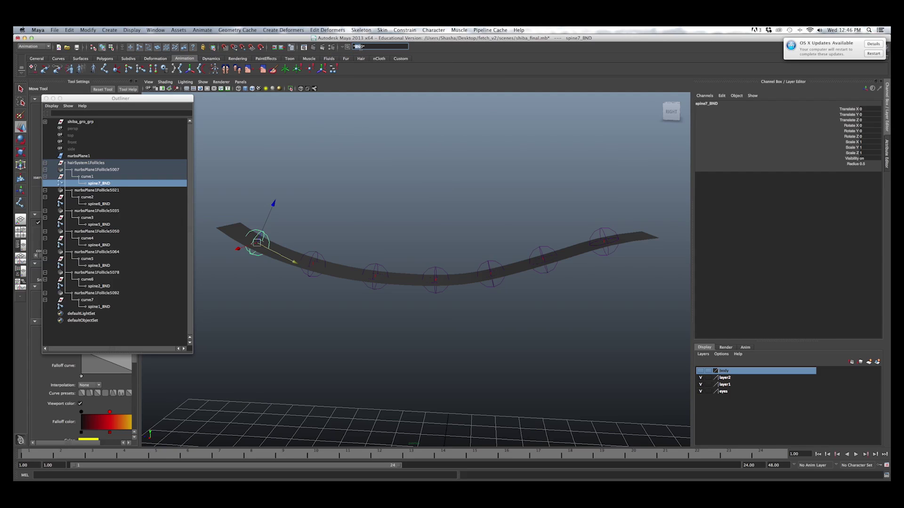
click(370, 46)
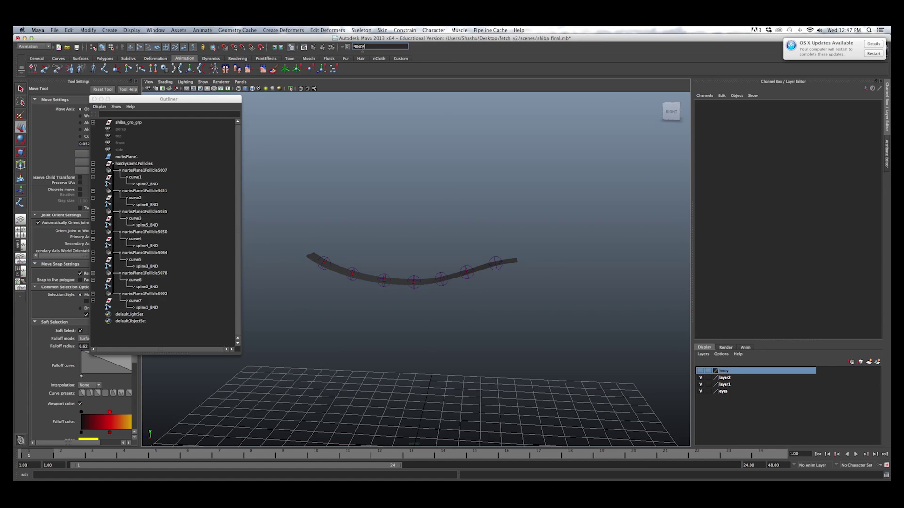
key(Return)
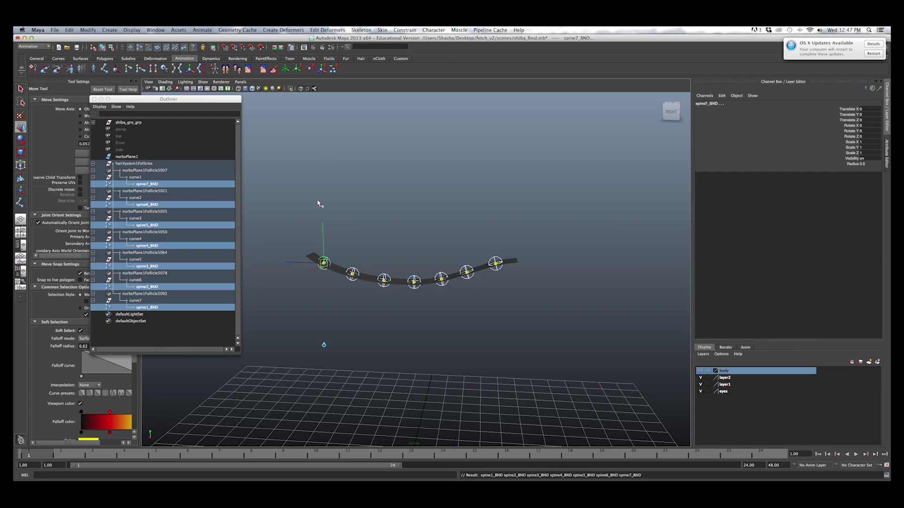
scroll(382, 257, up, 3)
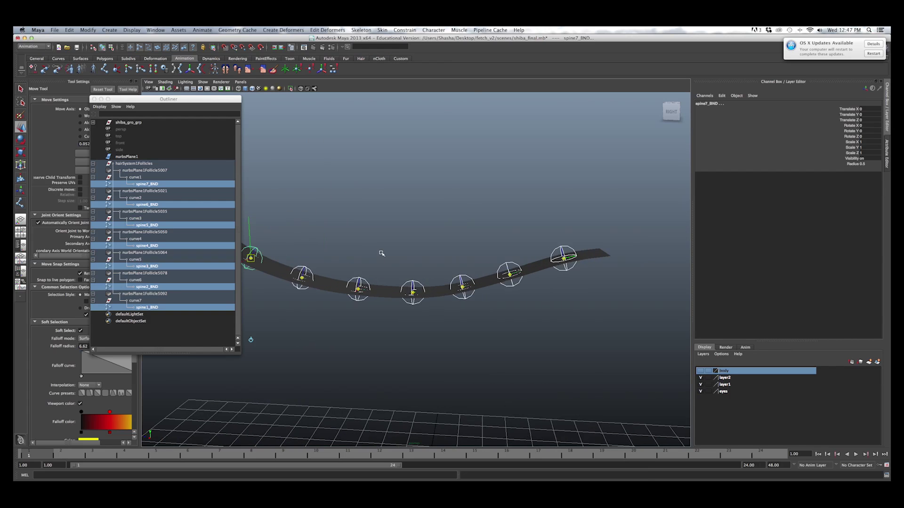
- Inspect the ribbon surface and its joints by selecting them one by one from spine7_BND to spine1_BND
scroll(382, 253, down, 3)
alt+drag(395, 220, 372, 283)
click(405, 279)
scroll(371, 287, up, 3)
alt+middle_drag(372, 287, 433, 257)
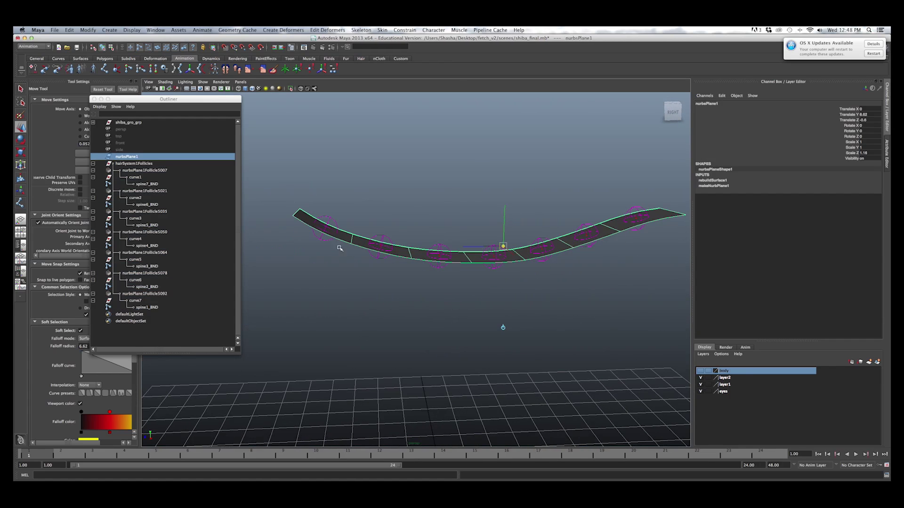
click(326, 217)
alt+drag(327, 218, 372, 235)
click(377, 237)
click(434, 245)
click(495, 249)
alt+drag(496, 247, 513, 245)
click(522, 245)
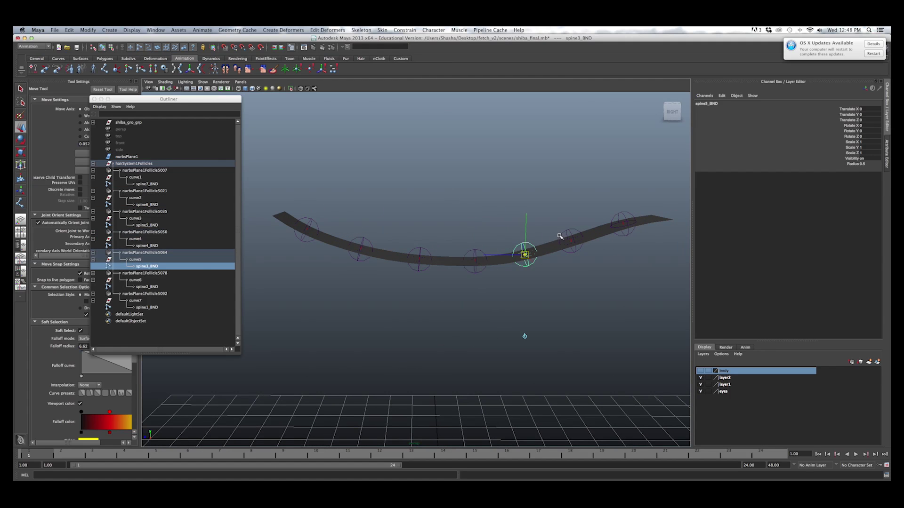
click(578, 229)
alt+drag(579, 227, 353, 250)
click(605, 235)
scroll(351, 248, up, 3)
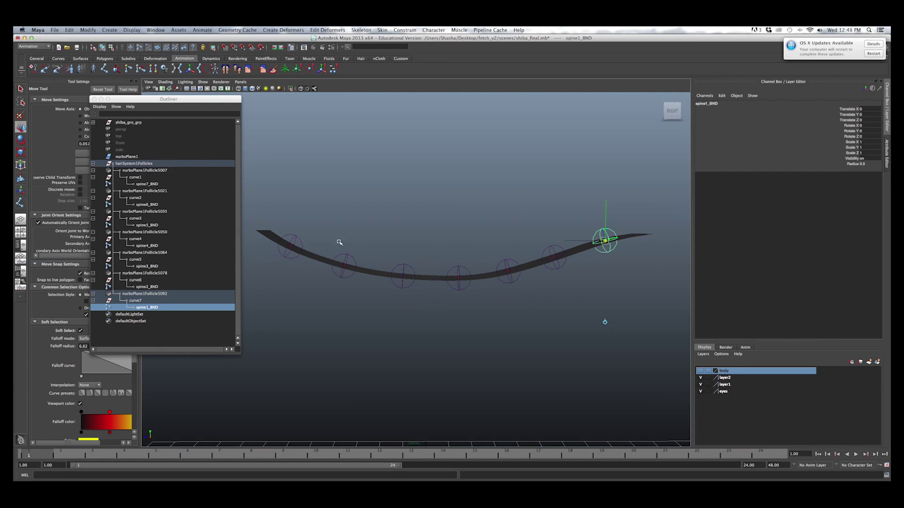
- Duplicate the two end joints and the middle joint, spine1_BND, spine7_BND and spine4_BND, and unparent the copies to the scene root
alt+middle_drag(343, 244, 388, 240)
click(348, 237)
mouse_move(470, 240)
alt+middle_down()
mouse_move(367, 234)
mouse_move(455, 244)
alt+middle_up()
click(546, 225)
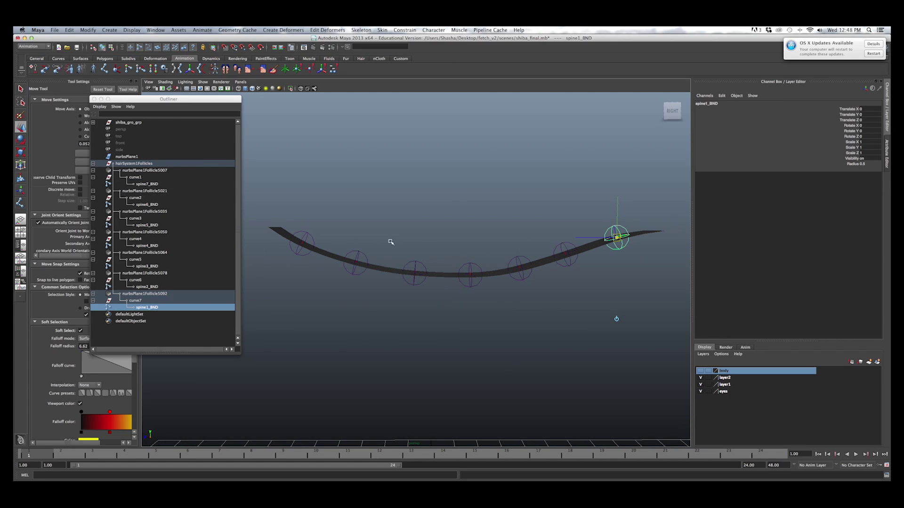
shift+click(307, 234)
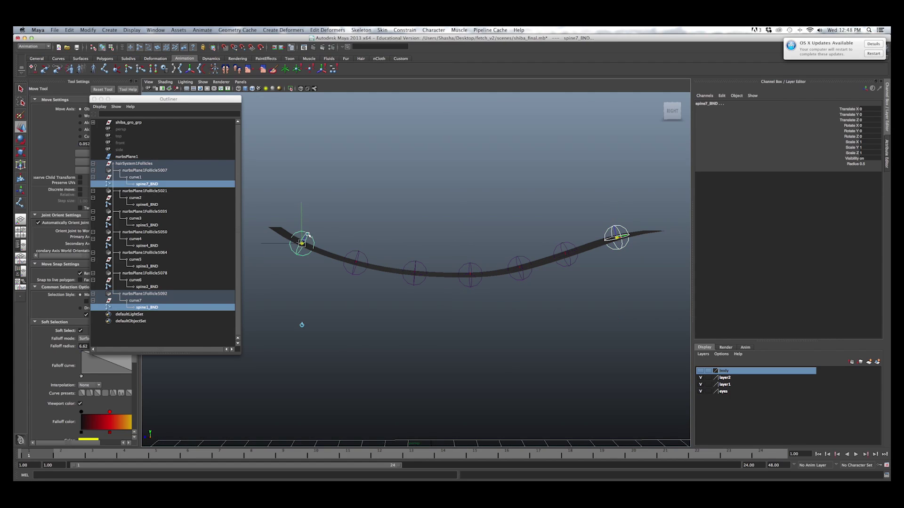
shift+click(473, 267)
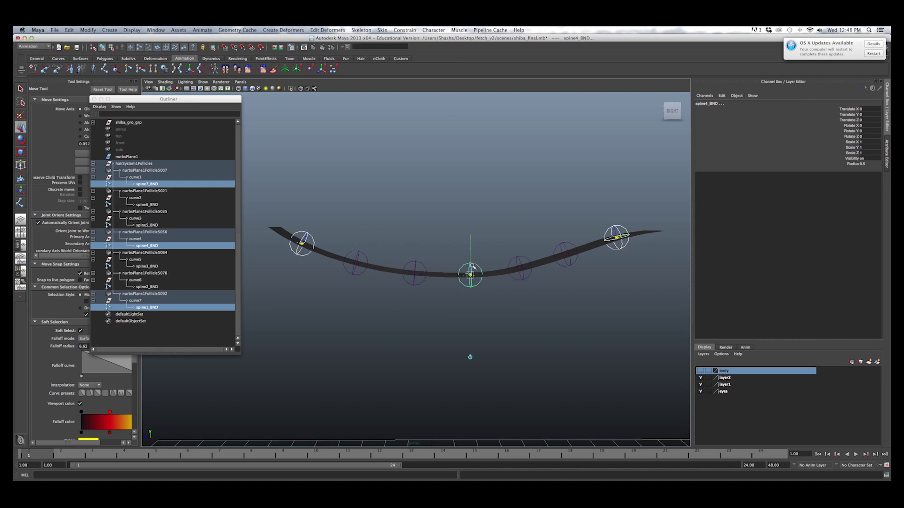
key(ctrl+d)
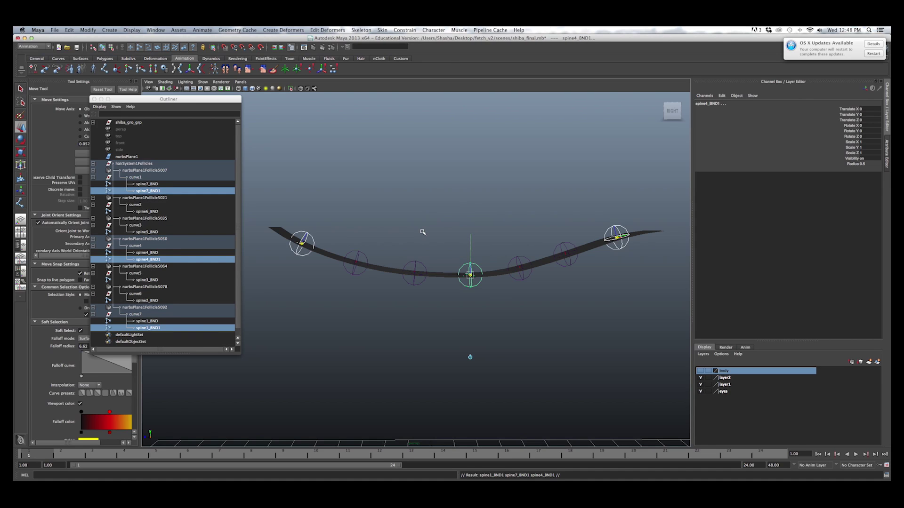
key(shift+p)
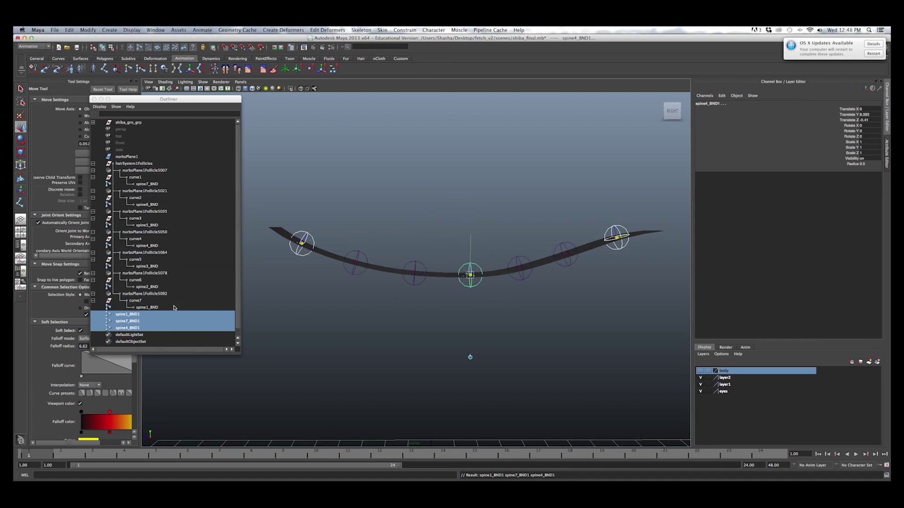
- Increase the radius of the three duplicated joints to 0.8 and deselect them
click(856, 164)
middle_drag(573, 160, 574, 160)
key(space)
key(w)
click(560, 185)
mouse_move(559, 186)
alt+mouse_down()
mouse_move(535, 194)
mouse_move(556, 184)
alt+mouse_up()
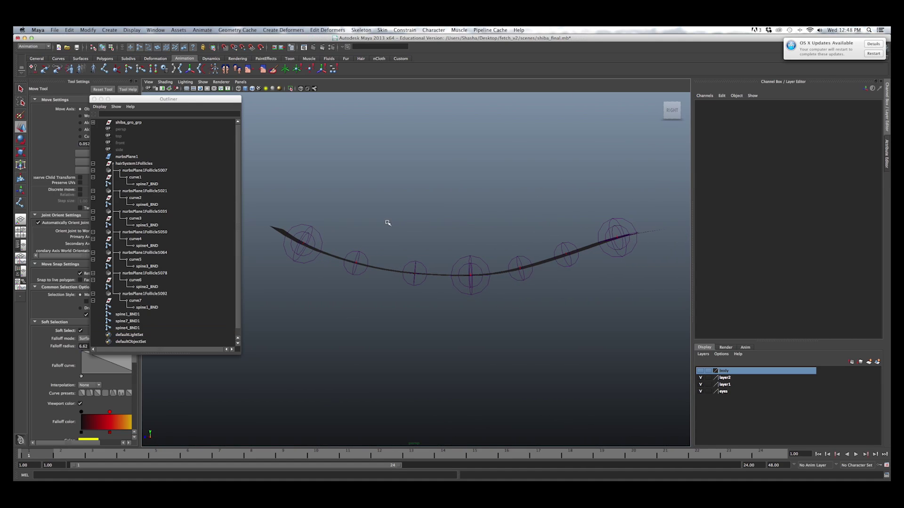
- Check the enlarged duplicate joints by selecting the ones at both ends and the middle of the ribbon
click(311, 231)
alt+drag(369, 233, 435, 242)
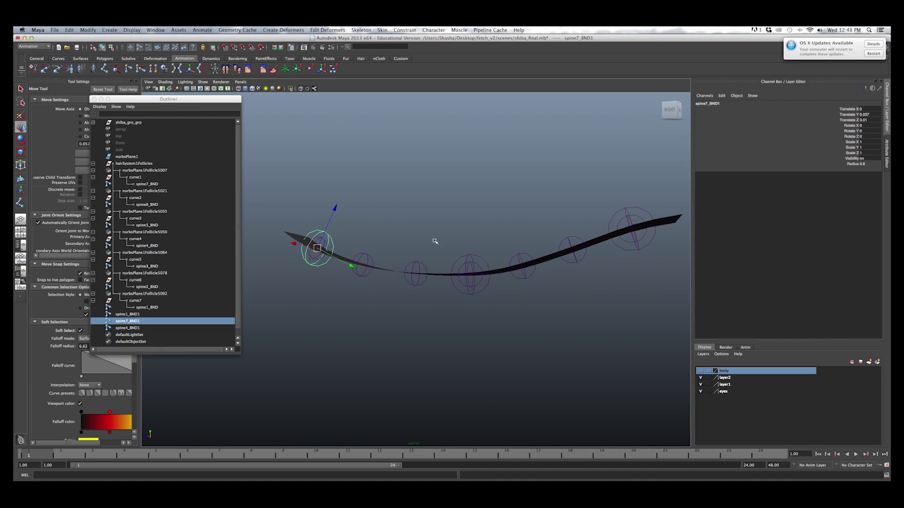
click(469, 256)
shift+click(630, 209)
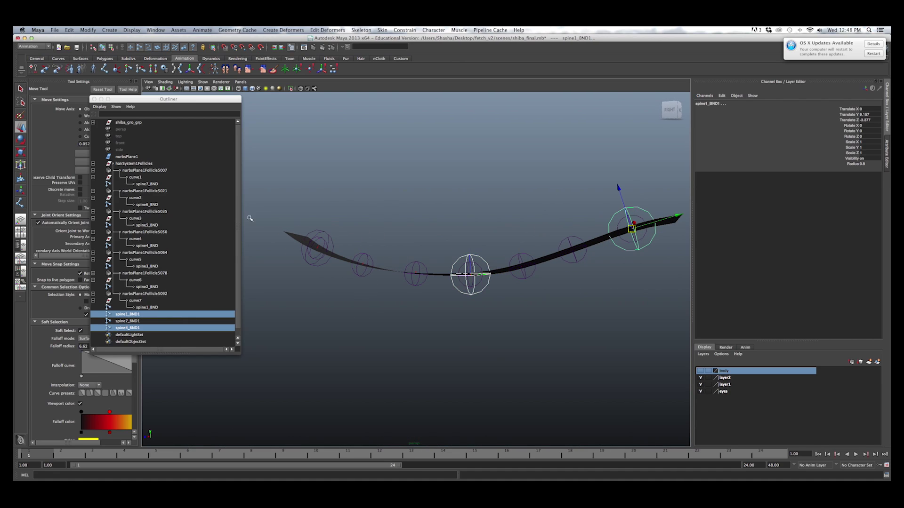
shift+click(312, 234)
alt+drag(367, 233, 374, 230)
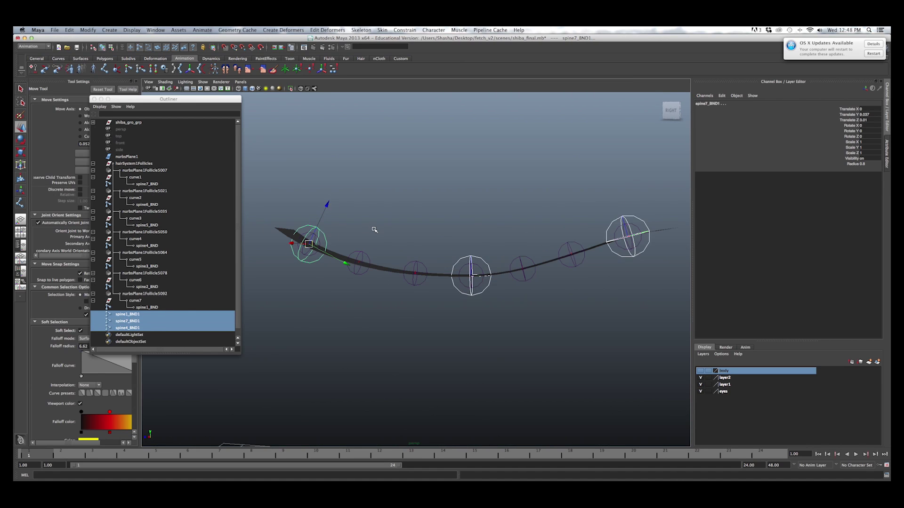
- Test moving the CVs at the spine7_BND end of the ribbon and undo the moves
alt+drag(344, 271, 371, 295)
click(335, 238)
click(335, 248)
right_drag(335, 248, 323, 247)
drag(242, 219, 226, 241)
click(286, 236)
alt+drag(284, 246, 263, 240)
key(super+z)
drag(266, 186, 315, 148)
key(super+z)
alt+drag(420, 265, 402, 271)
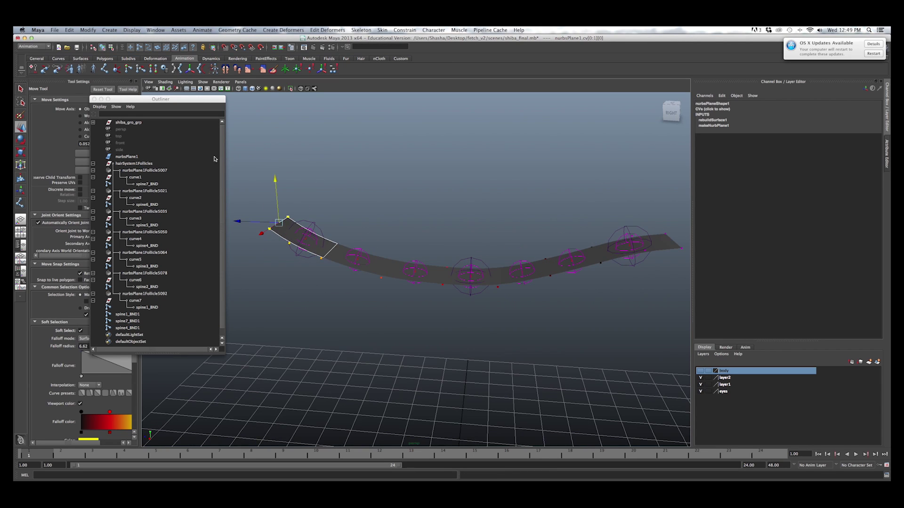
- Rename the duplicated joint spine1_BND1 to spine1_pose_jnt
click(307, 238)
alt+drag(498, 248, 493, 245)
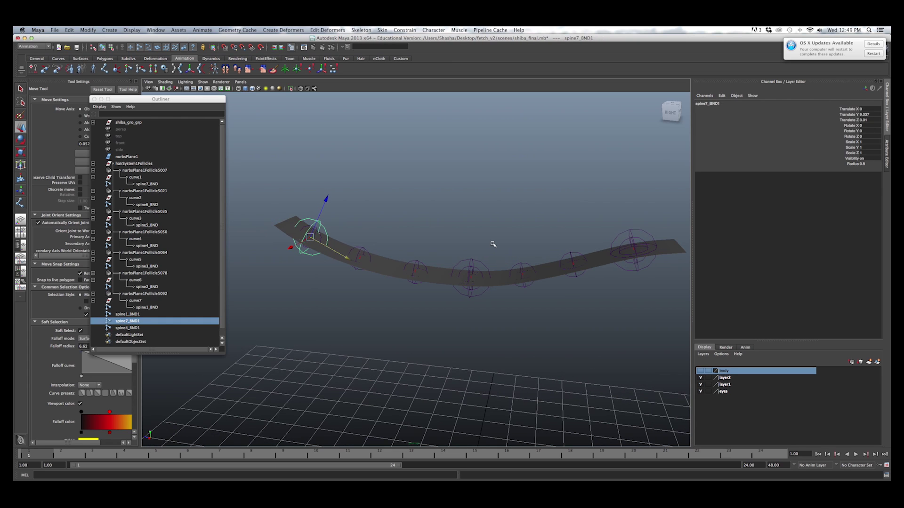
double_click(134, 328)
click(134, 315)
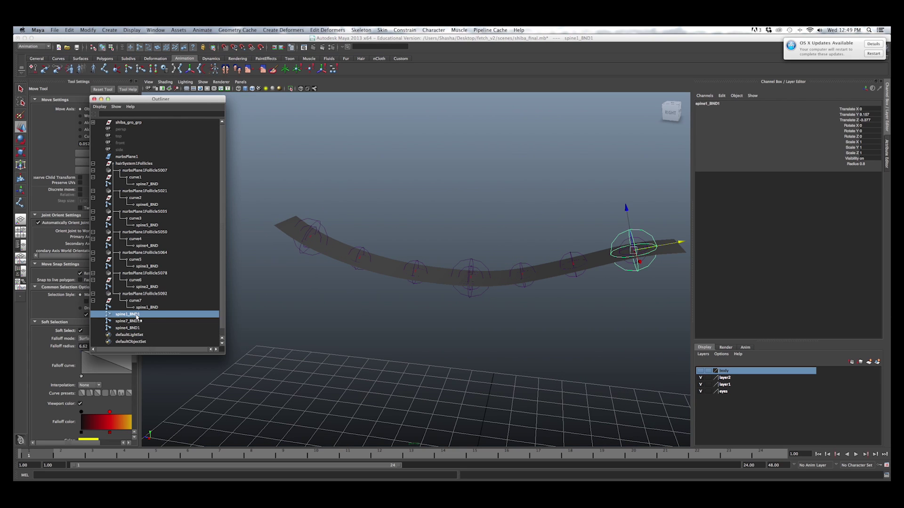
double_click(143, 315)
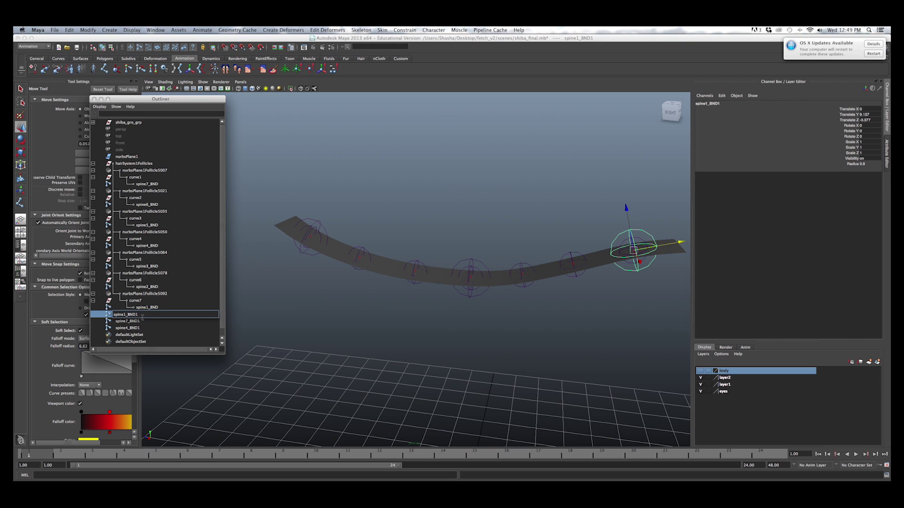
drag(137, 315, 127, 315)
text(pos)
key(Return)
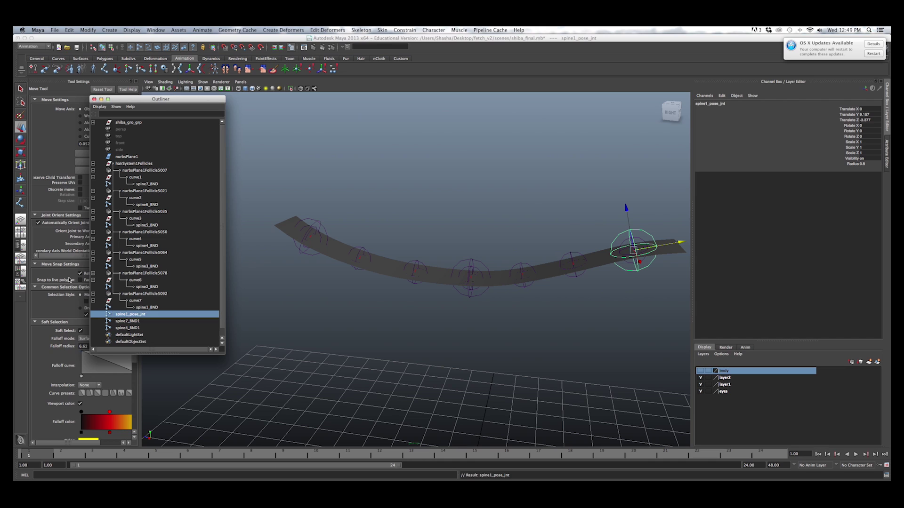
- Rename the duplicated joint spine7_BND1 to spine2_pose_jnt
double_click(130, 321)
text(spine2_)
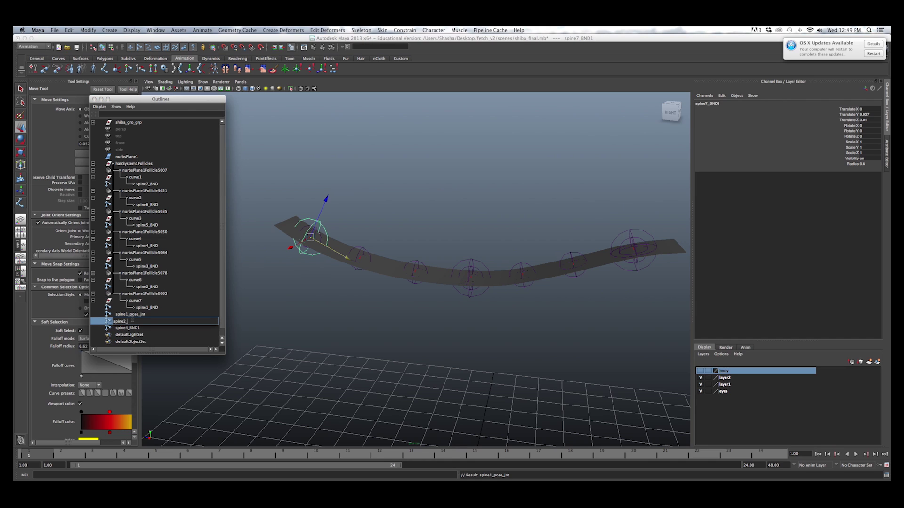
text(pose_jnt)
key(Return)
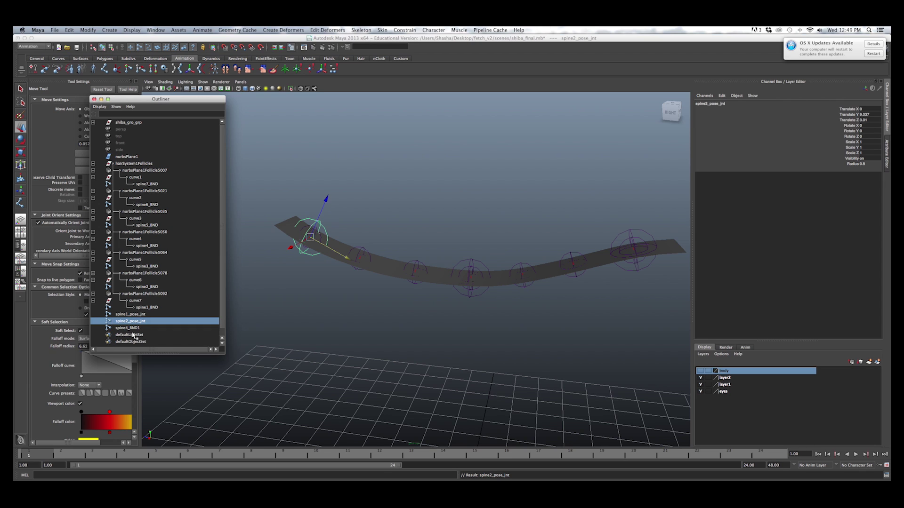
- Rename the duplicated middle joint spine4_BND1 to spine3_pose_jnt
double_click(134, 329)
text(spine3)
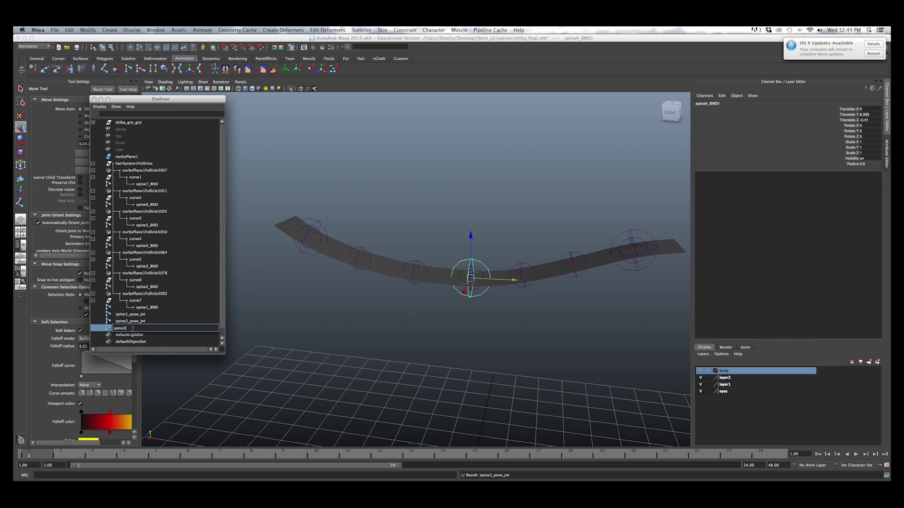
text(_pse_jnt)
key(Return)
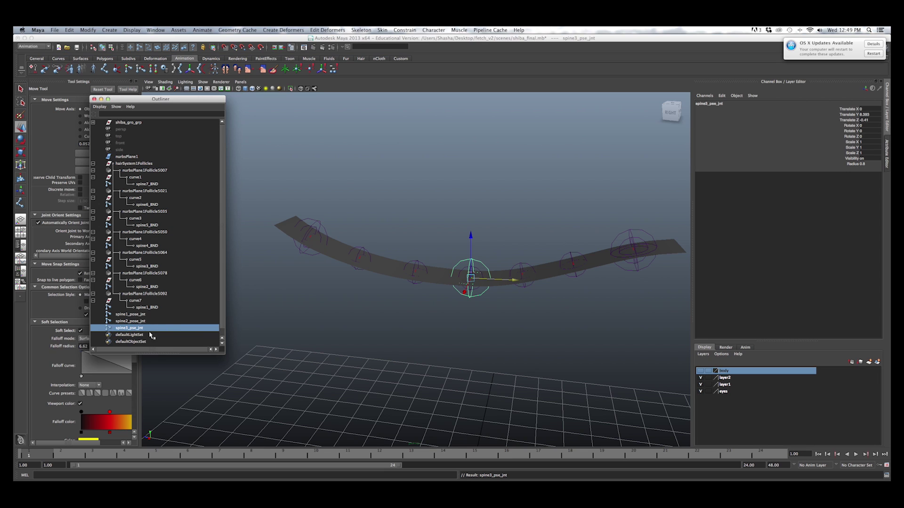
double_click(141, 329)
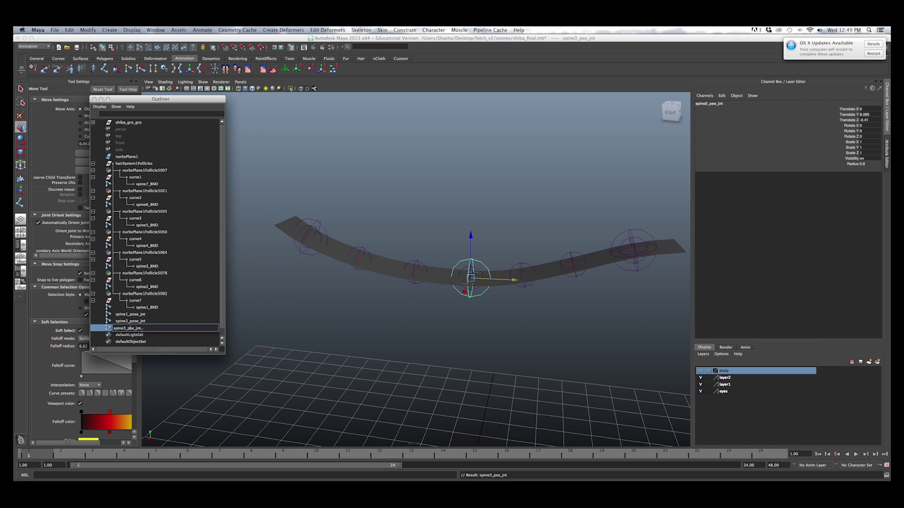
key(Return)
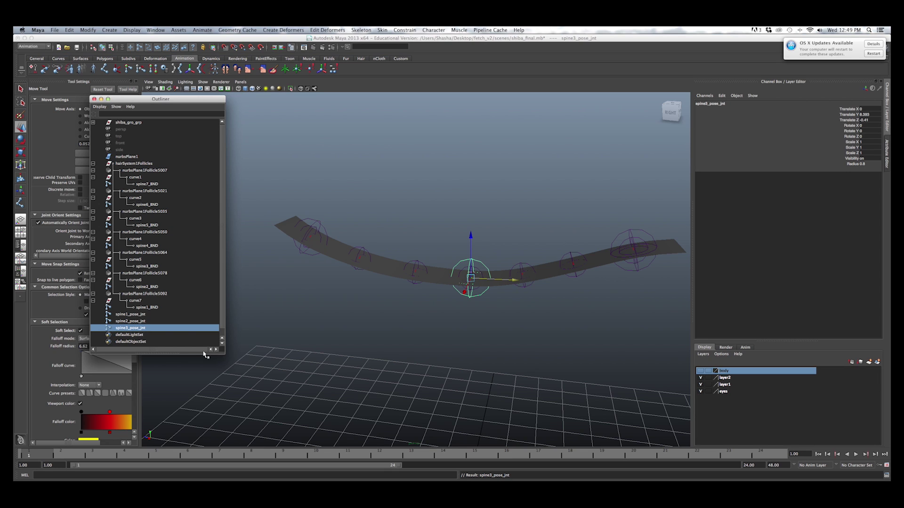
- Select the three pose joints together and add the ribbon surface nurbsPlane1 to the selection
shift+click(143, 315)
alt+drag(607, 278, 539, 288)
alt+drag(441, 243, 436, 209)
click(437, 295)
key(super+z)
alt+drag(439, 253, 461, 216)
shift+click(436, 285)
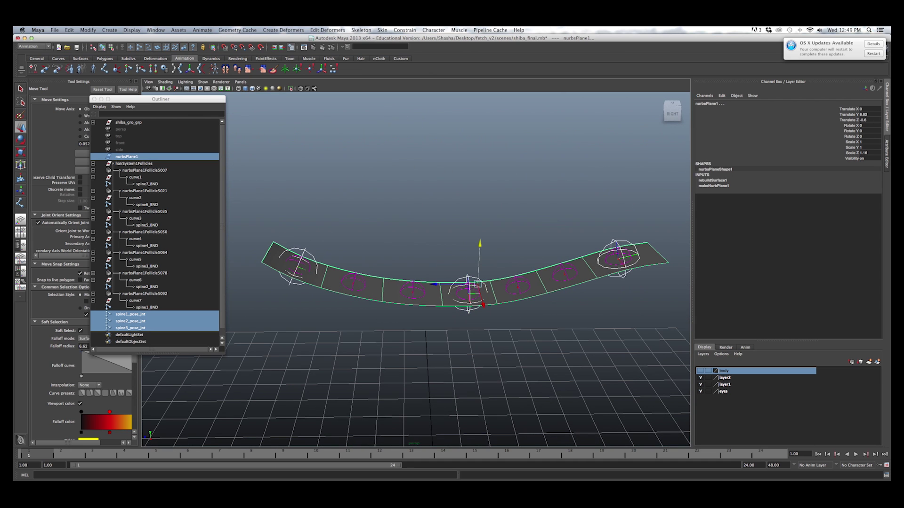
- Smooth bind the ribbon to the selected joints using closest distance, classic linear skinning, 3 max influences and a dropoff rate of 5
click(382, 30)
mouse_move(417, 43)
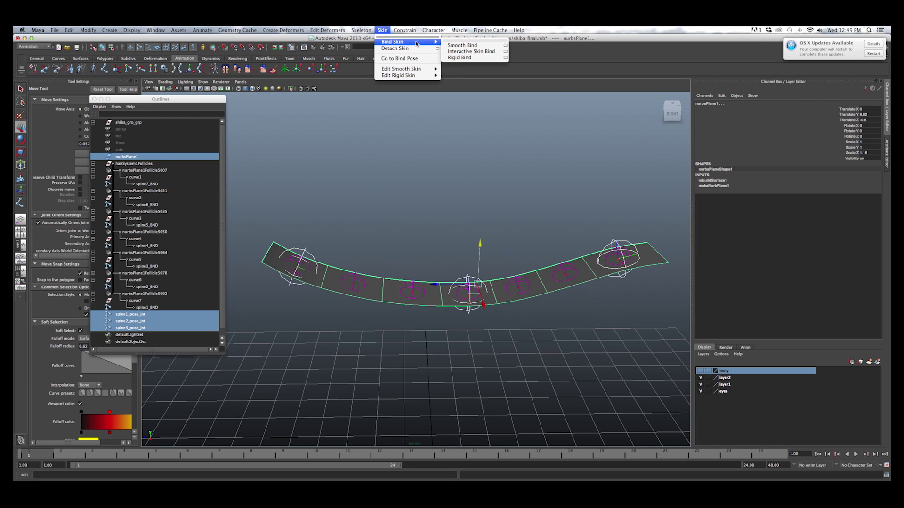
click(505, 47)
drag(174, 103, 193, 100)
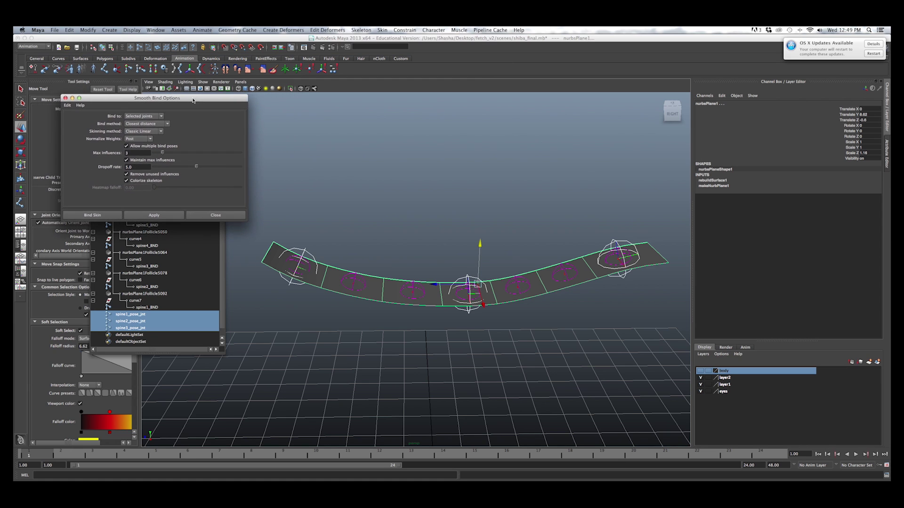
click(165, 124)
click(161, 131)
double_click(136, 152)
click(127, 162)
double_click(138, 167)
click(93, 215)
- Test the skinned ribbon's deformation by moving its pose joints, including the middle one, and undo the moves
scroll(388, 288, down, 3)
alt+drag(389, 288, 396, 263)
click(347, 251)
drag(393, 227, 418, 207)
scroll(444, 228, down, 4)
alt+drag(414, 239, 514, 215)
key(super+z)
click(497, 276)
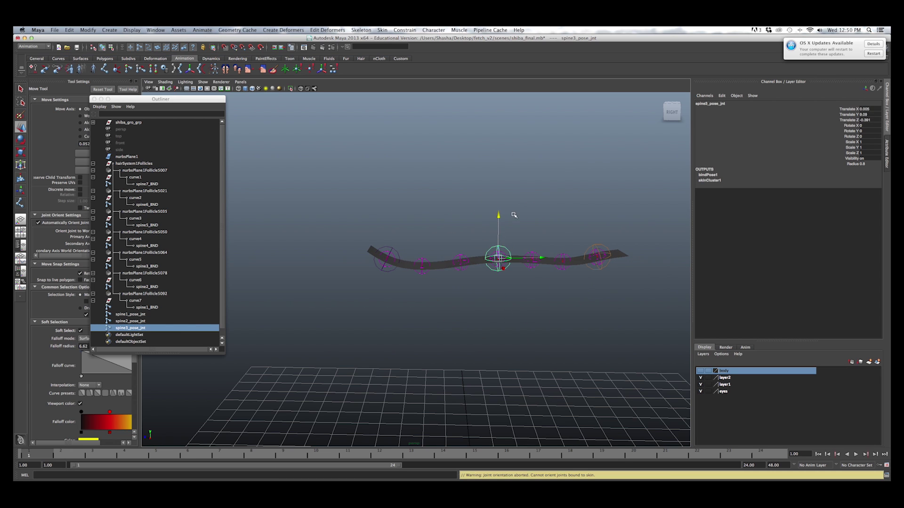
key(super+z)
- Test the ribbon's bend by moving the end joint spine2_pose_jnt and undo each move
click(393, 249)
drag(405, 221, 479, 241)
key(super+z)
key(super+z)
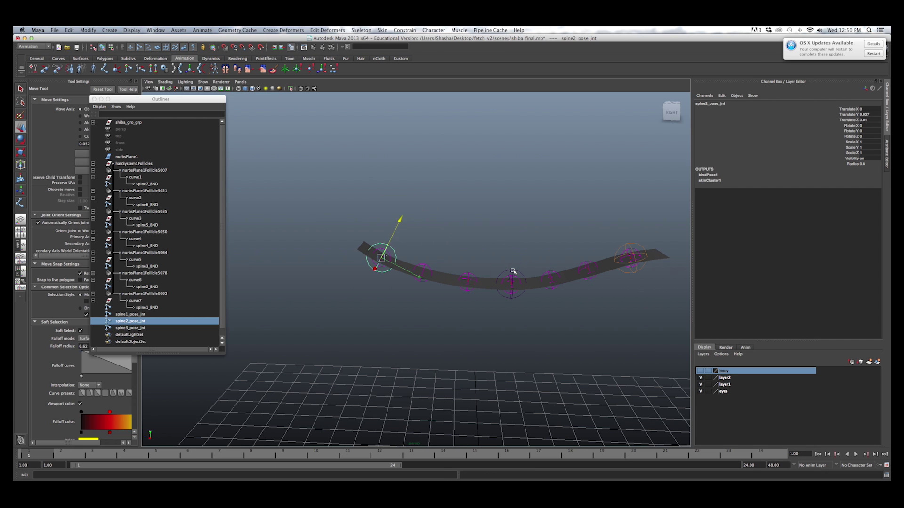
click(512, 272)
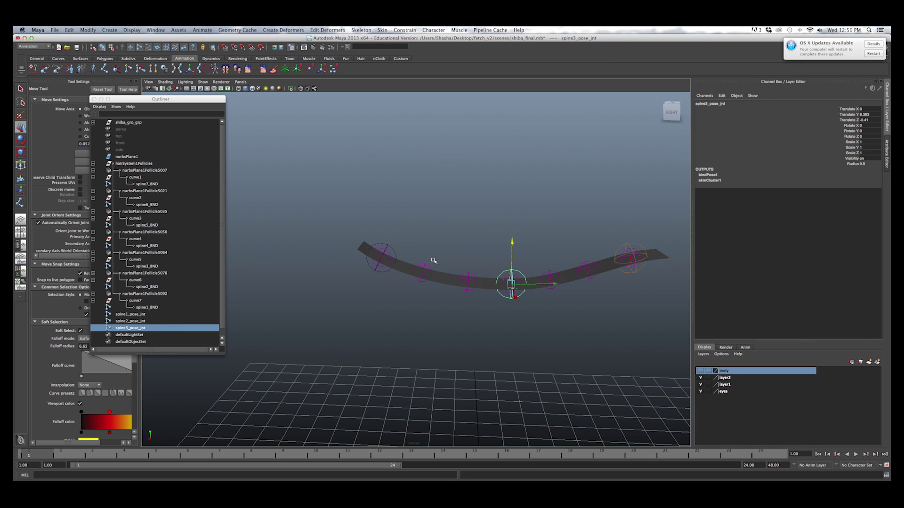
alt+drag(415, 284, 407, 284)
click(386, 244)
alt+drag(387, 247, 476, 221)
key(super+z)
alt+drag(470, 282, 447, 318)
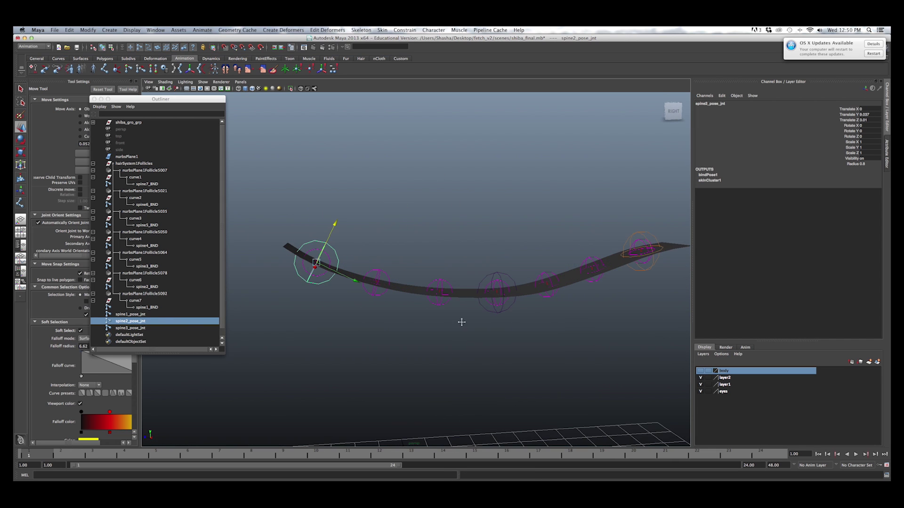
- Examine the middle and end pose joints and the ribbon surface from the side and from above
click(504, 273)
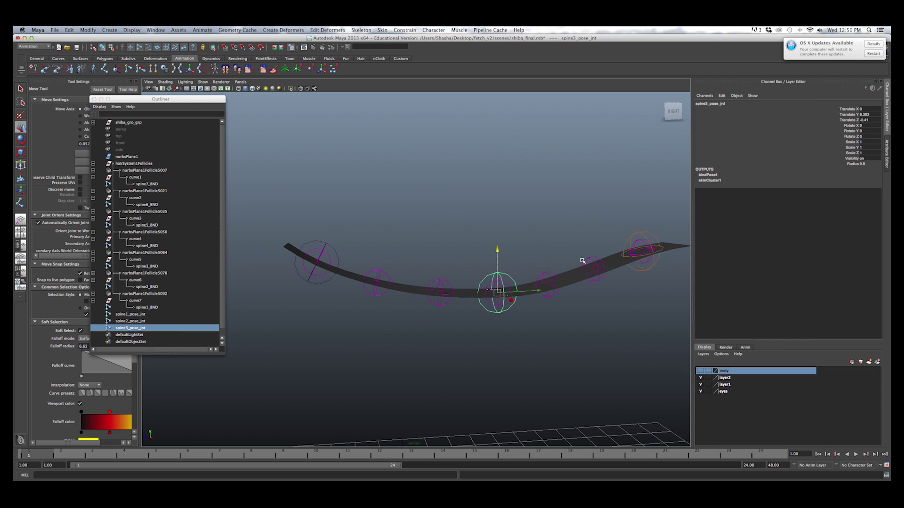
click(631, 239)
click(330, 244)
alt+drag(330, 243, 434, 334)
click(398, 293)
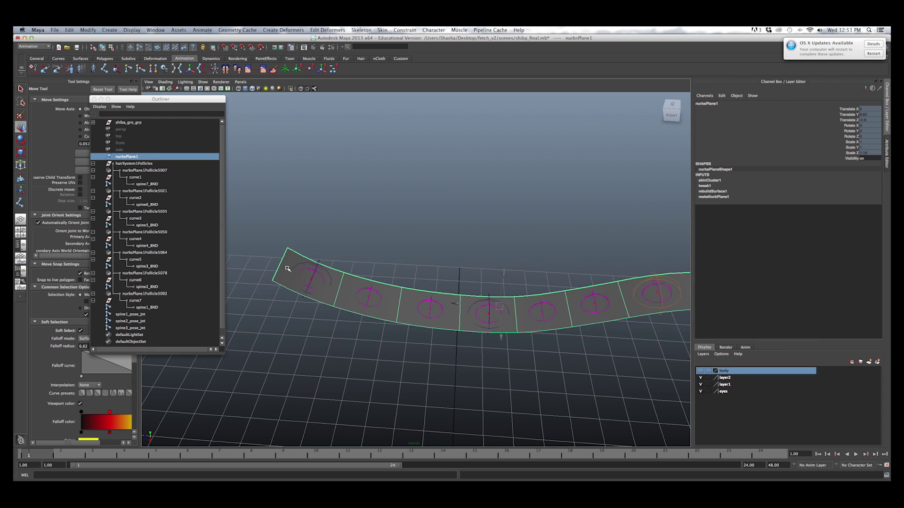
alt+drag(448, 335, 448, 325)
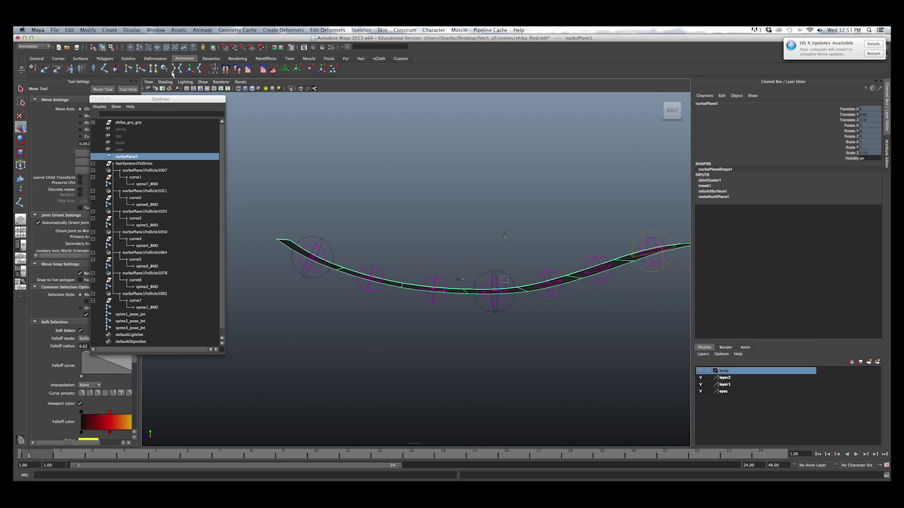
- Minimize the Outliner and create a polygon cube at the origin as a template for a control shape
click(101, 99)
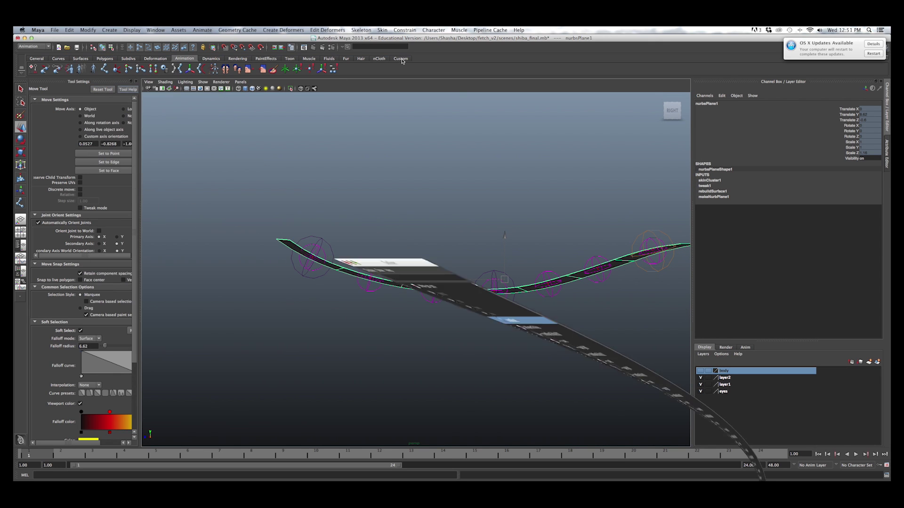
click(379, 59)
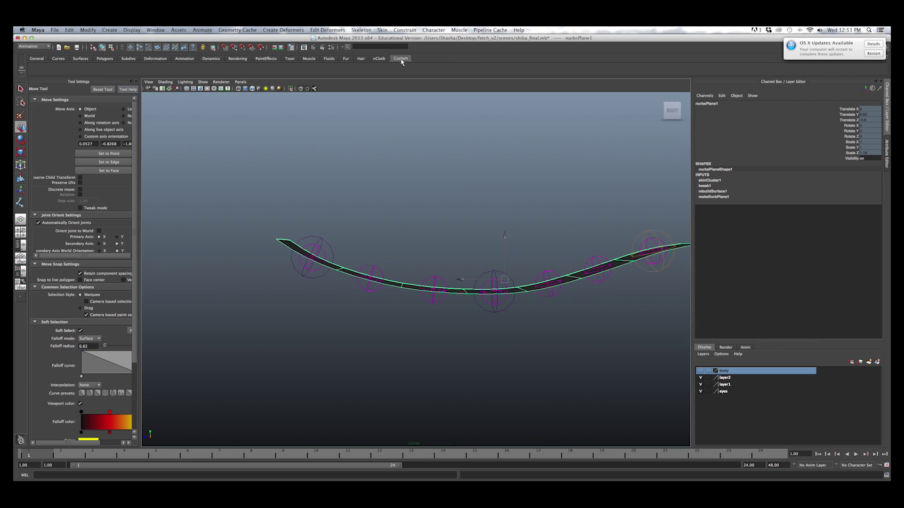
click(36, 58)
alt+drag(415, 237, 437, 257)
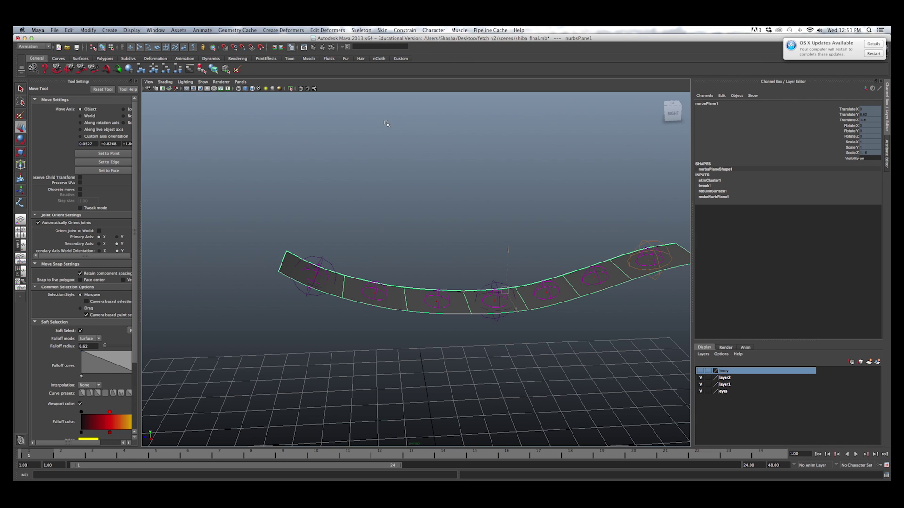
click(104, 59)
click(46, 69)
scroll(462, 350, down, 5)
alt+middle_drag(462, 349, 422, 231)
scroll(474, 298, up, 4)
scroll(431, 226, up, 2)
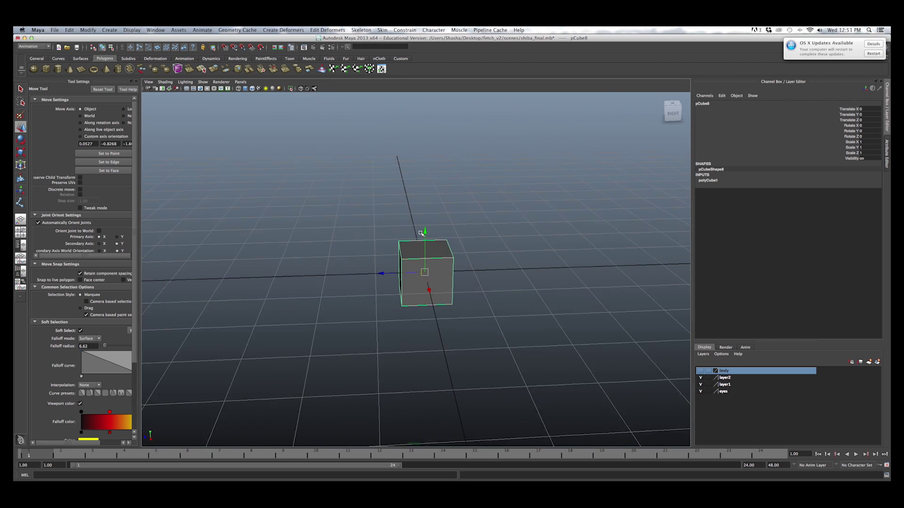
scroll(423, 235, up, 2)
alt+drag(447, 260, 468, 250)
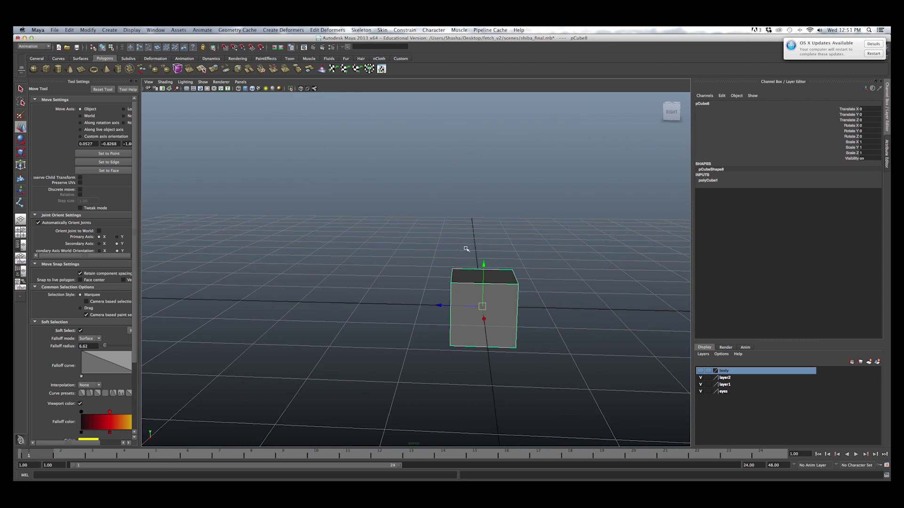
alt+middle_drag(467, 250, 317, 255)
scroll(317, 254, down, 6)
alt+middle_drag(387, 256, 405, 331)
alt+drag(418, 284, 426, 282)
scroll(426, 282, up, 5)
alt+middle_drag(422, 285, 434, 322)
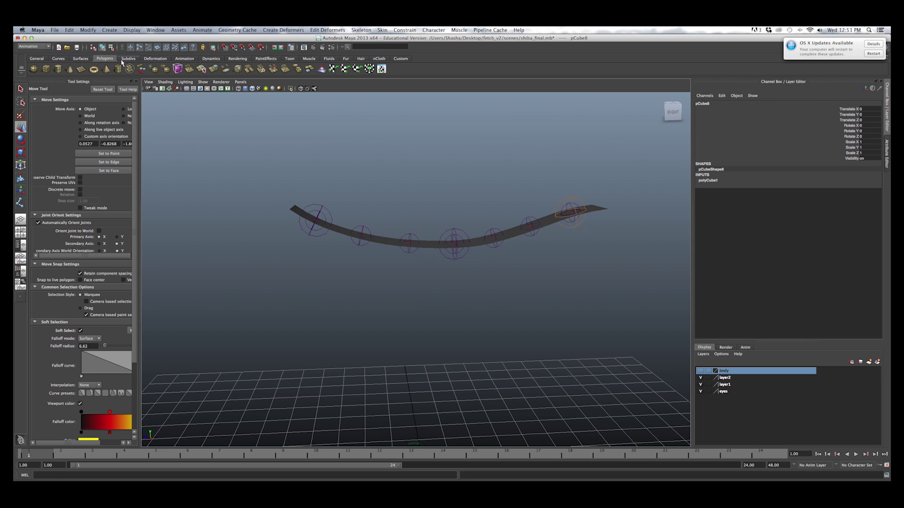
click(59, 59)
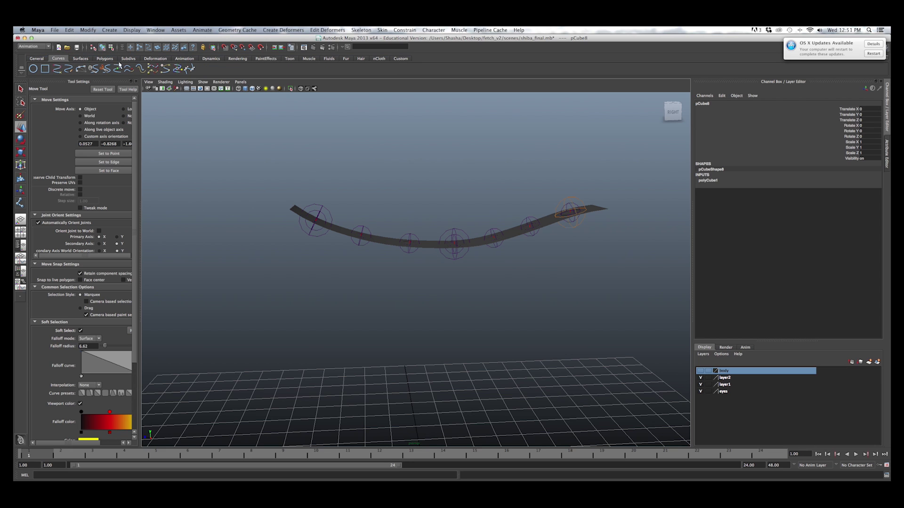
click(109, 30)
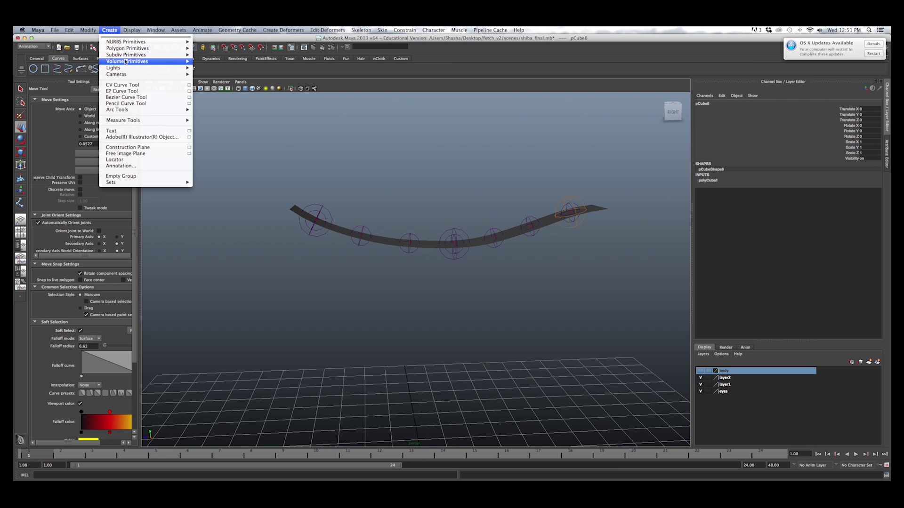
mouse_move(149, 57)
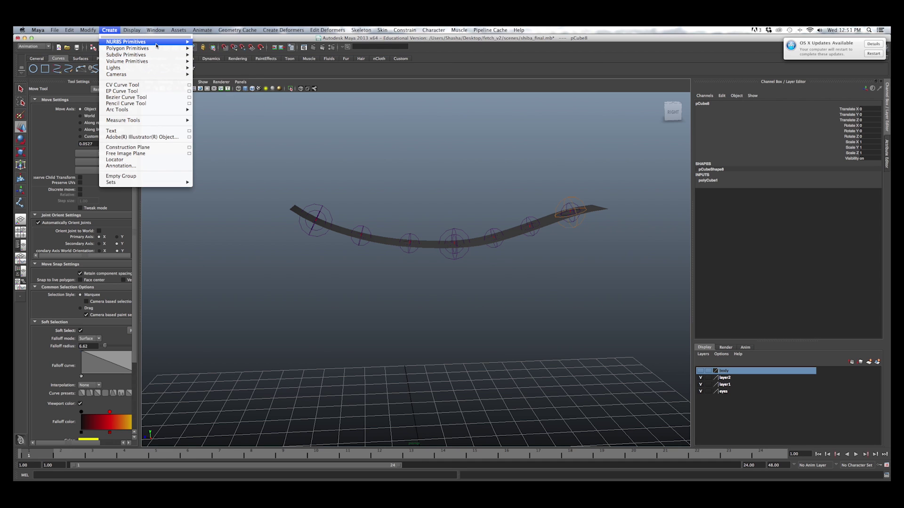
click(206, 51)
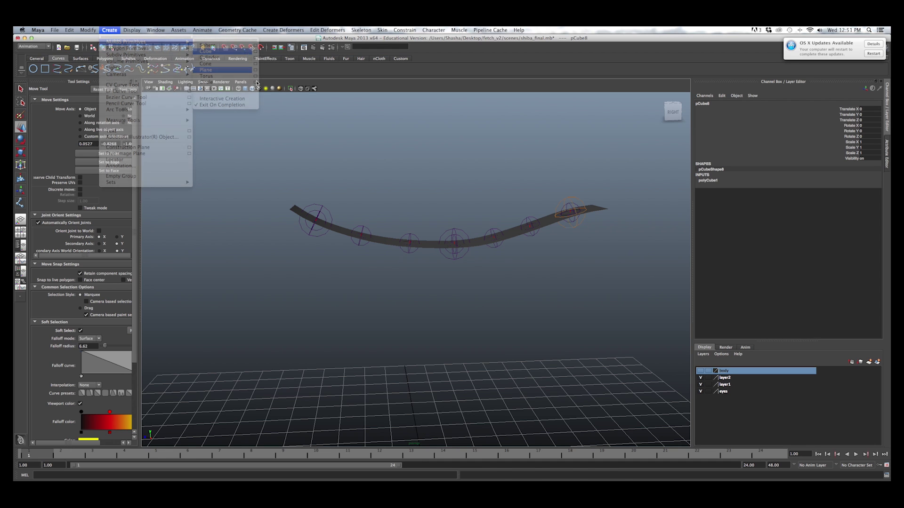
- Raise the polygon cube above the grid by about 1.85 units along Y
scroll(497, 363, up, 5)
alt+drag(496, 363, 475, 364)
click(492, 375)
right_drag(486, 377, 494, 370)
click(467, 373)
alt+drag(469, 397, 415, 270)
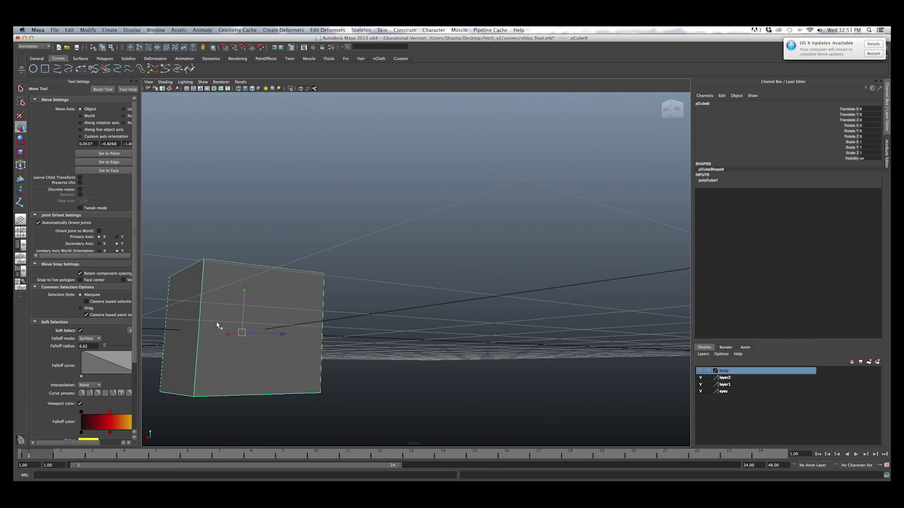
drag(244, 291, 249, 98)
click(237, 296)
alt+drag(240, 297, 406, 299)
click(347, 297)
alt+drag(347, 296, 578, 302)
alt+drag(544, 290, 523, 290)
click(574, 270)
click(594, 331)
click(511, 287)
click(533, 253)
click(579, 298)
click(515, 284)
drag(519, 315, 409, 349)
key(super+z)
alt+drag(541, 347, 529, 344)
drag(419, 276, 591, 423)
key(Delete)
scroll(507, 236, down, 7)
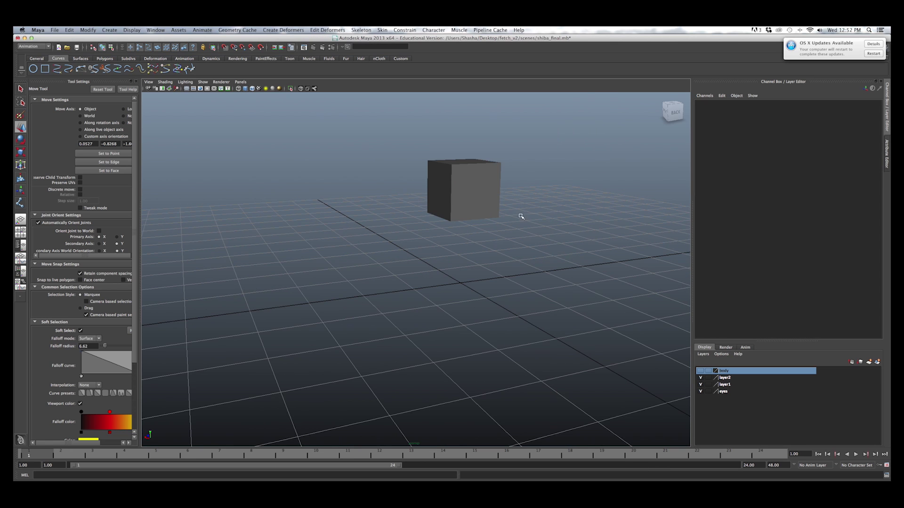
- Activate the EP Curve Tool with curve degree 1 Linear and get a close view of the cube's corners
alt+drag(476, 191, 460, 217)
click(460, 217)
alt+drag(454, 248, 449, 255)
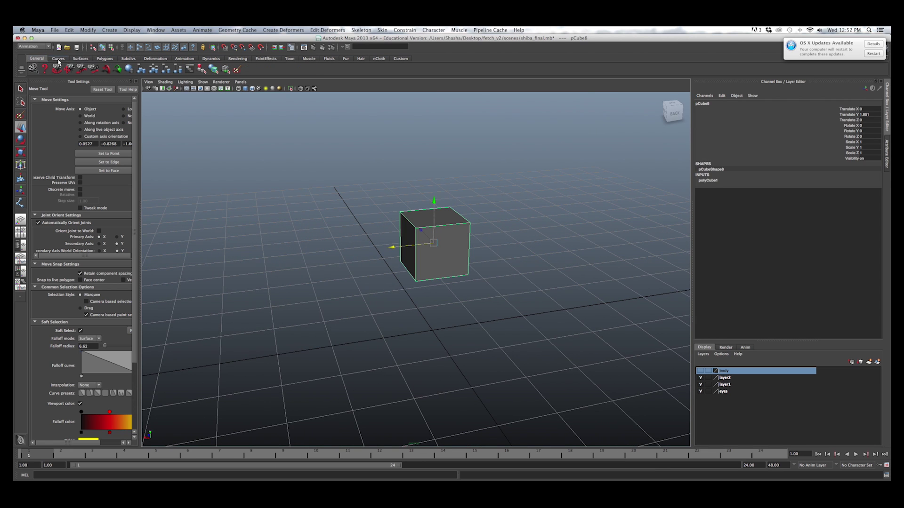
click(57, 68)
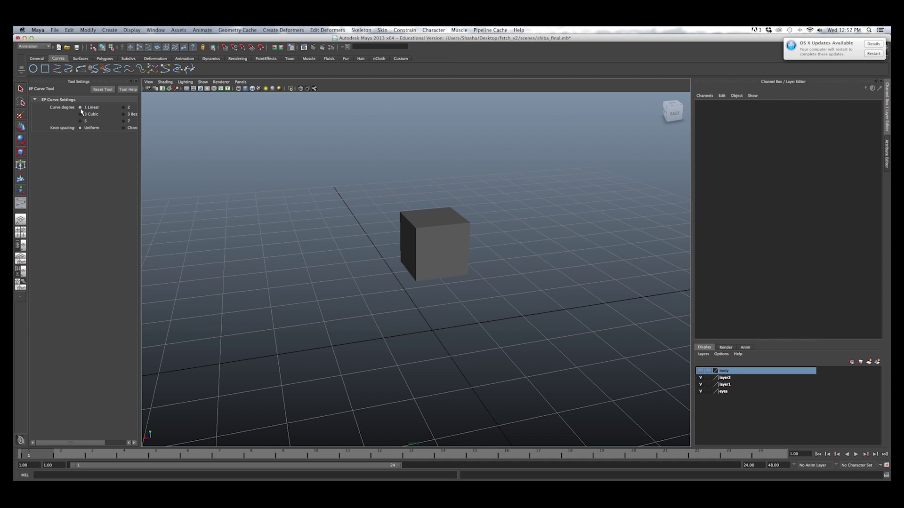
alt+drag(431, 288, 436, 291)
alt+middle_drag(436, 290, 301, 353)
alt+right_drag(301, 353, 333, 339)
alt+middle_drag(332, 339, 415, 237)
scroll(403, 274, up, 5)
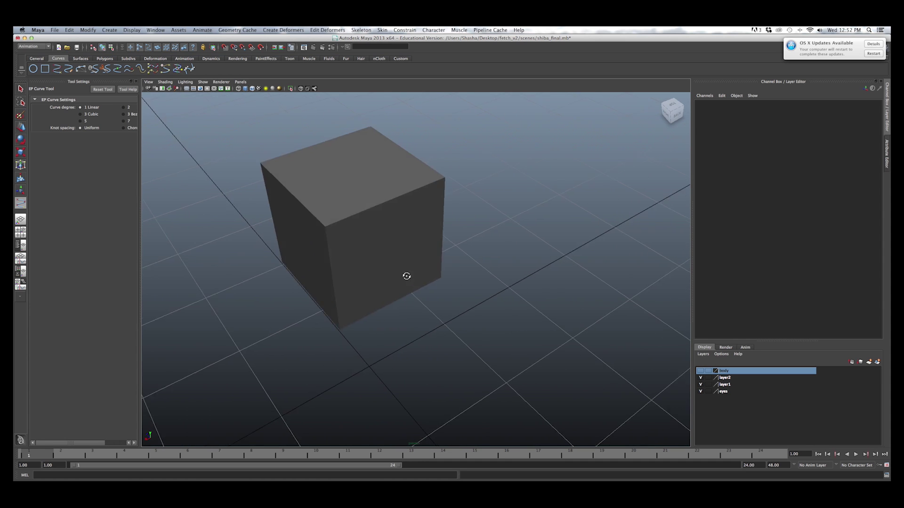
alt+drag(405, 276, 406, 281)
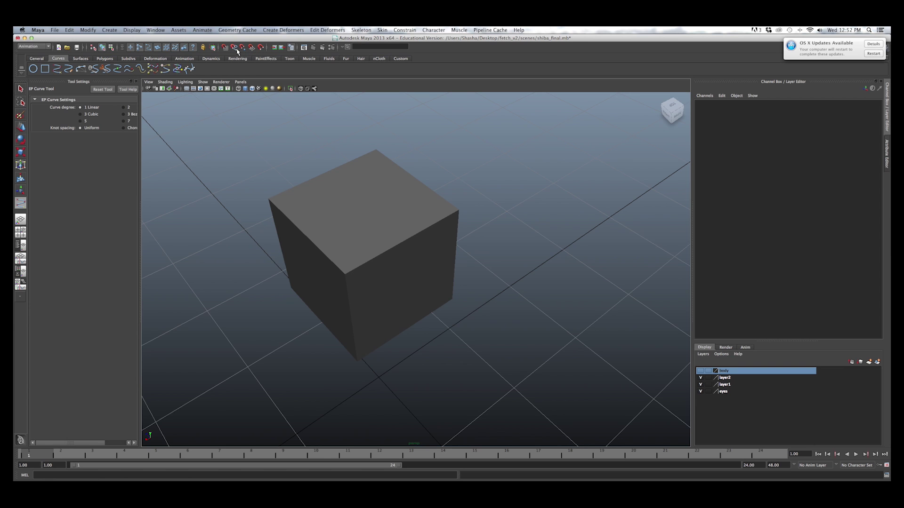
- Trace the cube's top edges and first side edges with a linear curve, snapping each point to a corner
alt+drag(349, 284, 339, 286)
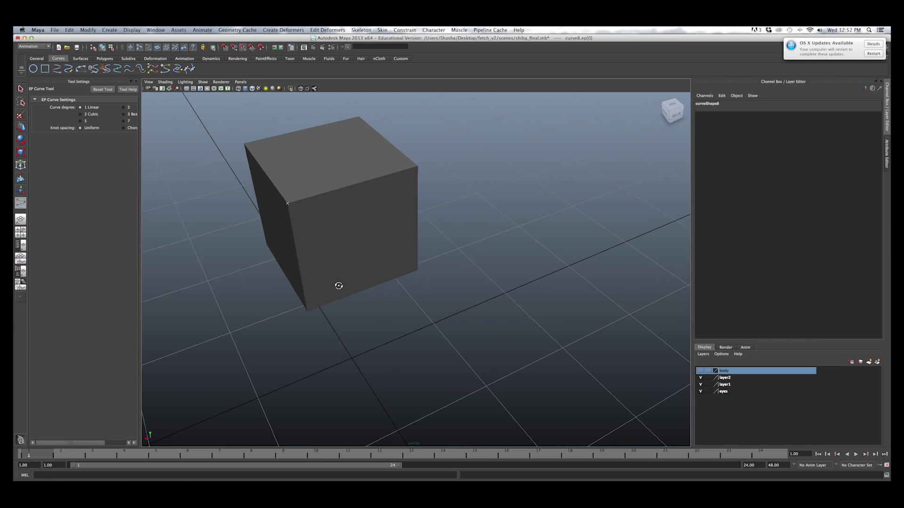
alt+drag(408, 179, 320, 256)
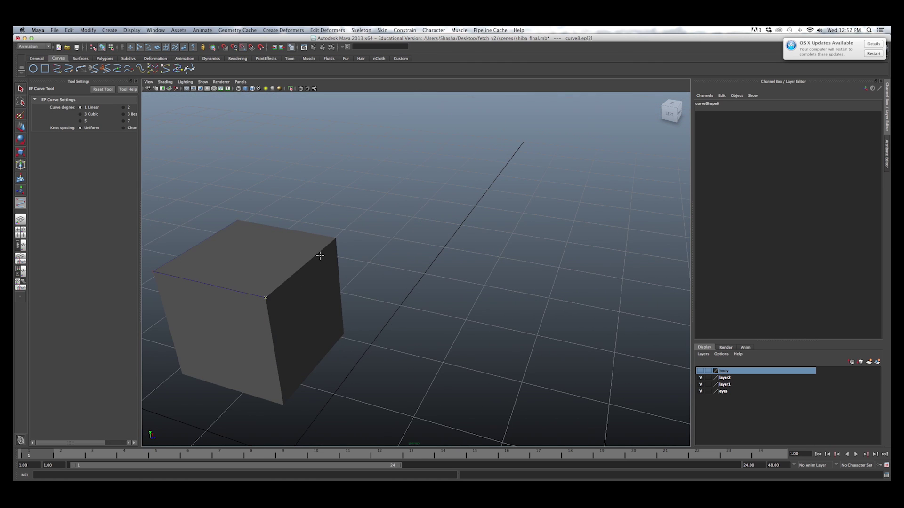
alt+drag(383, 255, 404, 305)
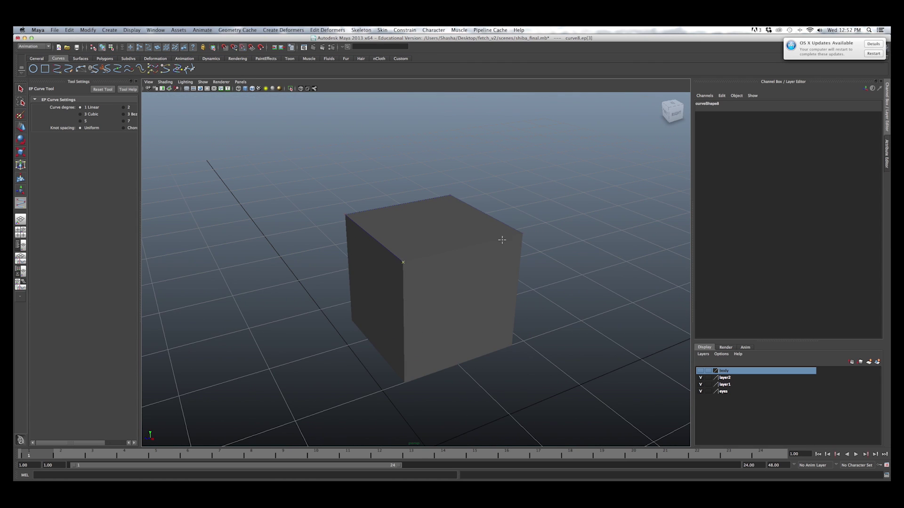
alt+drag(504, 245, 460, 276)
click(519, 372)
alt+drag(471, 337, 476, 359)
click(359, 348)
alt+drag(338, 349, 412, 343)
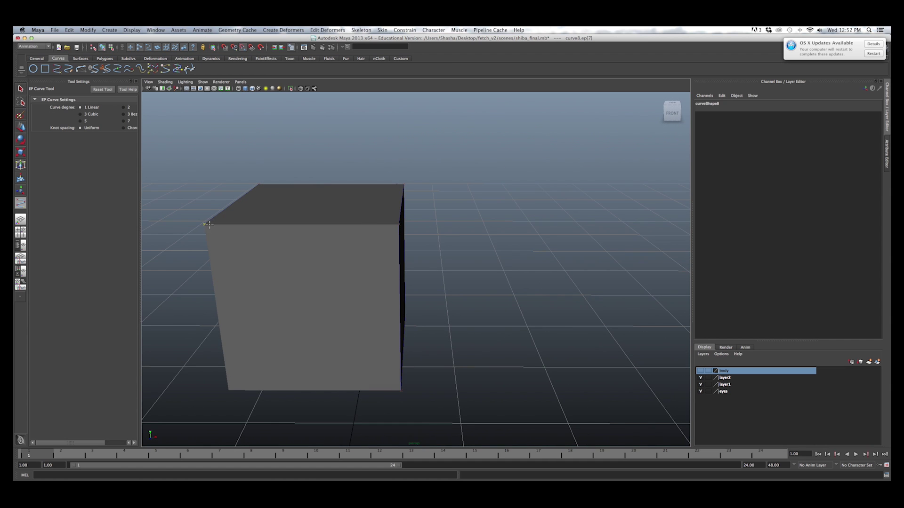
- Continue the snapped curve along the cube's remaining edges and finish it as a complete wireframe box
click(391, 392)
alt+drag(390, 391, 372, 307)
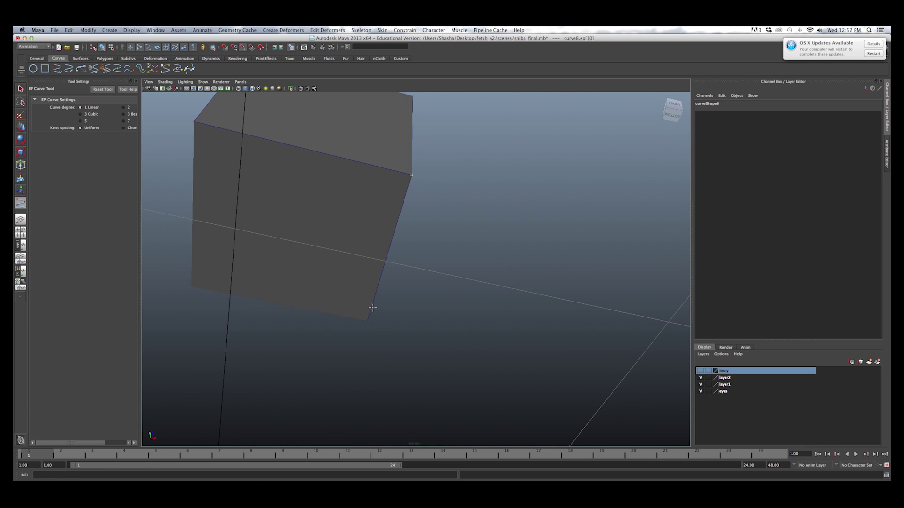
click(197, 126)
alt+drag(197, 127, 474, 253)
click(273, 166)
alt+drag(273, 166, 320, 278)
click(321, 345)
alt+drag(303, 352, 382, 287)
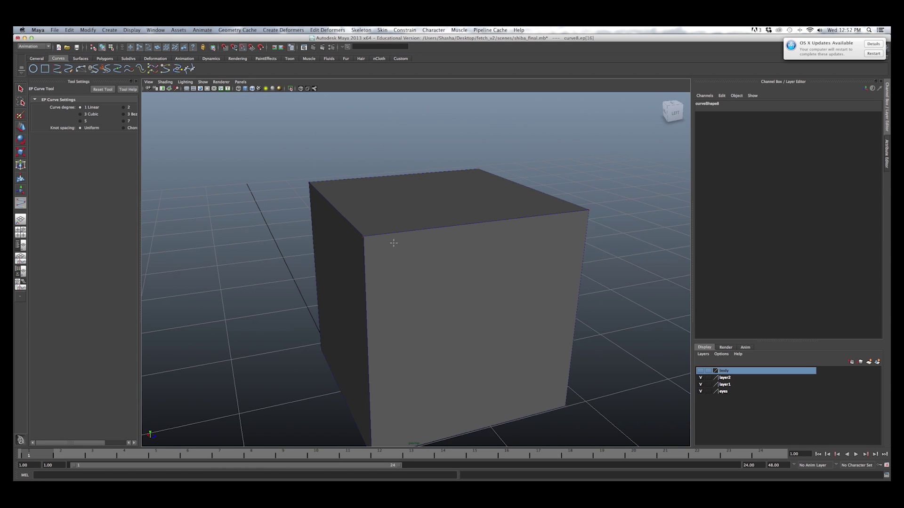
alt+drag(541, 221, 314, 241)
key(w)
- Delete the polygon template cube, keeping only the traced box curve
click(524, 168)
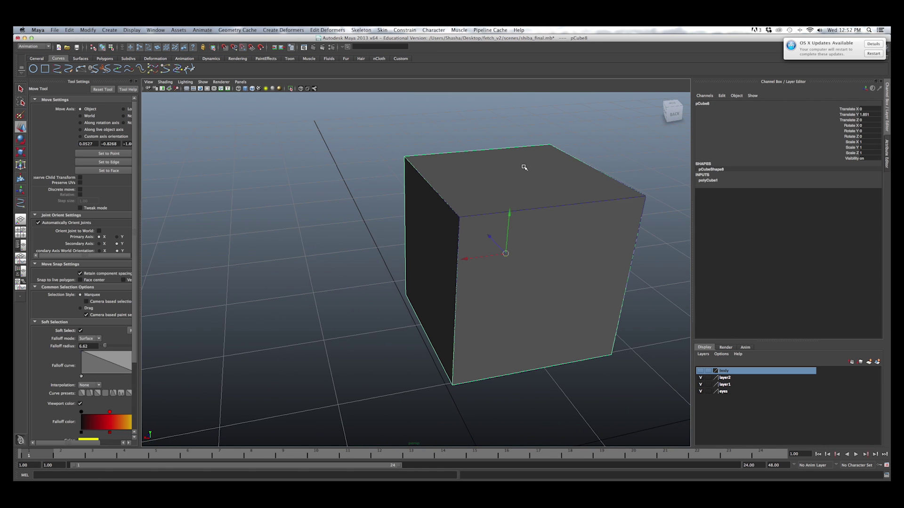
key(Delete)
alt+right_drag(632, 151, 602, 186)
alt+drag(540, 215, 499, 186)
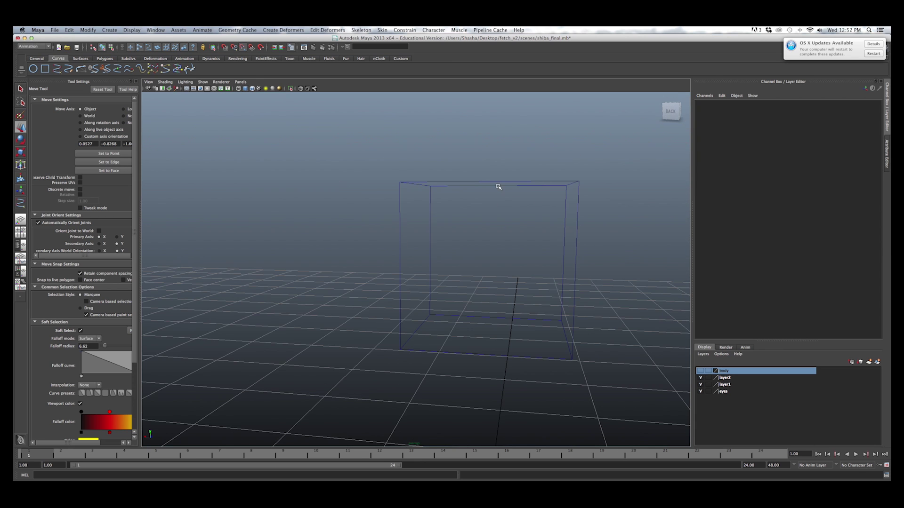
- Select the box curve and center its pivot
click(540, 185)
alt+right_drag(588, 193, 548, 226)
alt+drag(475, 275, 433, 259)
alt+drag(278, 201, 407, 212)
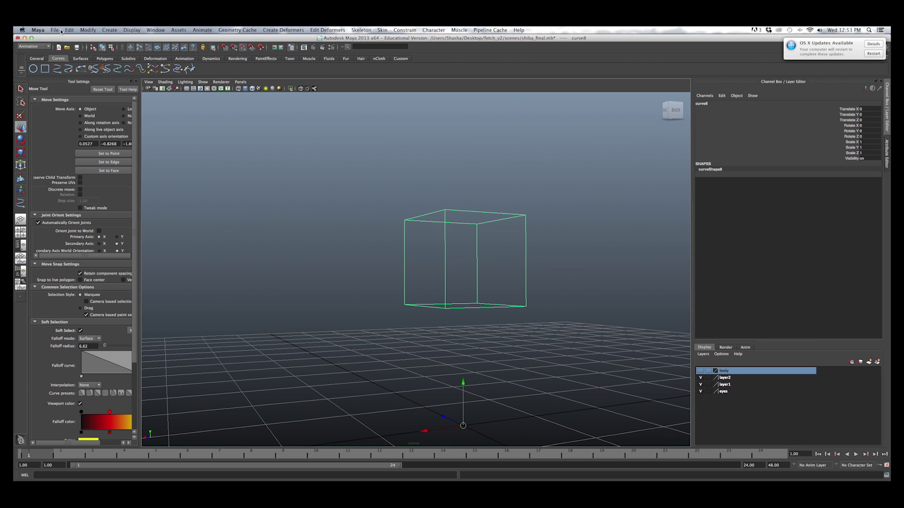
click(87, 30)
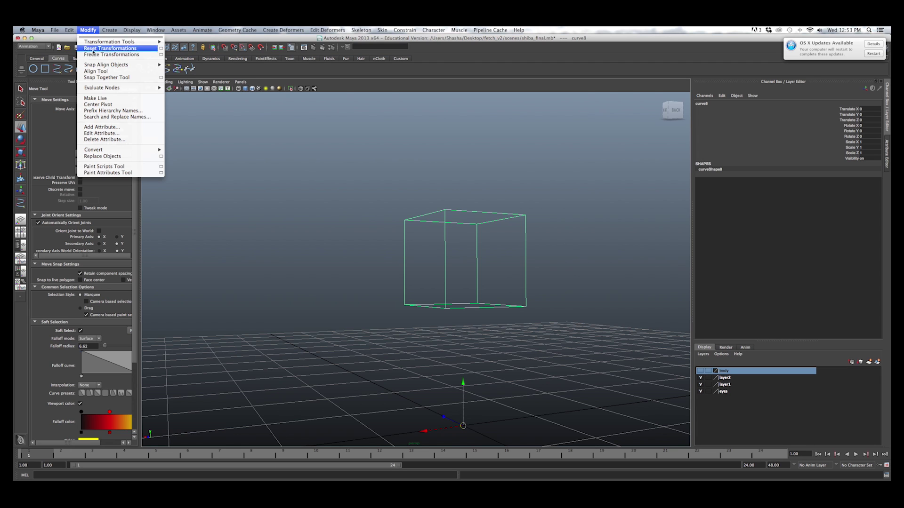
click(108, 106)
- Move the box curve up to the ribbon and snap it onto the pose joint at the dog's front end
alt+drag(458, 259, 468, 264)
alt+right_drag(484, 271, 456, 276)
alt+middle_drag(456, 276, 456, 378)
alt+drag(479, 223, 515, 226)
alt+middle_drag(427, 206, 436, 228)
alt+right_drag(436, 228, 438, 294)
middle_drag(398, 212, 395, 203)
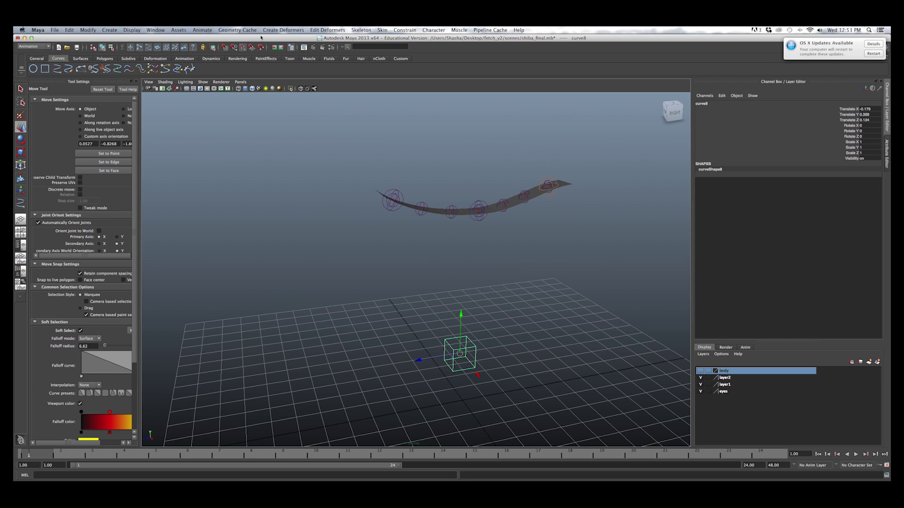
middle_drag(377, 186, 407, 217)
alt+drag(407, 217, 410, 238)
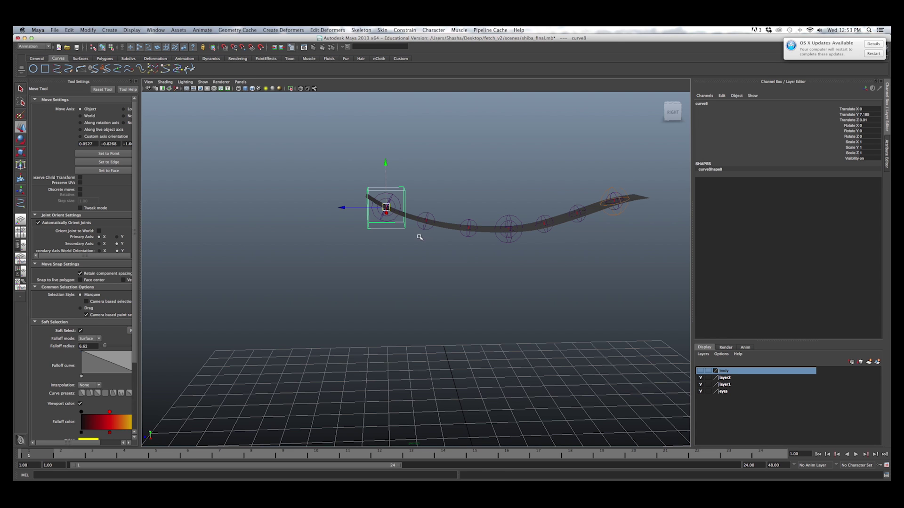
- Duplicate the box control, snap the copy onto the pose joint at the hip end, and show the body layer
key(q)
click(616, 200)
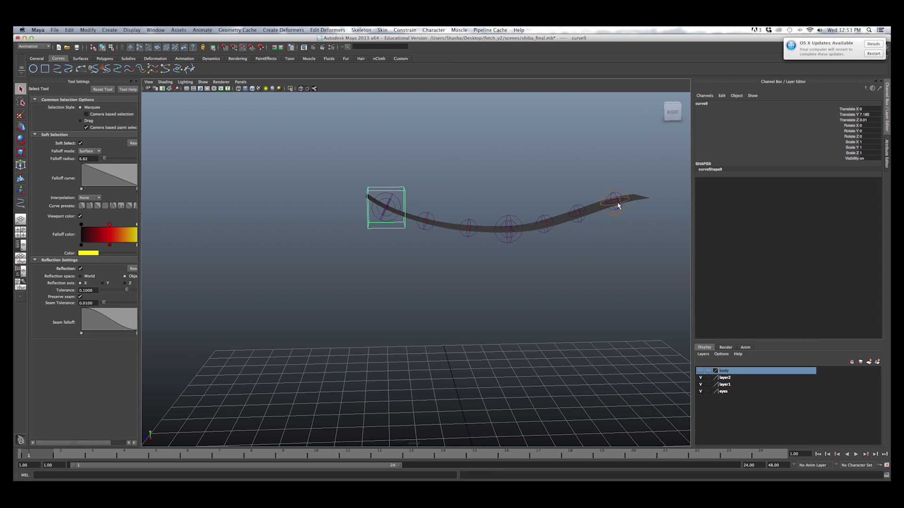
key(w)
middle_drag(607, 207, 614, 204)
alt+drag(615, 202, 613, 234)
alt+middle_drag(612, 234, 603, 230)
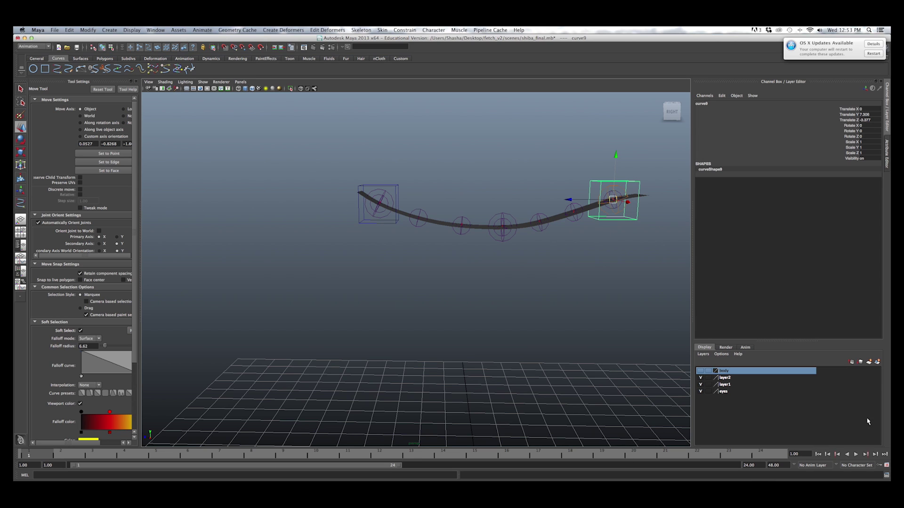
click(701, 371)
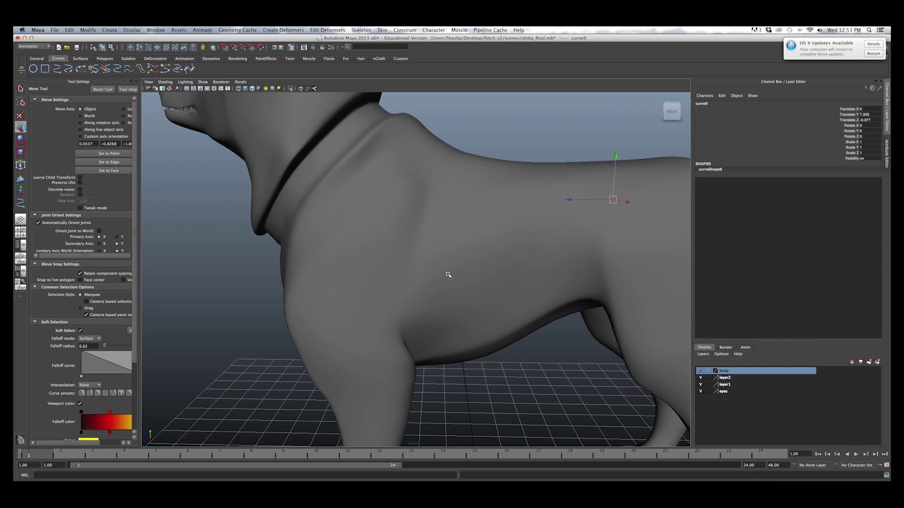
- Show the dog in wireframe and rotate the rear spine box control about 20 degrees around X to follow the spine
key(4)
alt+right_drag(449, 275, 462, 242)
alt+middle_drag(462, 242, 472, 253)
mouse_move(473, 253)
alt+mouse_down()
mouse_move(477, 265)
mouse_move(487, 258)
alt+mouse_up()
key(e)
drag(563, 202, 547, 183)
alt+drag(547, 183, 548, 180)
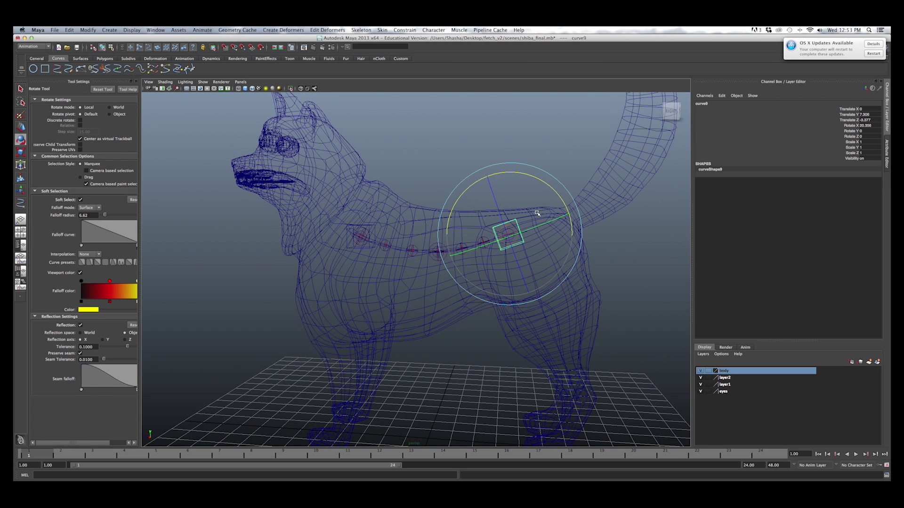
- Try scaling the rear spine box control up to about 2.77 and check its size against the shaded body
key(r)
alt+drag(510, 234, 530, 214)
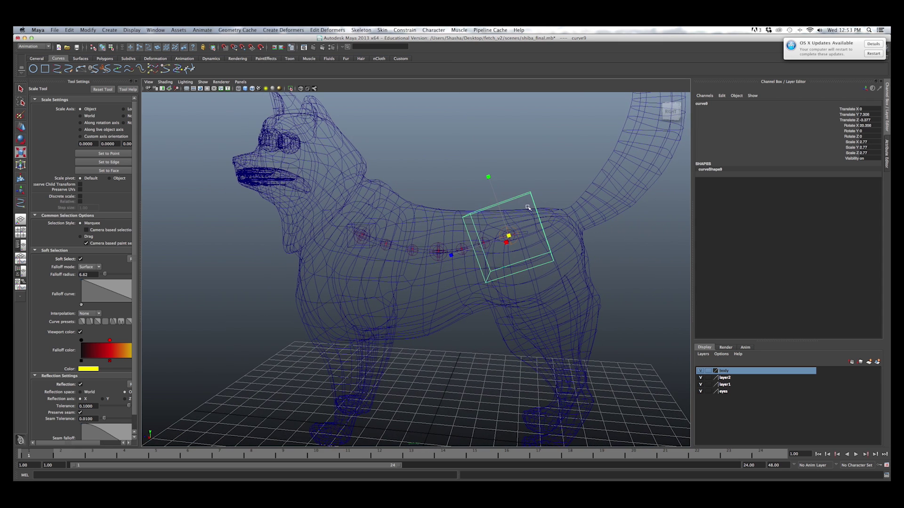
right_drag(520, 195, 399, 189)
drag(565, 214, 564, 213)
key(w)
key(e)
key(b)
drag(538, 158, 555, 179)
key(5)
mouse_move(520, 244)
alt+mouse_down()
mouse_move(575, 244)
mouse_move(502, 268)
mouse_move(592, 265)
mouse_move(552, 265)
mouse_move(477, 307)
alt+mouse_up()
key(3)
key(4)
alt+drag(477, 307, 497, 317)
- Undo the trial scaling of the rear spine box control
key(z)
key(z)
key(z)
key(z)
key(z)
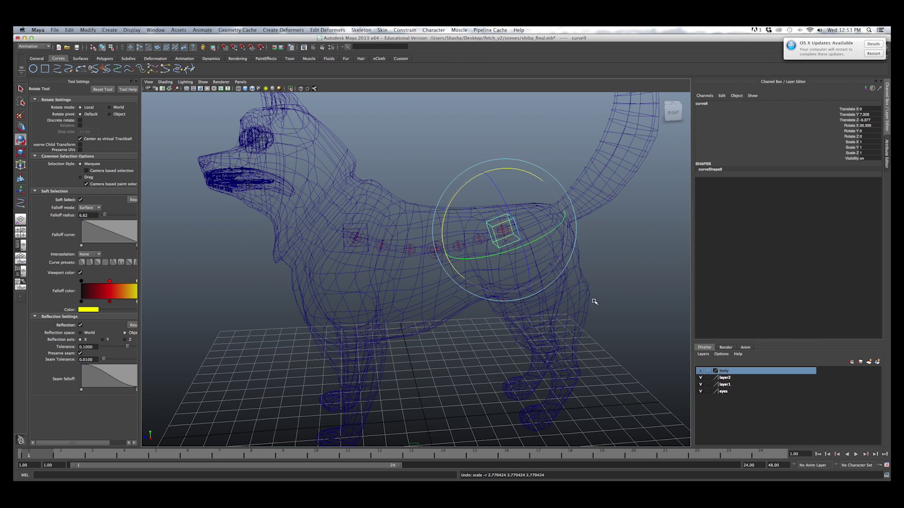
- Hide the body layer and freeze the transformations of the front and rear spine box controls
click(700, 371)
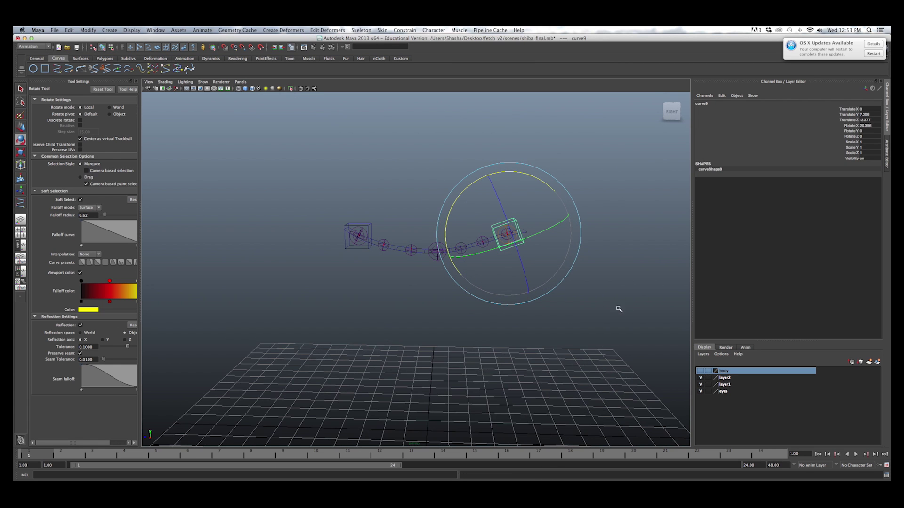
alt+drag(334, 297, 371, 349)
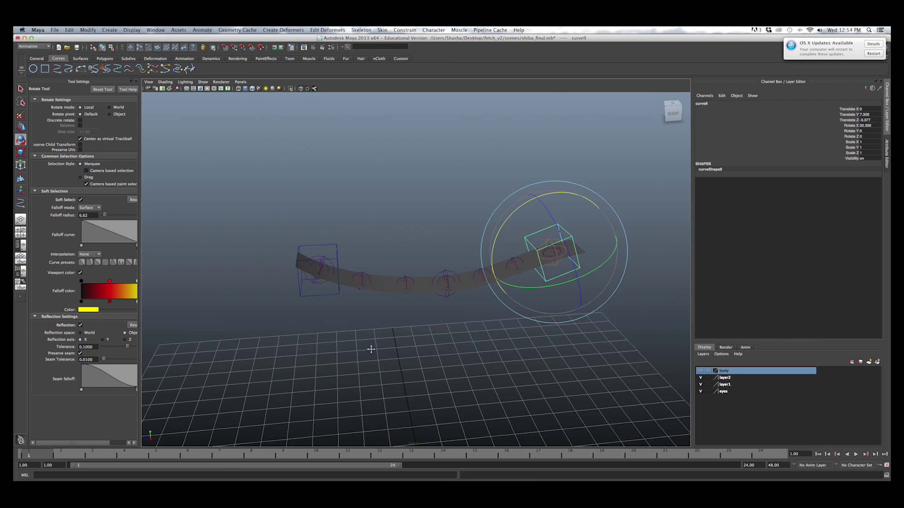
click(337, 252)
alt+drag(338, 251, 446, 261)
click(565, 225)
click(88, 30)
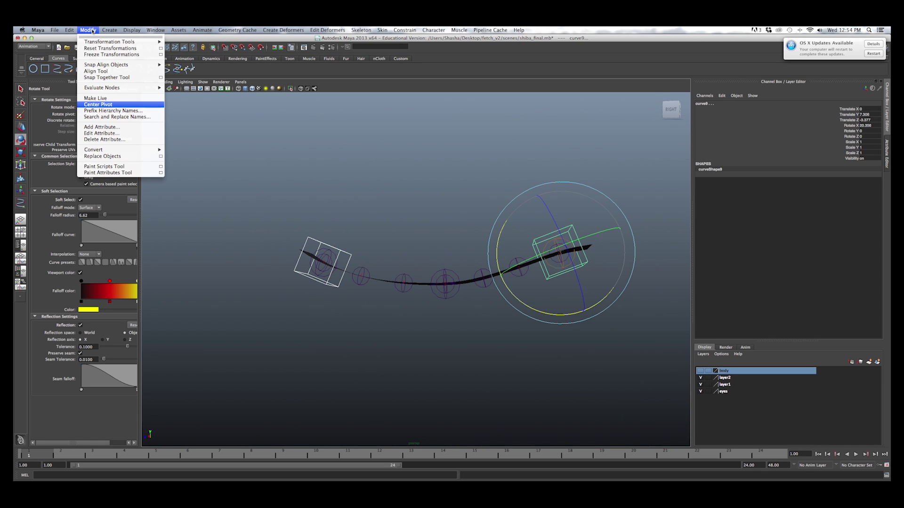
click(99, 55)
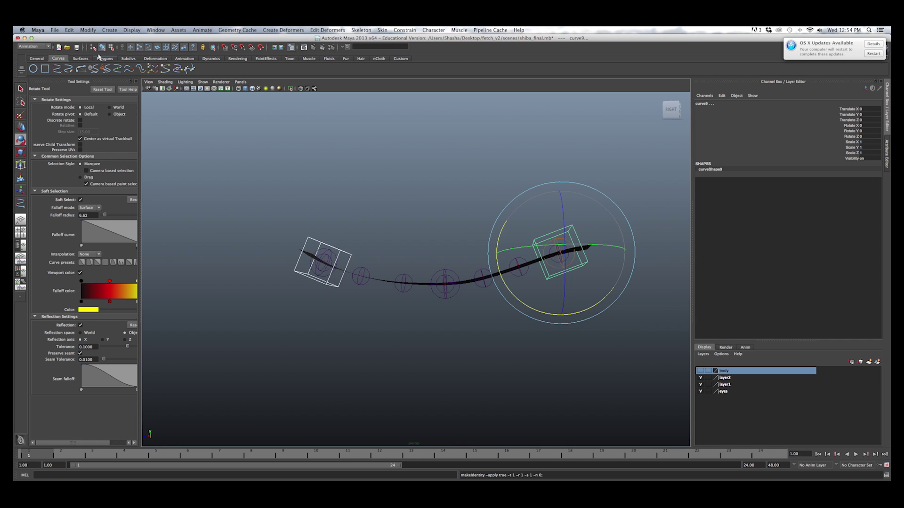
- Create a NURBS circle and snap it onto the middle joint of the spine ribbon
alt+drag(374, 176, 372, 222)
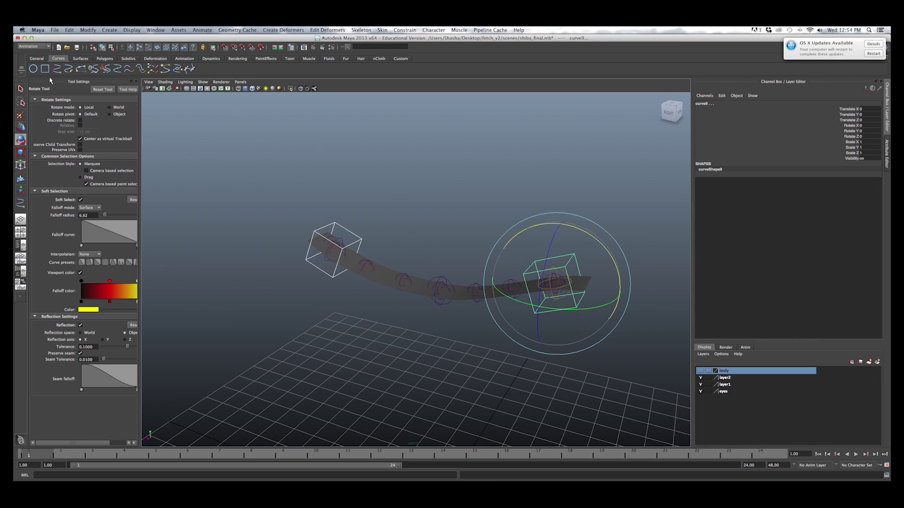
click(33, 68)
alt+middle_drag(392, 353, 395, 167)
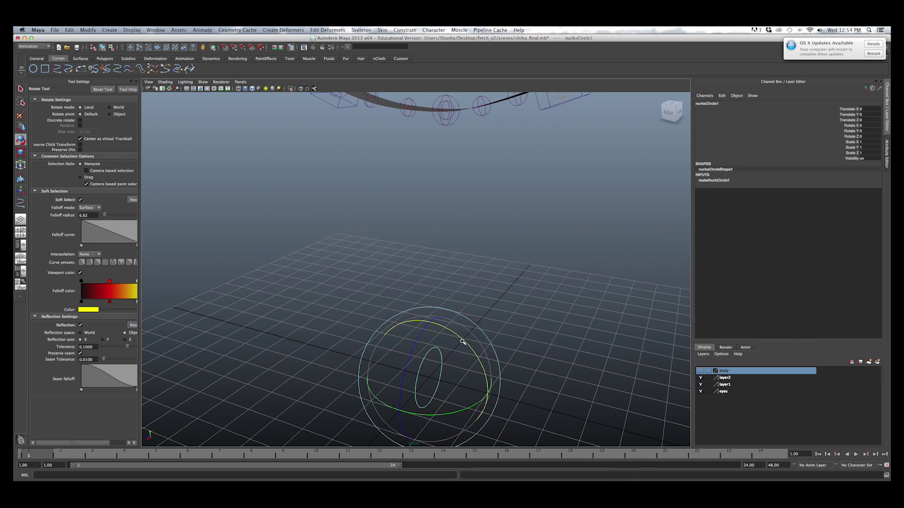
alt+middle_drag(467, 337, 474, 356)
alt+right_drag(677, 223, 461, 304)
alt+middle_drag(459, 308, 475, 335)
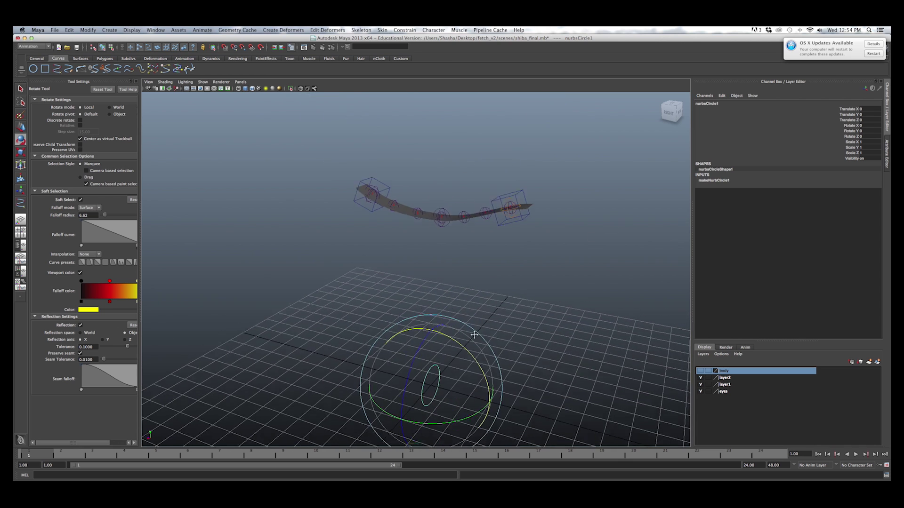
alt+right_drag(475, 335, 458, 319)
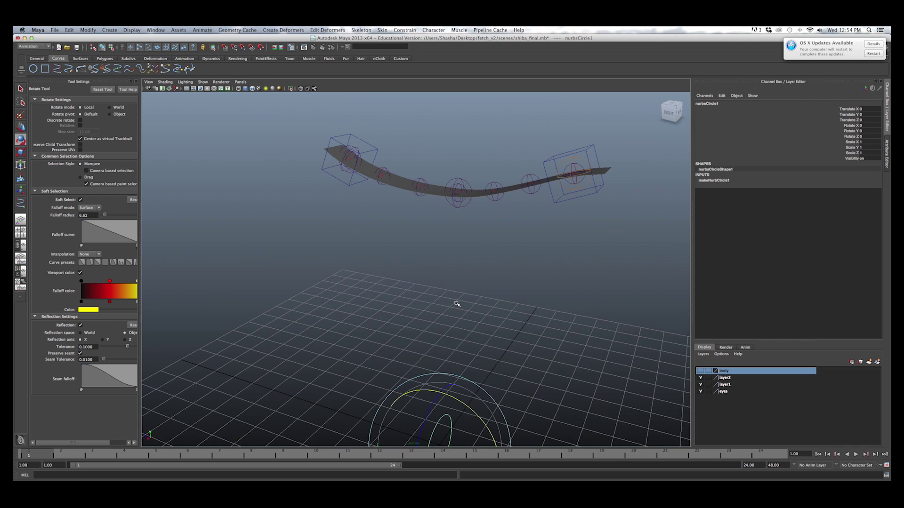
alt+middle_drag(458, 318, 458, 324)
key(w)
key(v)
middle_drag(464, 211, 459, 200)
- Scale the middle circle control uniformly to about 0.95, checking its size against the body mesh
alt+drag(458, 200, 501, 253)
alt+right_drag(500, 253, 455, 269)
alt+drag(444, 268, 413, 233)
key(r)
mouse_move(413, 233)
alt+mouse_down()
mouse_move(433, 241)
mouse_move(426, 231)
alt+mouse_up()
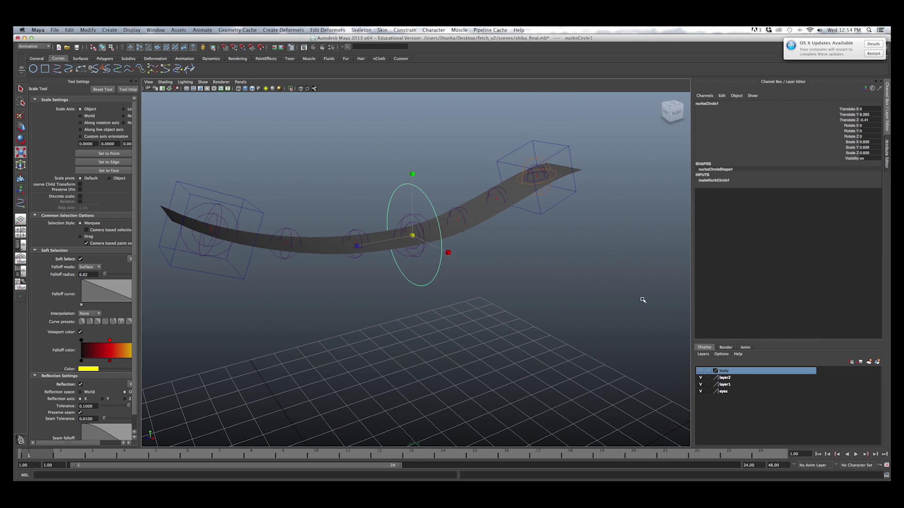
click(700, 371)
click(700, 371)
alt+drag(563, 326, 461, 275)
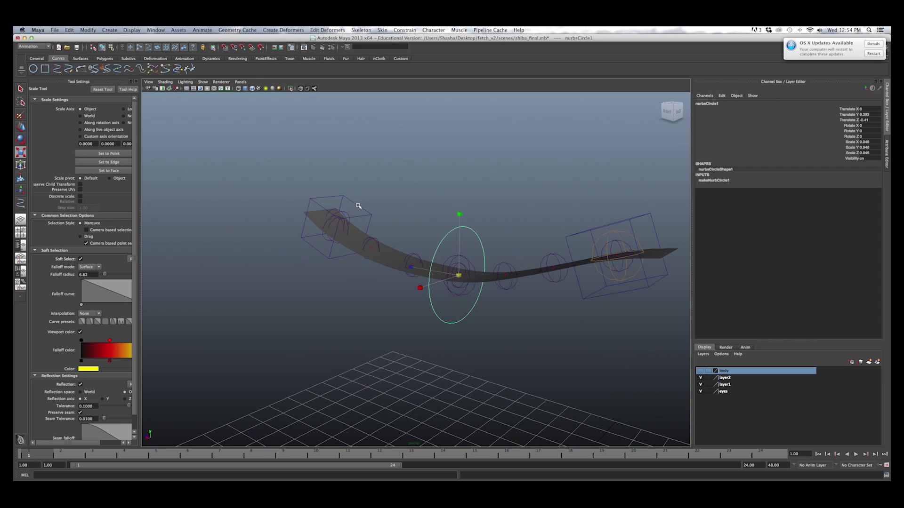
- Scale the front box control uniformly to about 1.22 and the rear box control to about 1.18
click(347, 219)
drag(338, 226, 360, 225)
click(589, 237)
drag(618, 255, 548, 229)
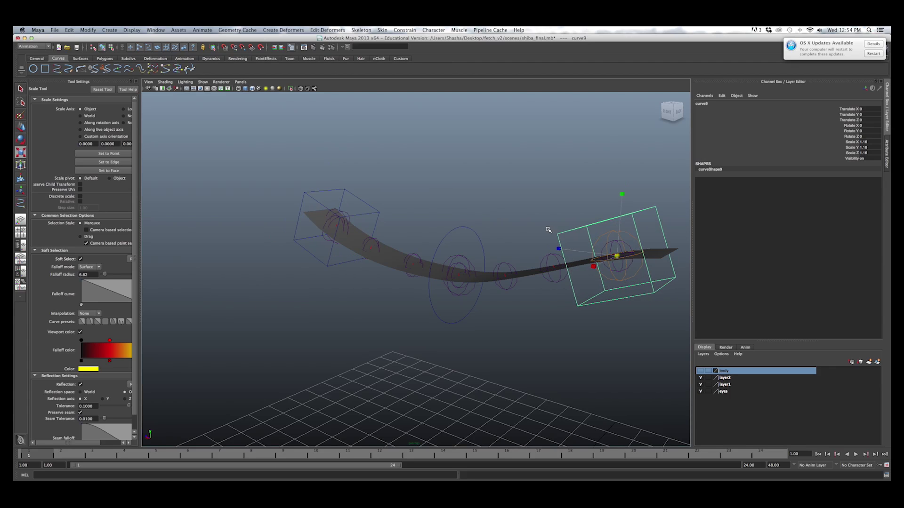
- Freeze the transformations of both box controls and the middle circle control together
shift+click(466, 226)
shift+click(347, 200)
click(88, 30)
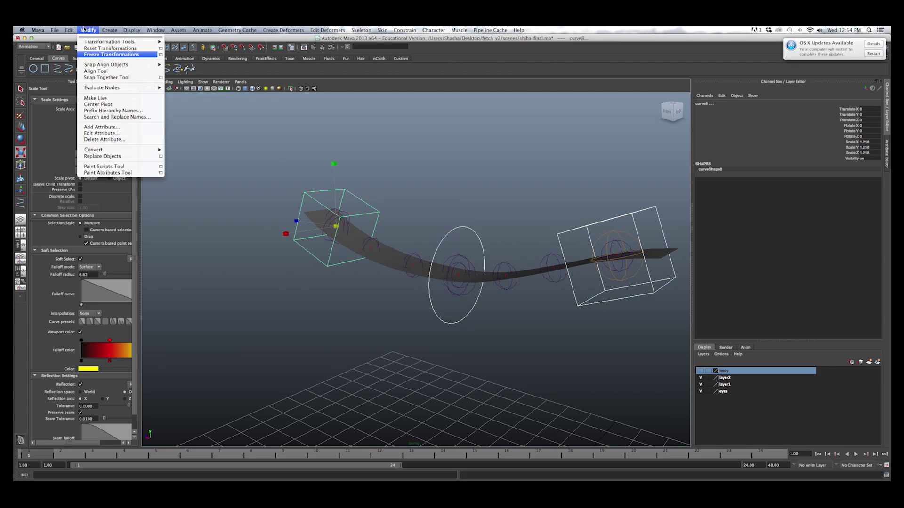
click(103, 54)
- Rename the rear box control to spineBase_ctrl
scroll(627, 211, down, 3)
click(578, 227)
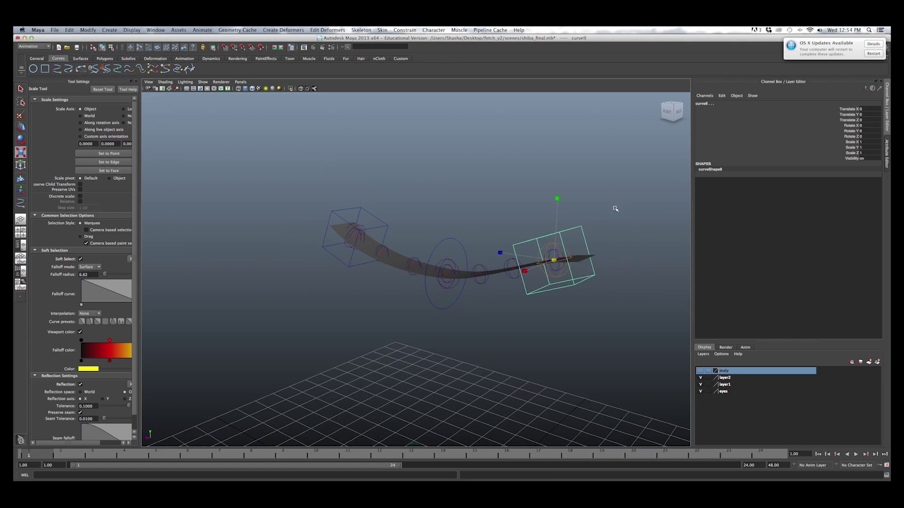
double_click(706, 103)
text(spineBase_ctrl)
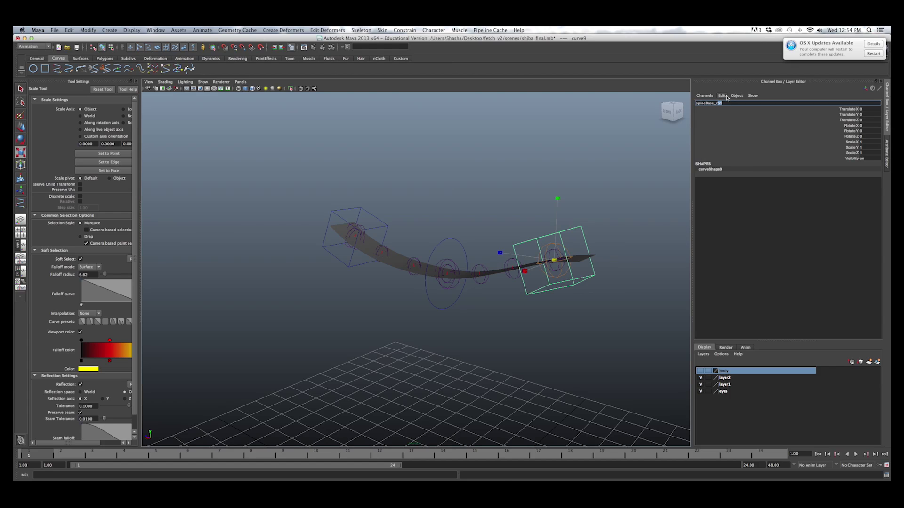
key(Return)
- Rename the middle circle control to spineMid_ctrl
alt+drag(444, 220, 456, 229)
click(459, 240)
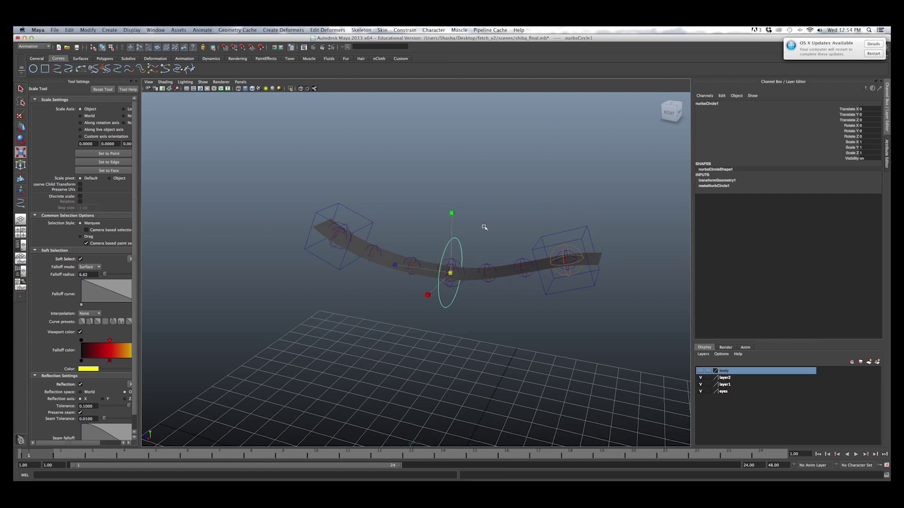
click(723, 104)
text(s)
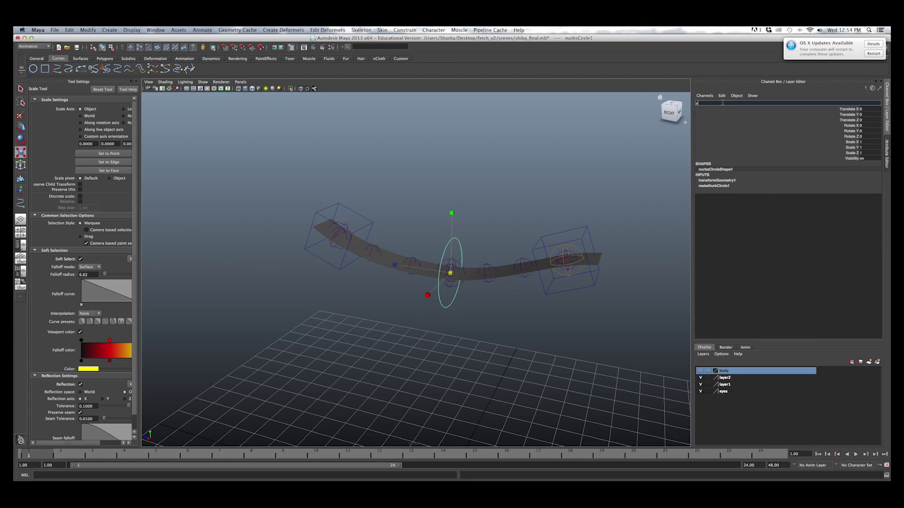
text(pineMid_ctrl)
key(Return)
- Rename the front box control to spineTip_ctrl
click(324, 209)
click(704, 103)
text(spineTi)
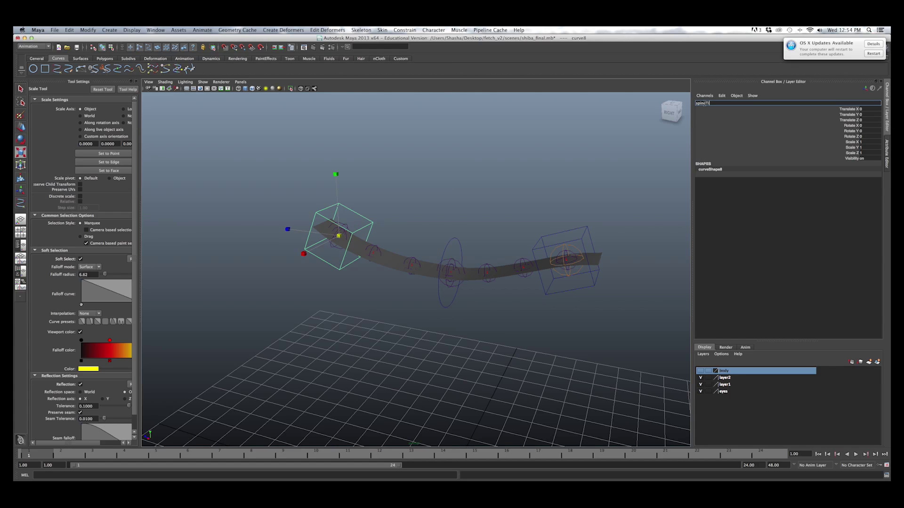
key(Return)
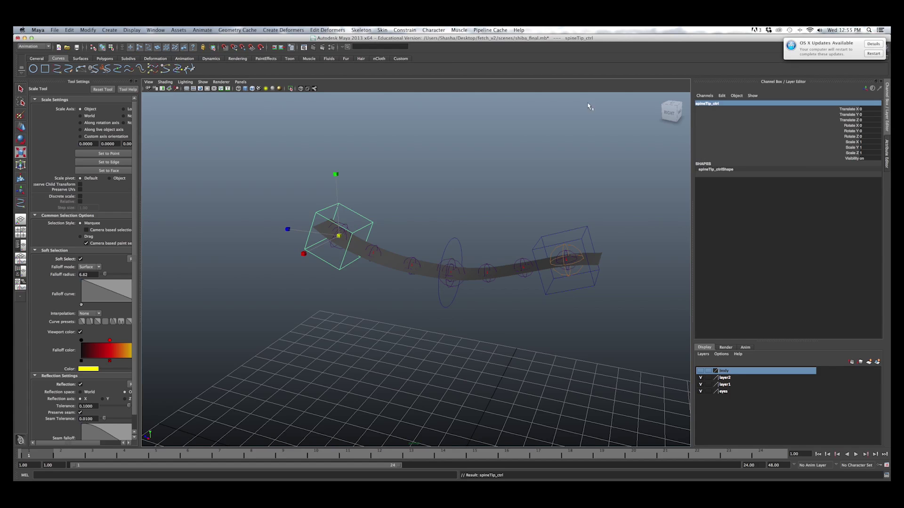
- Parent the front joint spine2_pose_jnt under spineTip_ctrl
alt+drag(394, 191, 400, 256)
alt+right_drag(400, 256, 492, 241)
click(527, 205)
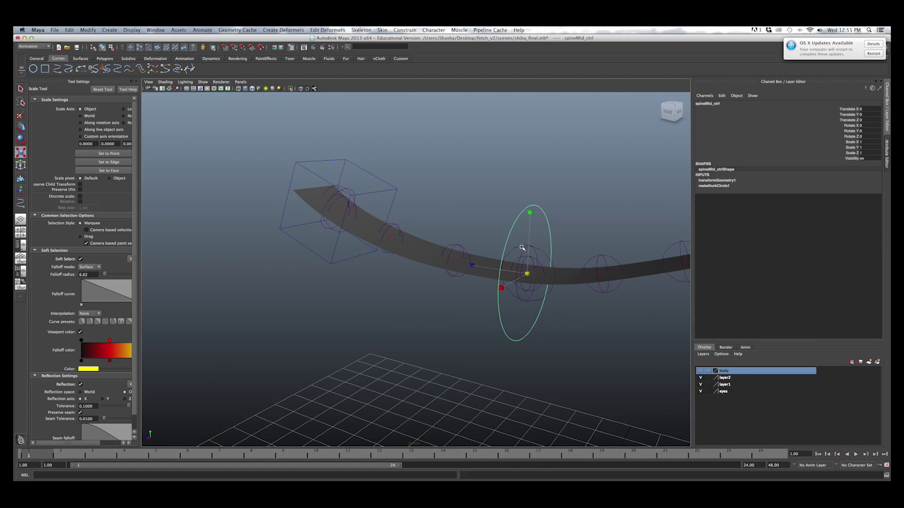
click(521, 247)
click(517, 217)
alt+right_drag(440, 218, 378, 215)
alt+drag(379, 214, 419, 220)
click(347, 226)
alt+middle_drag(346, 225, 382, 250)
alt+right_drag(382, 250, 442, 289)
alt+drag(399, 260, 384, 245)
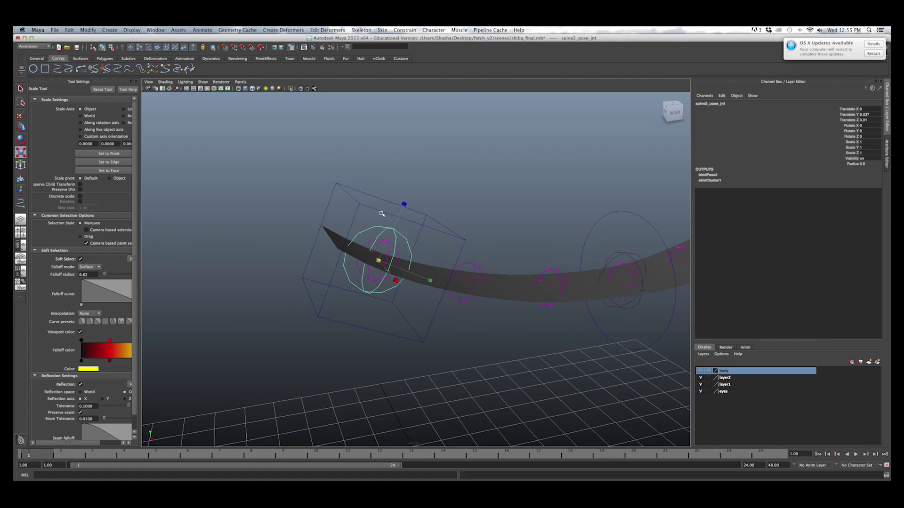
shift+click(384, 211)
- Parent spine3_pose_jnt under spineMid_ctrl and spine1_pose_jnt under spineBase_ctrl
alt+drag(395, 210, 583, 278)
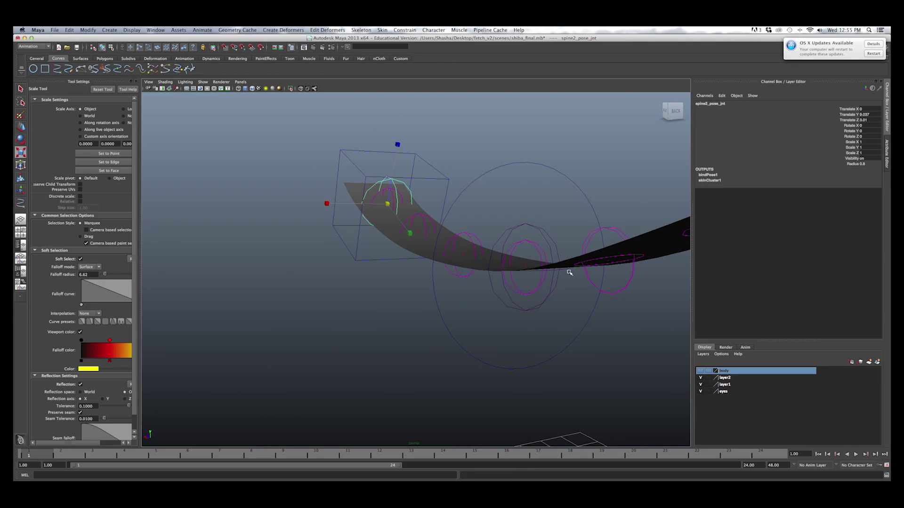
click(534, 231)
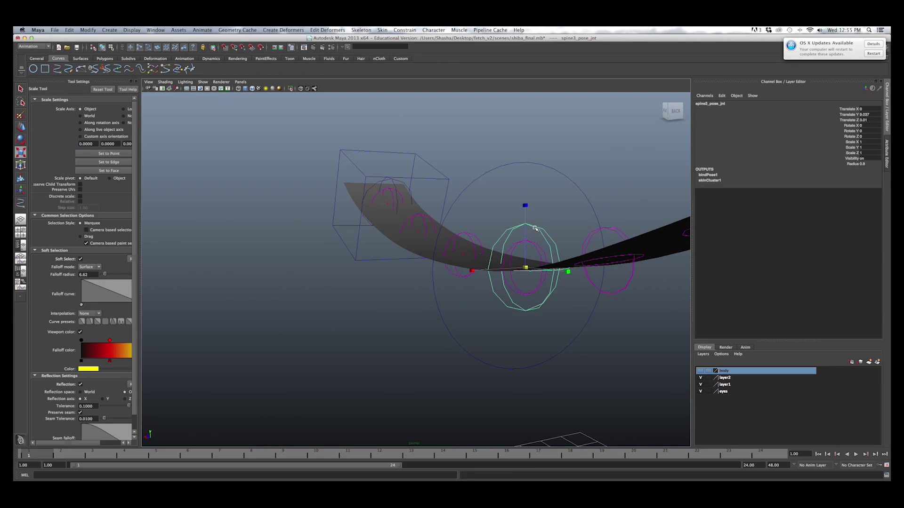
click(550, 169)
key(ctrl+z)
alt+drag(551, 168, 550, 192)
click(552, 185)
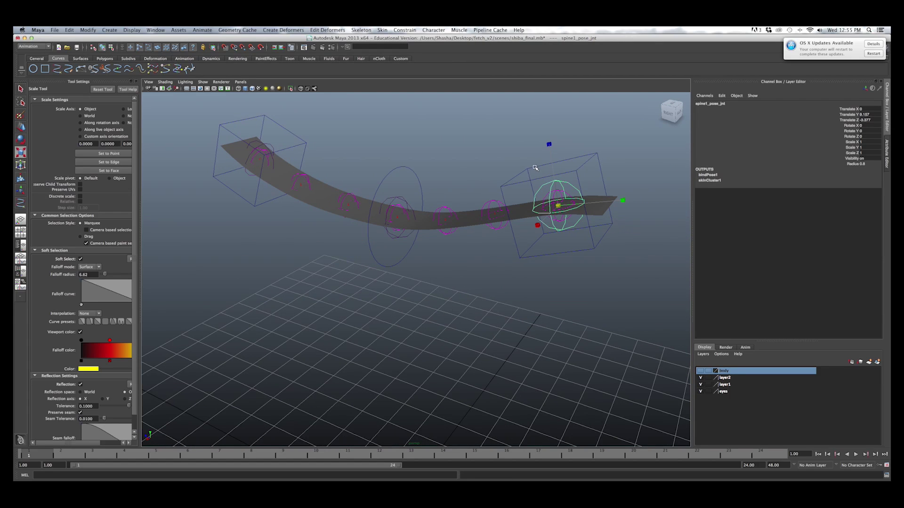
- Test the ribbon by moving spineTip_ctrl, and undo the move
alt+drag(537, 167, 523, 204)
key(w)
click(303, 178)
drag(285, 197, 280, 152)
key(ctrl+z)
- Test the ribbon's middle by moving spineMid_ctrl, and undo the move
alt+drag(304, 210, 321, 204)
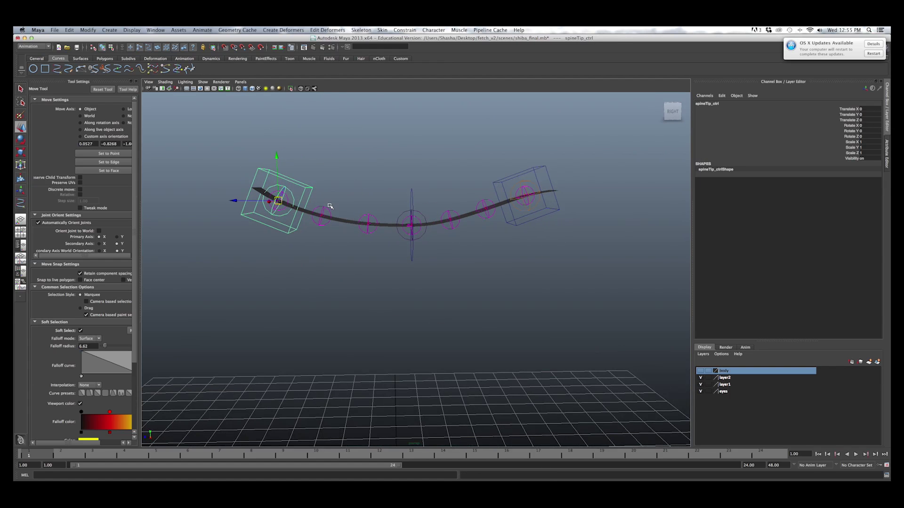
click(407, 187)
drag(408, 188, 430, 152)
key(ctrl+z)
- Test the front spine bend again with spineTip_ctrl from a wider view, and undo the move
alt+drag(443, 190, 453, 241)
alt+right_drag(454, 240, 446, 268)
click(255, 145)
alt+right_drag(263, 153, 284, 163)
alt+middle_drag(285, 165, 298, 137)
alt+middle_drag(444, 188, 442, 227)
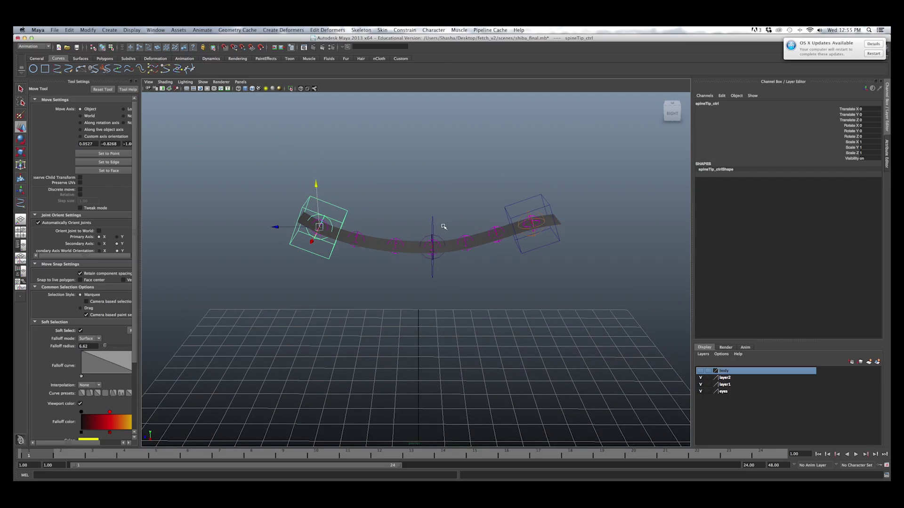
alt+right_drag(595, 219, 464, 258)
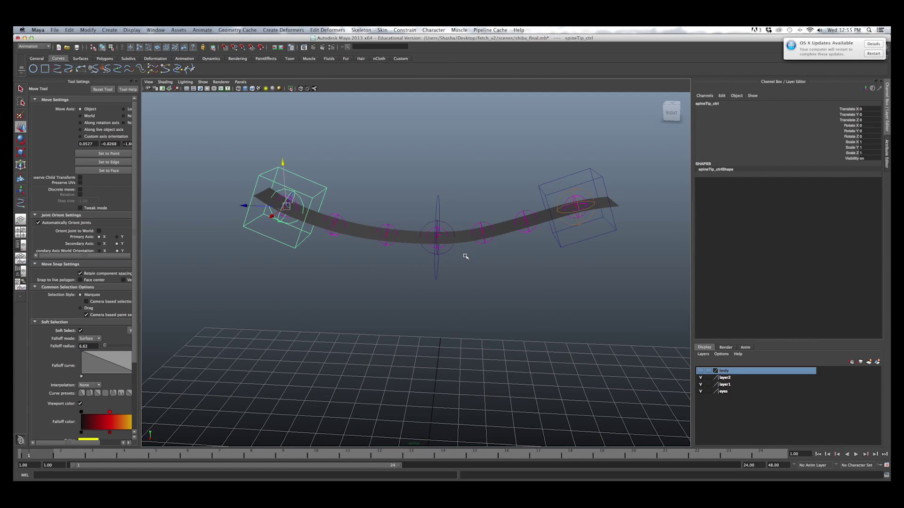
alt+right_drag(313, 202, 316, 200)
alt+middle_drag(316, 200, 321, 212)
mouse_move(310, 224)
mouse_down()
mouse_move(306, 196)
mouse_move(359, 203)
mouse_move(353, 195)
mouse_move(357, 224)
mouse_move(334, 208)
mouse_move(321, 223)
mouse_up()
key(super+z)
key(super+z)
- Test the rear end of the ribbon by moving spineBase_ctrl, and undo the moves
click(525, 208)
drag(555, 221, 545, 177)
key(super+z)
key(super+z)
key(super+z)
key(super+z)
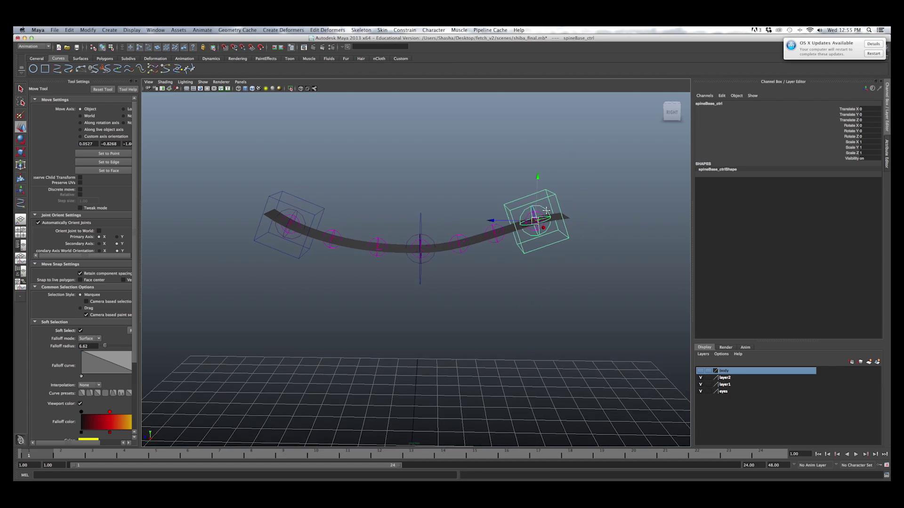
- Try pulling spineBase_ctrl far up and backward to stretch the ribbon, and undo the move
drag(532, 221, 584, 114)
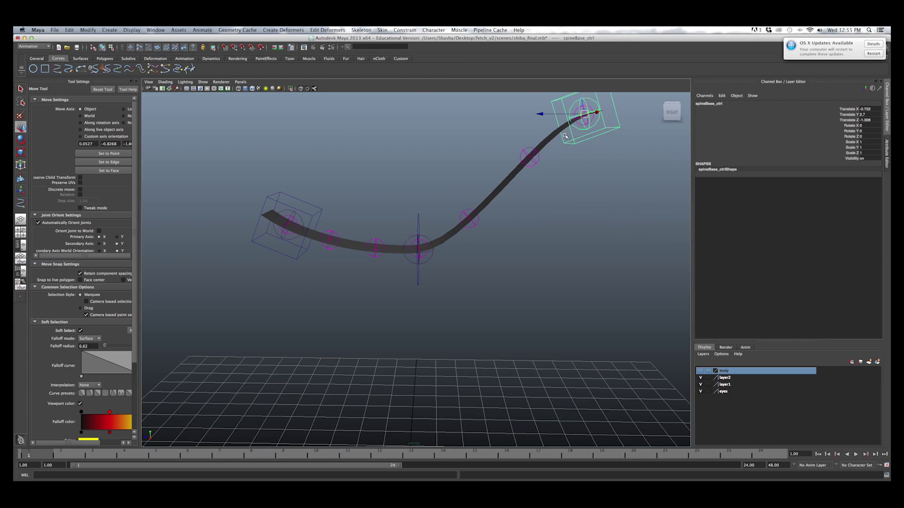
alt+middle_drag(523, 235, 501, 246)
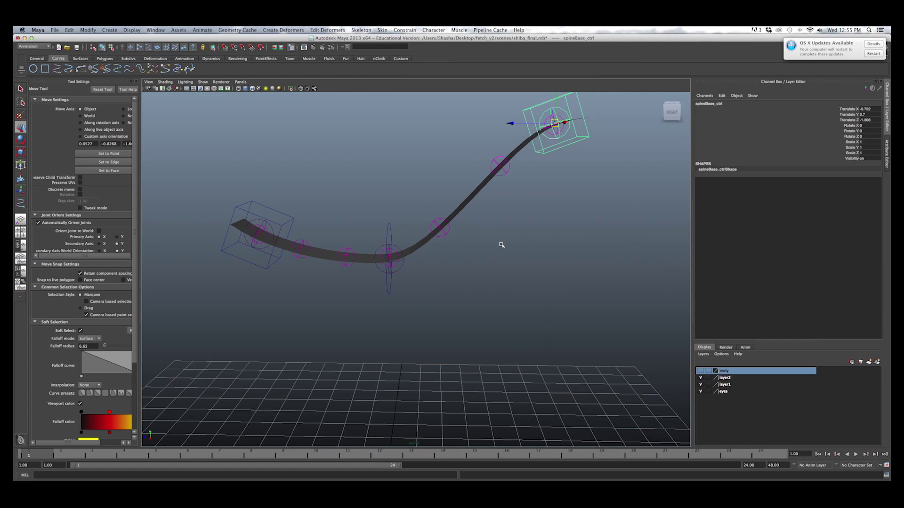
key(super+z)
- Try raising spineBase_ctrl by about 1.8 units in Y from a closer view, and undo the move
alt+drag(501, 246, 464, 250)
alt+right_drag(464, 250, 494, 239)
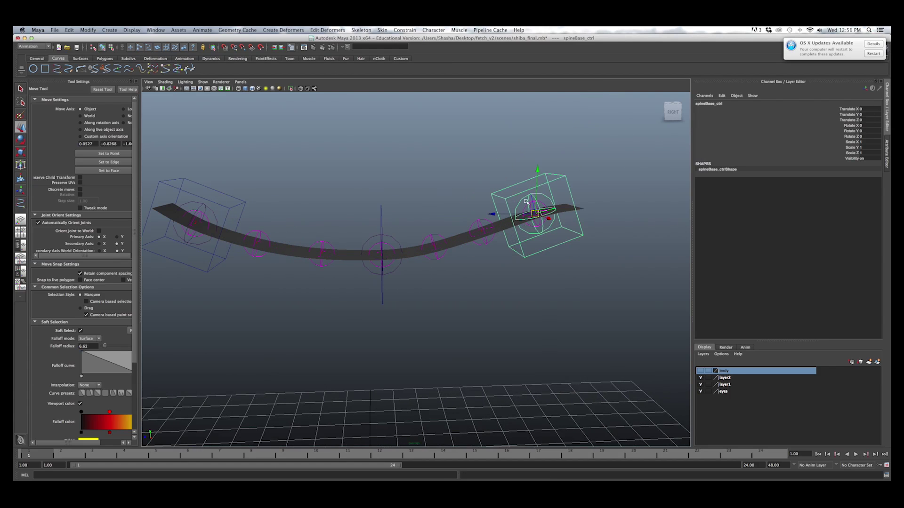
drag(535, 215, 534, 119)
alt+right_drag(533, 118, 519, 125)
alt+middle_drag(519, 124, 530, 147)
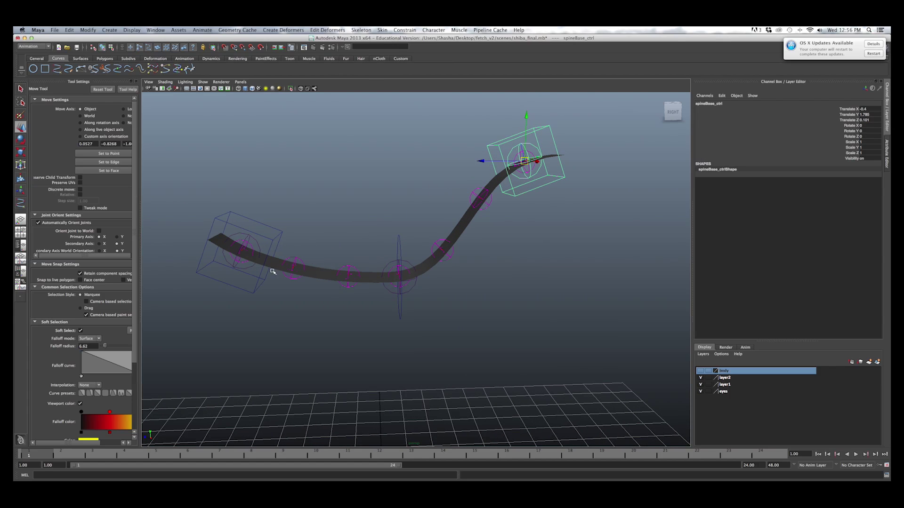
mouse_move(522, 150)
alt+mouse_down()
mouse_move(517, 165)
mouse_move(508, 155)
alt+mouse_up()
key(super+z)
- Raise spineBase_ctrl by about 1.6 units in Y to bend the rear of the spine ribbon
alt+drag(508, 249, 535, 161)
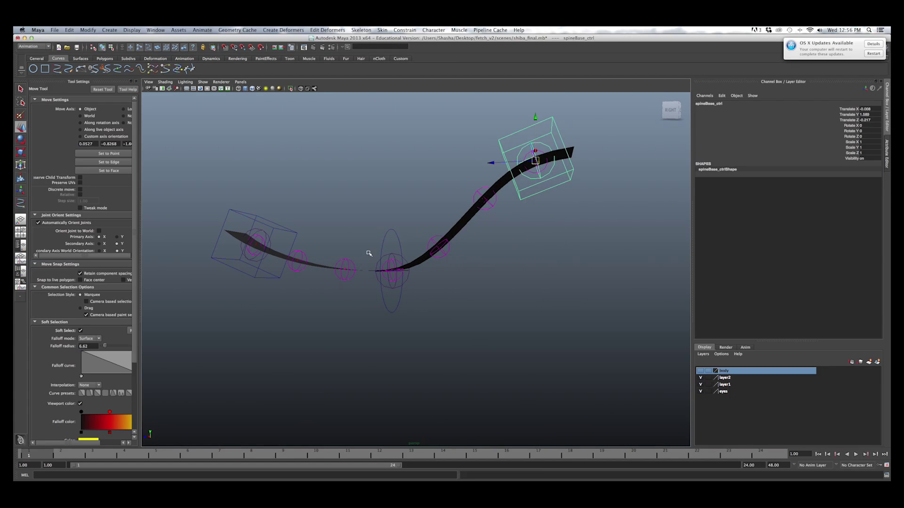
- Try moving spineMid_ctrl along the raised ribbon, and undo this move together with the earlier raise of spineBase_ctrl
click(385, 234)
drag(390, 271, 413, 272)
key(super+z)
key(super+z)
key(super+z)
key(super+z)
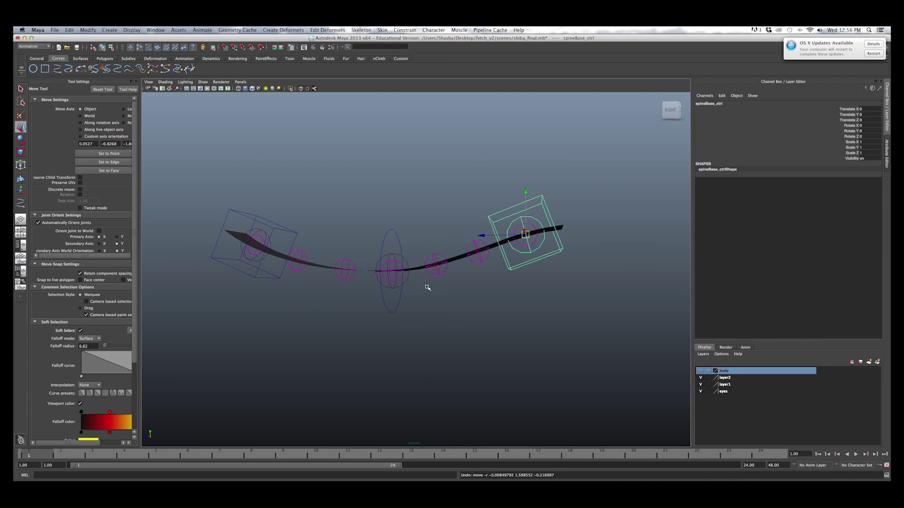
- Examine the ribbon at rest and the position of spineMid_ctrl between the two end controls
scroll(439, 294, up, 5)
alt+middle_drag(439, 295, 454, 310)
scroll(454, 311, down, 3)
click(412, 245)
alt+drag(411, 245, 413, 250)
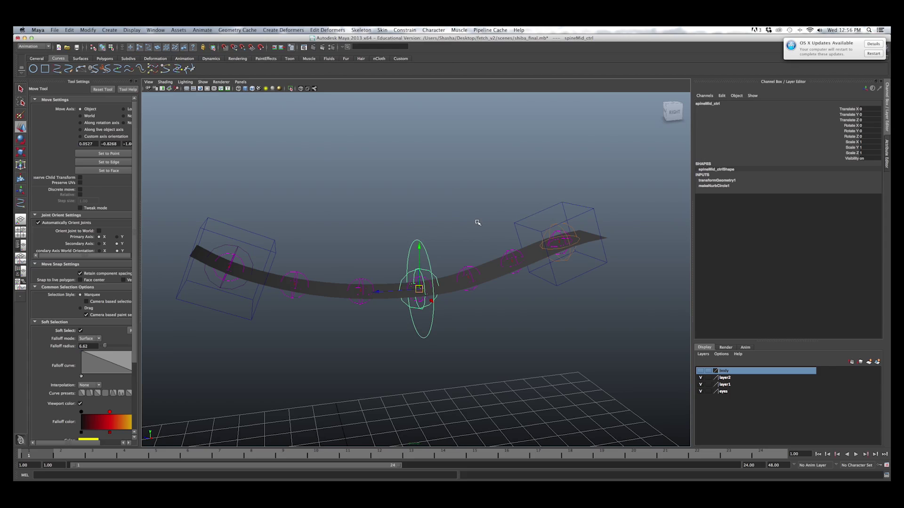
alt+drag(349, 230, 516, 228)
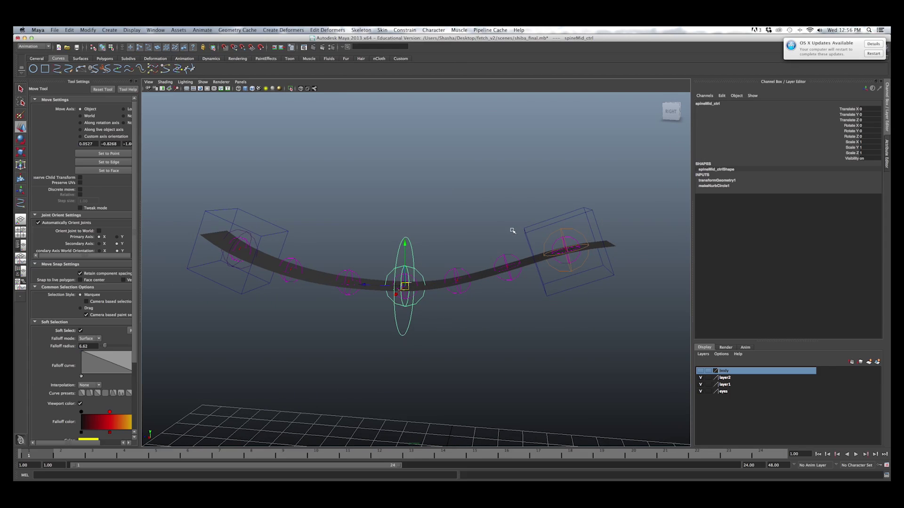
scroll(481, 244, up, 4)
alt+drag(452, 222, 455, 238)
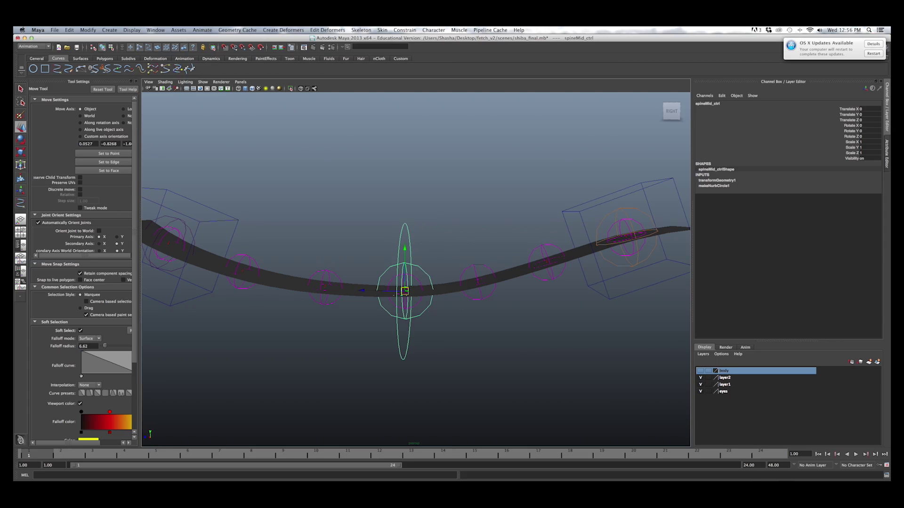
- Open the Outliner, enlarge it to show the whole spine hierarchy, and select spineTip_ctrl in it
click(758, 487)
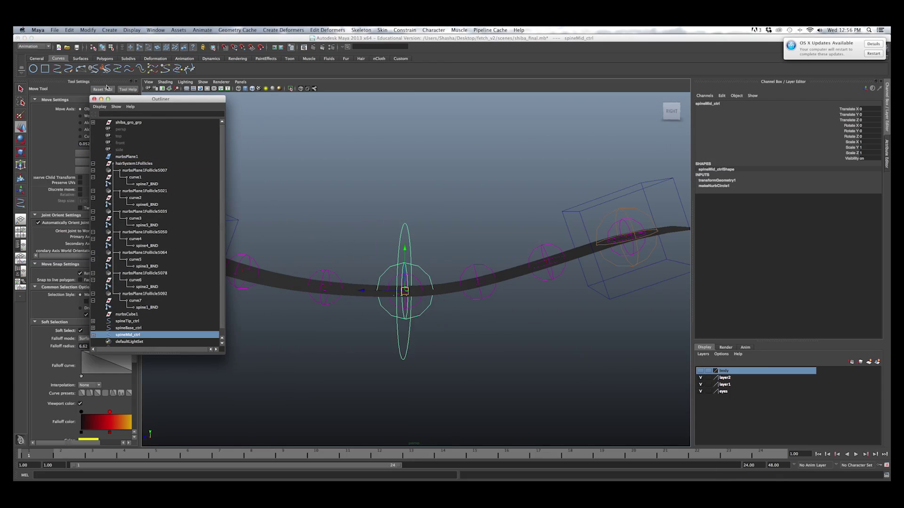
drag(117, 104, 60, 61)
drag(166, 304, 199, 408)
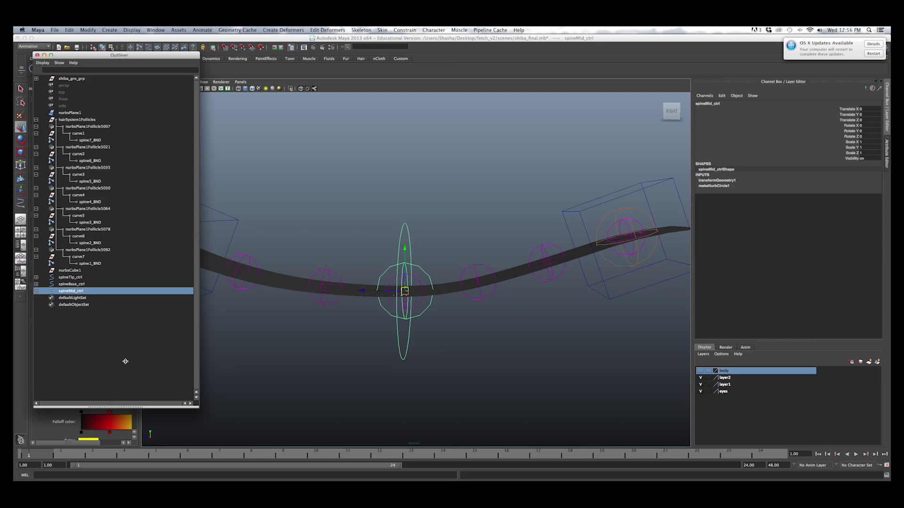
click(80, 281)
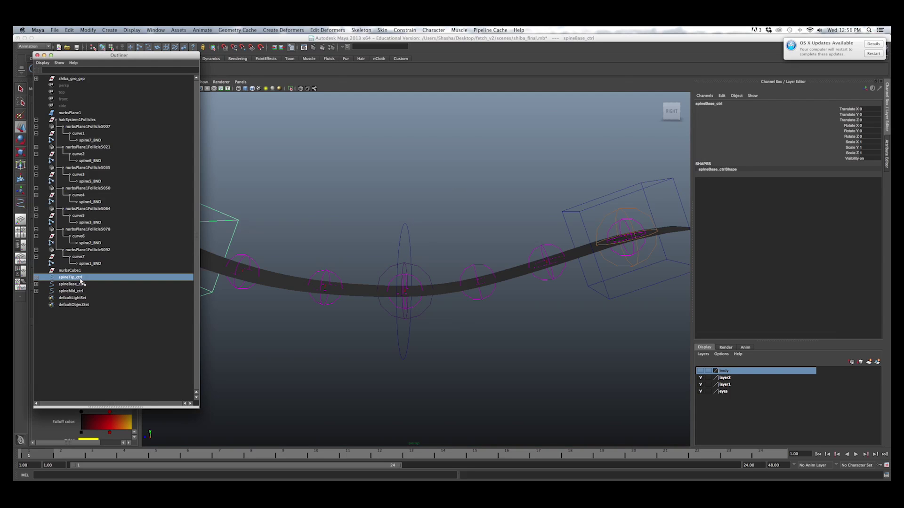
scroll(365, 235, down, 5)
alt+middle_drag(366, 234, 387, 245)
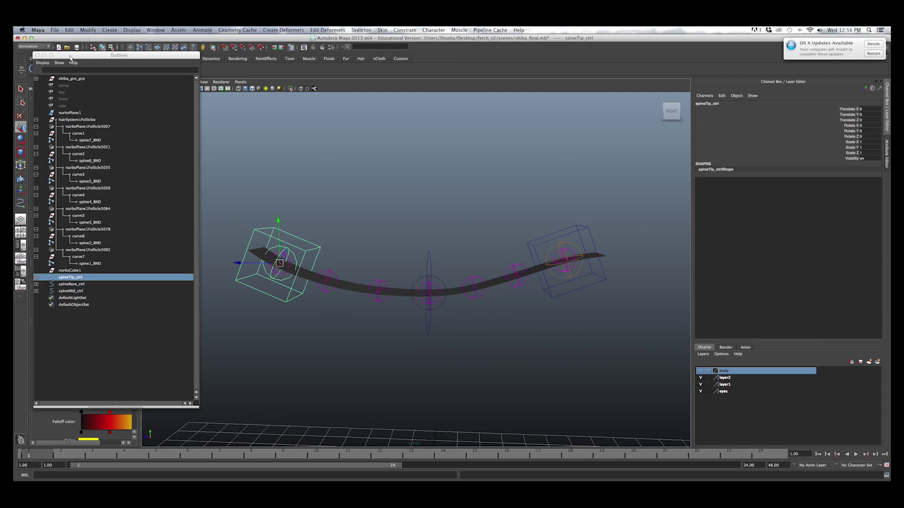
drag(58, 56, 46, 91)
- Inspect spineMid_ctrl from several angles and compare it with spineBase_ctrl and spineTip_ctrl at the ribbon's ends
scroll(396, 294, up, 5)
mouse_move(395, 295)
alt+mouse_down()
mouse_move(411, 298)
mouse_move(398, 305)
alt+mouse_up()
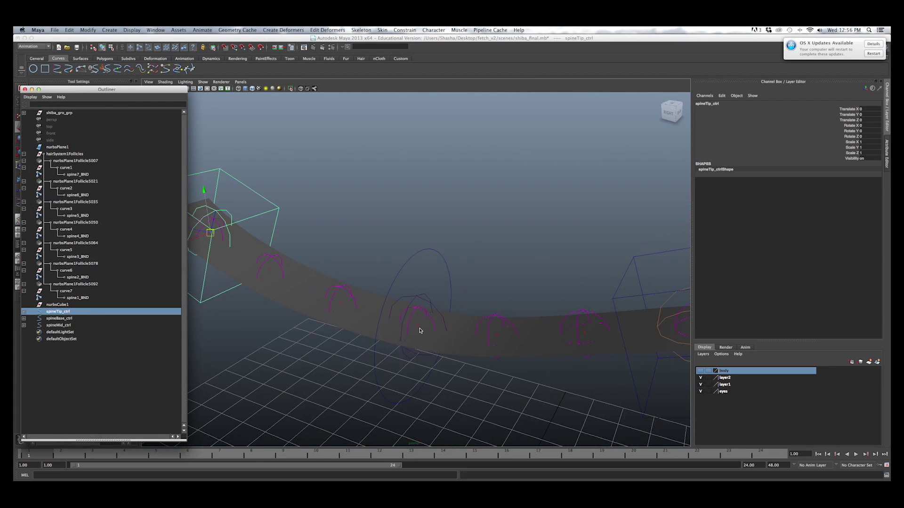
click(435, 267)
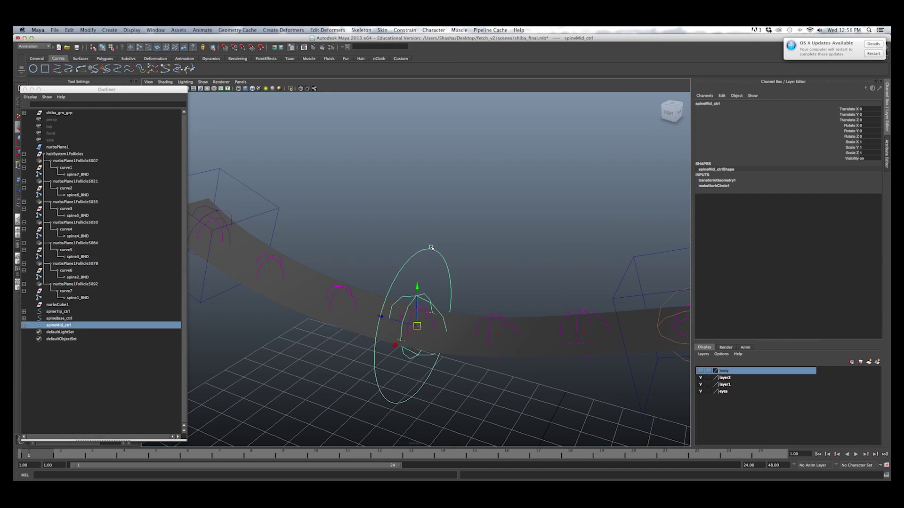
alt+drag(432, 246, 454, 255)
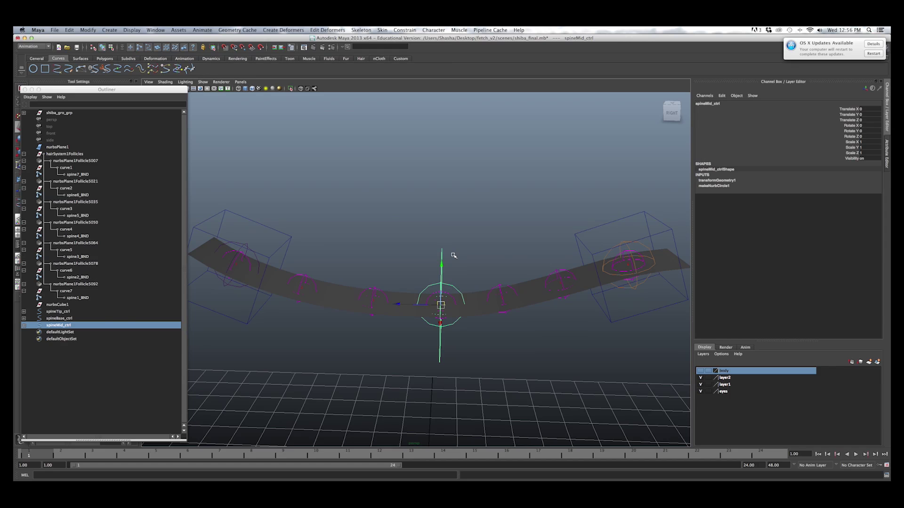
alt+drag(453, 255, 431, 276)
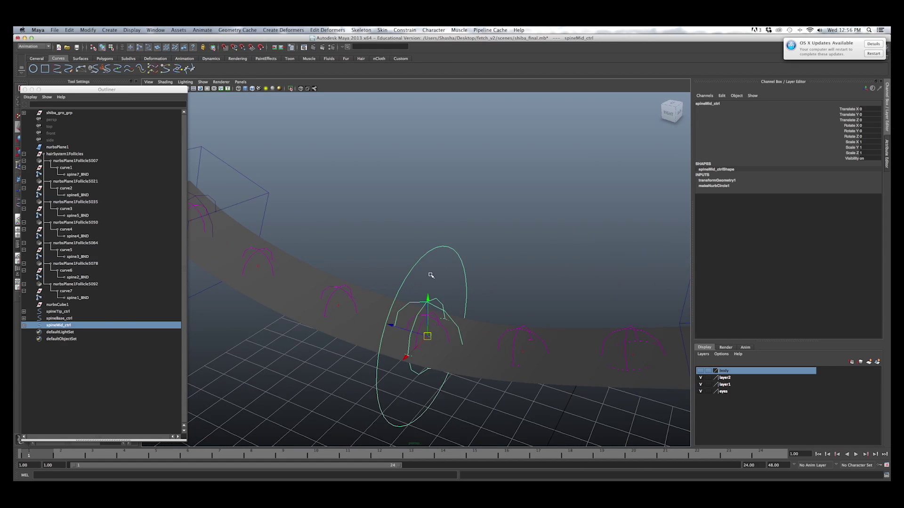
click(440, 231)
mouse_move(445, 236)
alt+mouse_down()
mouse_move(450, 248)
mouse_move(447, 242)
alt+mouse_up()
click(448, 243)
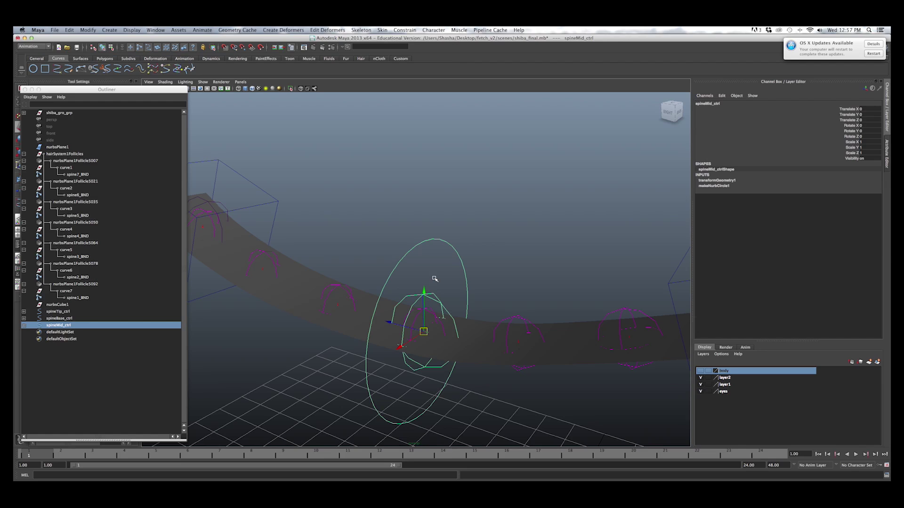
scroll(453, 241, down, 3)
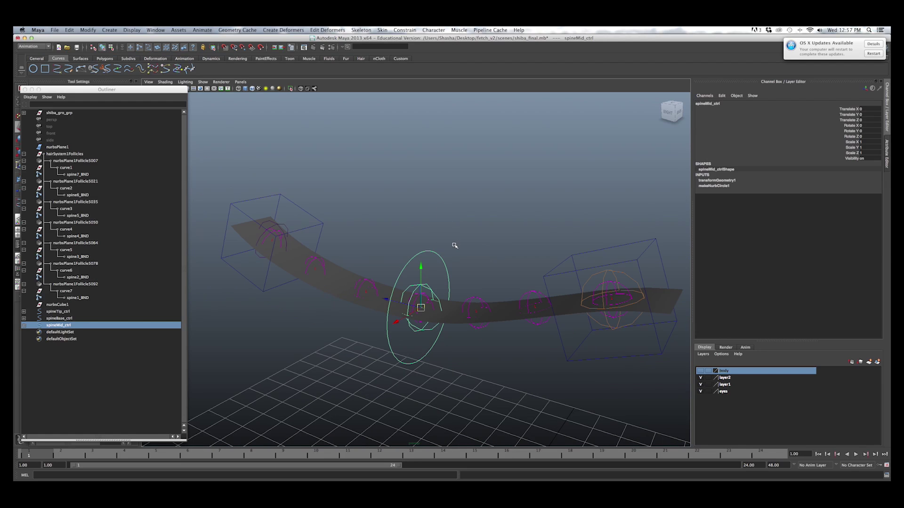
click(565, 259)
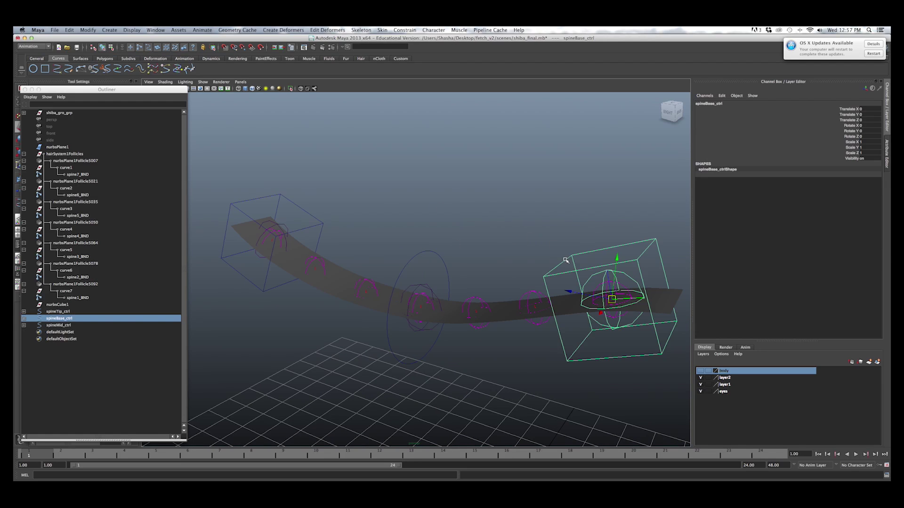
click(296, 203)
alt+drag(514, 268, 571, 244)
click(426, 242)
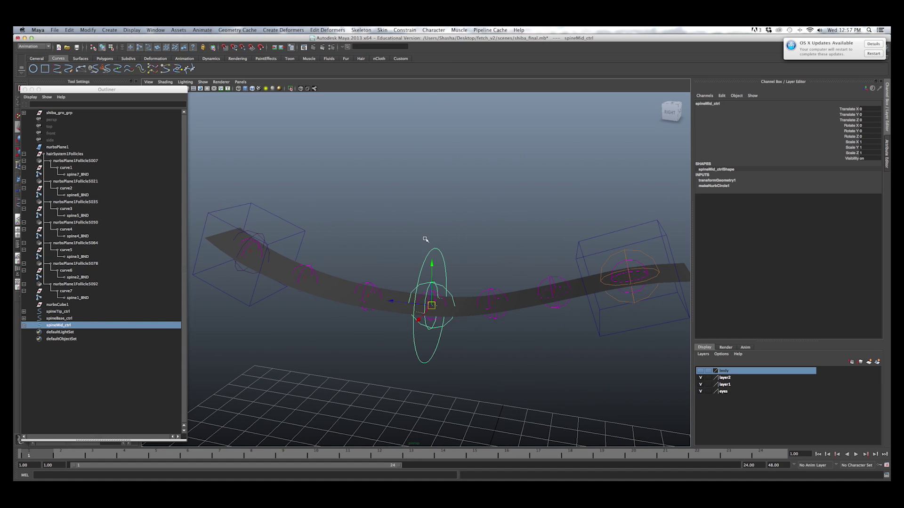
- Point-constrain spineMid_ctrl to both spineBase_ctrl and spineTip_ctrl on all axes, with Maintain offset on and a weight of 1
click(579, 253)
shift+click(303, 231)
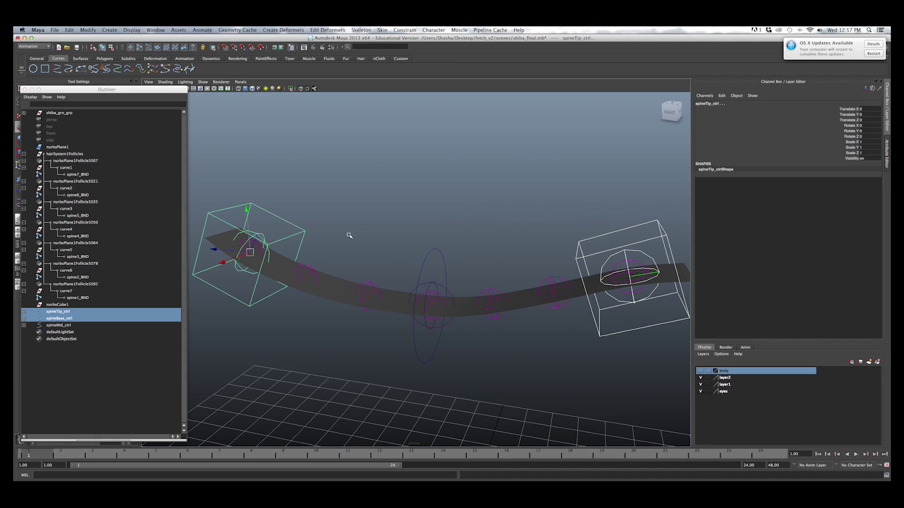
shift+click(425, 254)
click(398, 31)
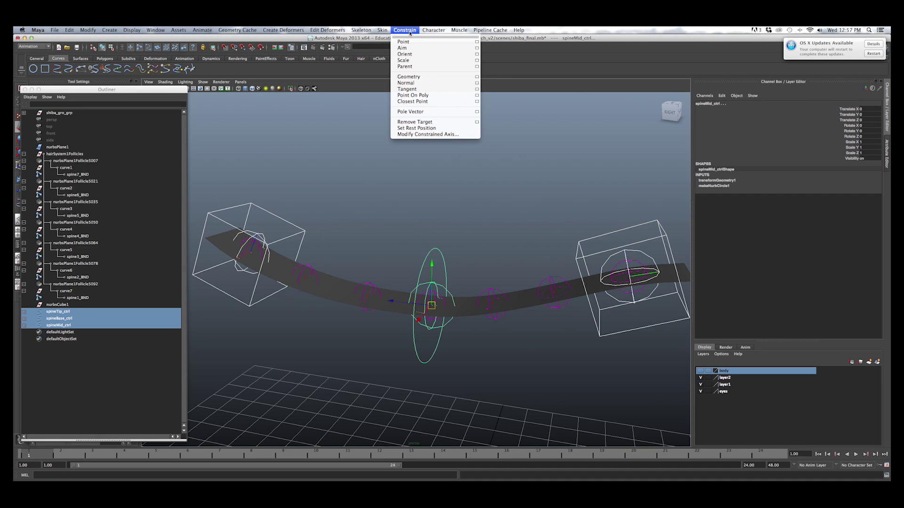
click(477, 45)
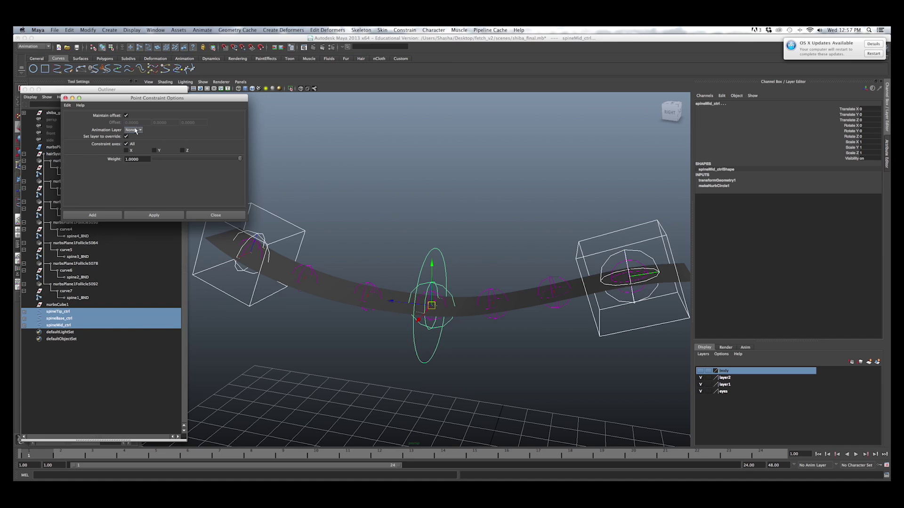
click(116, 213)
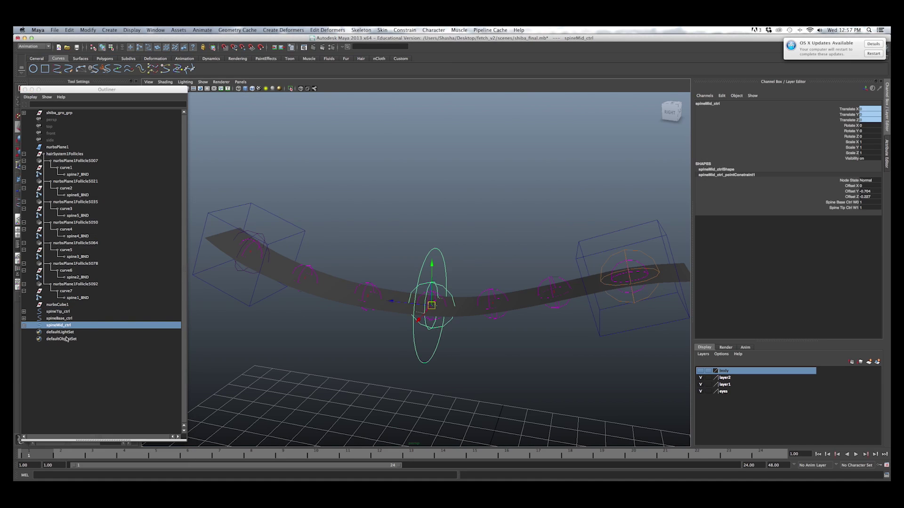
- Expand spineMid_ctrl in the hierarchy and inspect its point constraint's base and tip weights
click(23, 325)
click(71, 339)
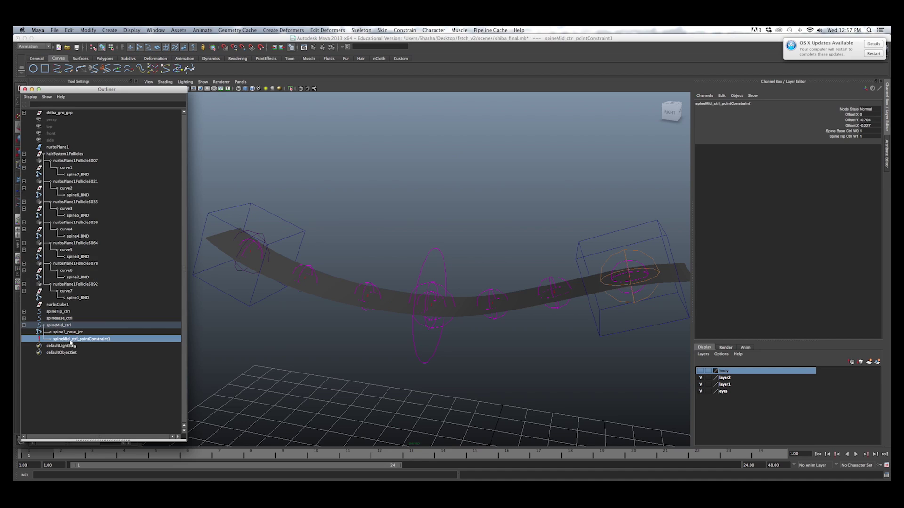
drag(863, 131, 853, 137)
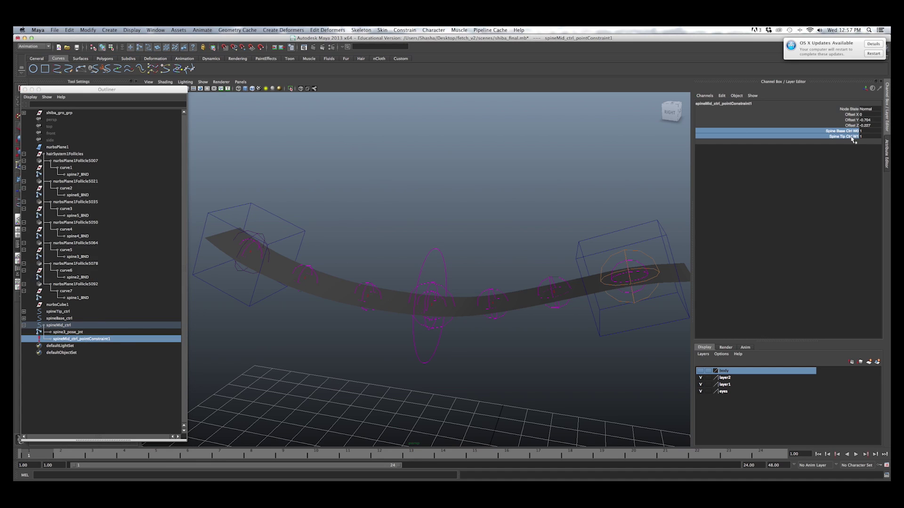
- Test the point constraint by raising spineBase_ctrl about 2.3 units in Y and viewing the whole ribbon
click(657, 222)
drag(633, 233, 612, 112)
alt+right_drag(607, 191, 472, 208)
alt+drag(472, 208, 476, 212)
alt+middle_drag(476, 212, 480, 231)
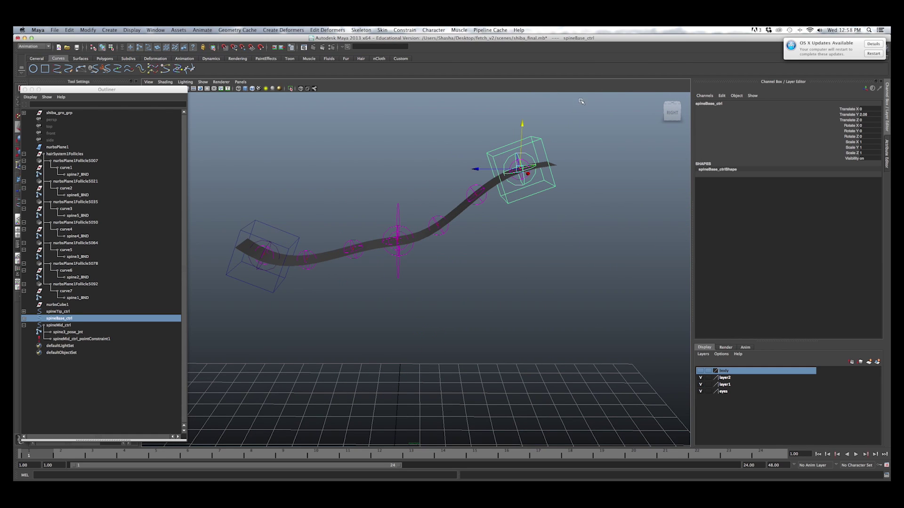
drag(527, 122, 492, 145)
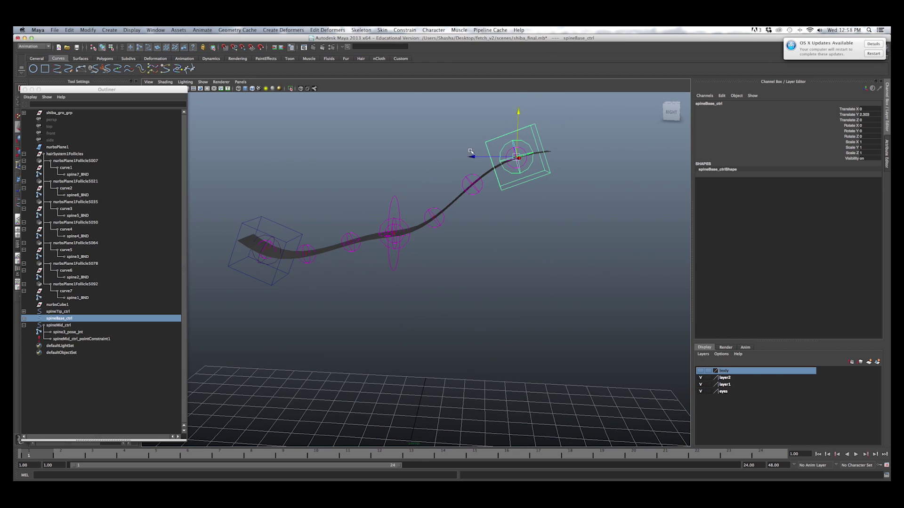
- Try pulling the constrained spineMid_ctrl down twice, nudging spineBase_ctrl after each attempt
click(394, 199)
drag(390, 232, 411, 273)
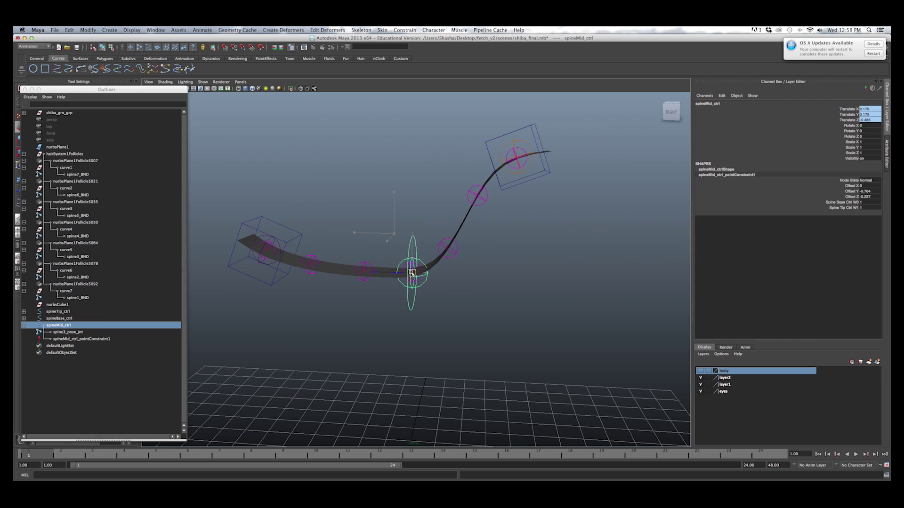
click(495, 140)
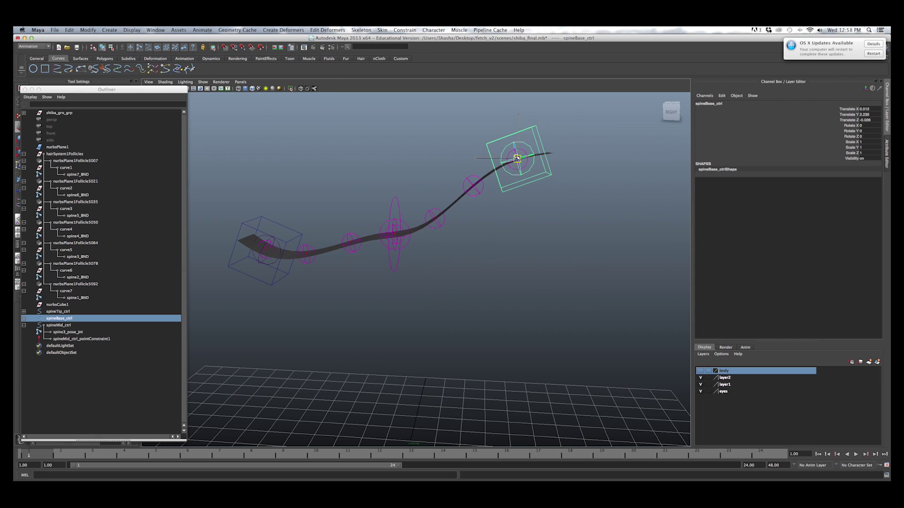
click(393, 207)
drag(395, 232, 401, 262)
click(486, 142)
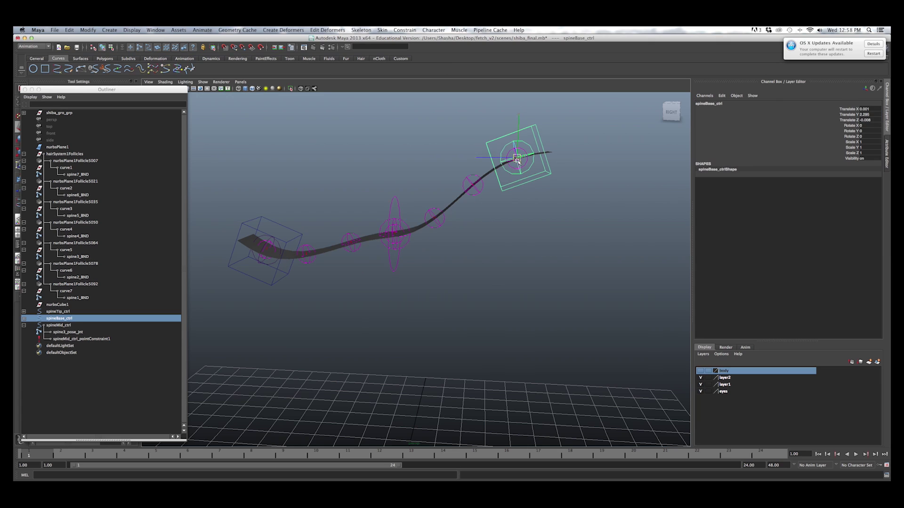
key(ctrl+z)
- Check the constrained translate channels of spineMid_ctrl, move it down and backward, and shift spineBase_ctrl to test whether the offset holds
click(396, 205)
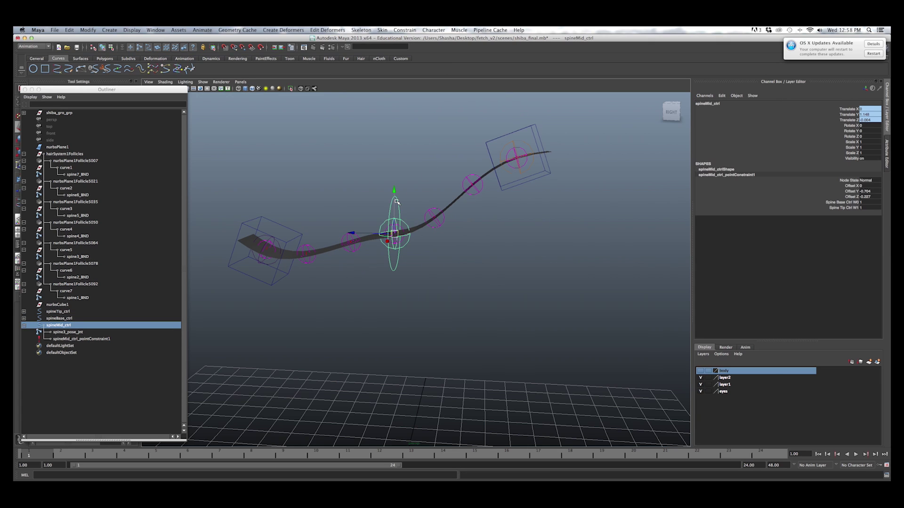
drag(854, 110, 872, 124)
click(792, 154)
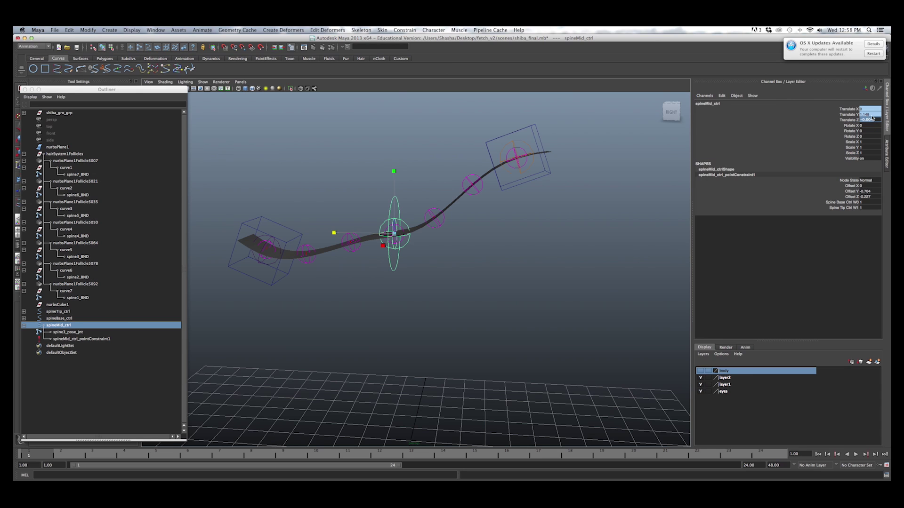
mouse_move(878, 110)
mouse_down()
mouse_move(874, 125)
mouse_move(876, 114)
mouse_up()
key(w)
drag(394, 234, 426, 261)
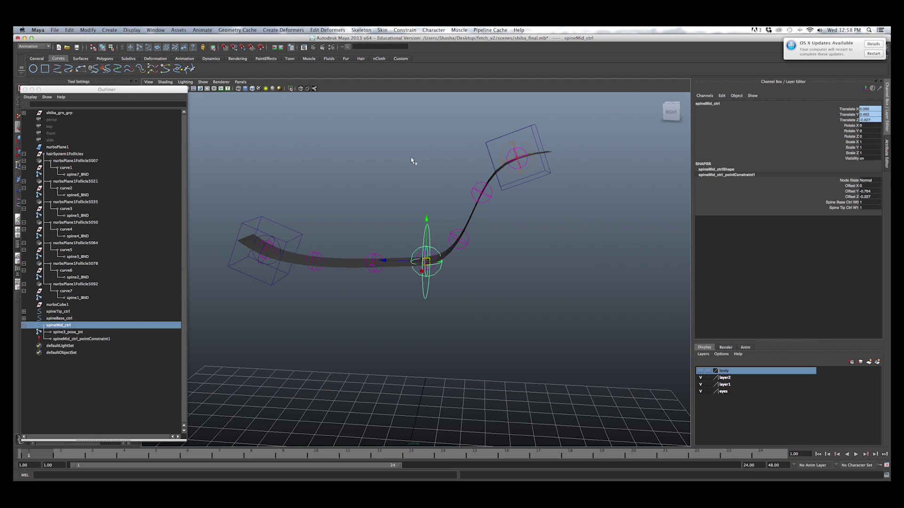
click(521, 130)
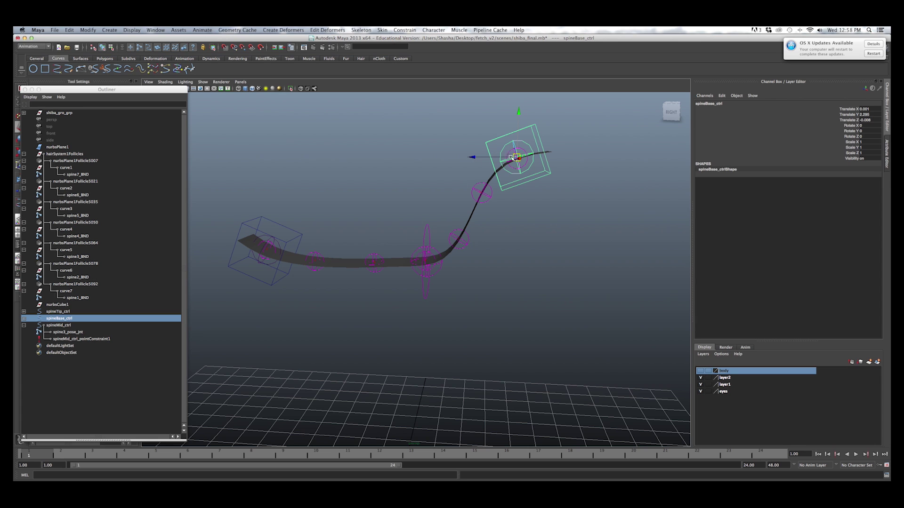
drag(517, 158, 524, 170)
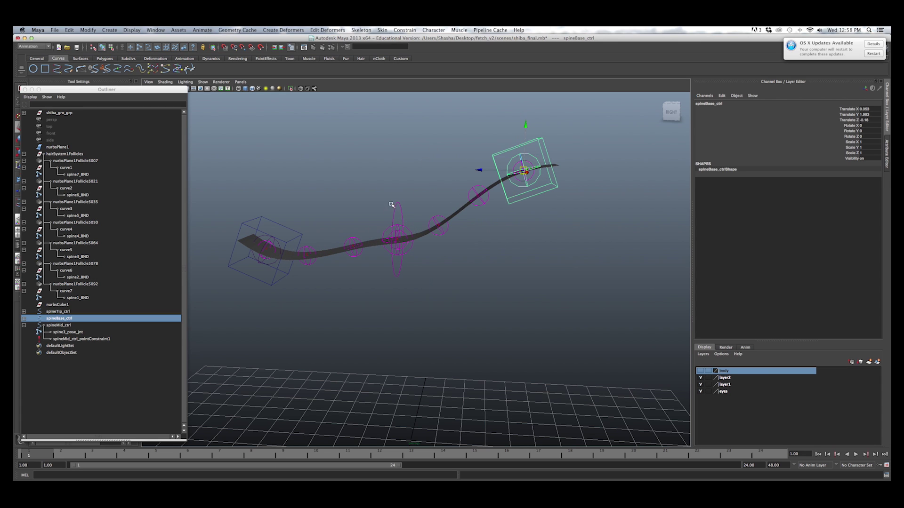
- Undo all the test moves of spineMid_ctrl and spineBase_ctrl back to the ribbon's rest pose
key(ctrl+z)
key(ctrl+z)
key(ctrl+z)
key(ctrl+z)
key(ctrl+z)
key(ctrl+z)
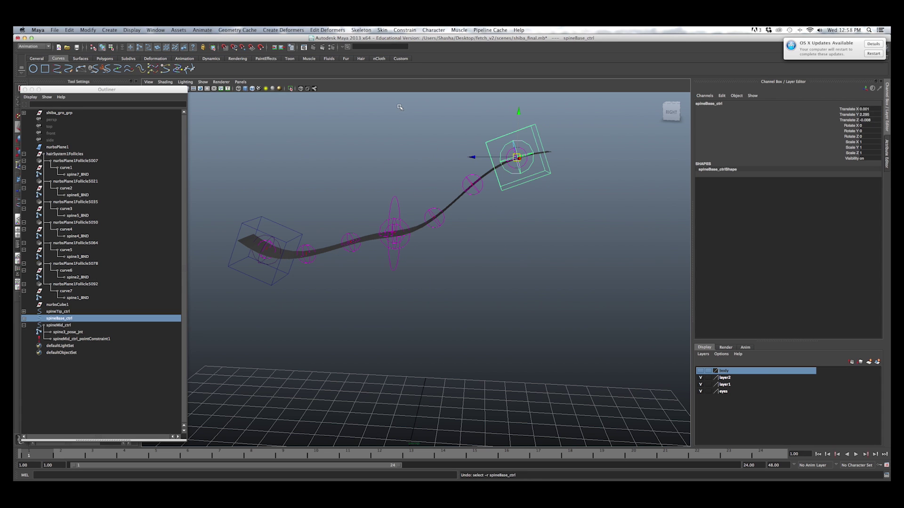
key(ctrl+z)
key(ctrl+z)
key(ctrl+z)
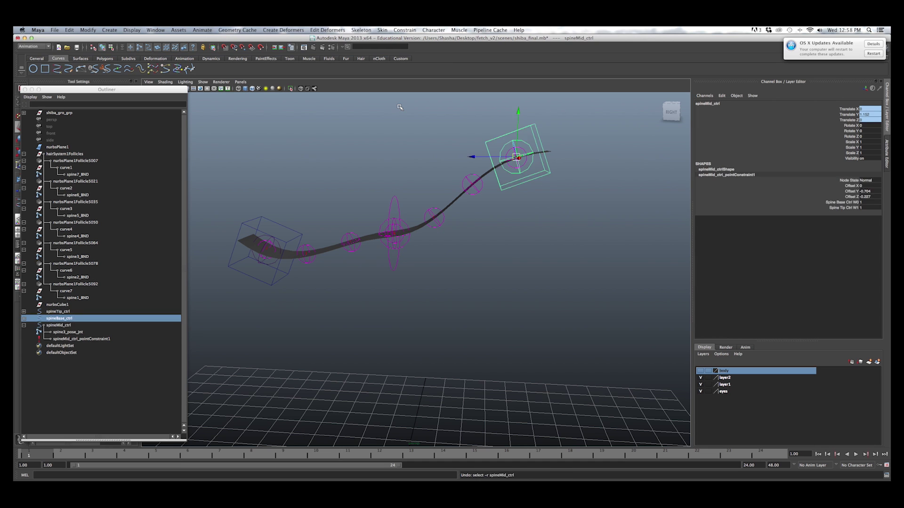
alt+drag(465, 187, 394, 253)
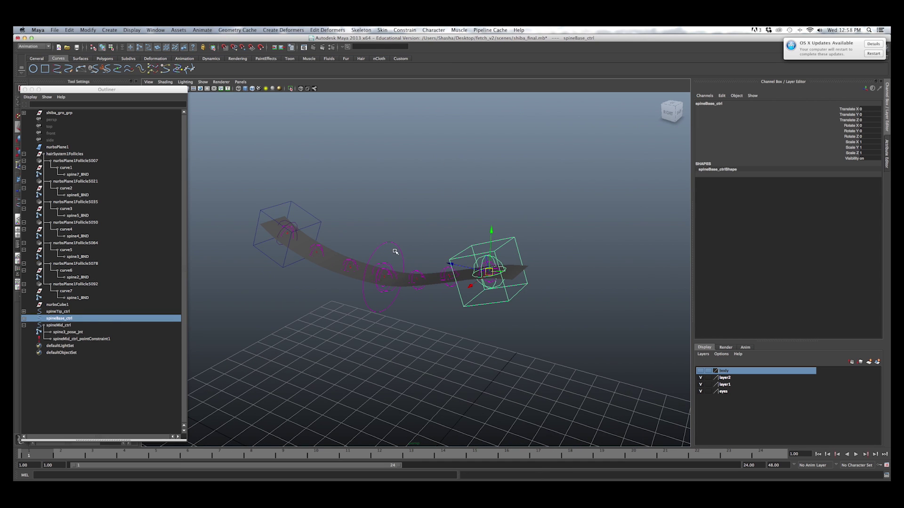
- Delete the point constraint from spineMid_ctrl
click(400, 249)
click(398, 253)
click(61, 339)
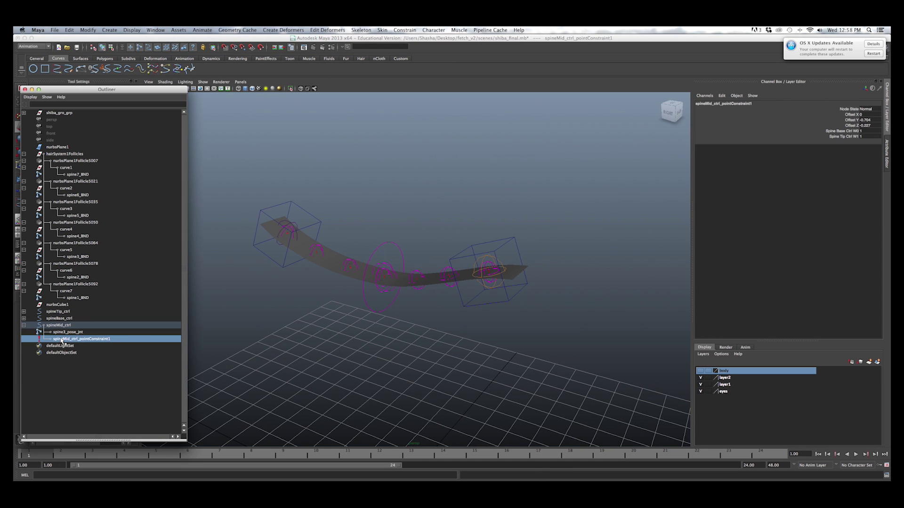
key(Delete)
- Group spineMid_ctrl by itself and snap the new group's pivot to the middle spine joint
click(56, 326)
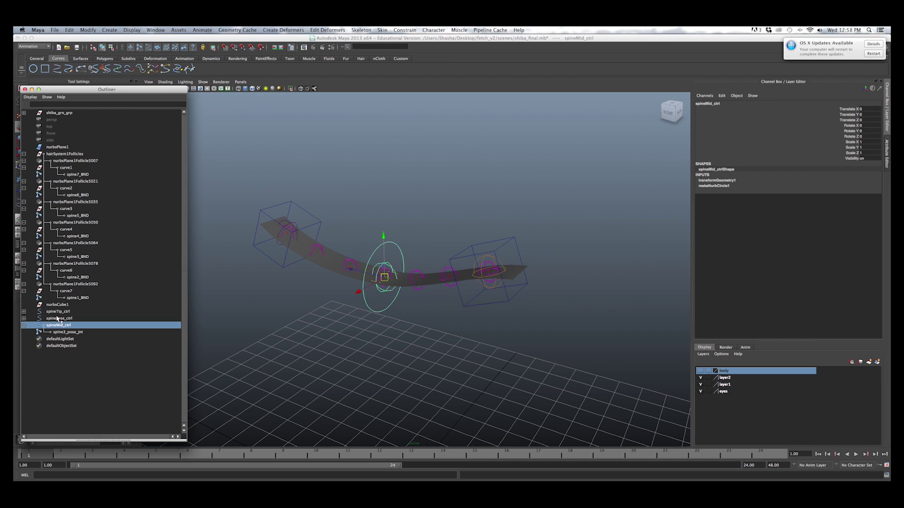
key(ctrl+g)
alt+middle_drag(454, 312, 448, 282)
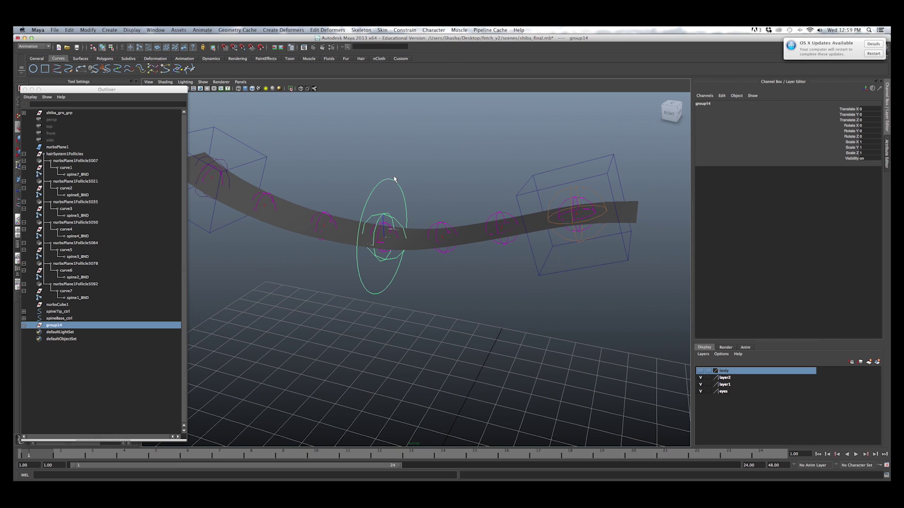
key(v)
middle_drag(388, 240, 384, 240)
key(d)
click(23, 325)
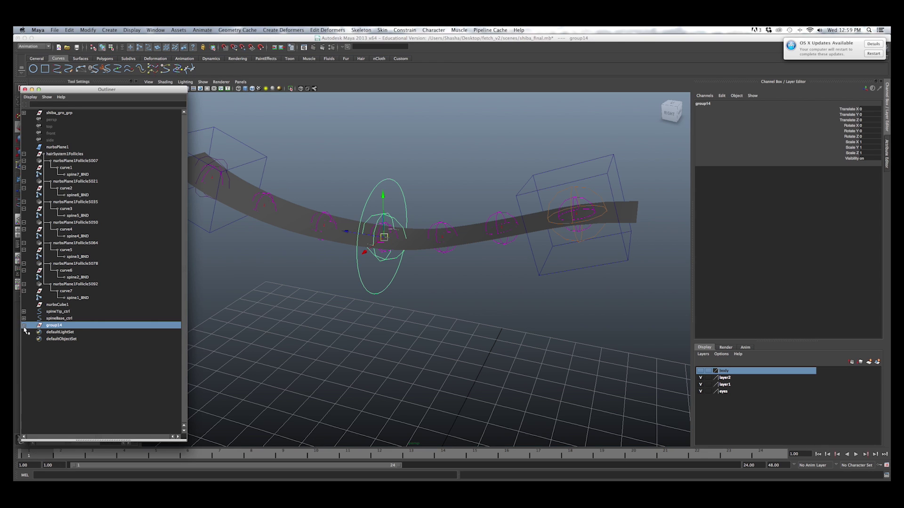
click(60, 333)
click(55, 325)
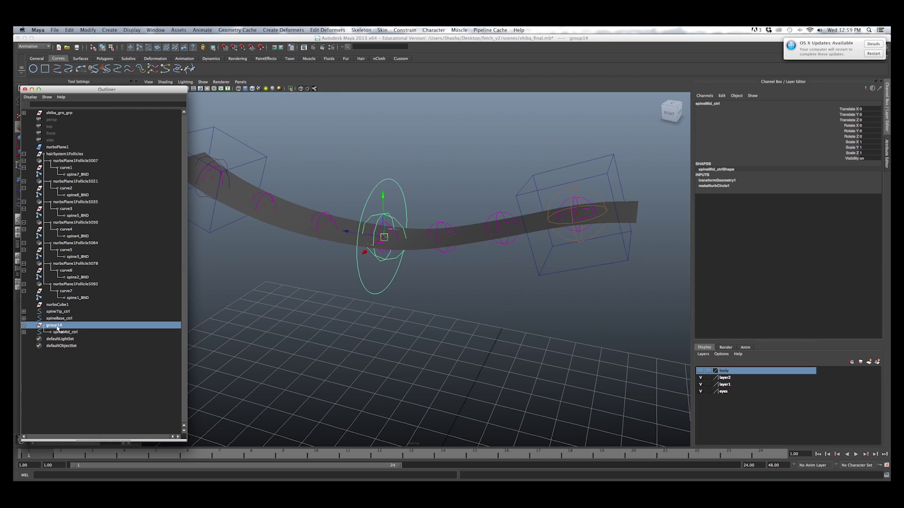
- Point-constrain the group above spineMid_ctrl to both spineBase_ctrl and spineTip_ctrl
scroll(308, 256, down, 5)
click(491, 211)
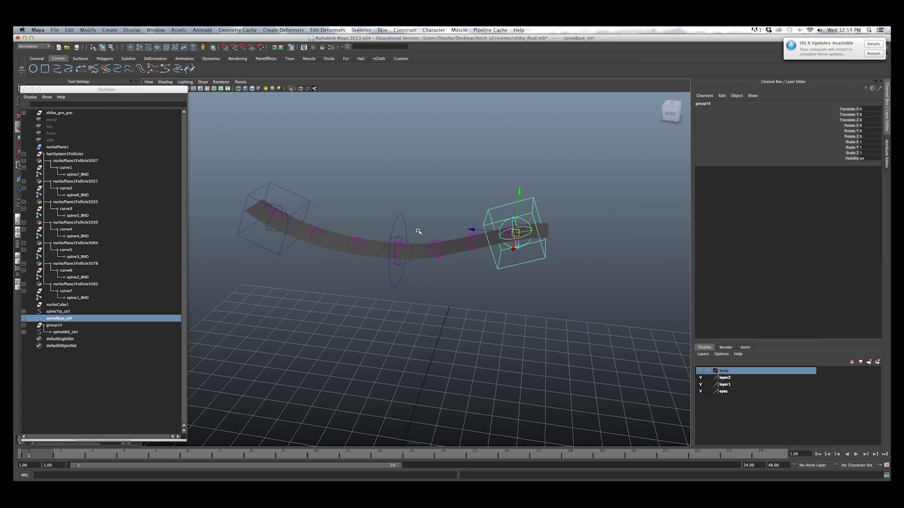
shift+click(311, 202)
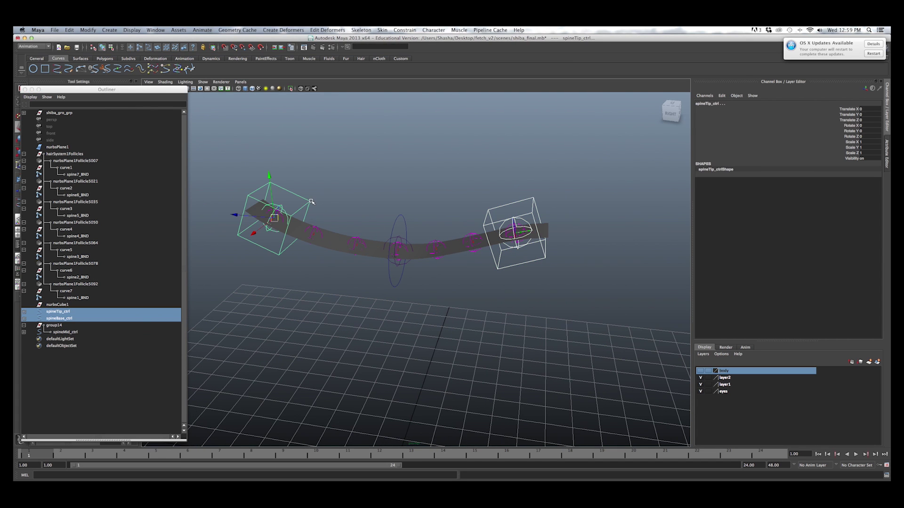
ctrl+click(55, 327)
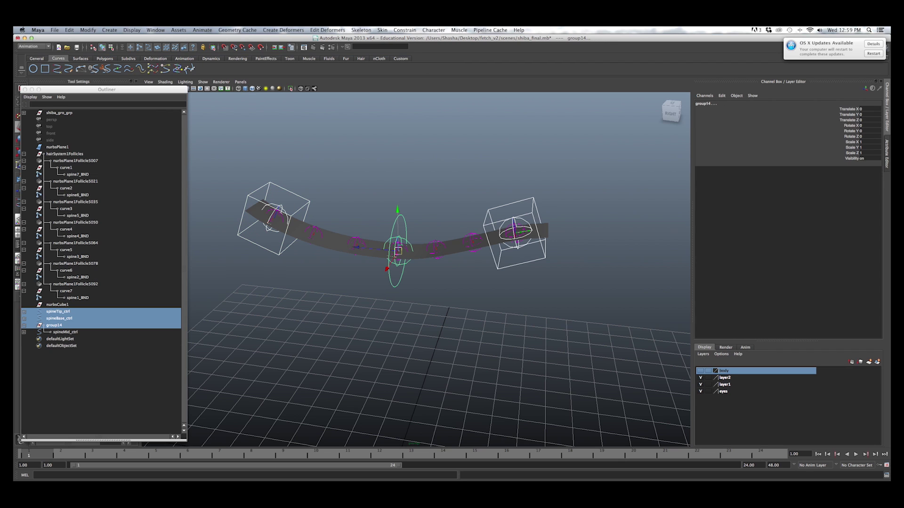
click(408, 30)
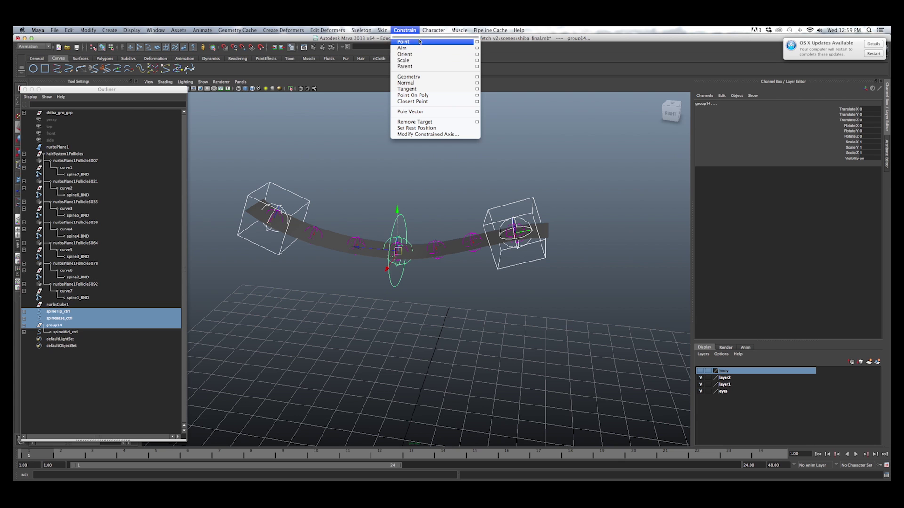
click(418, 44)
- Test the constrained group by raising spineBase_ctrl, pulling spineMid_ctrl down about 1 unit in Y, and lowering spineBase_ctrl again
click(515, 232)
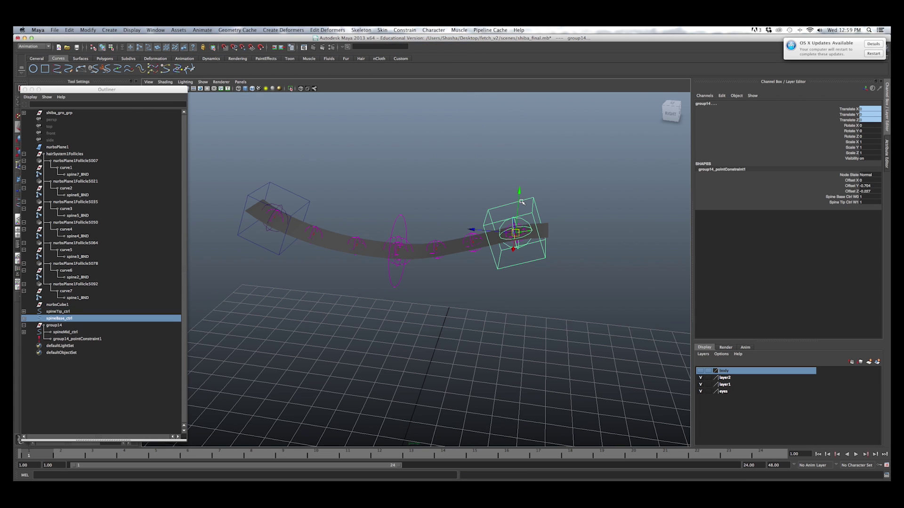
drag(515, 232, 526, 125)
alt+middle_drag(458, 185, 454, 214)
click(401, 192)
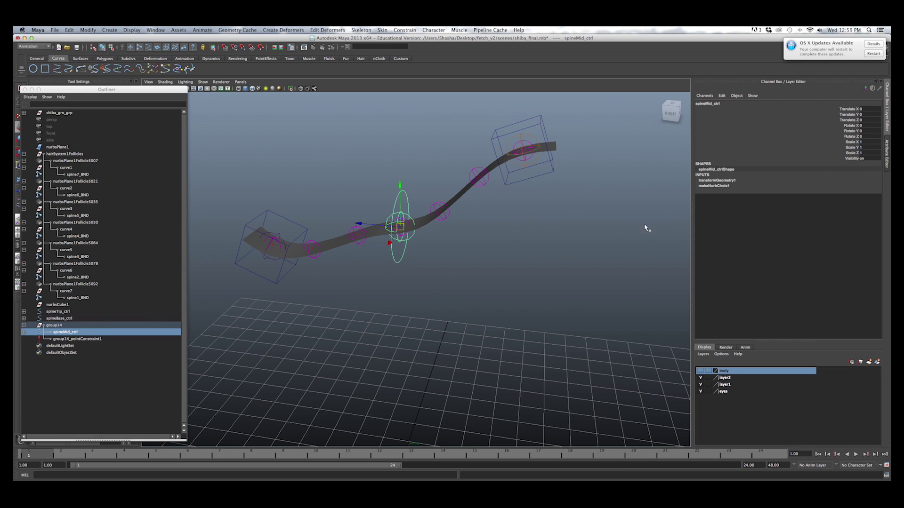
drag(400, 227, 426, 269)
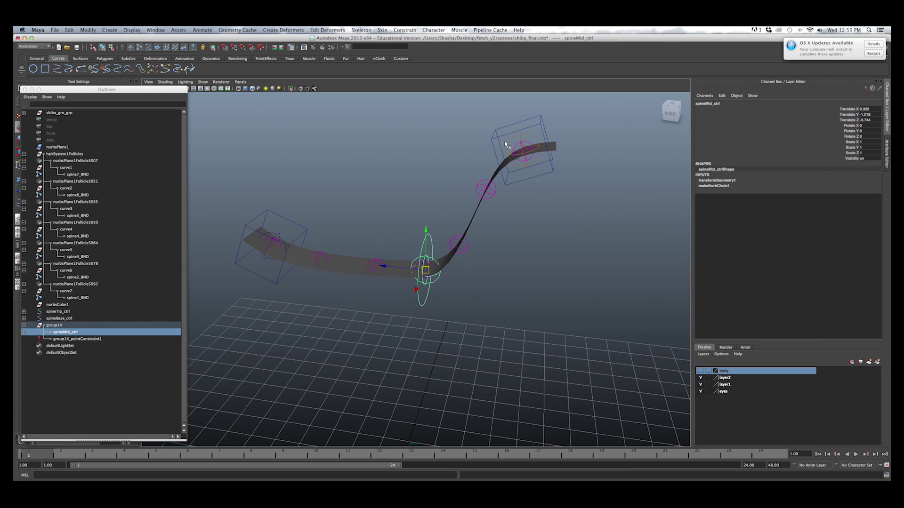
click(511, 137)
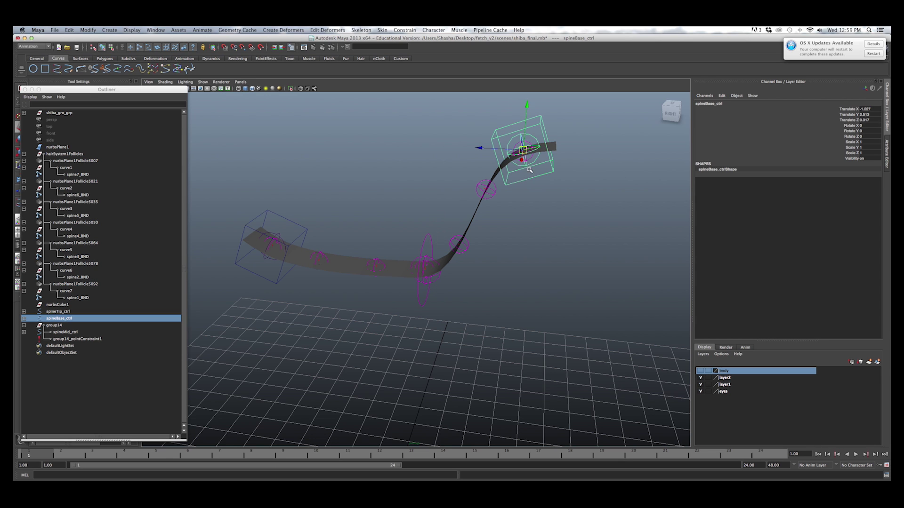
drag(523, 149, 567, 232)
- Undo the test moves of spineBase_ctrl and spineMid_ctrl back to the ribbon's rest pose
key(super+z)
key(super+z)
key(super+z)
key(super+z)
key(super+z)
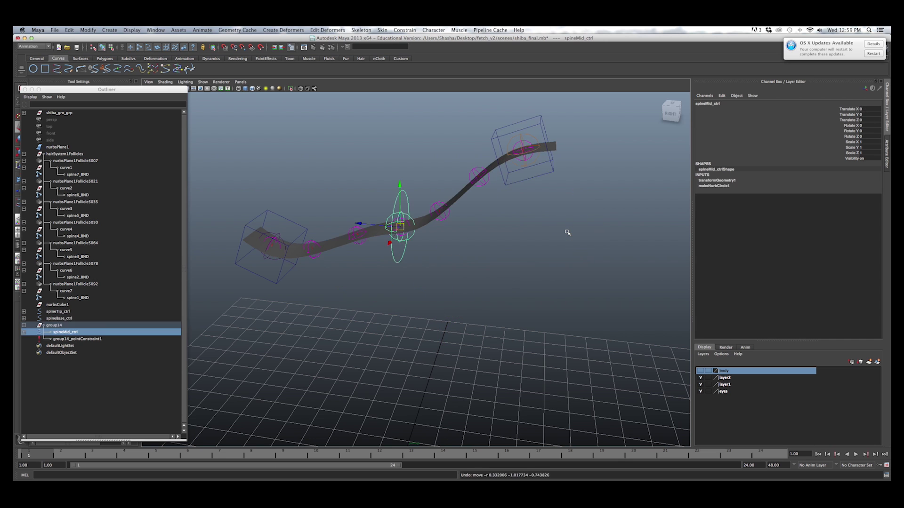
- Delete the point constraint from the group above spineMid_ctrl
alt+drag(492, 236, 445, 232)
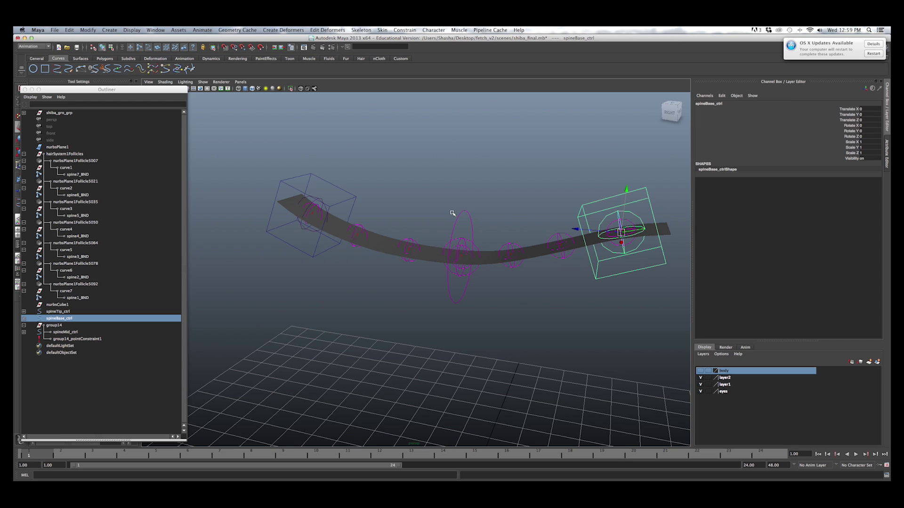
alt+drag(395, 177, 439, 181)
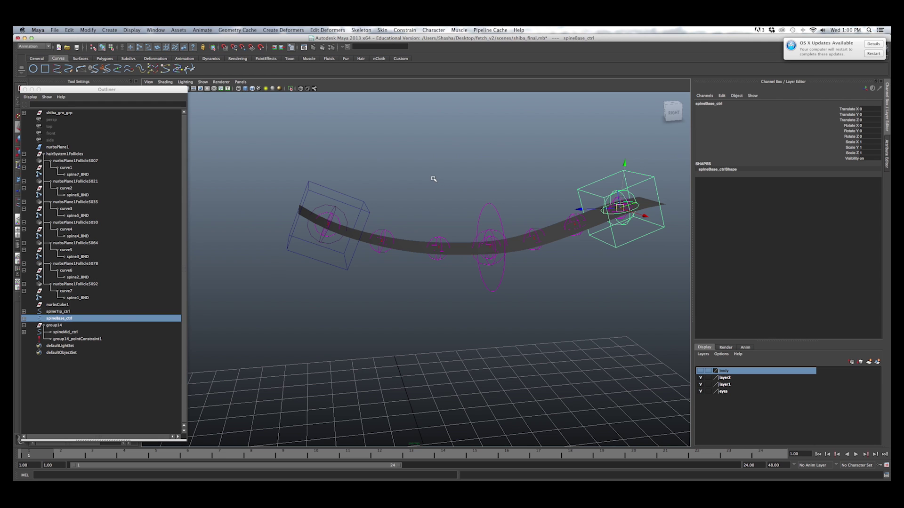
alt+drag(518, 207, 441, 230)
click(101, 340)
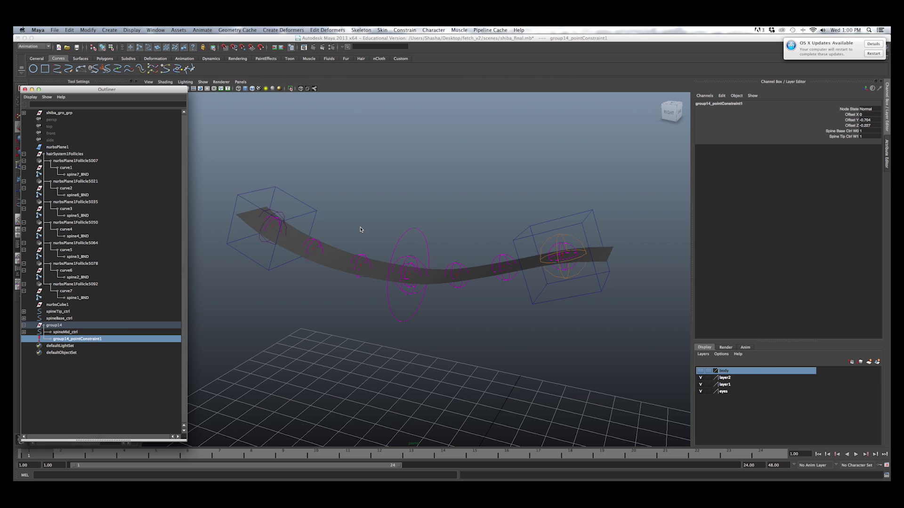
key(Delete)
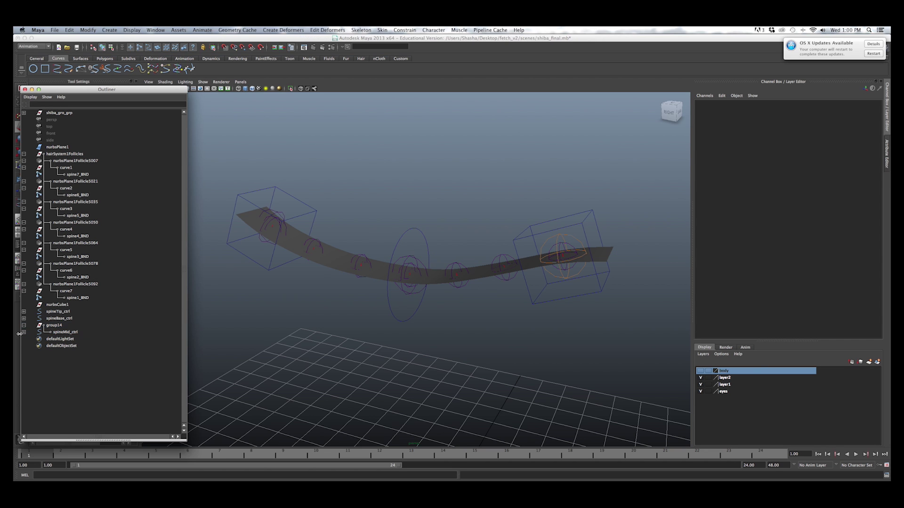
- Create two locators at the origin and group them together
click(55, 326)
alt+drag(475, 173, 459, 201)
click(183, 58)
click(285, 71)
alt+middle_drag(497, 365, 476, 296)
alt+middle_drag(461, 340, 444, 261)
click(286, 70)
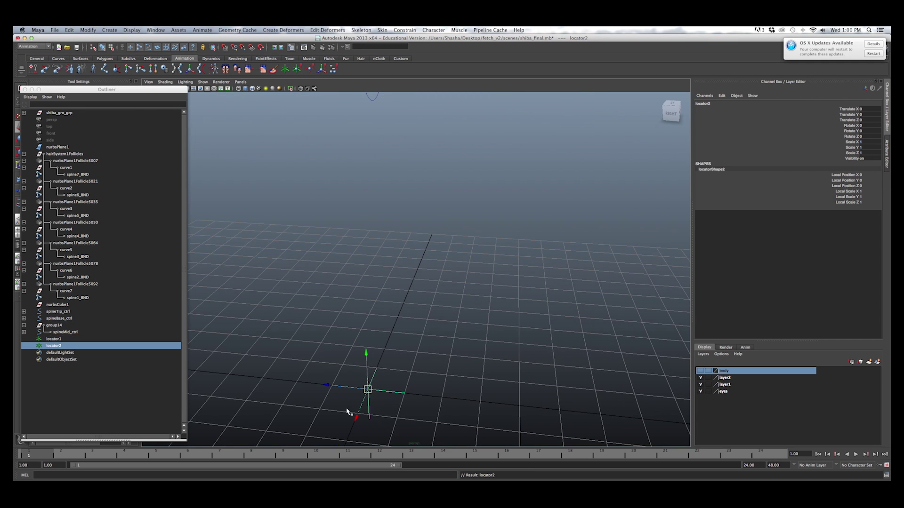
shift+click(54, 347)
scroll(342, 317, down, 3)
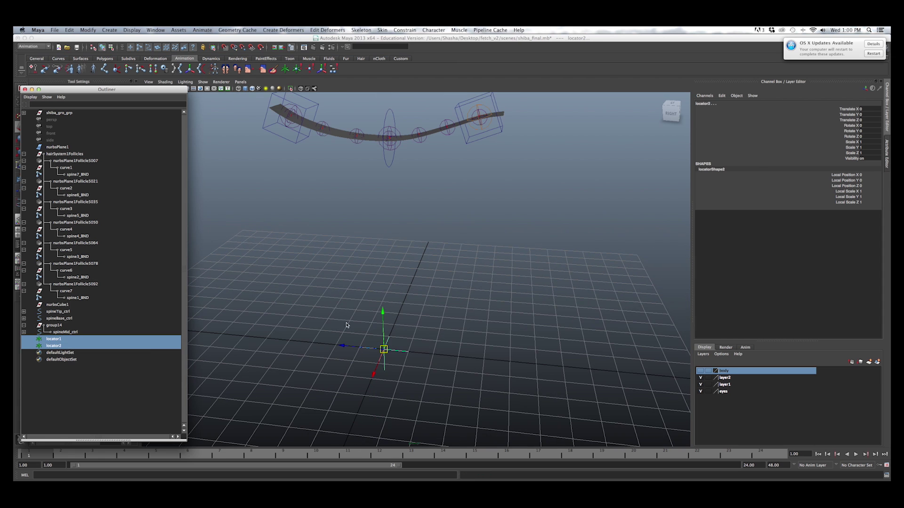
key(ctrl+g)
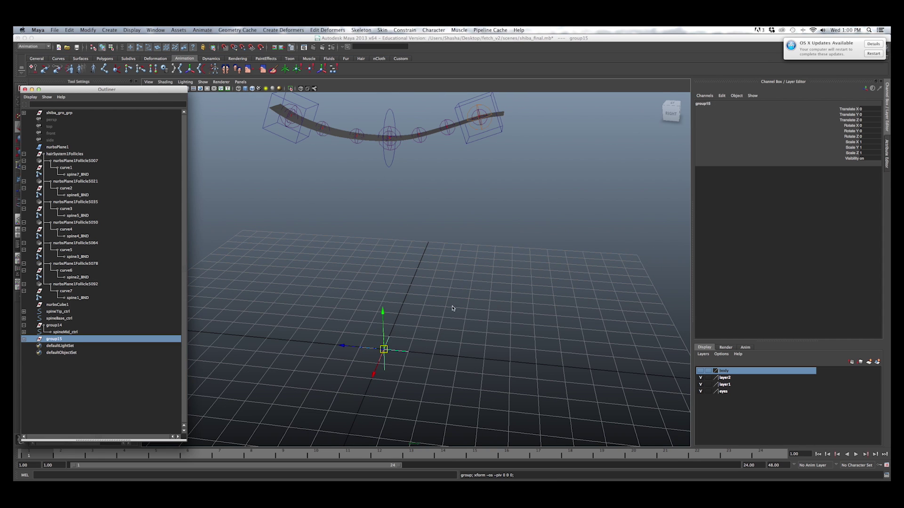
- Snap the locator group onto the middle joint of the spine ribbon
scroll(560, 210, up, 4)
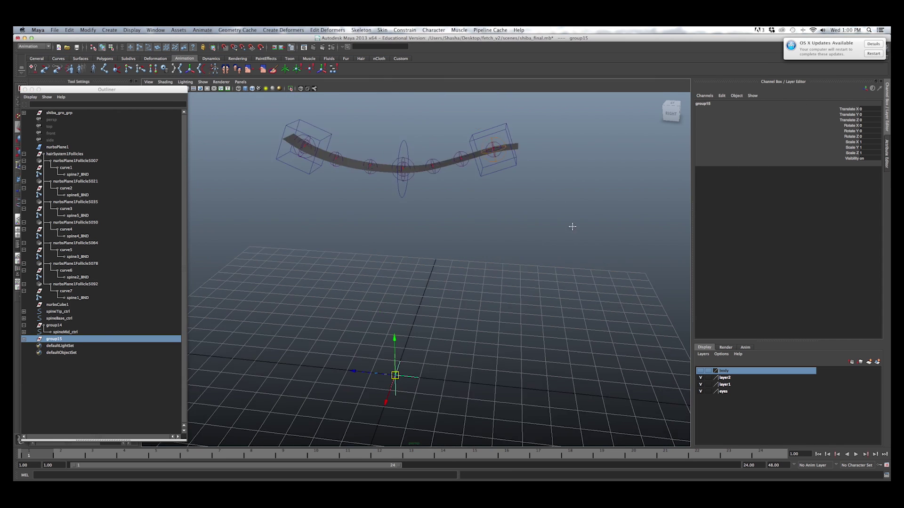
scroll(556, 261, down, 2)
scroll(499, 231, down, 3)
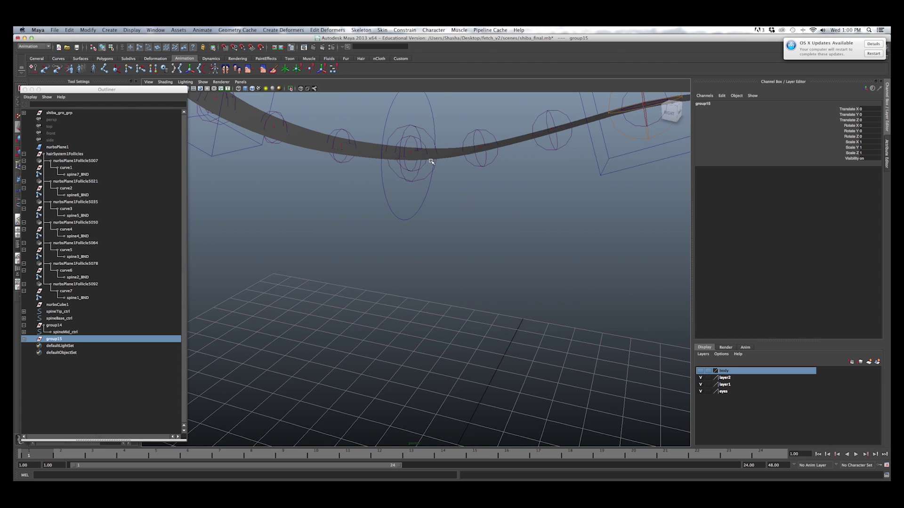
key(v)
middle_drag(413, 152, 410, 153)
alt+drag(410, 154, 461, 240)
scroll(459, 233, down, 4)
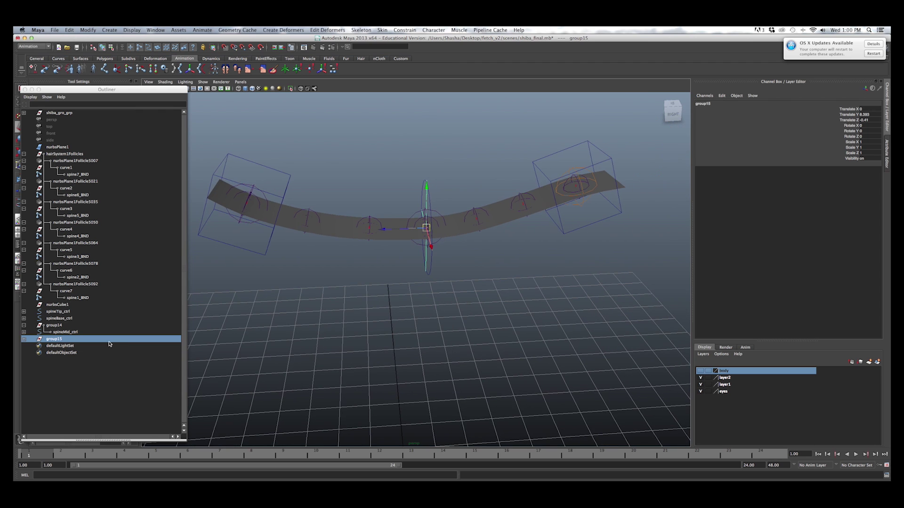
- Expand the locator group and rename it mid_control_aim_grp
click(24, 339)
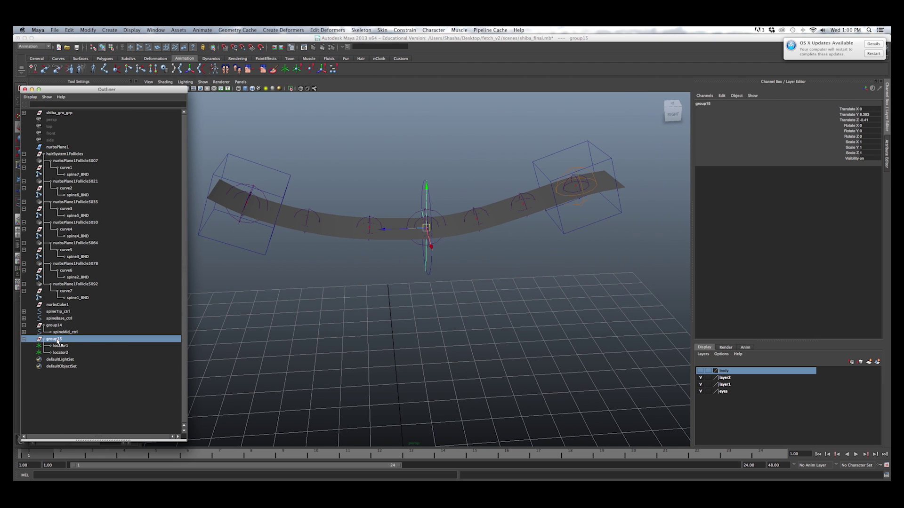
double_click(54, 340)
text(mid_control_aim_grp)
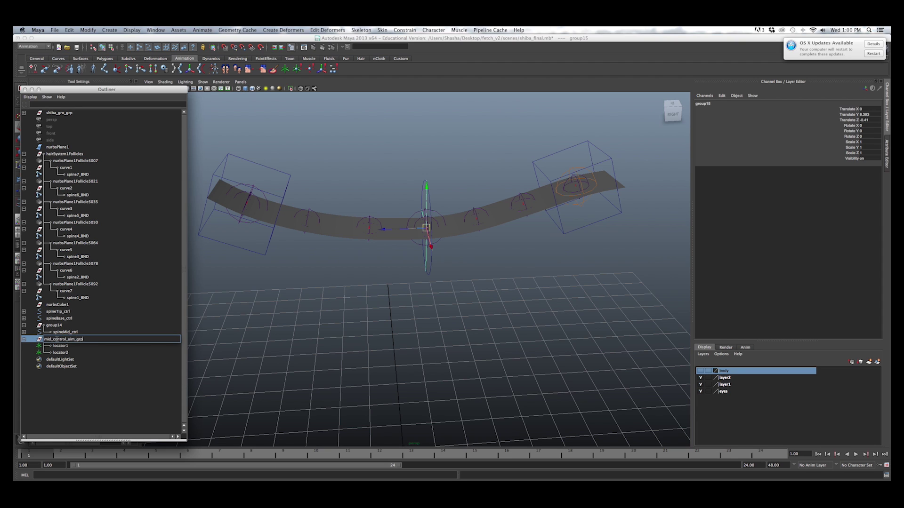
key(Tab)
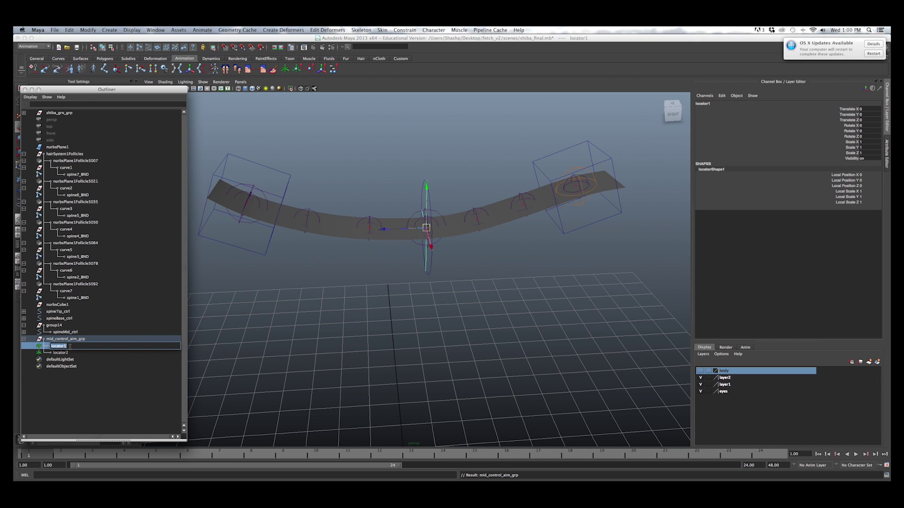
- Rename the first locator in the group baseAim_Loc and the second one tipAim_loc
text(baseAim_Loc)
double_click(70, 354)
text(tipAim_)
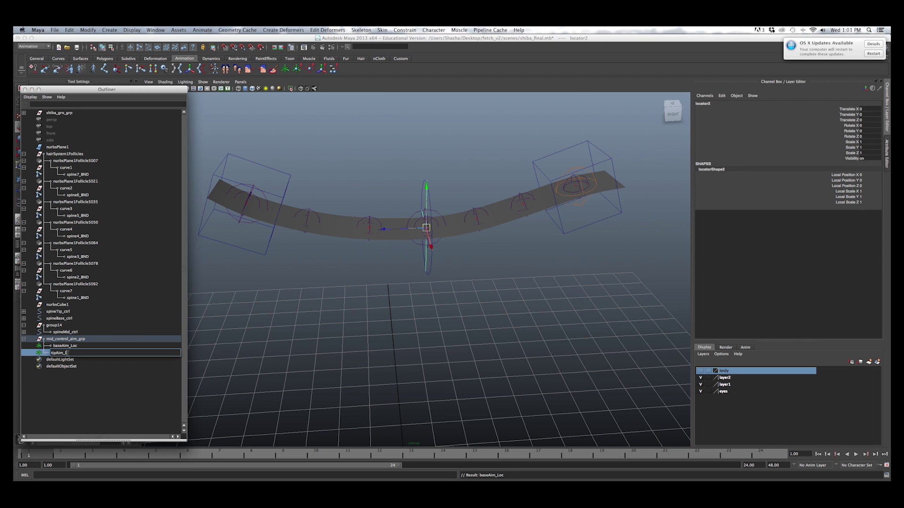
text(loc)
key(Return)
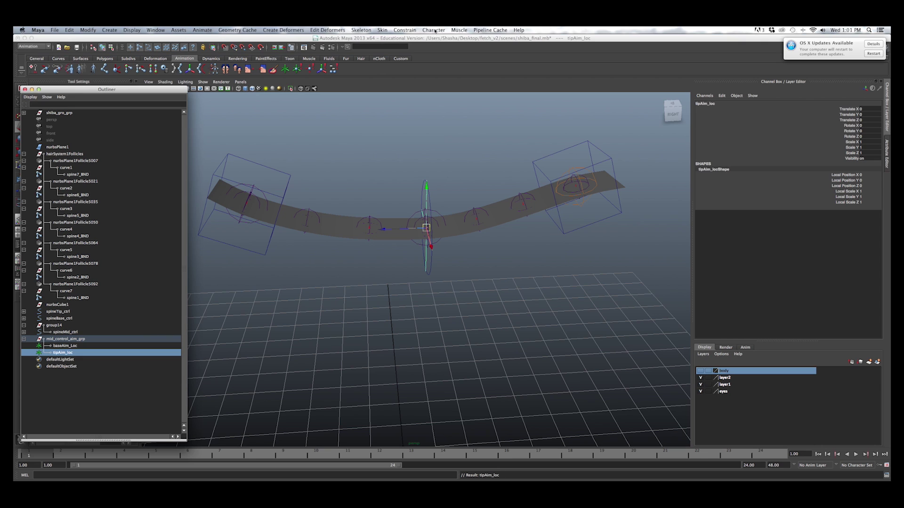
- Examine both aim locators and the spineTip_ctrl and spineBase_ctrl controls they correspond to
click(66, 349)
click(67, 353)
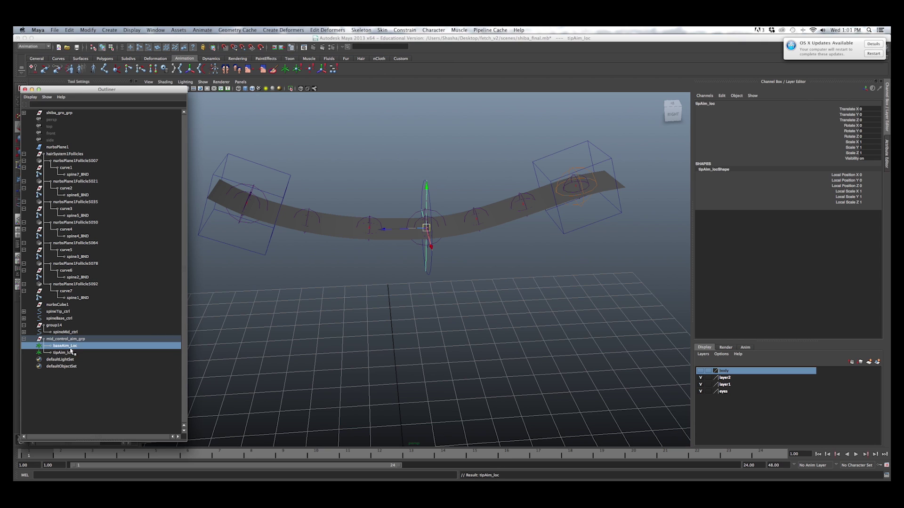
click(76, 347)
click(74, 353)
click(73, 348)
alt+drag(336, 296, 329, 228)
click(292, 191)
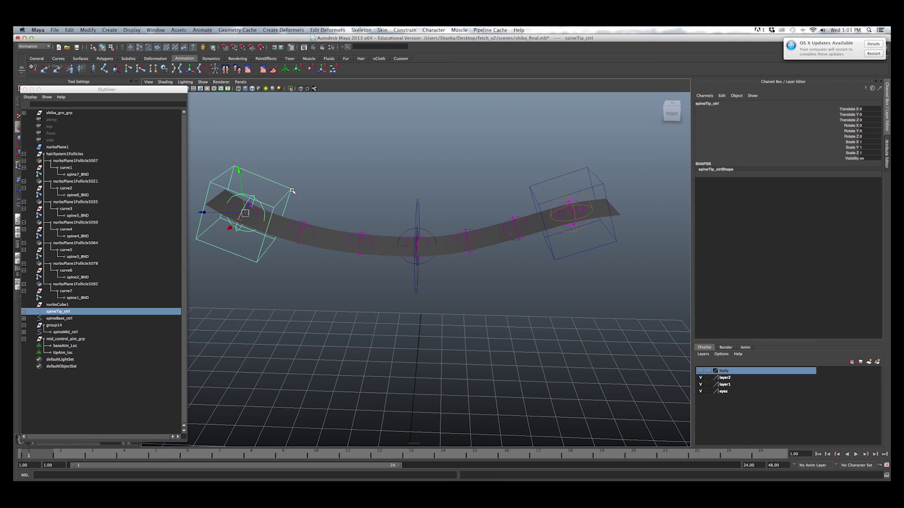
click(534, 186)
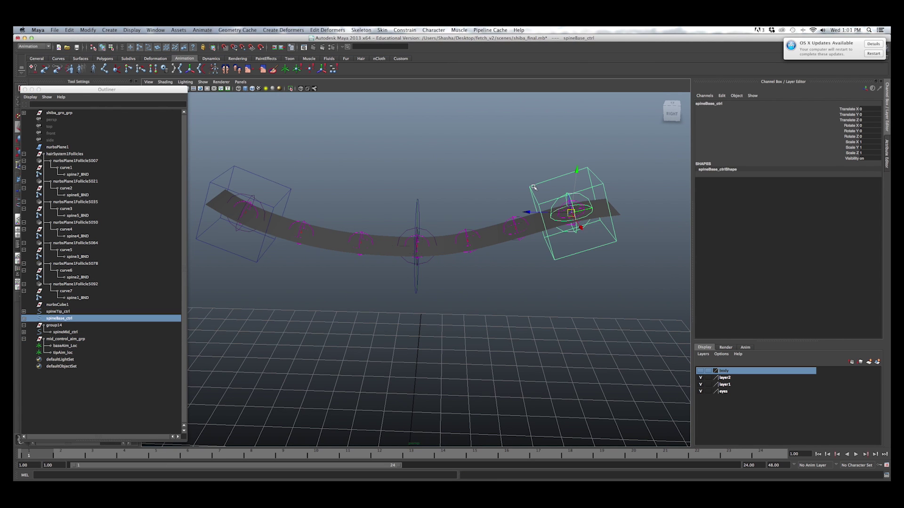
- Select spineTip_ctrl followed by tipAim_loc and open the Aim constraint options
click(278, 184)
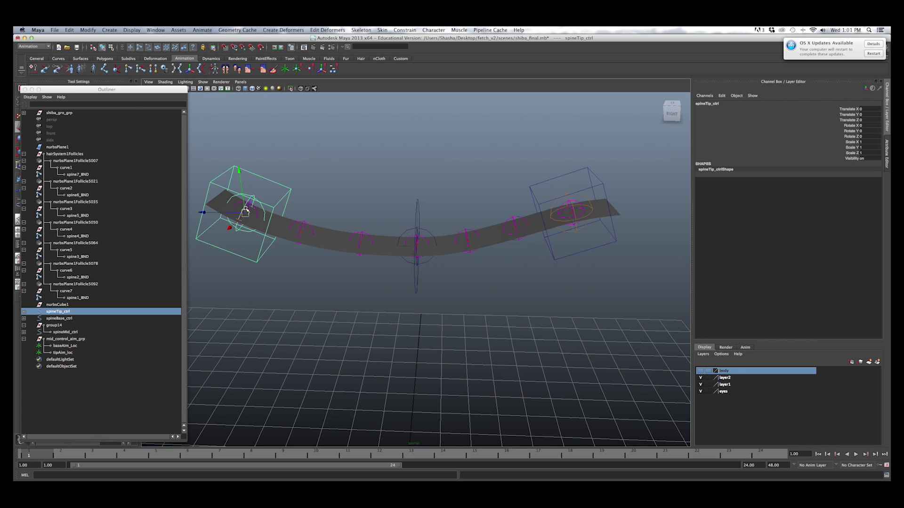
click(64, 353)
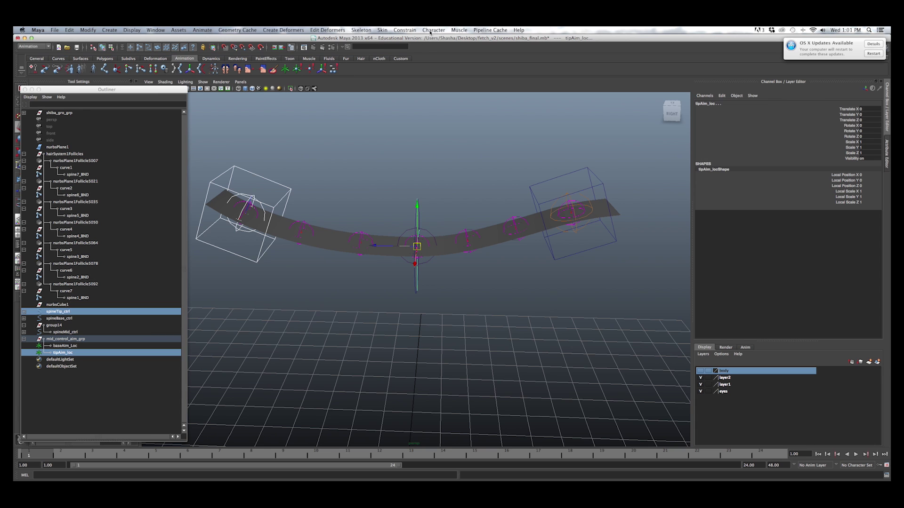
click(405, 29)
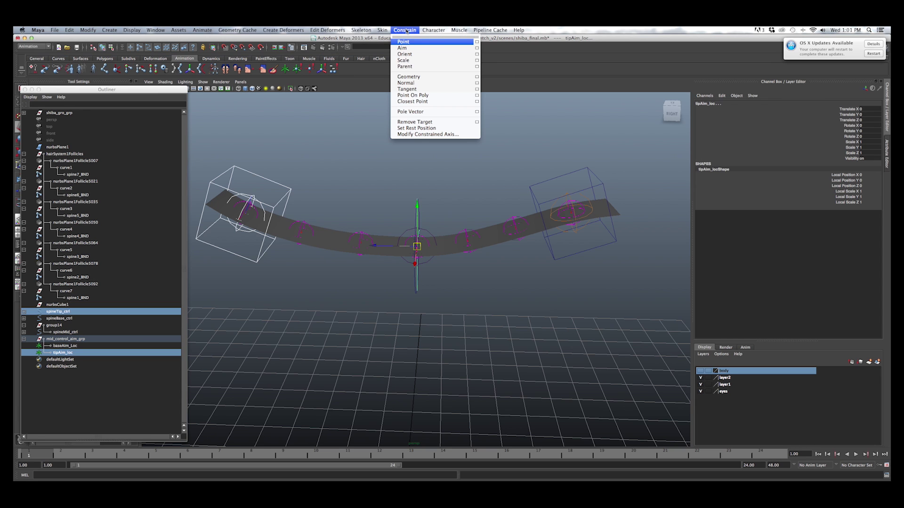
click(477, 49)
drag(156, 93, 642, 129)
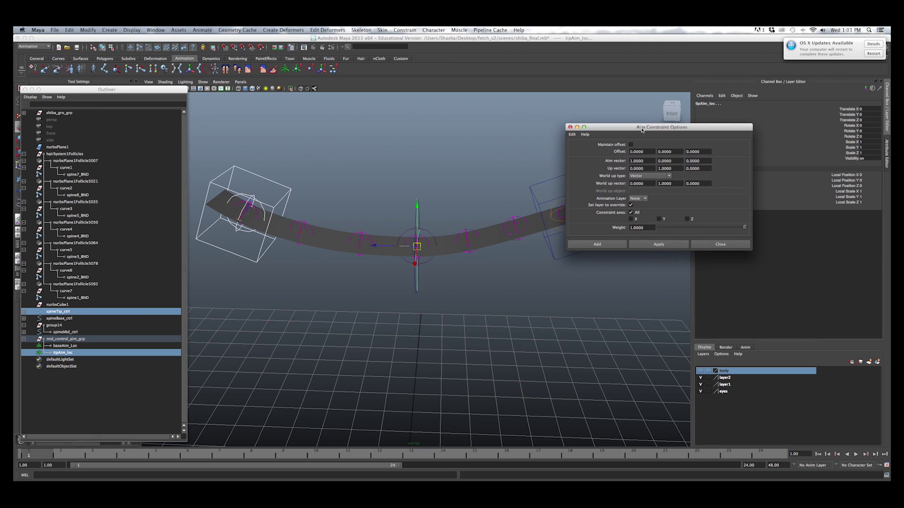
- Set the X and Y components of the aim vector to 0 in the Aim constraint options
drag(648, 161, 615, 161)
alt+drag(465, 164, 383, 264)
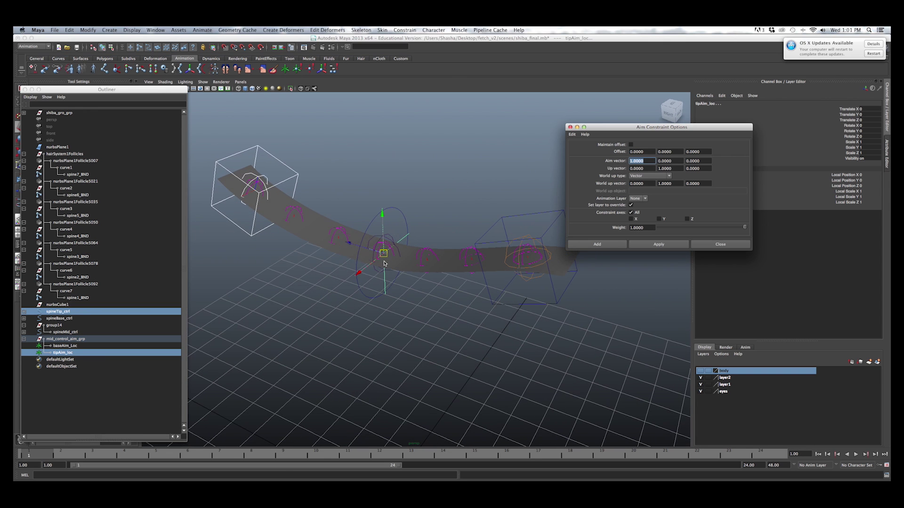
alt+drag(262, 171, 512, 194)
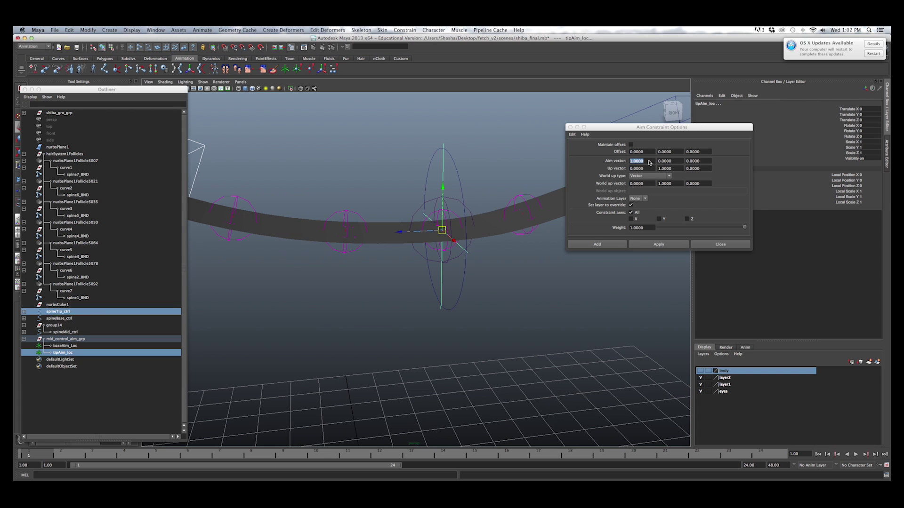
alt+drag(459, 231, 499, 238)
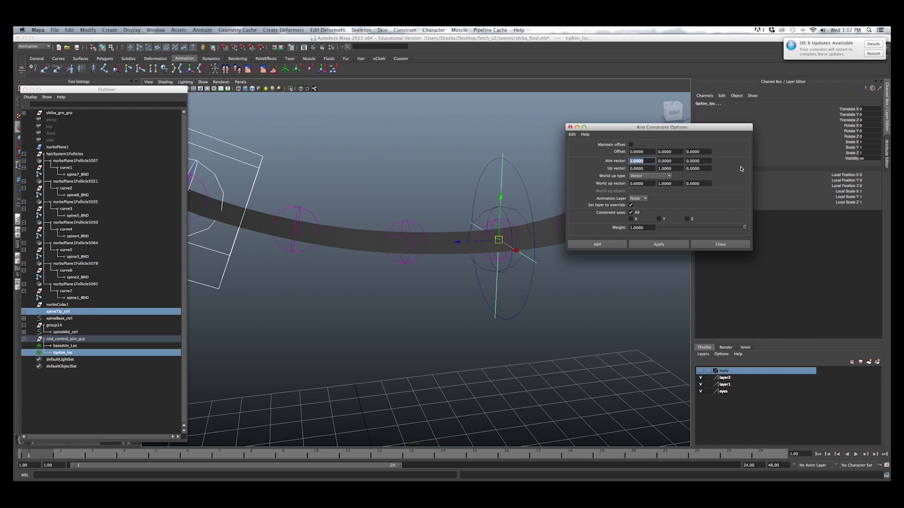
drag(675, 161, 617, 162)
drag(676, 162, 652, 161)
text(1.0000)
drag(674, 161, 651, 163)
text(00)
click(377, 167)
alt+drag(376, 167, 443, 170)
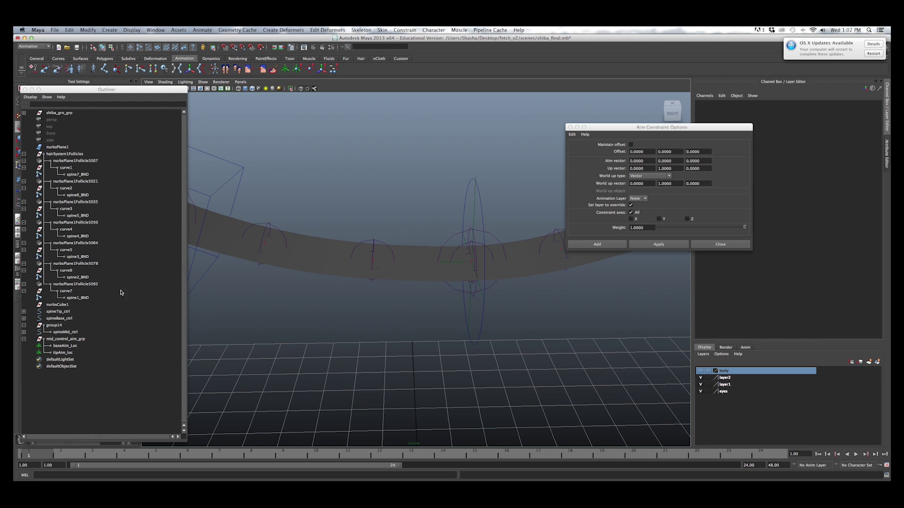
- Select tipAim_loc to check its axes and set the aim vector's Z component to 1
click(62, 353)
alt+drag(337, 226, 430, 283)
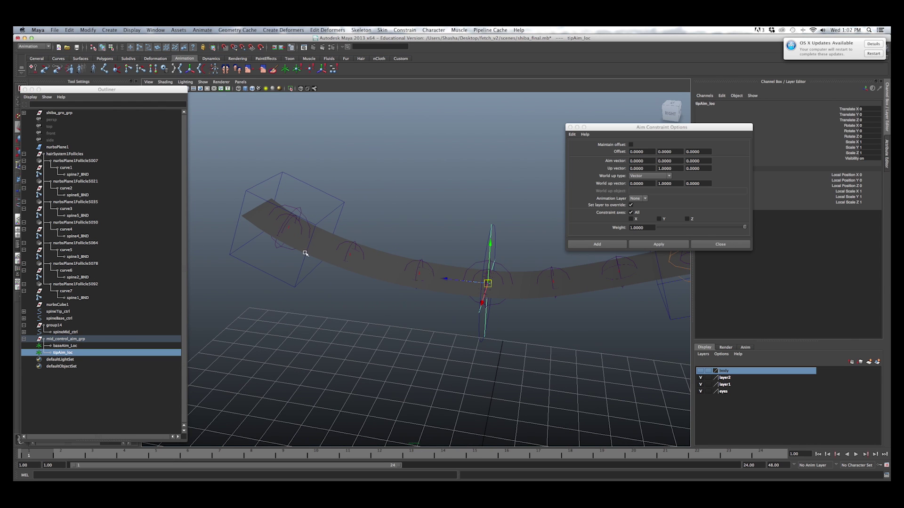
alt+drag(438, 318, 215, 183)
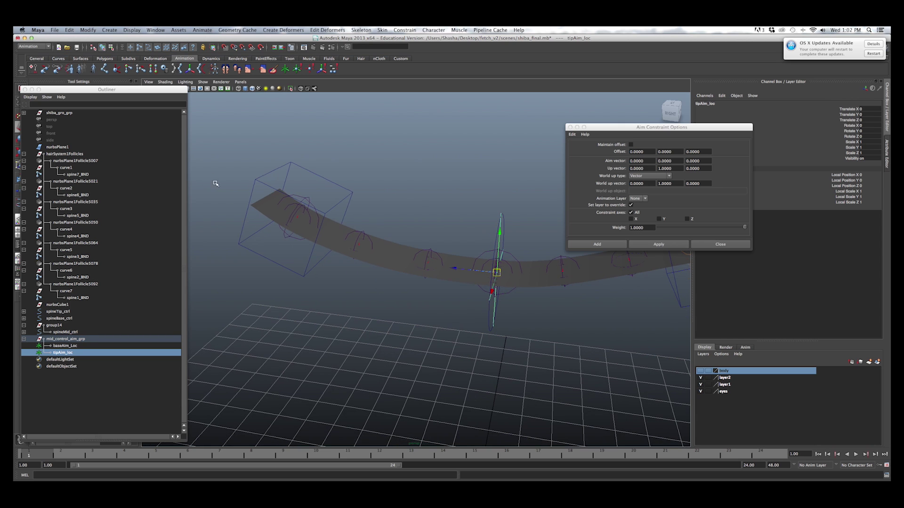
drag(177, 95, 266, 67)
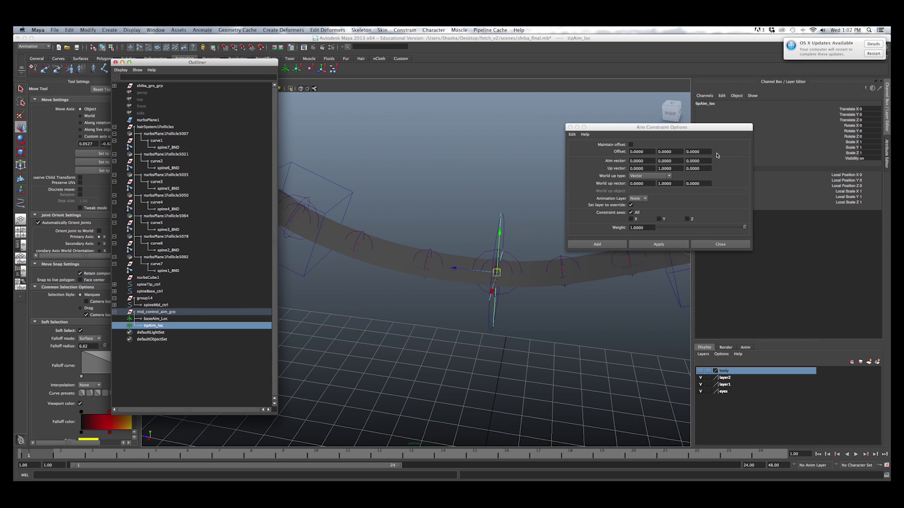
click(678, 160)
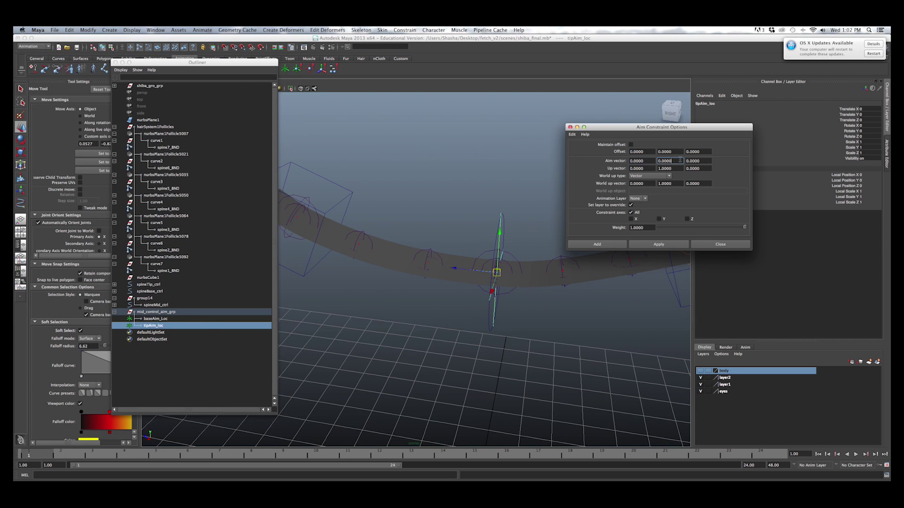
click(702, 160)
text(1)
- Check the up vector against the locator's Y axis and set the world up type to Object up
alt+drag(426, 214, 452, 208)
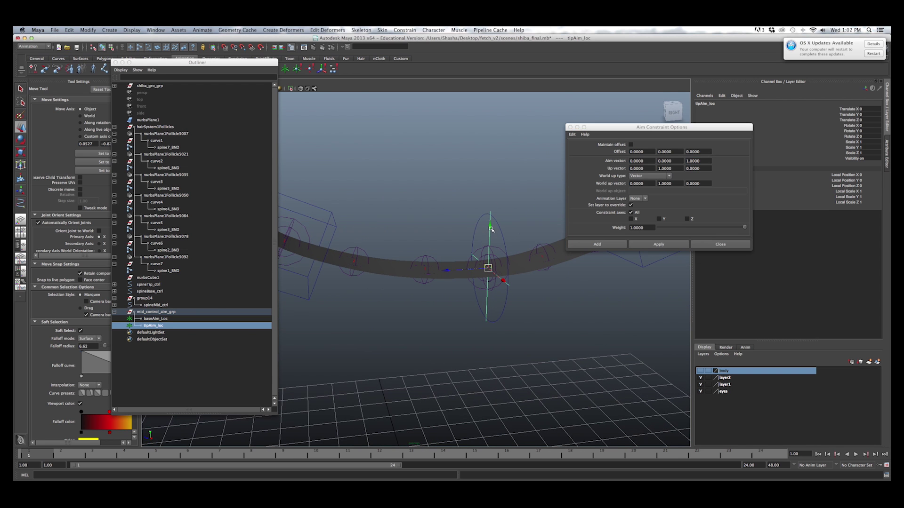
alt+drag(481, 209, 480, 228)
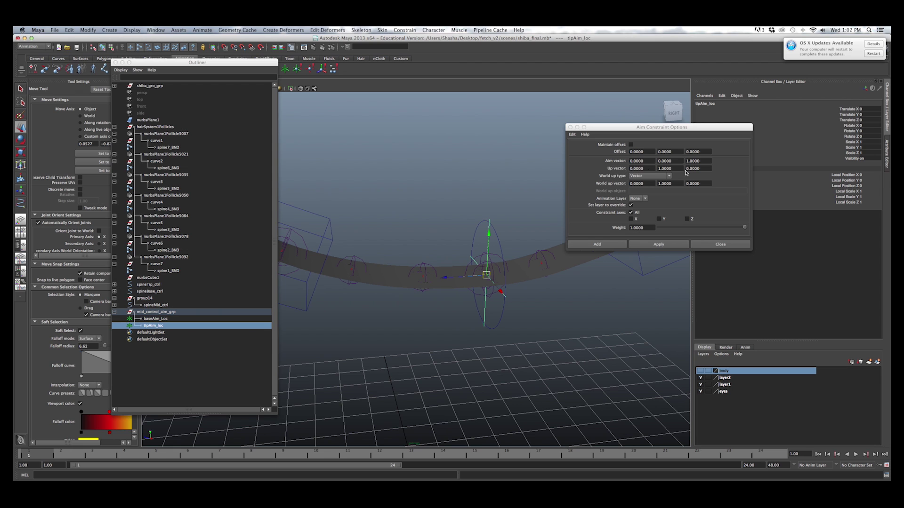
click(664, 168)
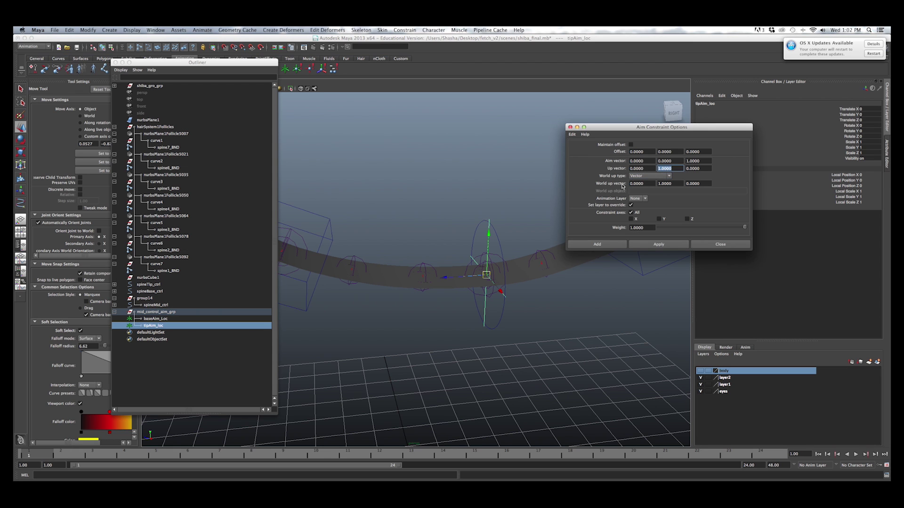
alt+drag(487, 165, 482, 165)
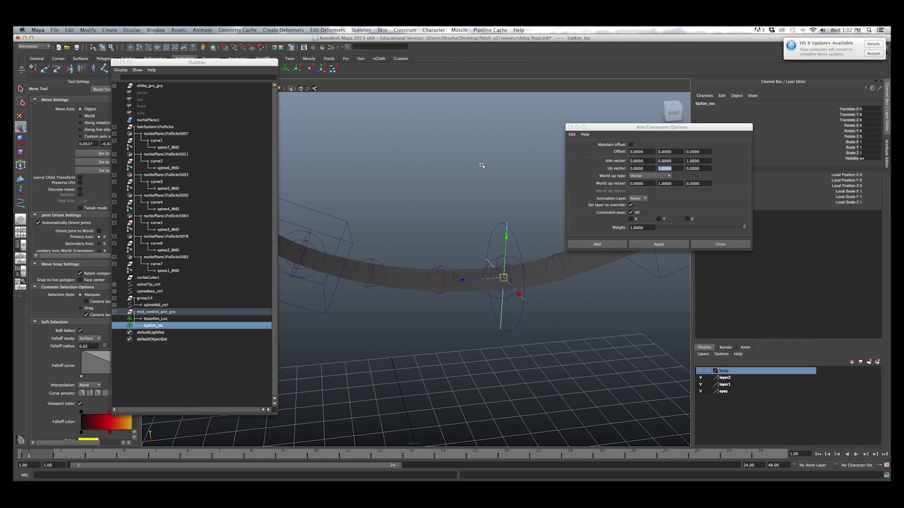
alt+drag(461, 154, 505, 167)
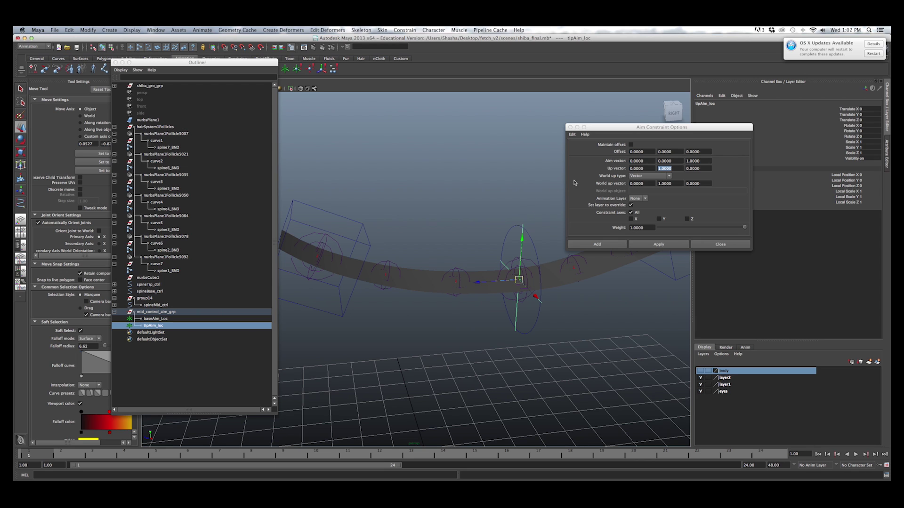
click(649, 176)
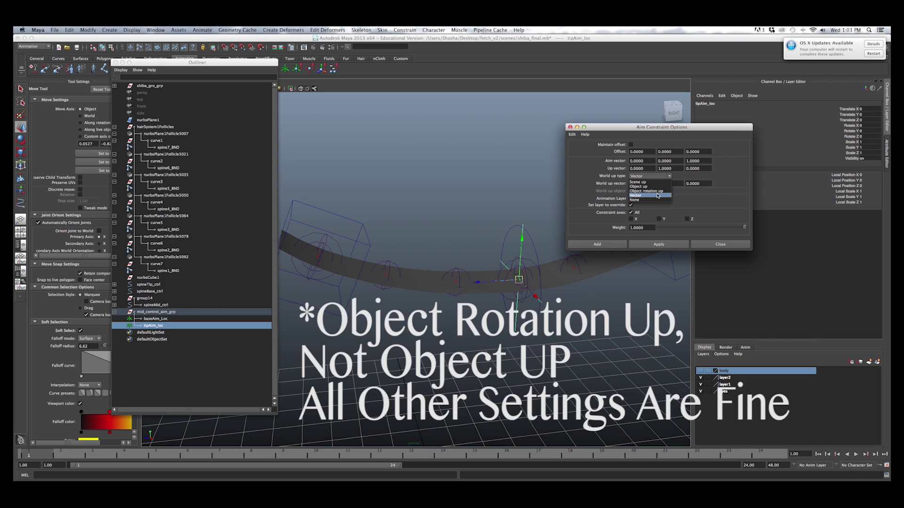
click(657, 187)
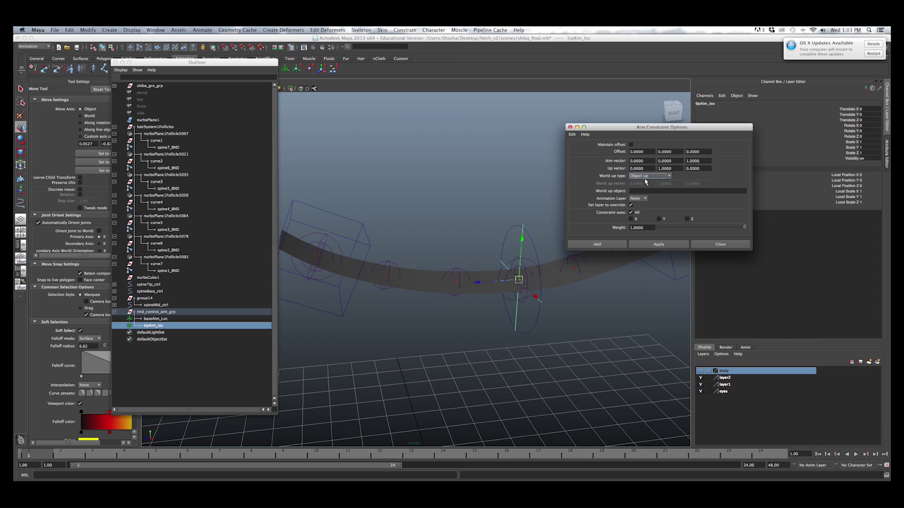
click(641, 191)
- Copy the tip control's name from the Outliner and enter spineTip_ctrl as the world up object
click(359, 222)
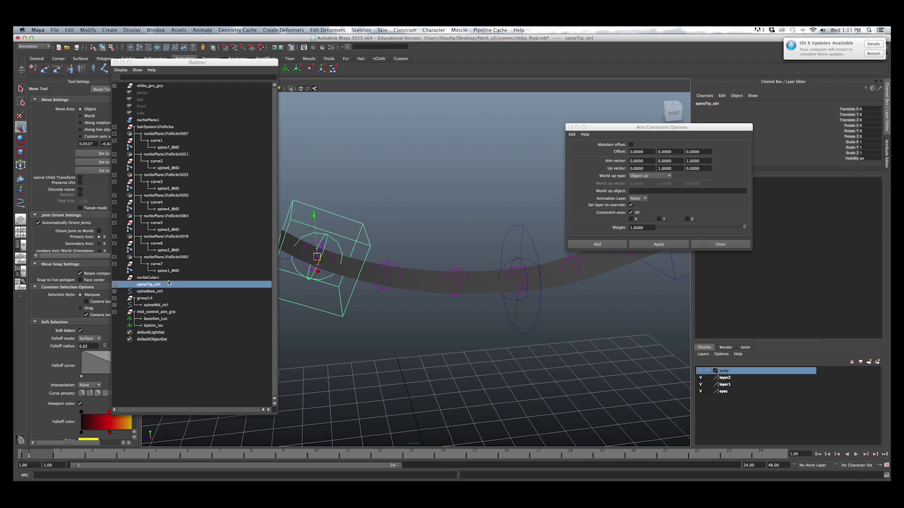
double_click(150, 285)
key(super+c)
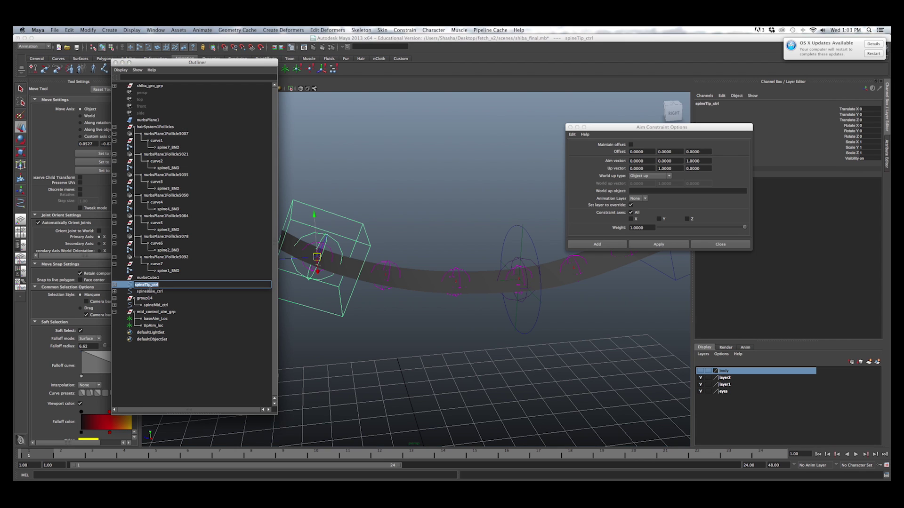
click(652, 192)
key(super+v)
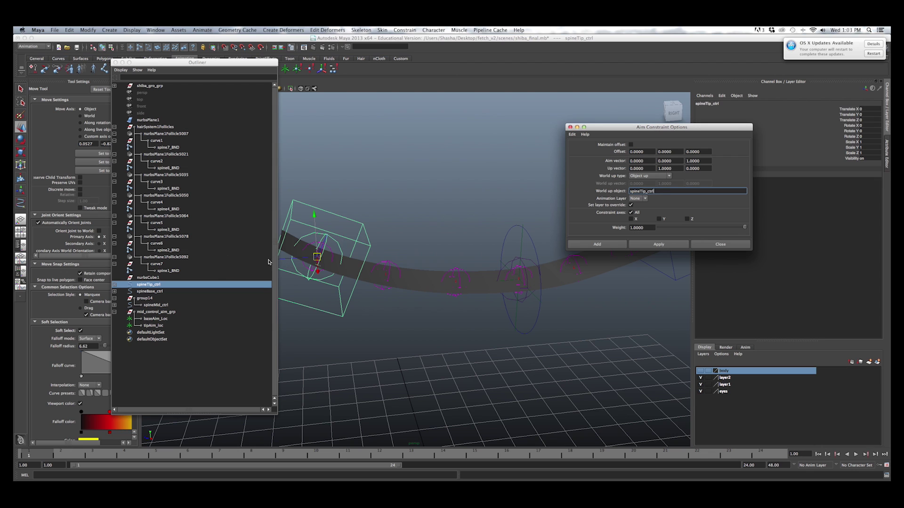
- Aim-constrain tipAim_loc to spineTip_ctrl with these options and inspect the locator's orientation
click(363, 226)
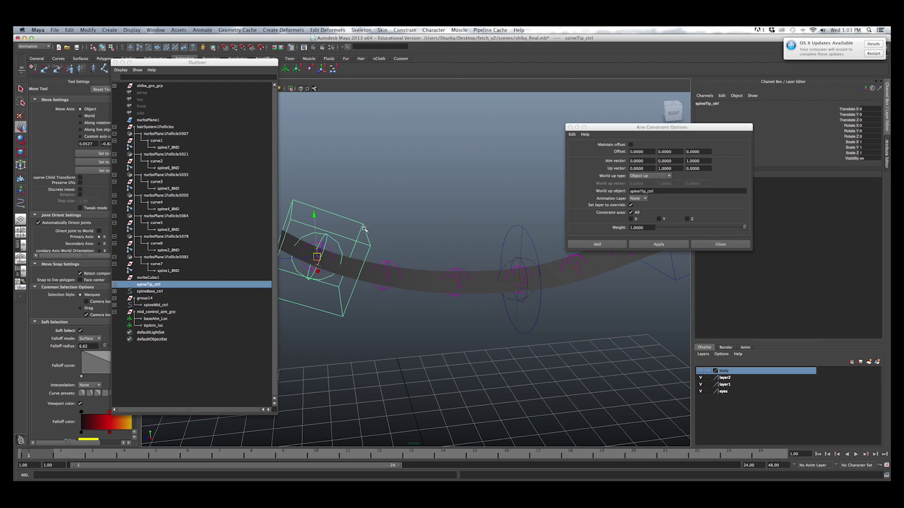
ctrl+click(155, 326)
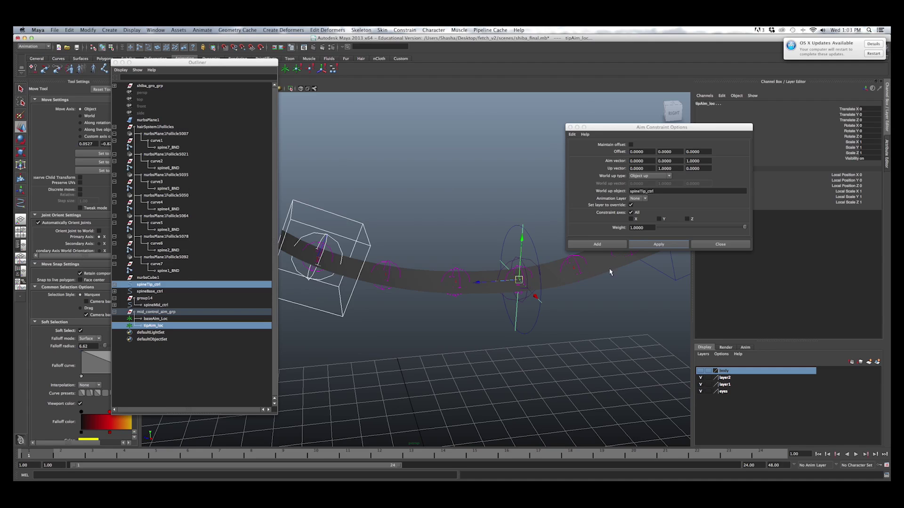
click(667, 245)
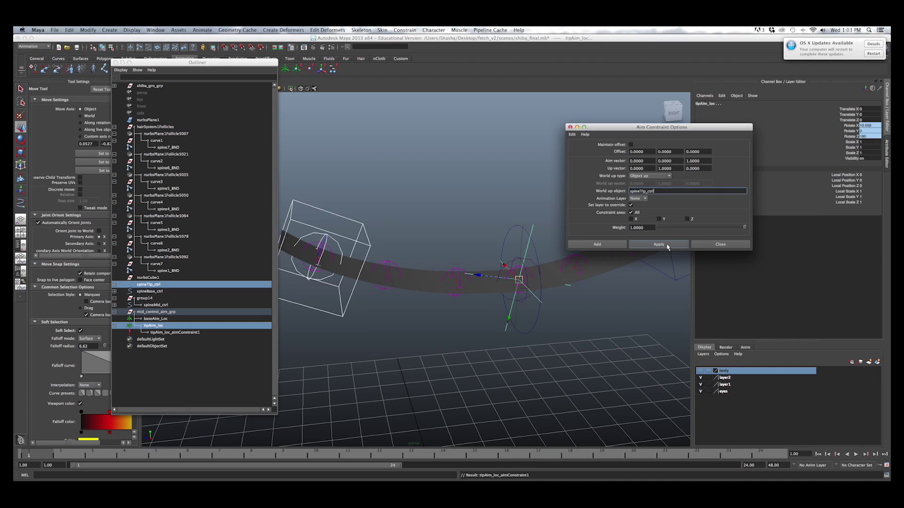
alt+drag(436, 236, 492, 224)
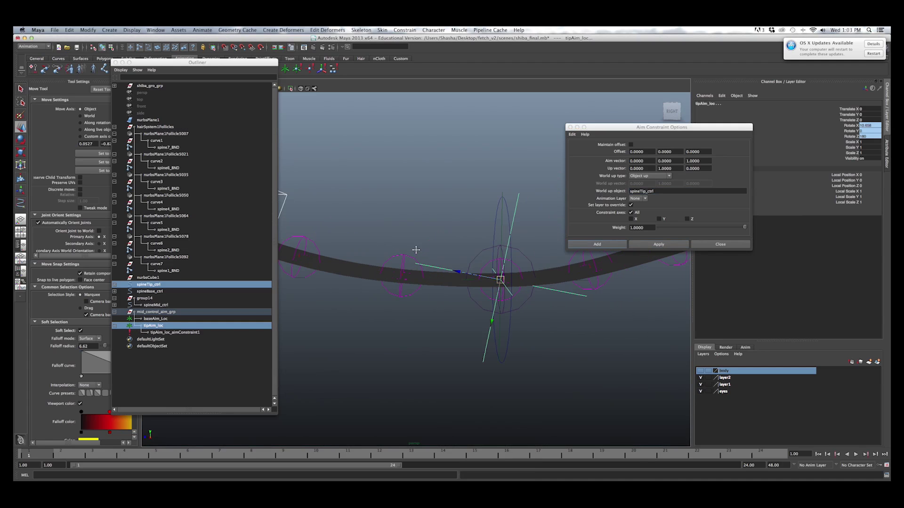
click(518, 202)
alt+right_drag(518, 202, 482, 200)
alt+middle_drag(482, 200, 556, 197)
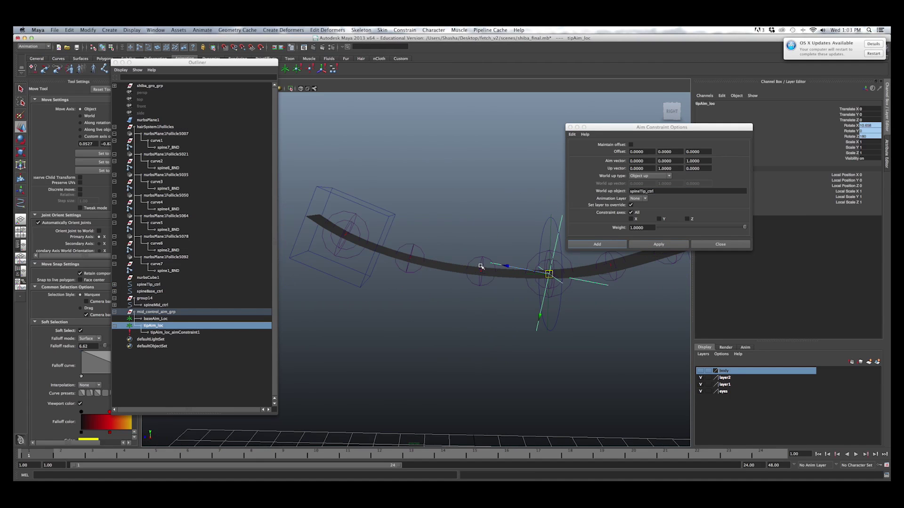
- Select spineBase_ctrl followed by baseAim_Loc and set the aim vector's Z component to -1
alt+drag(385, 215, 410, 218)
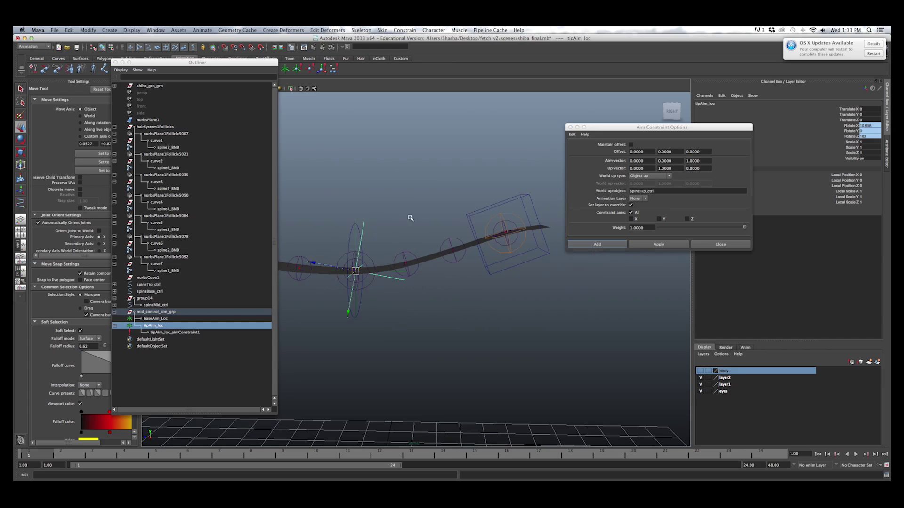
click(474, 213)
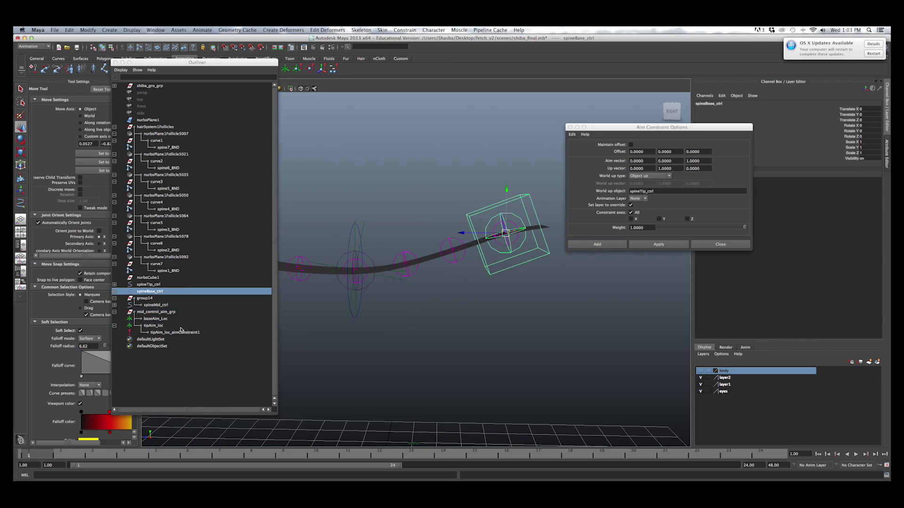
ctrl+click(159, 320)
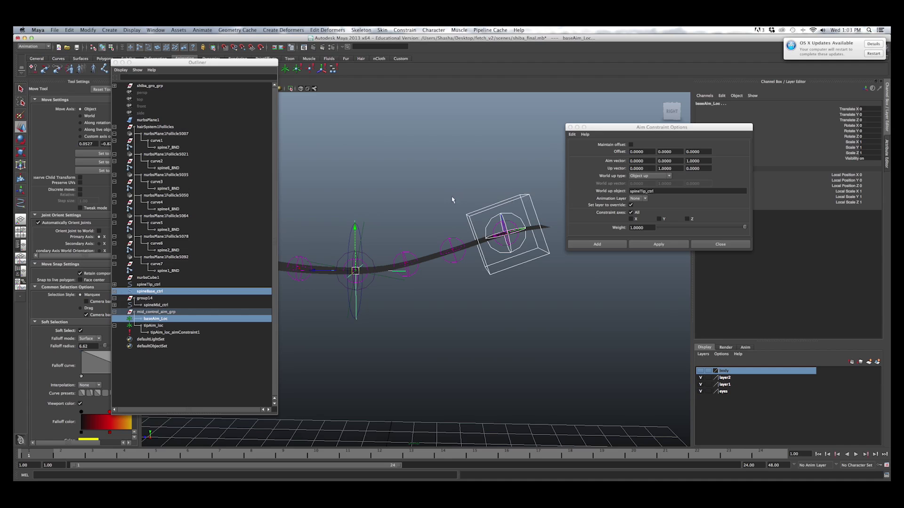
alt+drag(446, 186, 481, 170)
alt+middle_drag(477, 200, 482, 188)
alt+right_drag(482, 188, 494, 187)
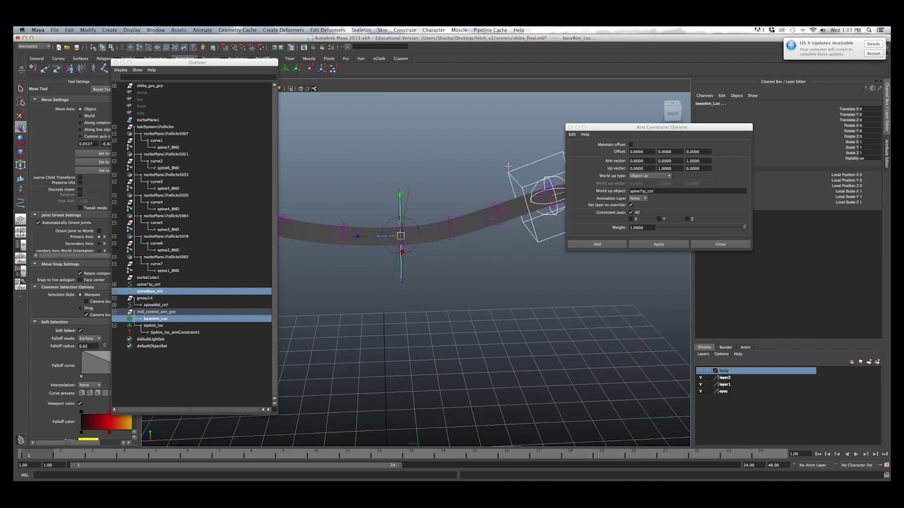
alt+middle_drag(494, 187, 500, 200)
alt+drag(371, 237, 444, 231)
alt+drag(318, 205, 460, 211)
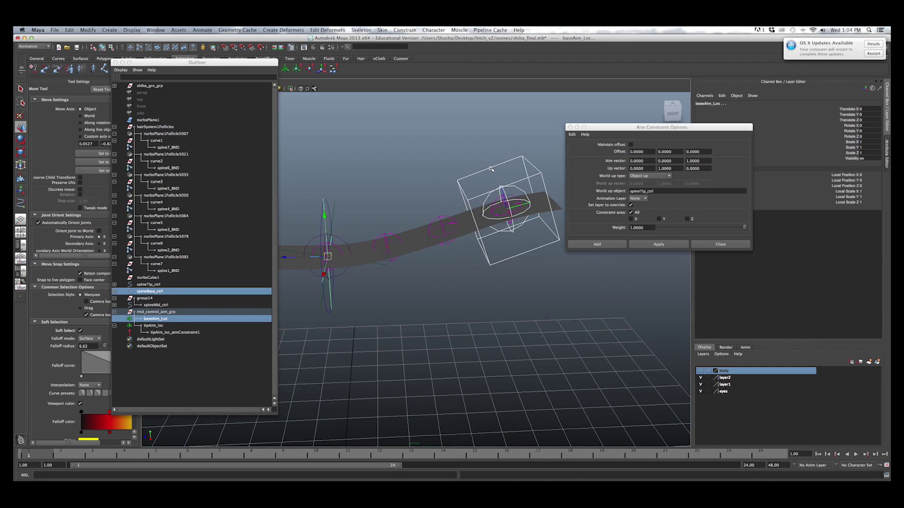
click(688, 162)
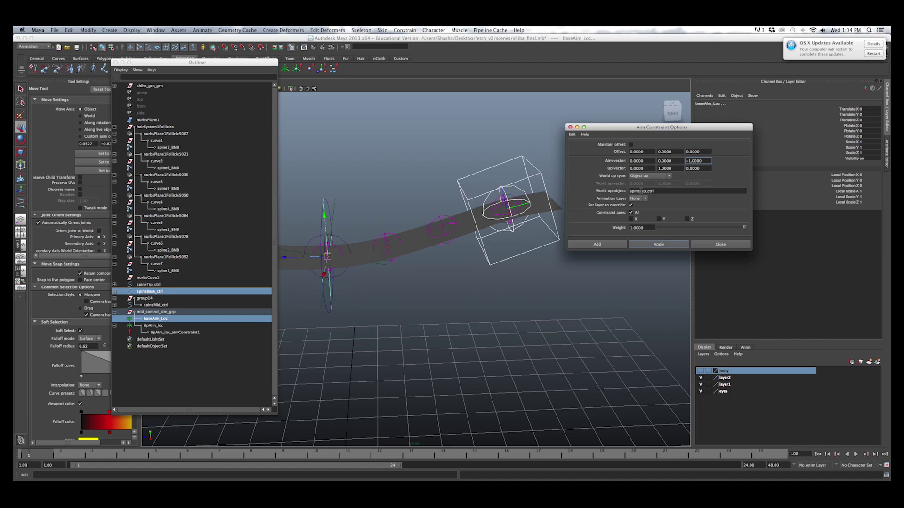
- Set the world up object to spineBase_ctrl, apply the aim constraint to baseAim_Loc, and inspect the locator's orientation
click(644, 191)
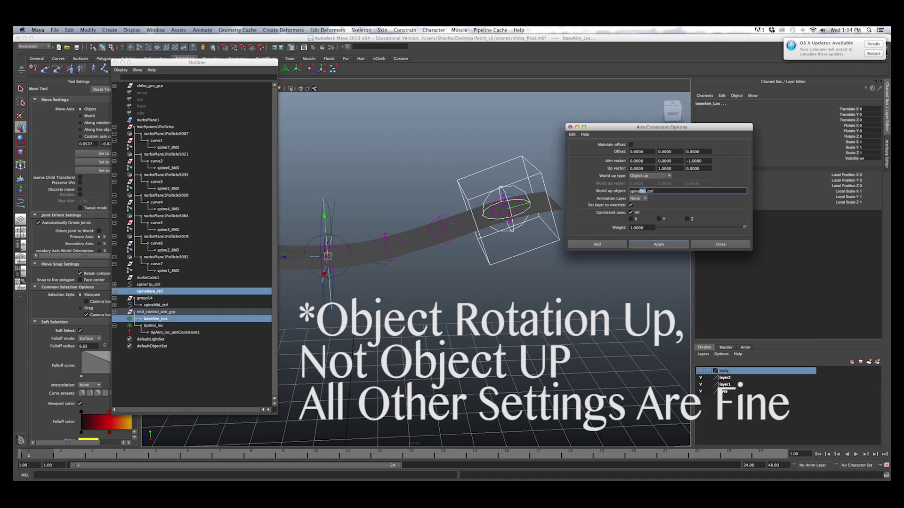
text(Base)
click(654, 248)
scroll(386, 207, down, 4)
alt+middle_drag(370, 203, 410, 231)
click(410, 208)
scroll(408, 214, up, 5)
click(392, 235)
alt+drag(392, 235, 390, 224)
alt+middle_drag(410, 227, 395, 243)
alt+drag(396, 242, 324, 282)
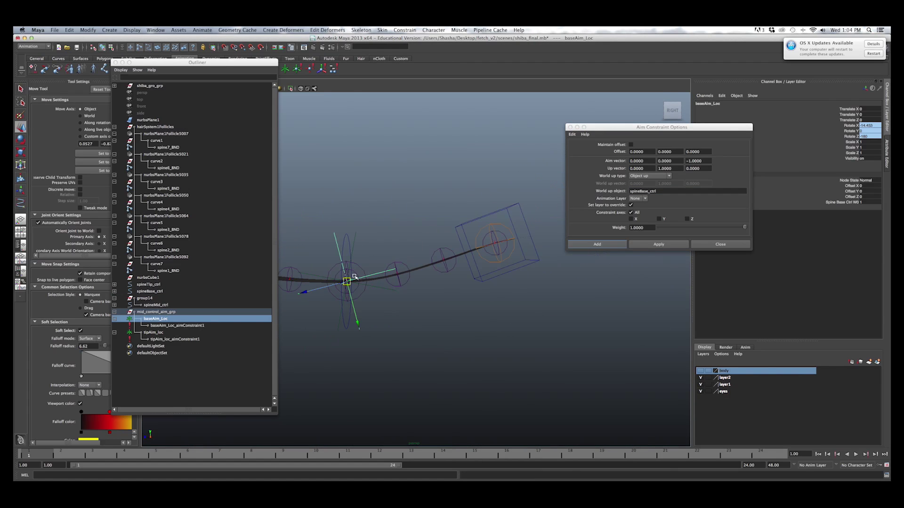
- Examine the orientations of tipAim_loc and baseAim_Loc and their parent group mid_control_aim_grp around the spine's mid control
click(355, 241)
alt+middle_drag(357, 239, 488, 256)
alt+middle_drag(487, 218, 465, 231)
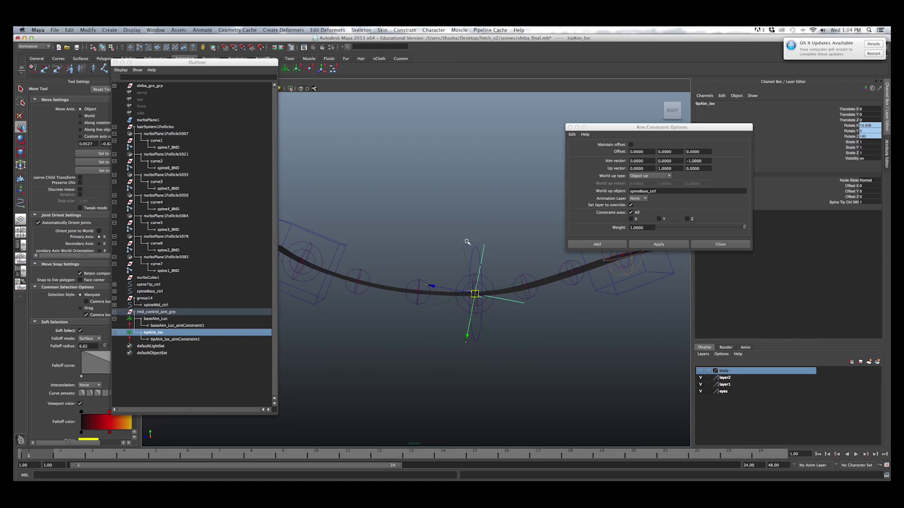
click(463, 250)
click(451, 297)
alt+drag(452, 296, 393, 247)
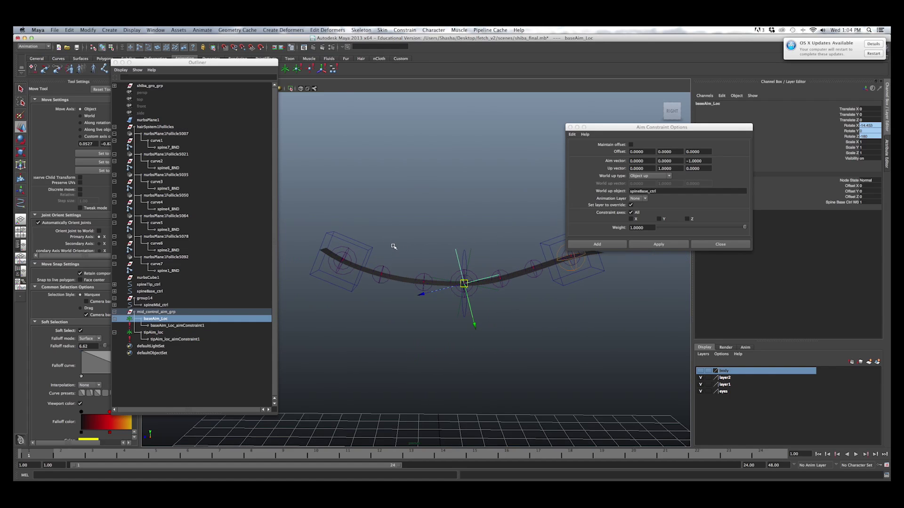
alt+drag(462, 233, 457, 246)
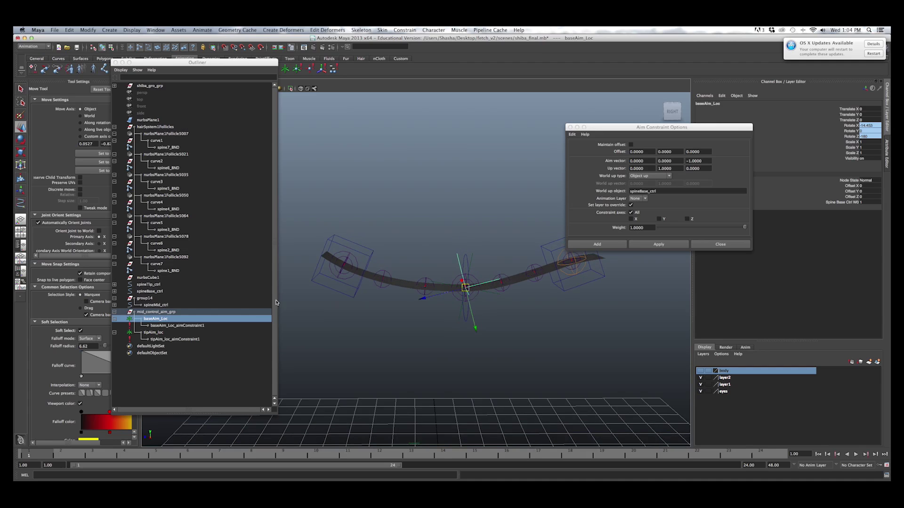
click(179, 312)
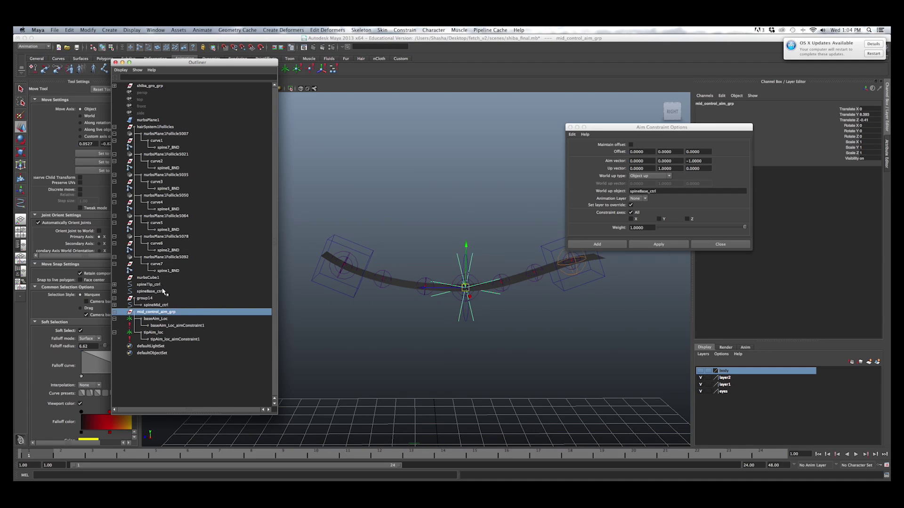
alt+drag(414, 257, 447, 235)
- Try moving spineBase_ctrl and raising spineTip_ctrl to test the ribbon, undoing the tip control's moves
click(509, 220)
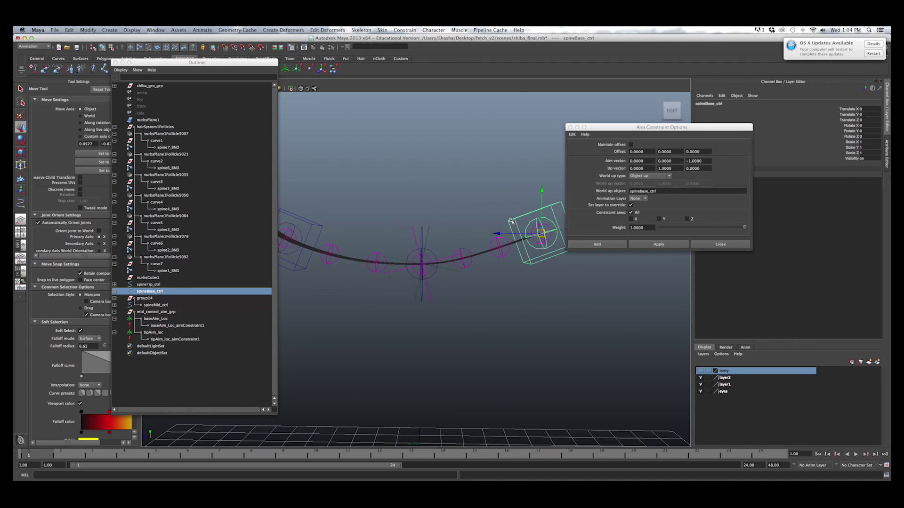
alt+middle_drag(509, 219, 495, 229)
drag(528, 199, 412, 267)
click(350, 258)
drag(318, 228, 317, 194)
key(super+z)
drag(320, 230, 332, 174)
key(super+z)
alt+right_drag(458, 272, 477, 287)
alt+middle_drag(478, 286, 454, 243)
alt+right_drag(450, 239, 438, 221)
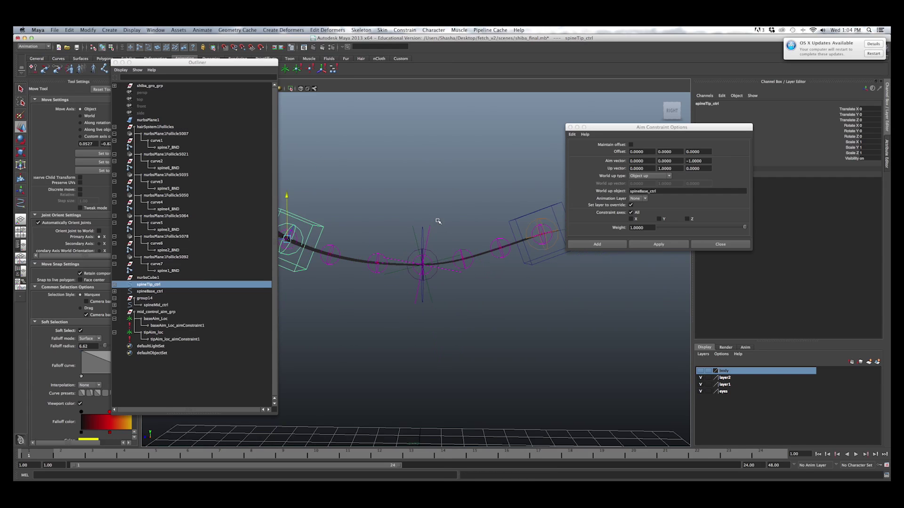
- Check tipAim_loc, raise spineBase_ctrl about 0.52 units on Y as a test, and undo that move
click(410, 227)
click(413, 231)
click(428, 229)
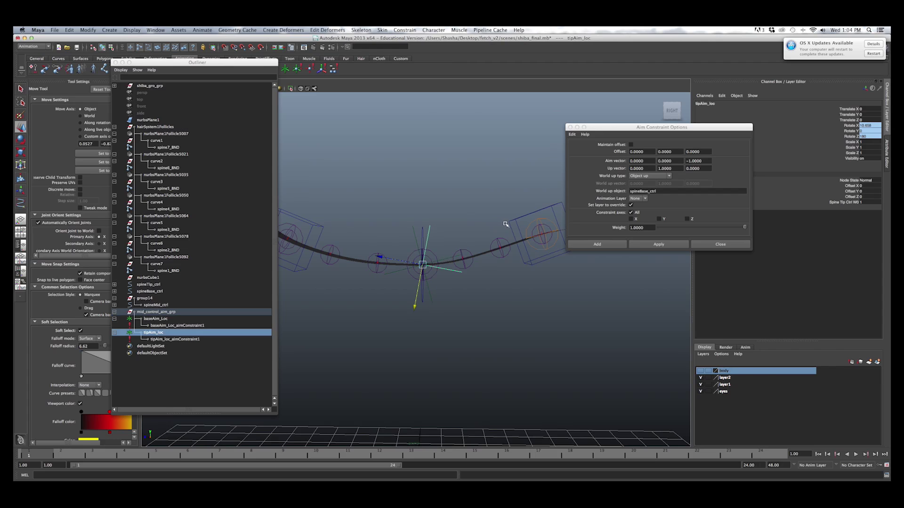
click(516, 220)
drag(542, 192, 543, 172)
key(super+z)
- Close the Aim constraint options and point-constrain mid_control_aim_grp to spineBase_ctrl and spineTip_ctrl with Maintain offset on
click(156, 312)
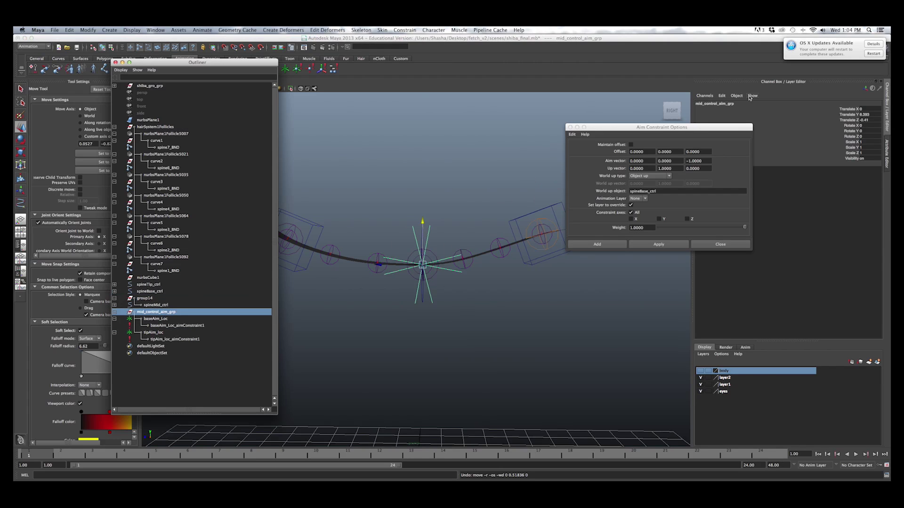
click(577, 127)
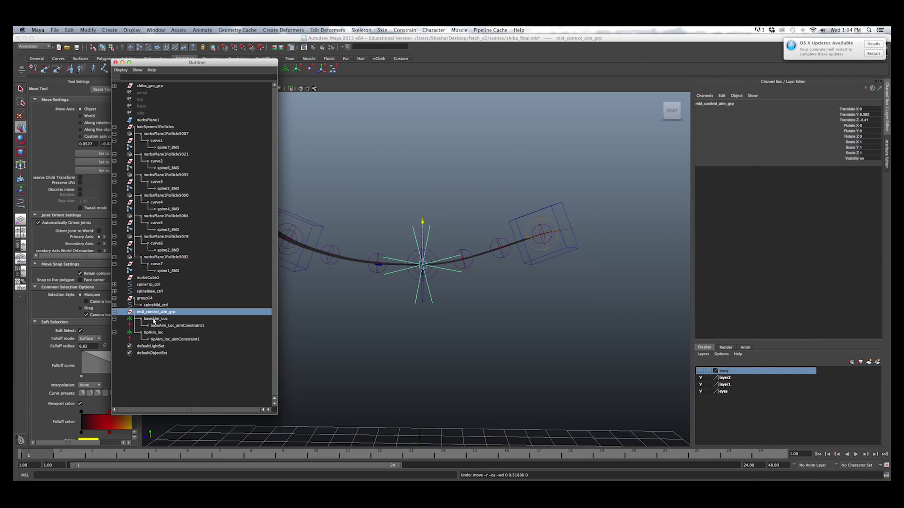
click(516, 218)
alt+middle_drag(388, 208, 480, 213)
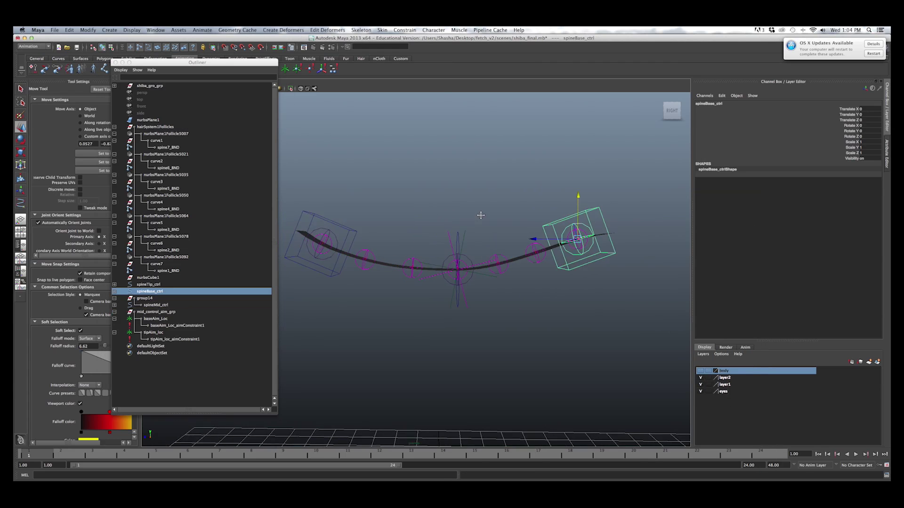
shift+click(409, 231)
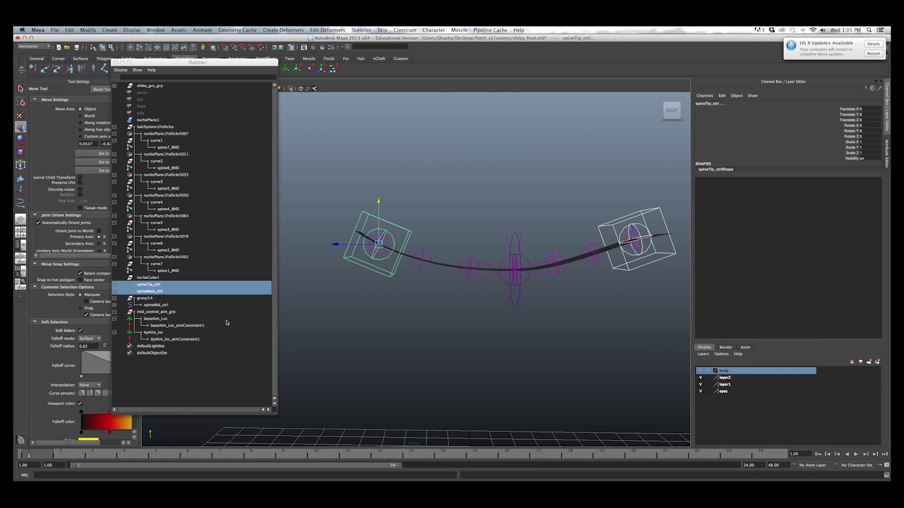
ctrl+click(145, 312)
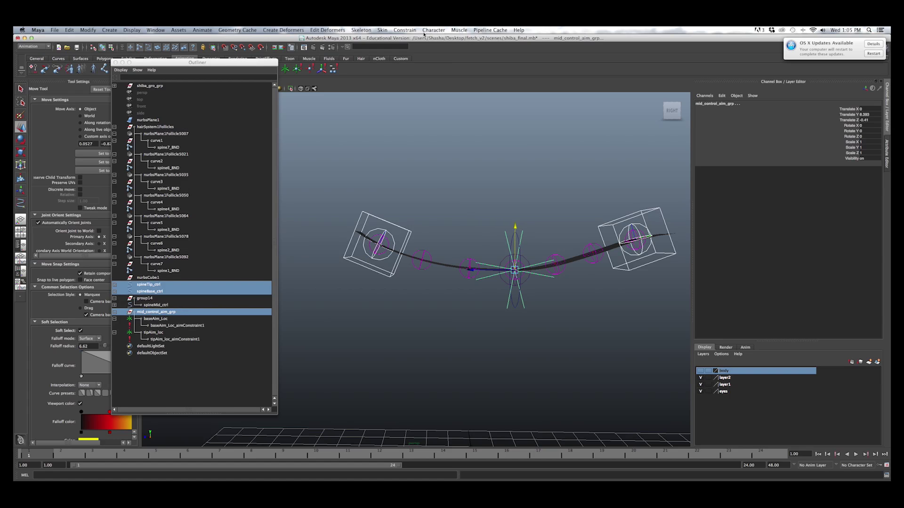
click(405, 30)
click(474, 48)
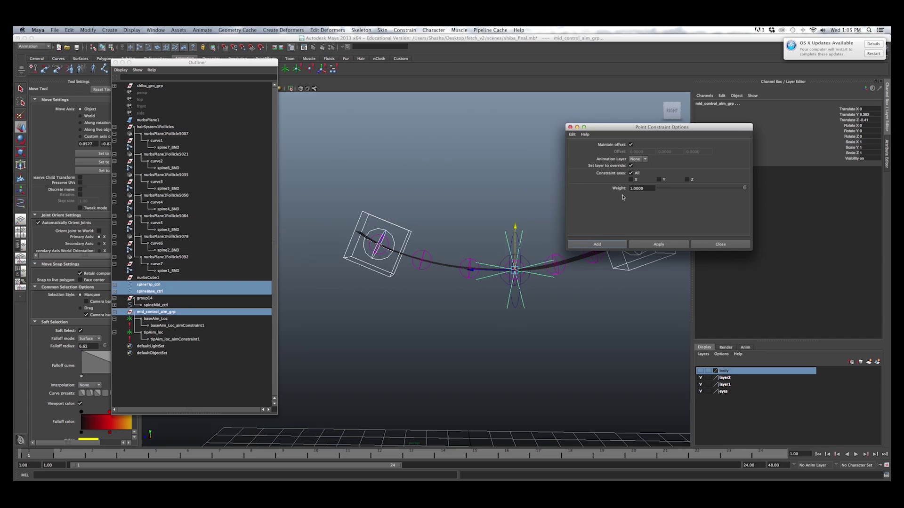
click(596, 245)
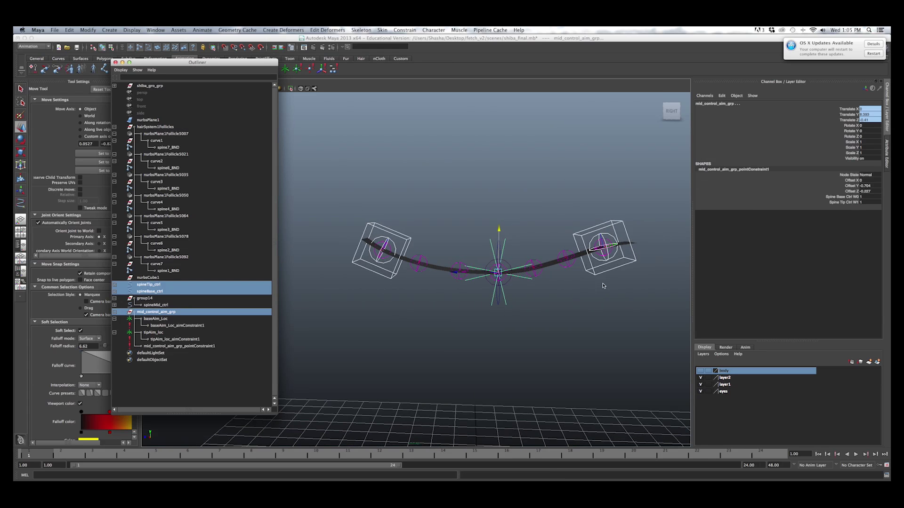
- Raise spineBase_ctrl to about 2.27 on Y to test the point constraint, and undo the move
drag(631, 271, 622, 274)
drag(605, 205, 603, 180)
middle_drag(616, 154, 610, 106)
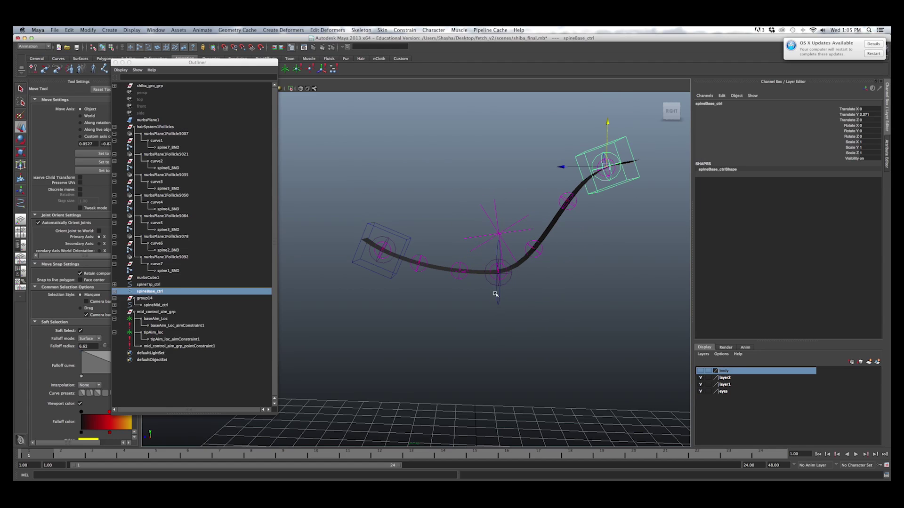
key(z)
scroll(510, 319, up, 5)
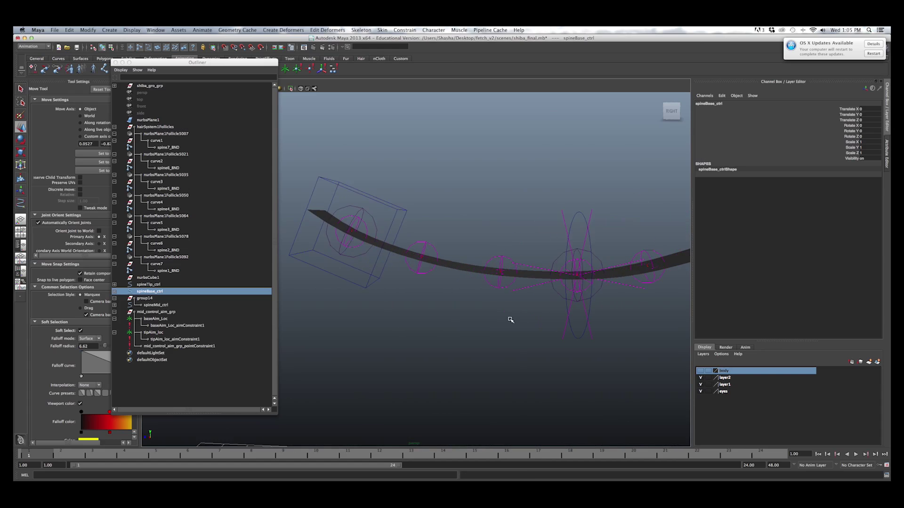
alt+middle_drag(511, 320, 479, 337)
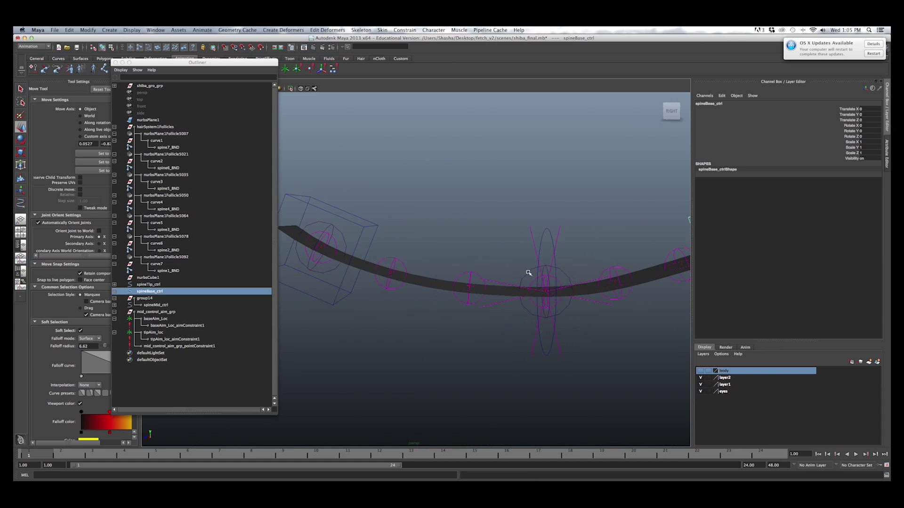
click(548, 229)
alt+drag(541, 222, 515, 219)
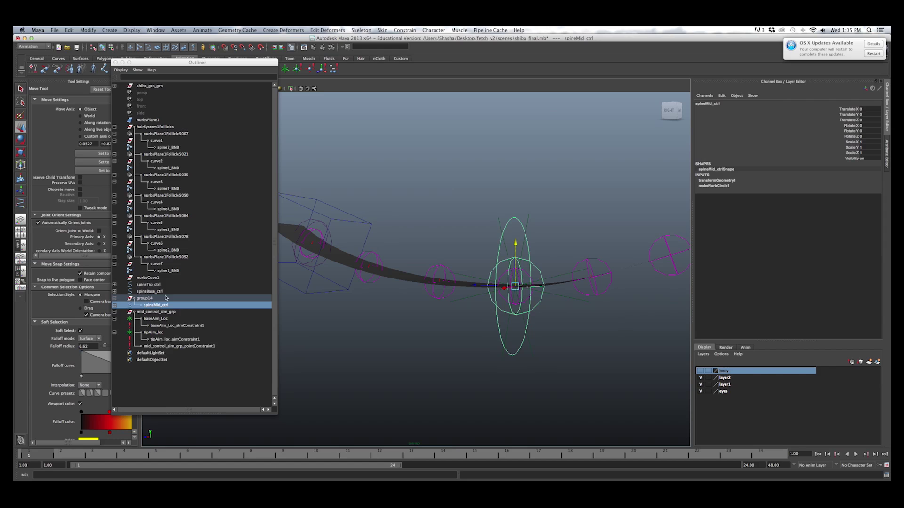
click(154, 320)
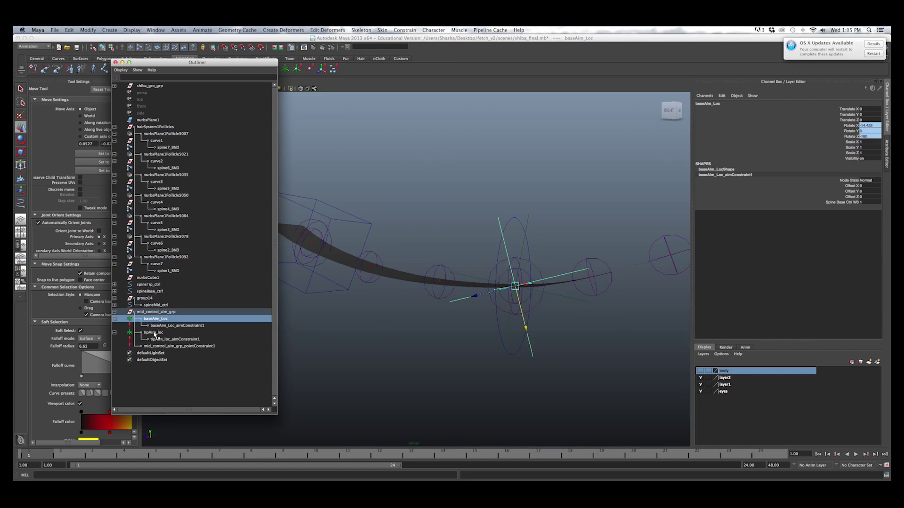
ctrl+click(153, 333)
ctrl+click(134, 299)
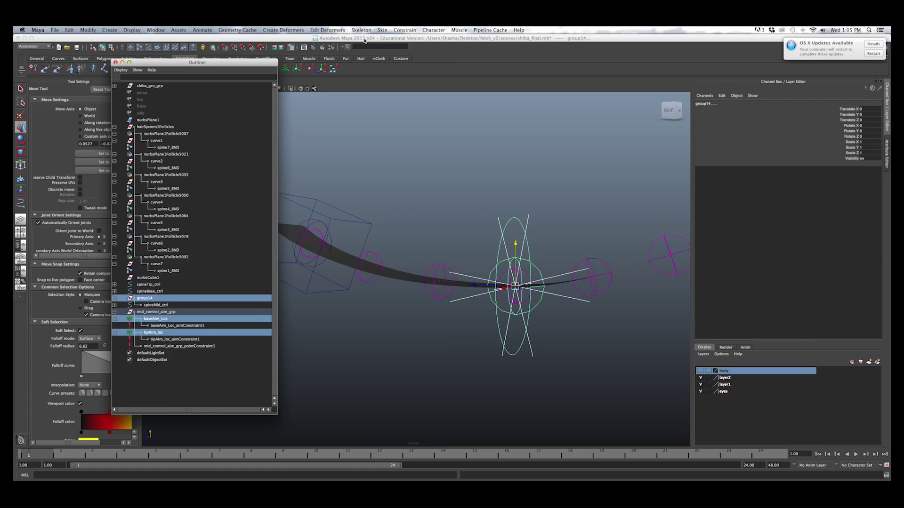
- Parent-constrain group14 to baseAim_Loc and tipAim_loc with Maintain offset on and all translate and rotate axes constrained
click(162, 320)
ctrl+click(160, 332)
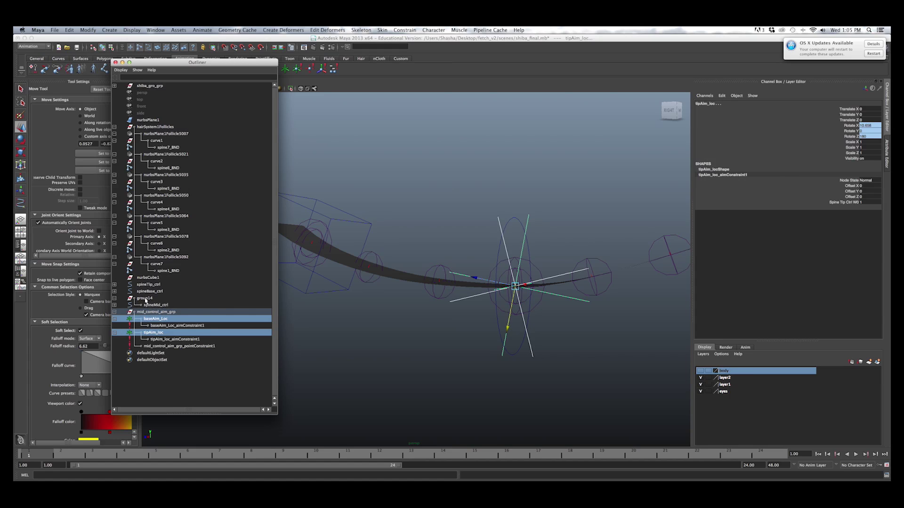
ctrl+click(145, 300)
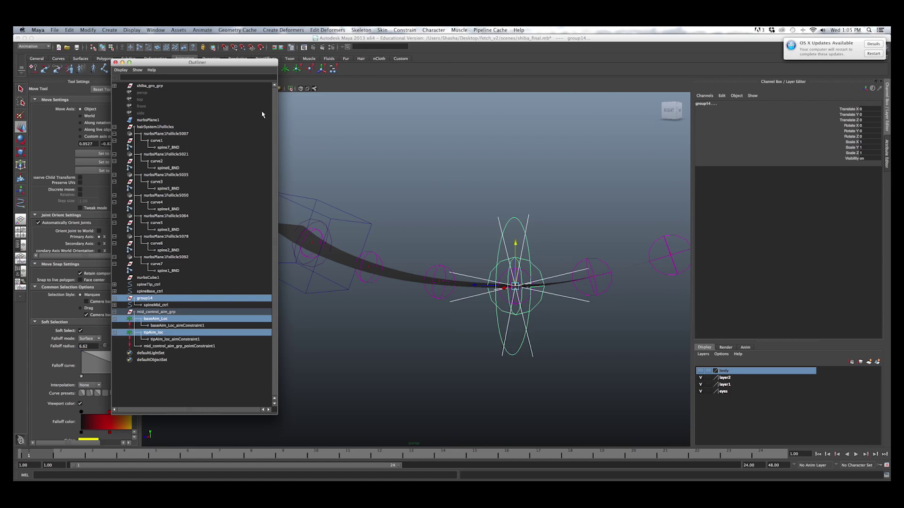
click(413, 31)
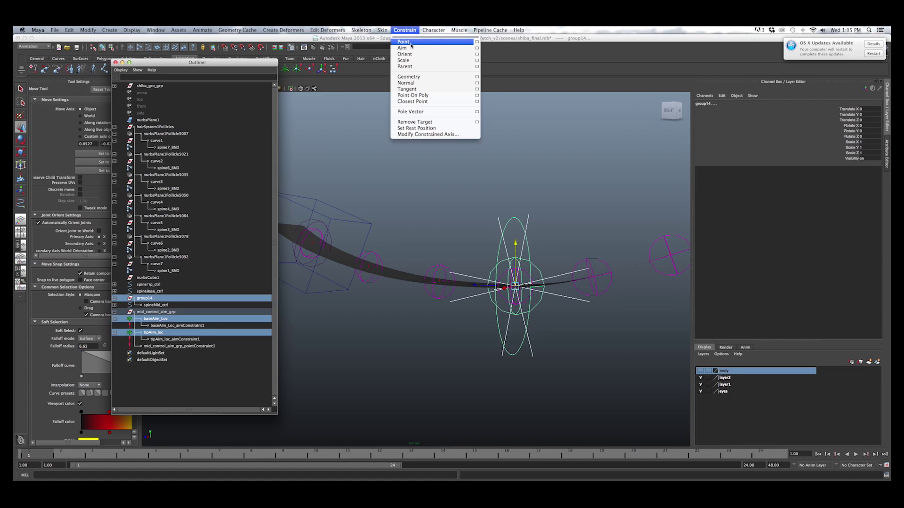
click(477, 66)
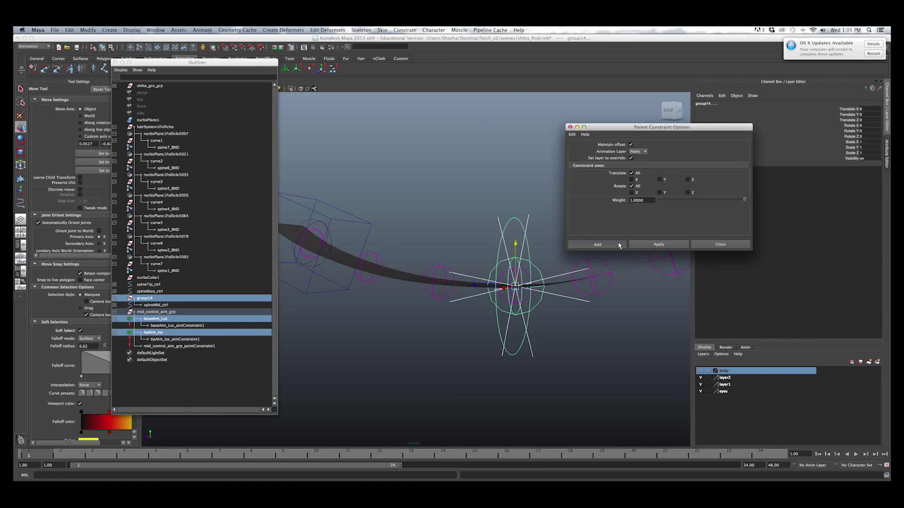
click(597, 244)
scroll(496, 258, down, 5)
scroll(494, 258, up, 5)
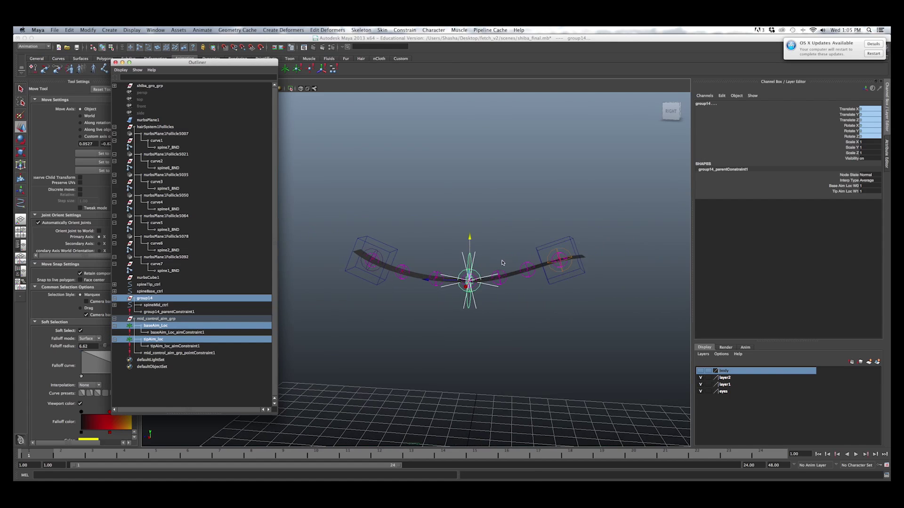
alt+drag(489, 256, 488, 258)
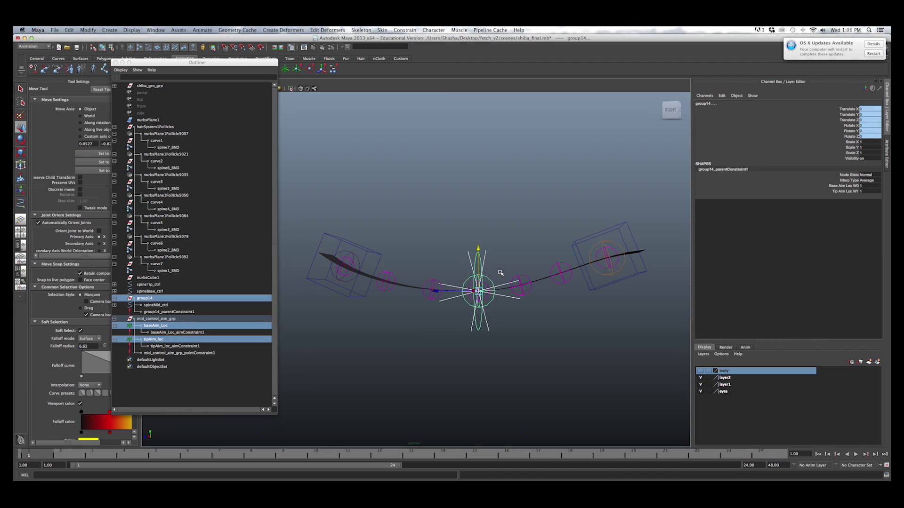
- Test the mid control's follow by raising spineBase_ctrl on Y, and undo the last raise
click(623, 227)
alt+middle_drag(624, 231, 563, 263)
drag(545, 247, 533, 160)
alt+middle_drag(538, 279, 577, 274)
scroll(577, 275, down, 3)
mouse_move(577, 278)
alt+mouse_down()
mouse_move(577, 297)
mouse_move(572, 280)
alt+mouse_up()
drag(543, 174, 550, 158)
alt+drag(526, 270, 530, 275)
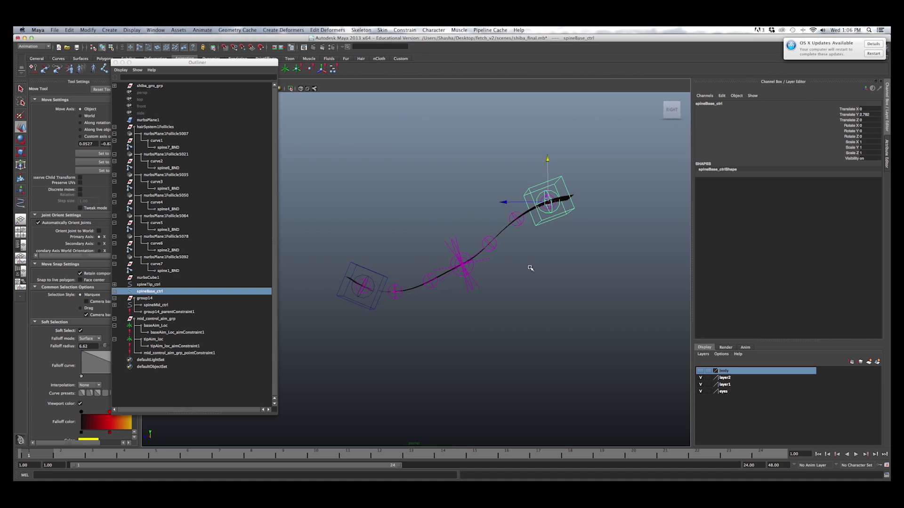
alt+drag(526, 212, 528, 212)
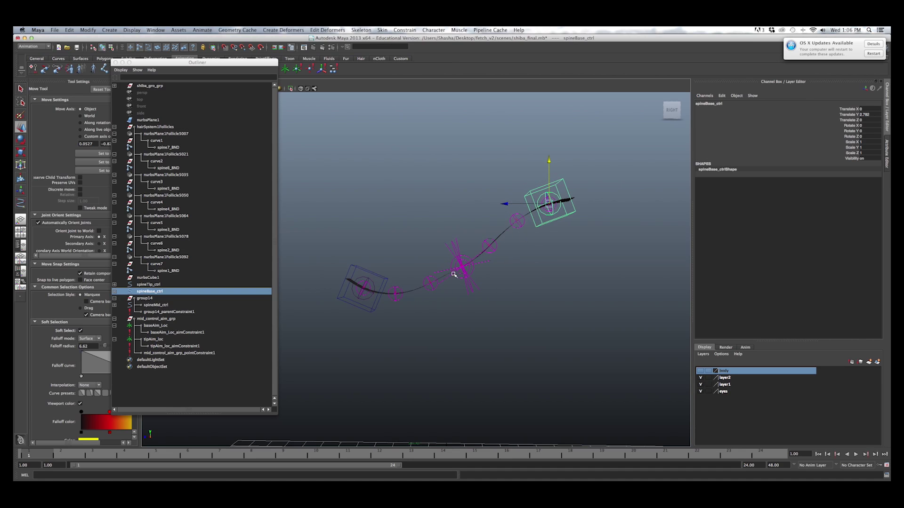
key(ctrl+z)
key(ctrl+z)
key(ctrl+z)
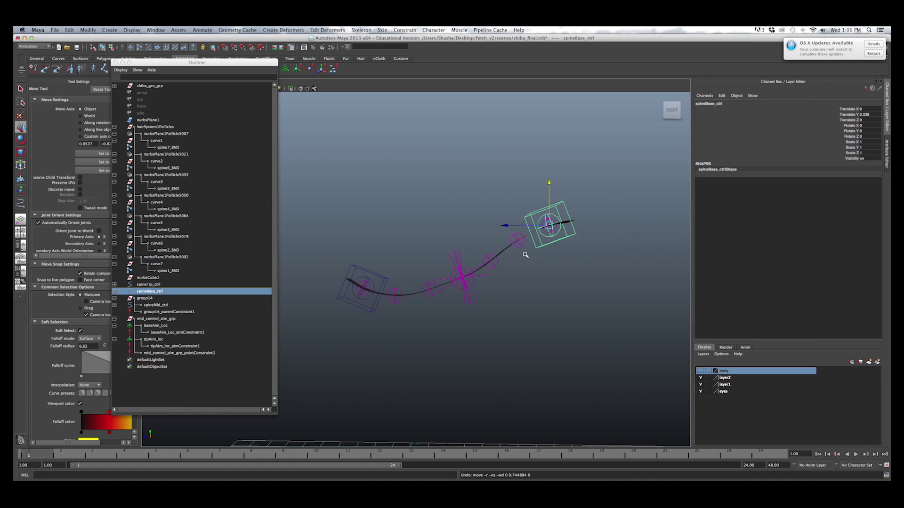
- Raise spineBase_ctrl on Y and lower spineTip_ctrl to about -1.07 on Y to bend the spine
drag(548, 245, 553, 209)
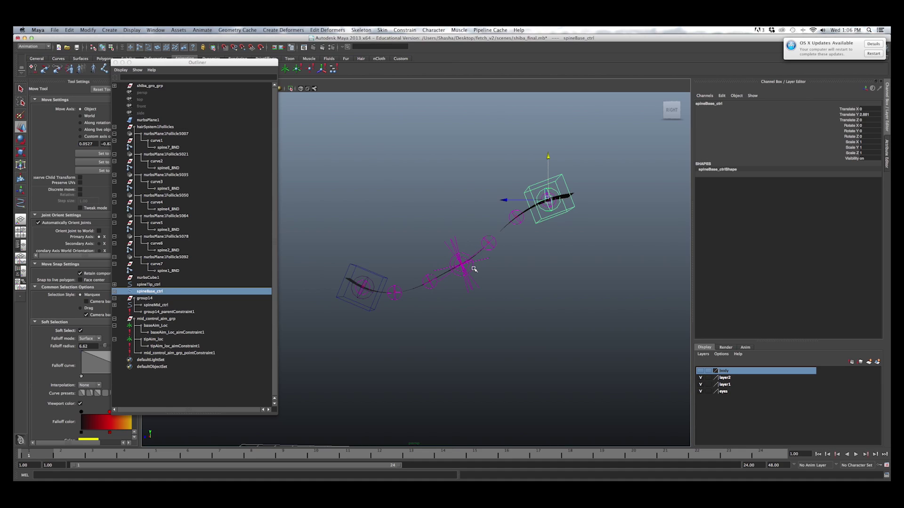
drag(549, 157, 560, 192)
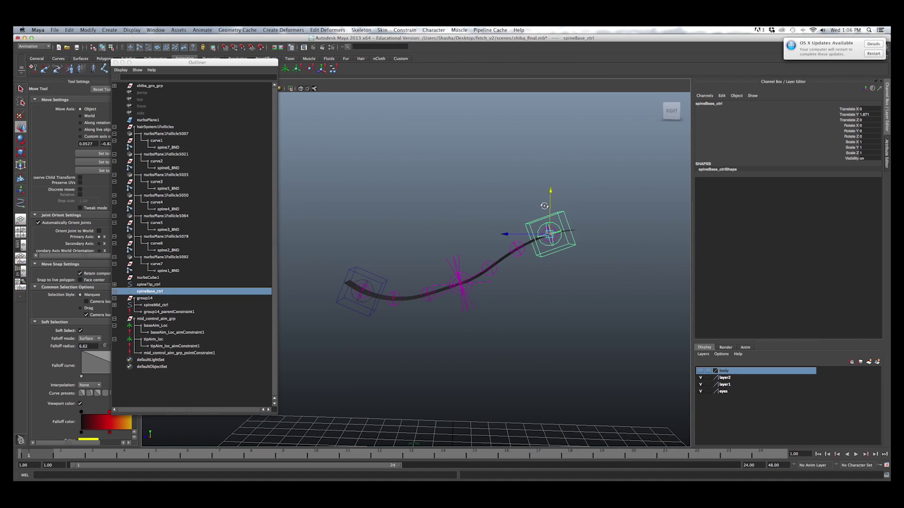
click(356, 272)
drag(364, 252, 364, 293)
alt+middle_drag(372, 276, 379, 247)
- Rotate spineTip_ctrl about 64 degrees on X to test the ribbon's bend at the tip
key(e)
key(e)
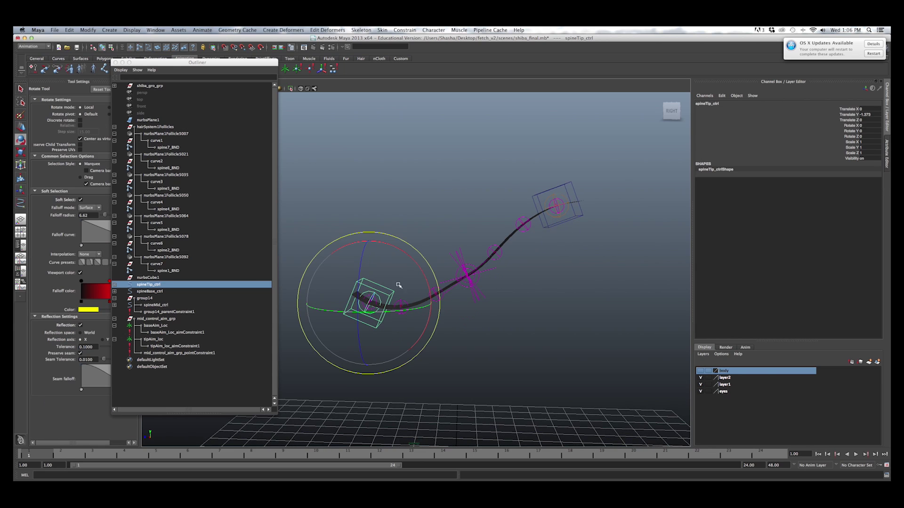
drag(424, 279, 379, 226)
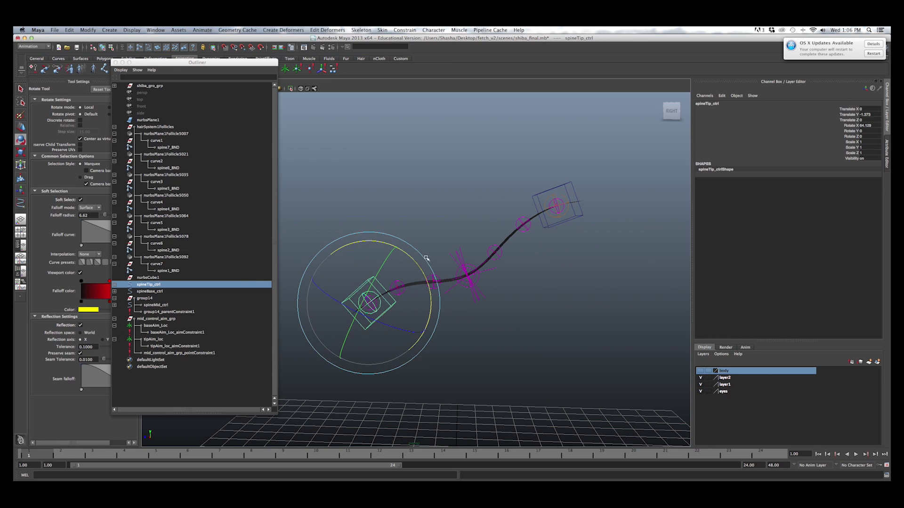
alt+drag(486, 283, 498, 276)
scroll(492, 275, up, 3)
- Move spineMid_ctrl upward and rotate it about 45 degrees on X to test its independent offset
click(481, 238)
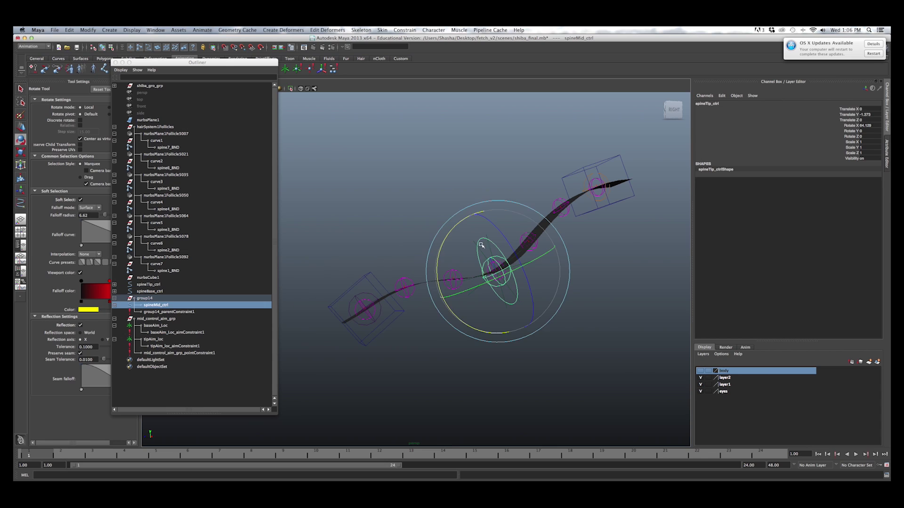
key(w)
alt+drag(496, 275, 495, 309)
key(e)
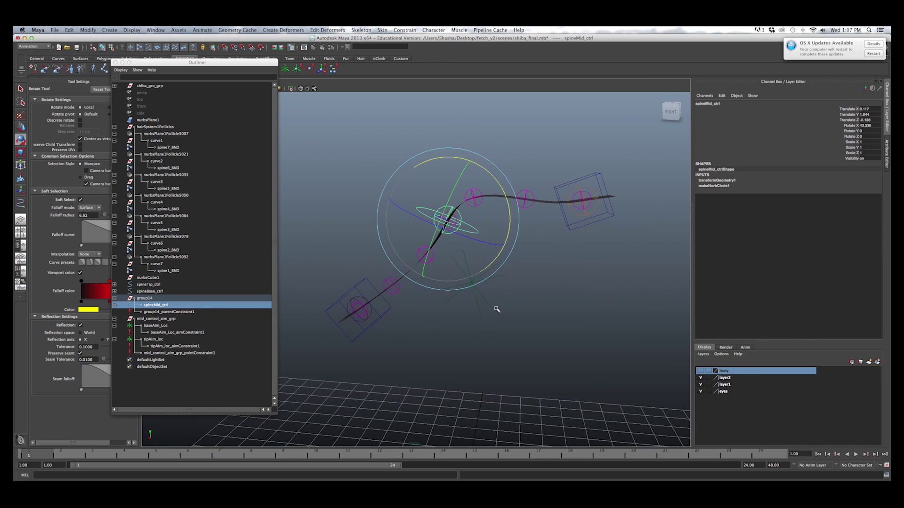
- Move spineBase_ctrl freely up and back down to test how the mid control follows it
click(579, 226)
key(w)
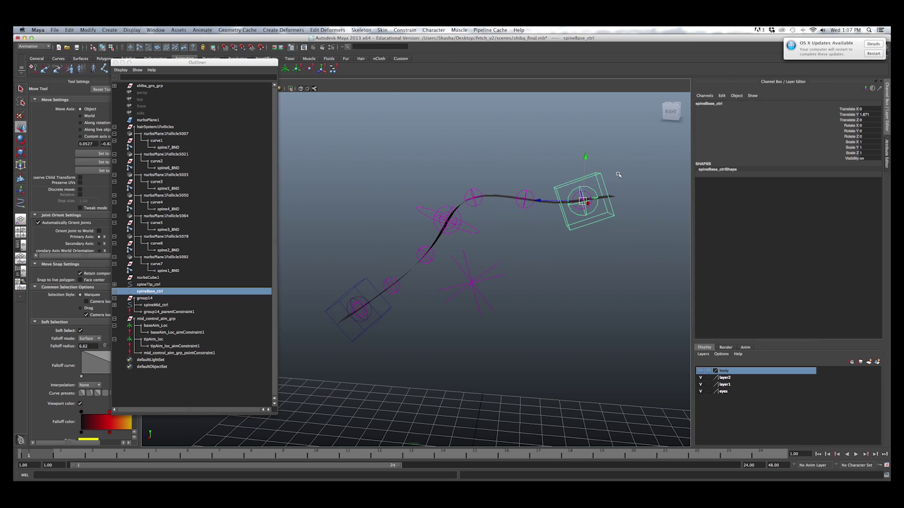
mouse_move(594, 196)
mouse_down()
mouse_move(602, 199)
mouse_move(596, 238)
mouse_move(561, 147)
mouse_move(587, 198)
mouse_move(581, 147)
mouse_move(603, 183)
mouse_up()
alt+drag(488, 268, 516, 264)
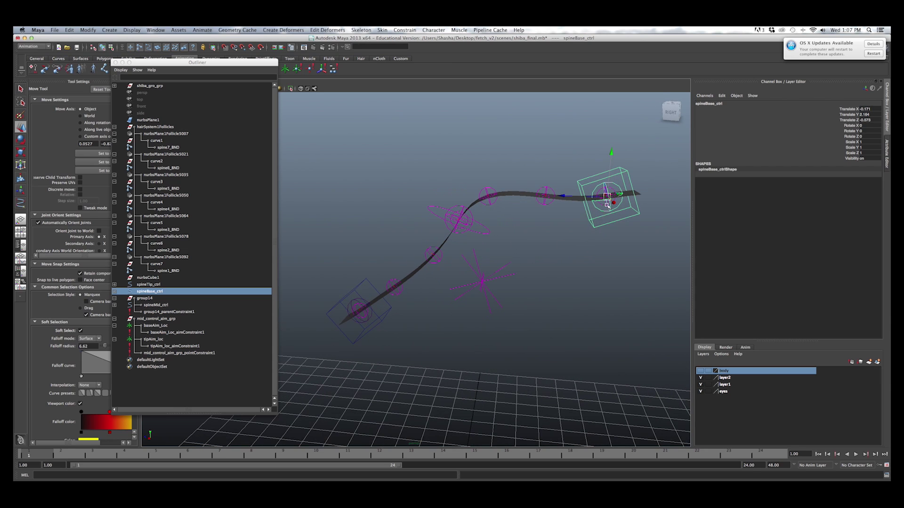
drag(607, 198, 585, 205)
- Move the Outliner aside and hide locators in the perspective view
click(505, 262)
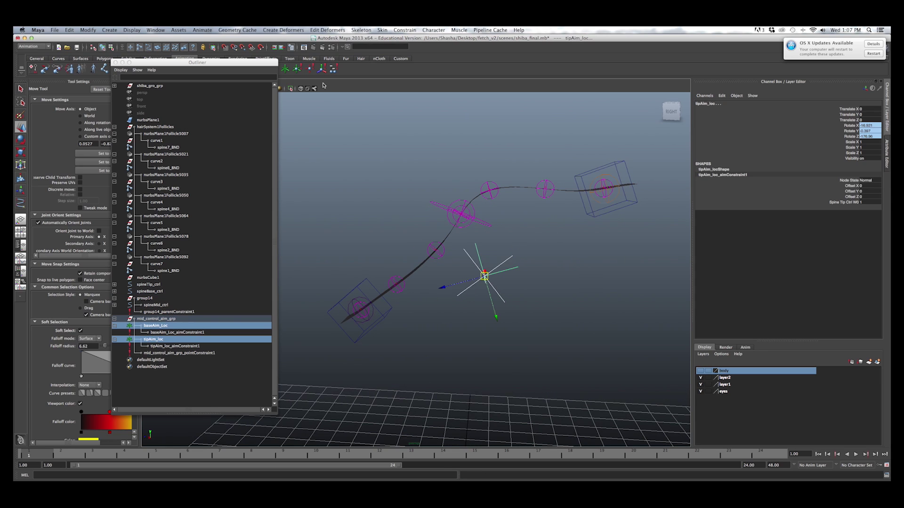
drag(239, 62, 13, 73)
click(170, 102)
click(202, 84)
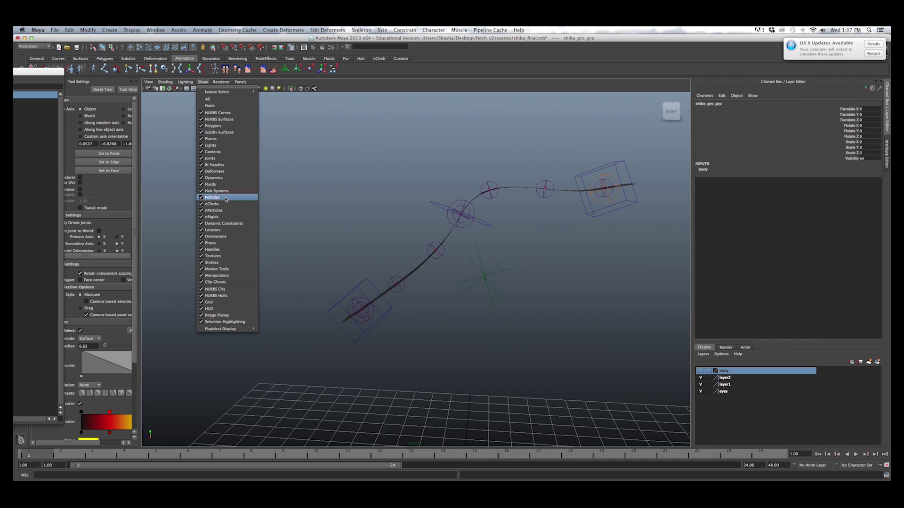
click(219, 229)
alt+middle_drag(507, 255, 460, 254)
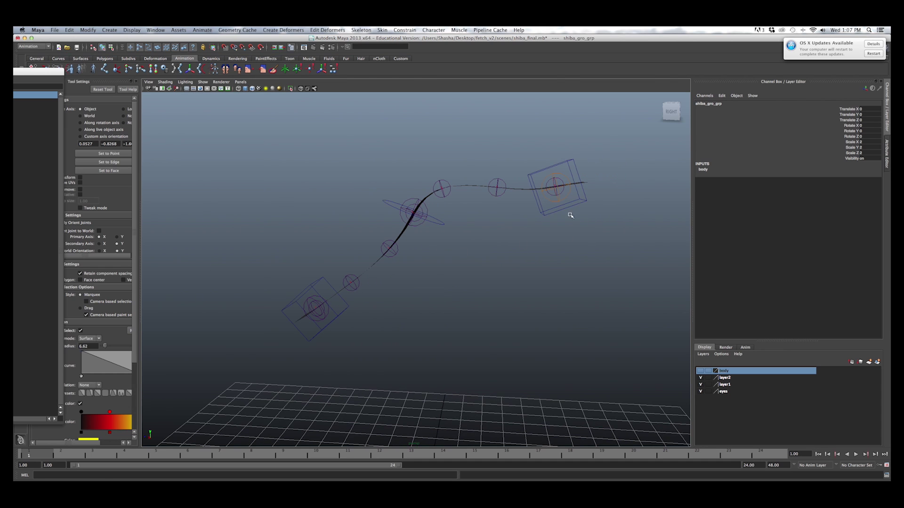
- Shift spineBase_ctrl slightly and rotate spineMid_ctrl to about -14 degrees on X to test the ribbon's bend
click(555, 185)
drag(556, 187, 577, 183)
alt+drag(501, 198, 507, 210)
drag(462, 232, 448, 250)
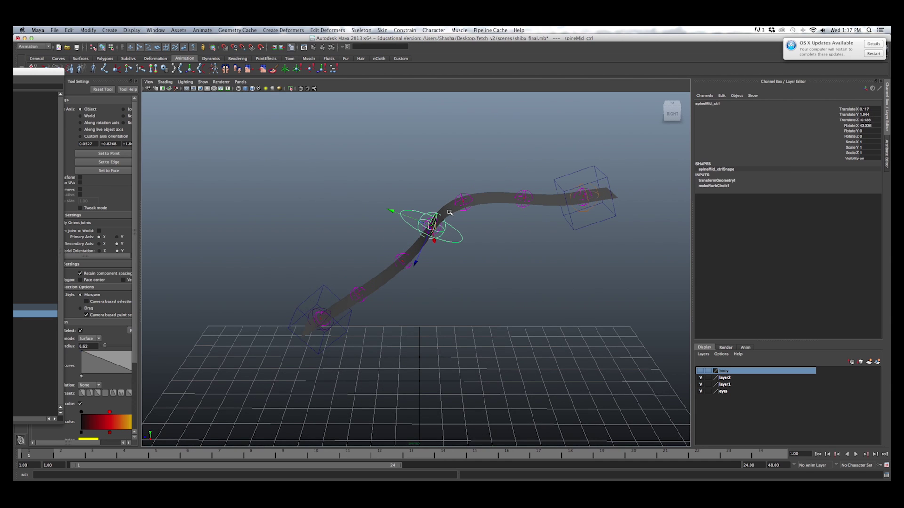
key(e)
drag(451, 171, 487, 210)
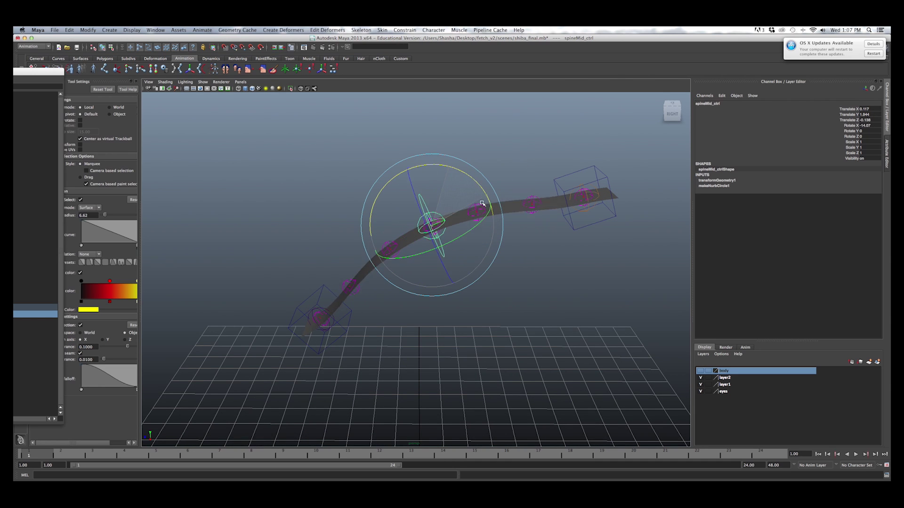
- Undo the latest test moves and rotation of the base and mid spine controls
key(z)
key(z)
key(z)
key(z)
key(z)
key(z)
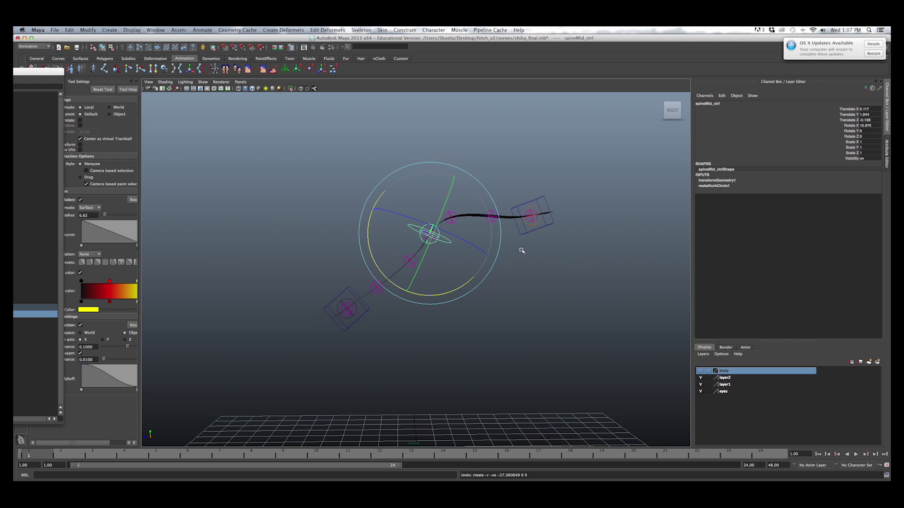
key(z)
key(z)
key(z)
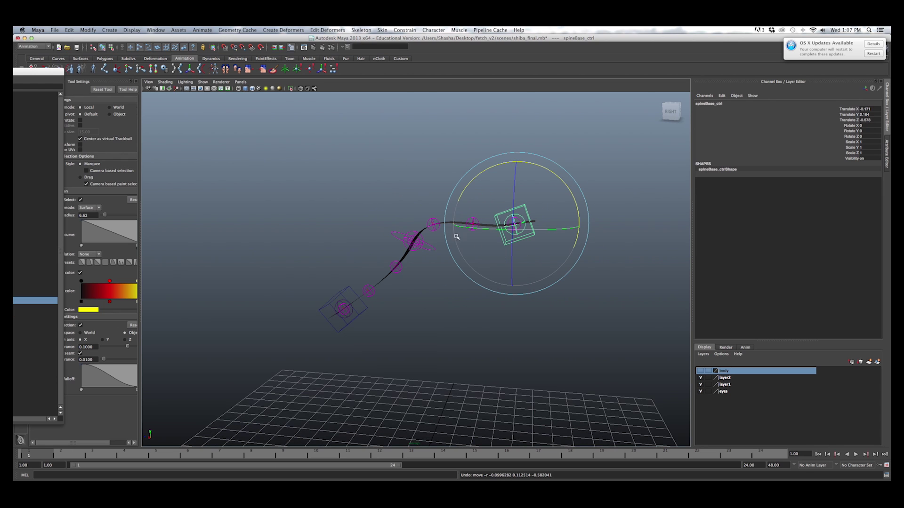
- Reset translation and rotation to 0 on spineBase_ctrl, spineMid_ctrl and spineTip_ctrl together, and clear the selection
shift+click(396, 232)
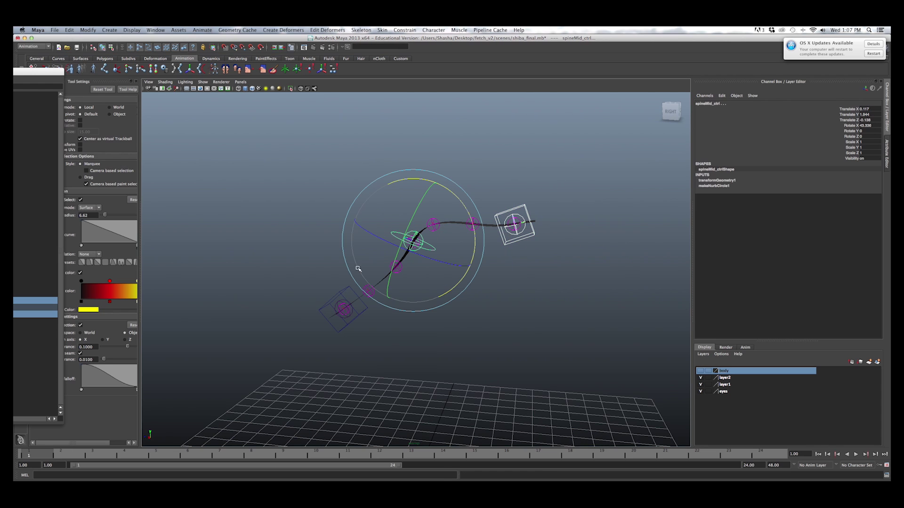
click(344, 289)
drag(871, 111, 873, 136)
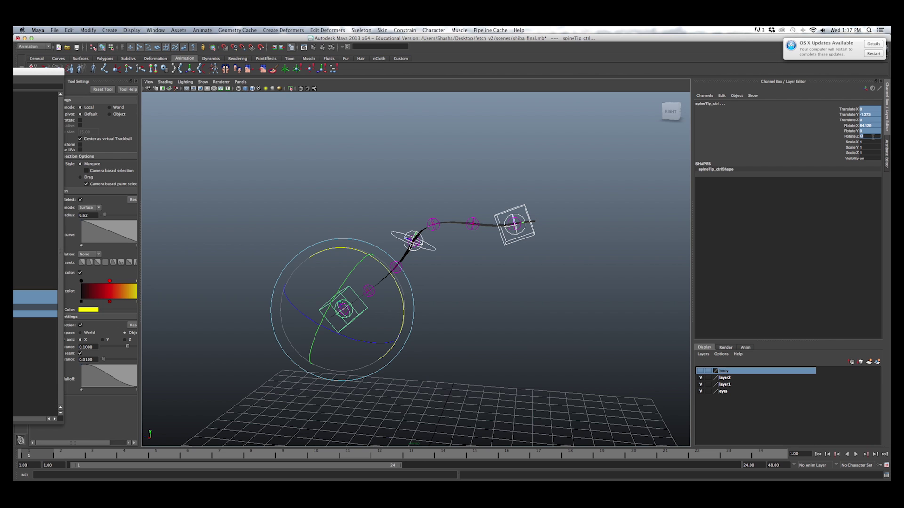
text(0)
key(Return)
alt+drag(442, 224, 446, 203)
click(457, 195)
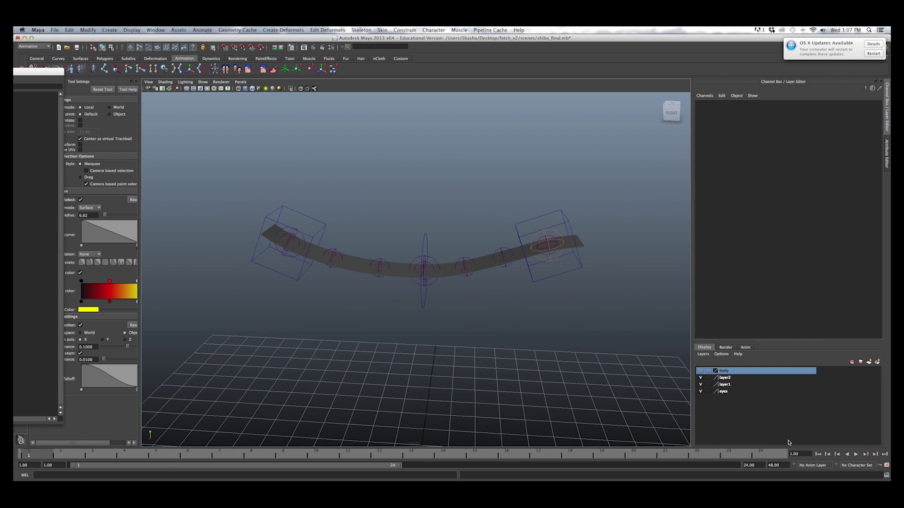
- Show the body layer in wireframe to examine the spine's placement inside the dog, and hide the layer again
click(700, 371)
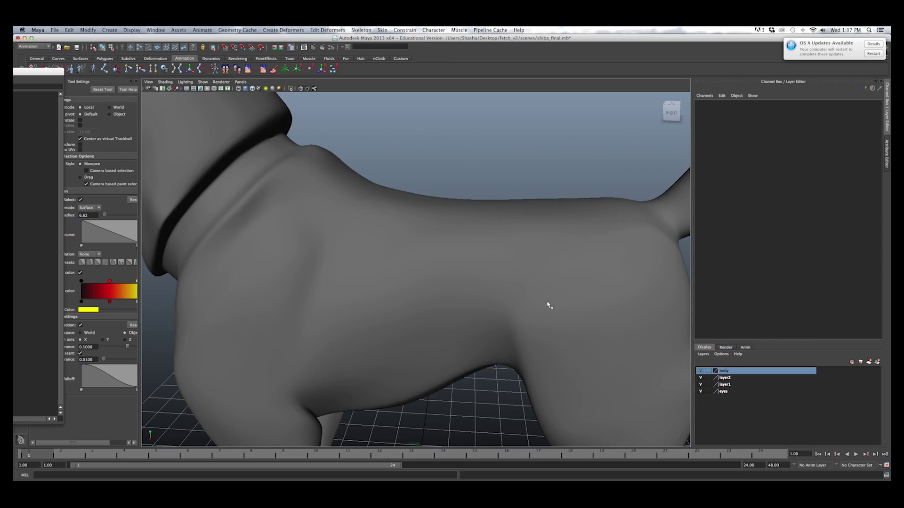
key(4)
mouse_move(488, 283)
alt+mouse_down()
mouse_move(464, 252)
mouse_move(500, 264)
mouse_move(472, 252)
mouse_move(497, 278)
mouse_move(484, 266)
mouse_move(492, 282)
mouse_move(476, 272)
alt+mouse_up()
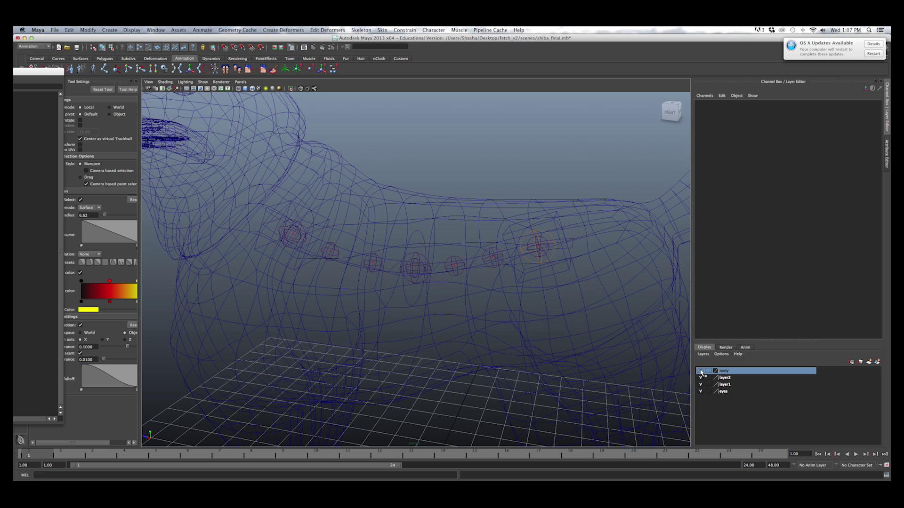
scroll(431, 269, down, 4)
alt+drag(430, 270, 480, 278)
click(701, 371)
scroll(515, 264, up, 3)
alt+drag(515, 264, 504, 234)
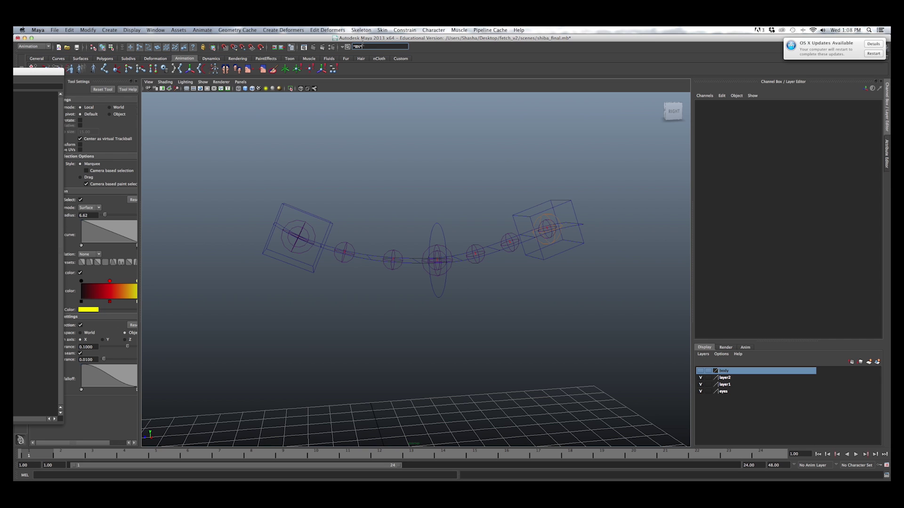
key(Return)
alt+drag(445, 227, 440, 239)
alt+drag(512, 256, 507, 256)
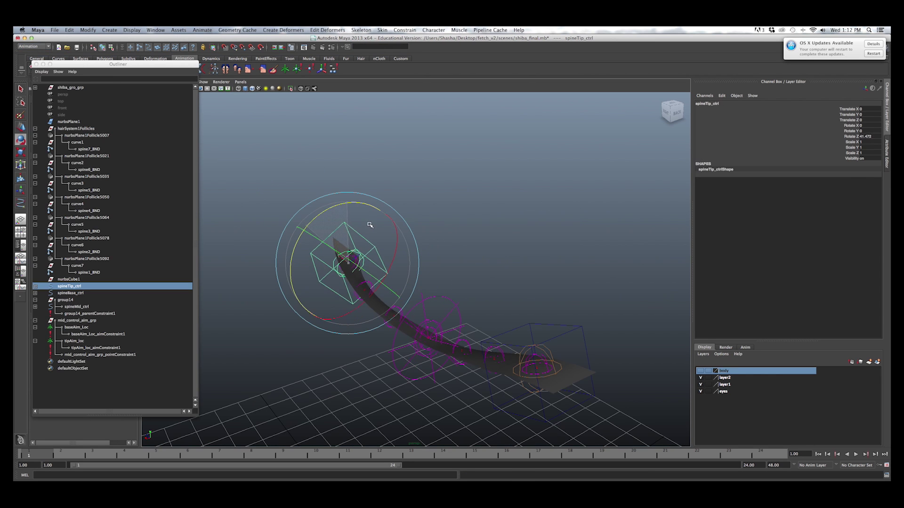
- Move spineTip_ctrl away from the base to about 3.75 on Y and 6.08 on Z to test the ribbon's stretch
alt+drag(369, 224, 478, 279)
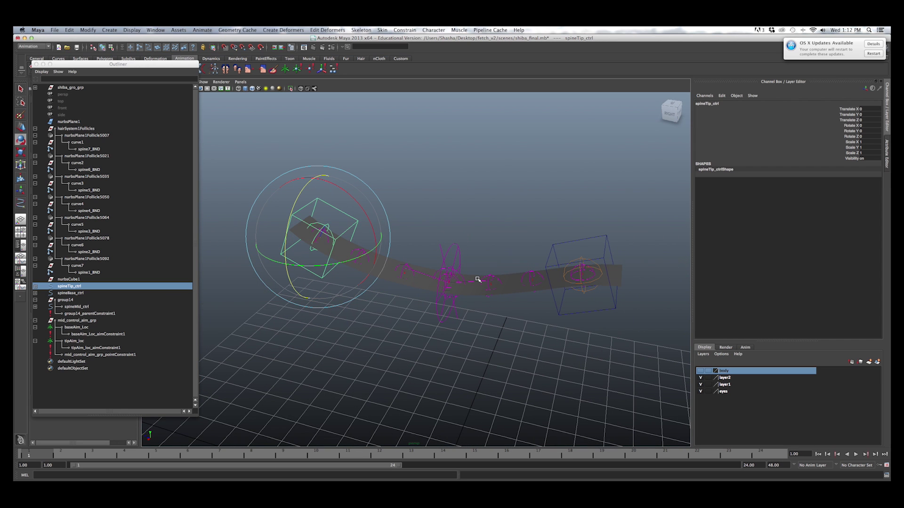
alt+drag(480, 273, 483, 221)
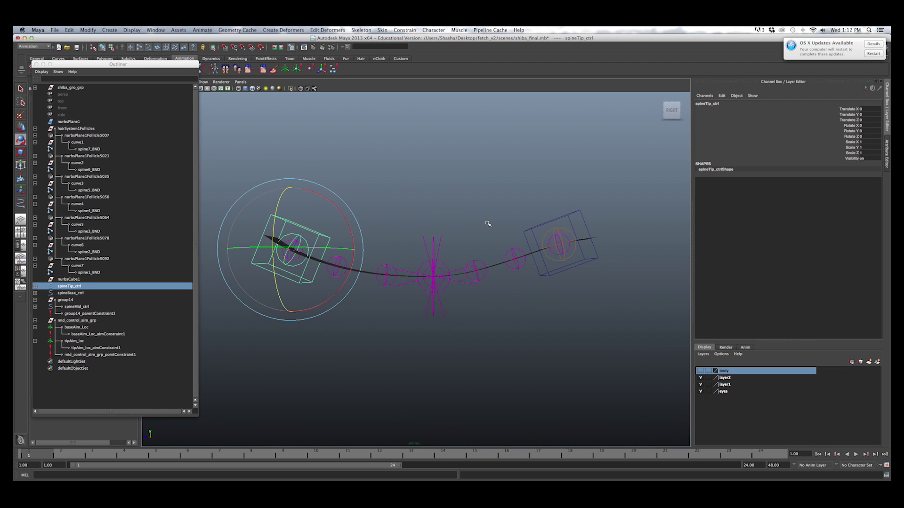
alt+drag(488, 229, 484, 235)
key(w)
scroll(380, 238, down, 5)
alt+middle_drag(381, 238, 428, 250)
drag(386, 266, 257, 201)
alt+middle_drag(413, 245, 460, 223)
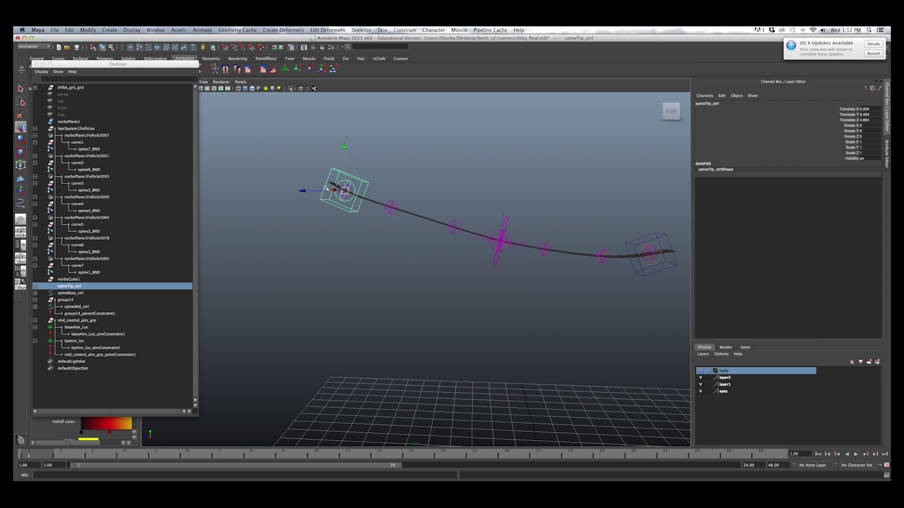
drag(345, 190, 232, 151)
alt+drag(232, 151, 325, 207)
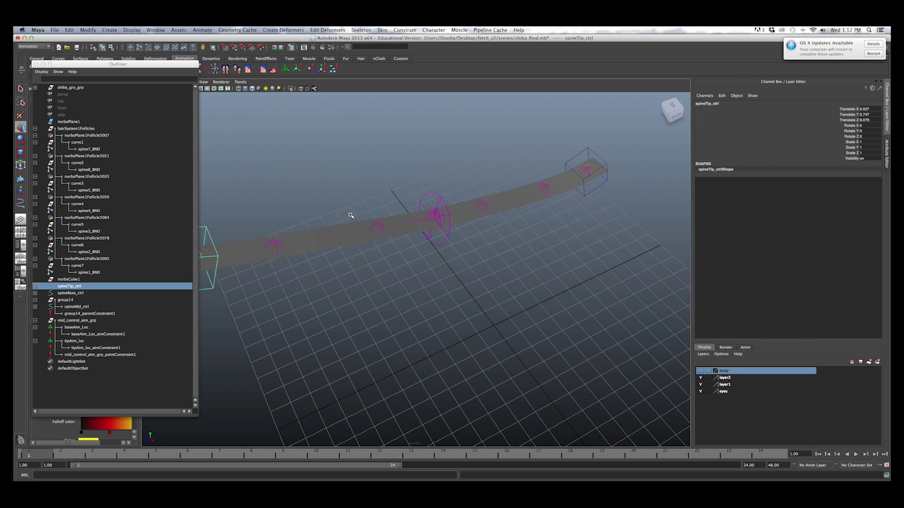
- Undo the test moves of spineTip_ctrl
click(359, 237)
mouse_move(369, 236)
alt+mouse_down()
mouse_move(360, 220)
mouse_move(367, 218)
alt+mouse_up()
key(super+z)
key(super+z)
key(super+z)
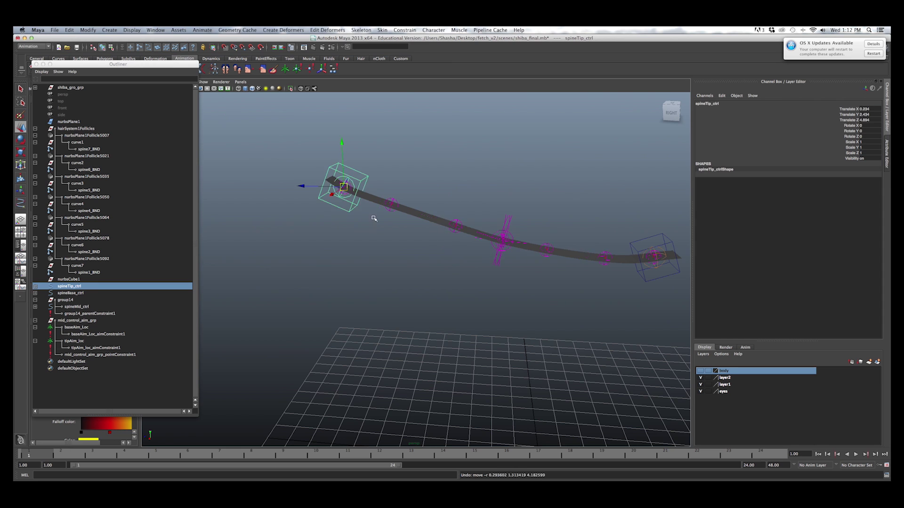
- Twist the ribbon by rotating spineTip_ctrl to about -47 degrees and spineBase_ctrl to about 45 degrees on Z
alt+drag(450, 228, 419, 230)
alt+middle_drag(418, 230, 346, 225)
alt+right_drag(346, 225, 387, 239)
alt+drag(397, 243, 409, 244)
key(e)
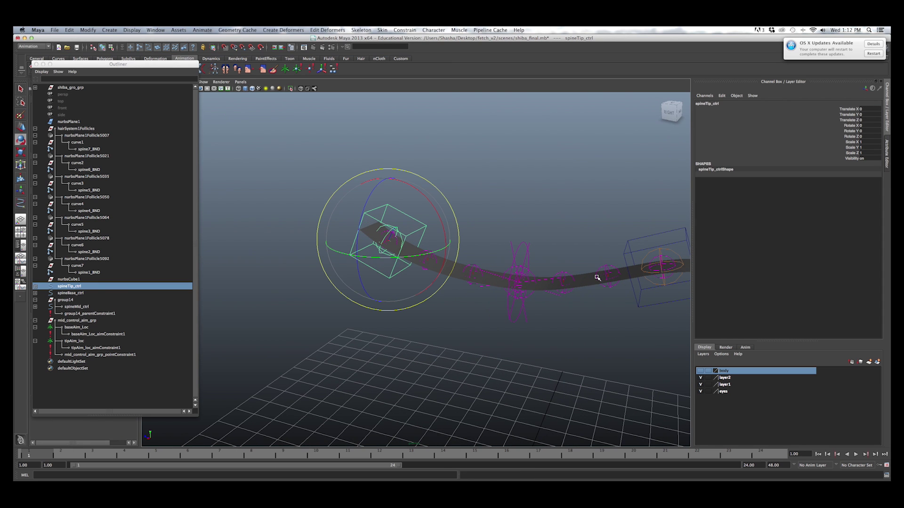
drag(365, 209, 544, 274)
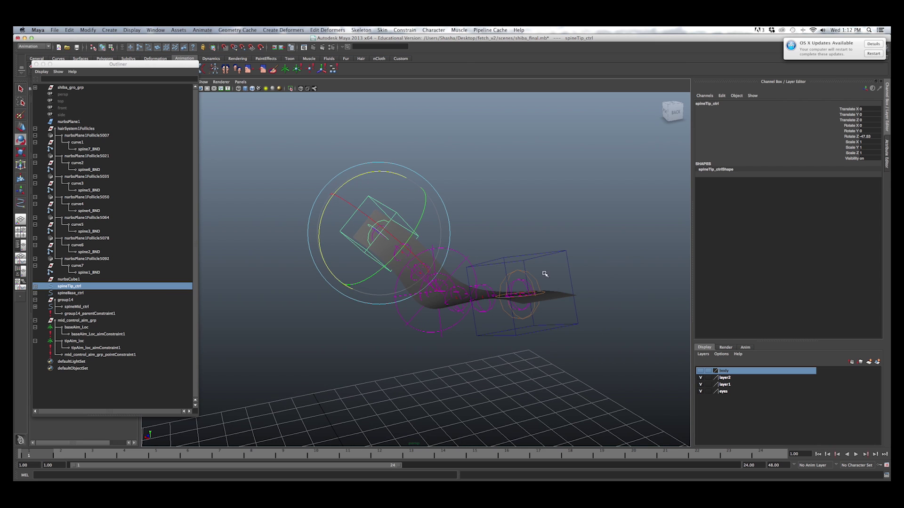
click(543, 254)
mouse_move(492, 251)
mouse_down()
mouse_move(473, 284)
mouse_move(547, 235)
mouse_move(504, 240)
mouse_up()
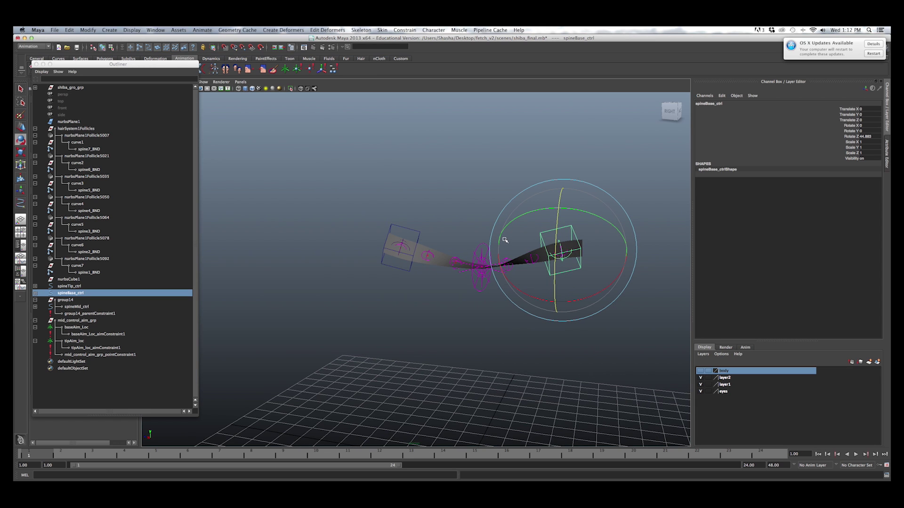
- Undo the twist rotations of the tip and base controls
key(ctrl+z)
key(ctrl+z)
key(ctrl+z)
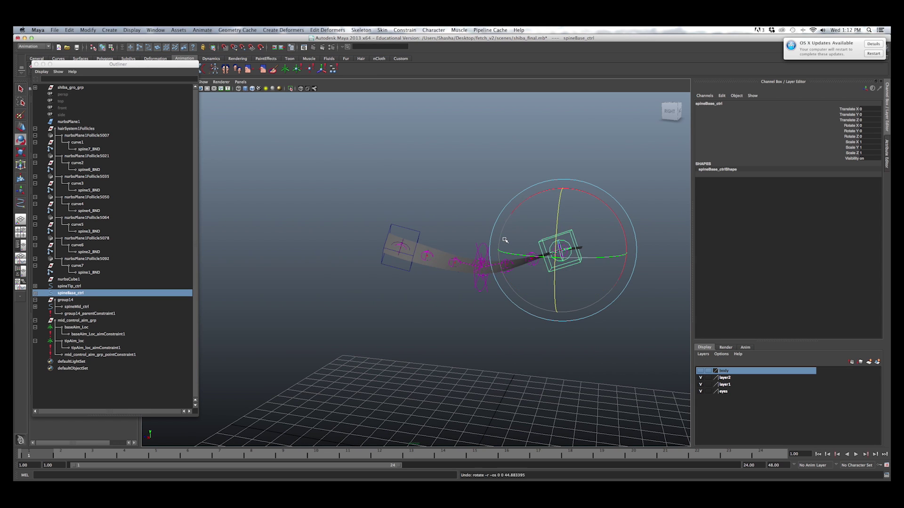
alt+middle_drag(534, 200, 496, 202)
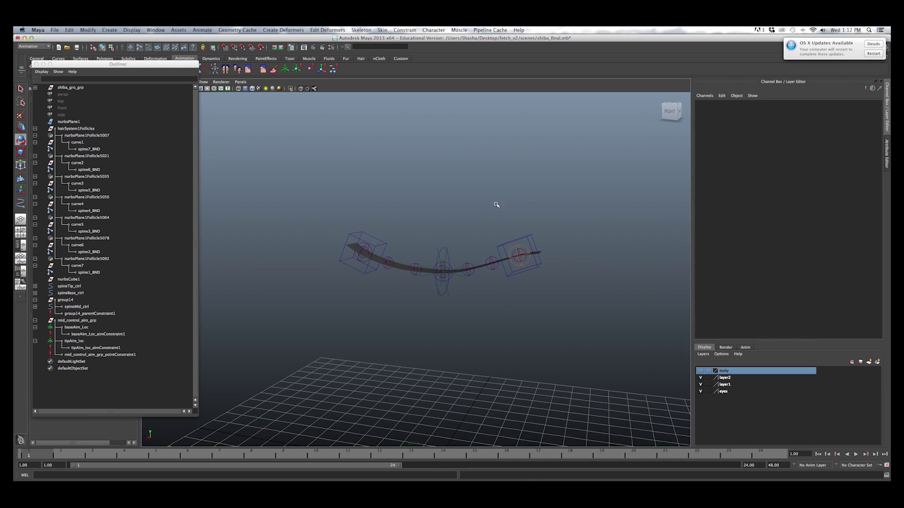
alt+right_drag(438, 197, 474, 190)
alt+drag(438, 203, 478, 206)
alt+middle_drag(478, 206, 440, 201)
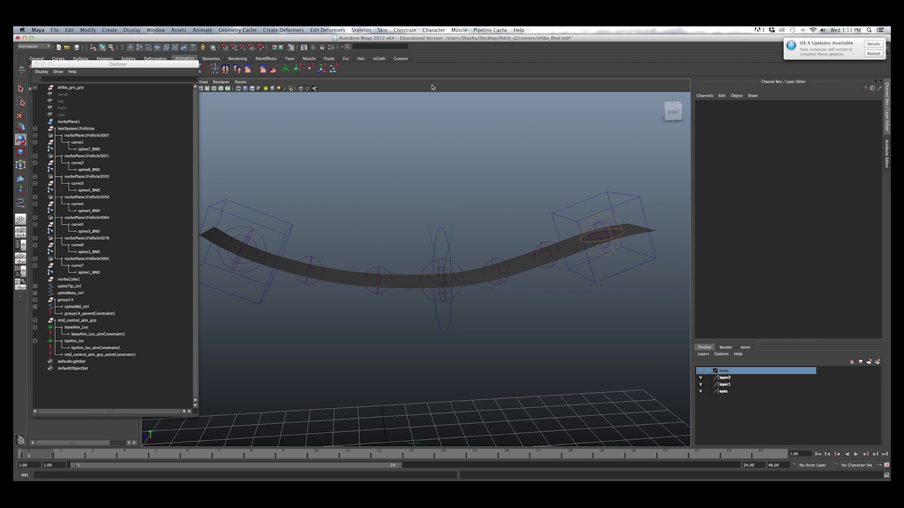
- Select the tip and base controls singly and together, and examine the ribbon between them from several angles
click(305, 234)
alt+drag(565, 188, 533, 182)
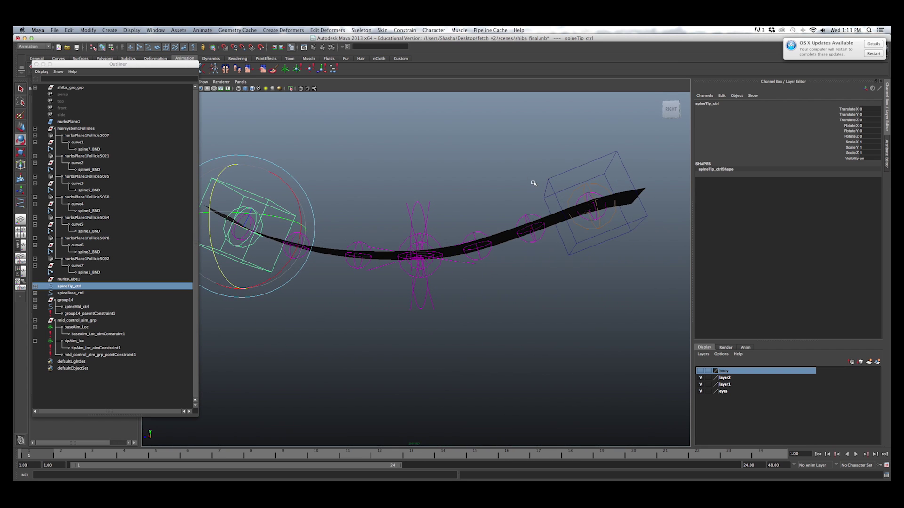
click(551, 202)
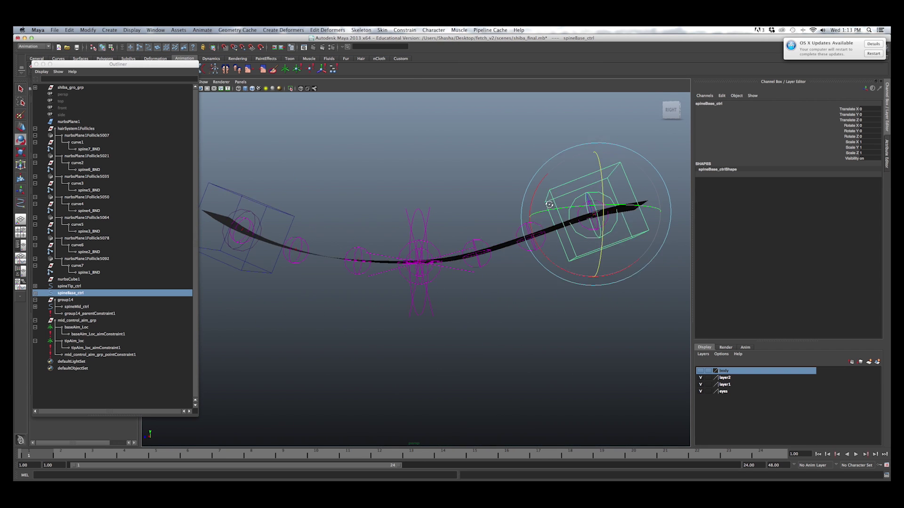
click(287, 216)
drag(473, 177, 560, 204)
alt+drag(560, 204, 546, 221)
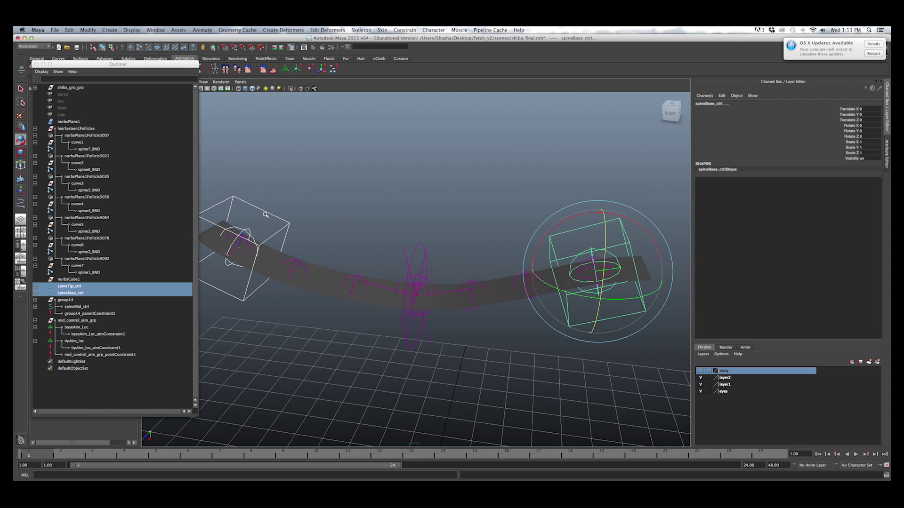
click(284, 225)
drag(219, 211, 257, 190)
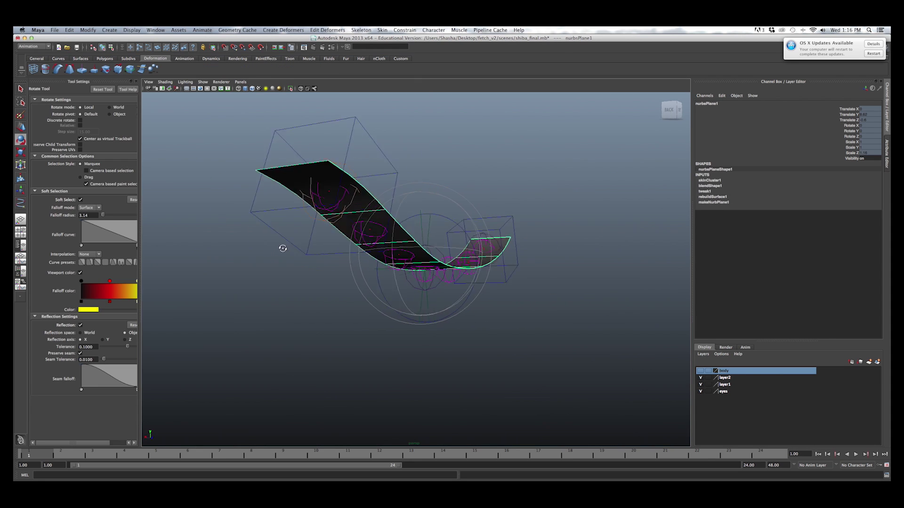
- Try moving the base control upward to test the ribbon, and undo the move
alt+drag(282, 248, 474, 199)
click(454, 176)
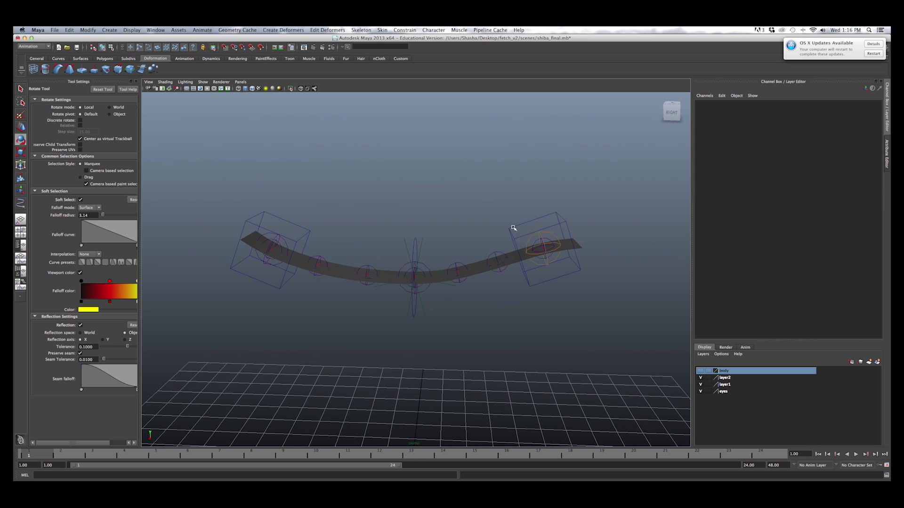
click(513, 227)
key(w)
drag(543, 248, 529, 218)
key(super+z)
- Select the ribbon surface nurbsPlane1
alt+drag(482, 261, 477, 273)
click(477, 273)
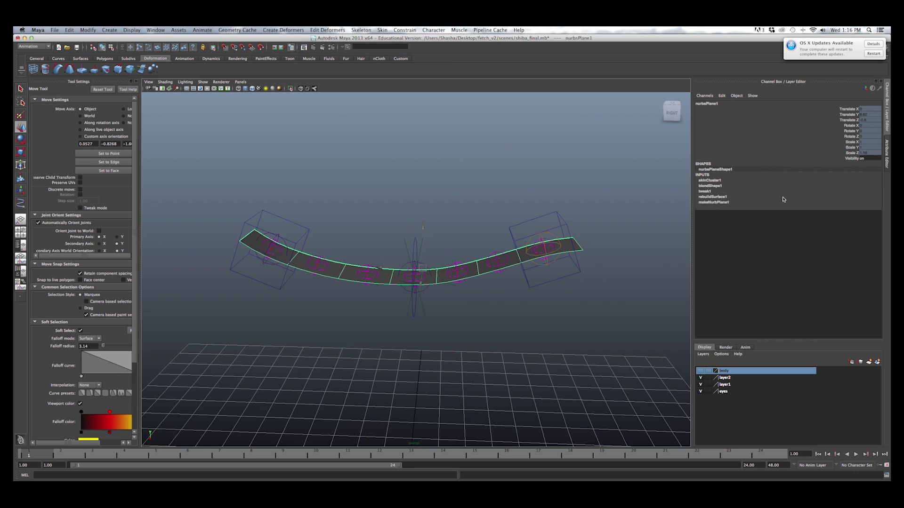